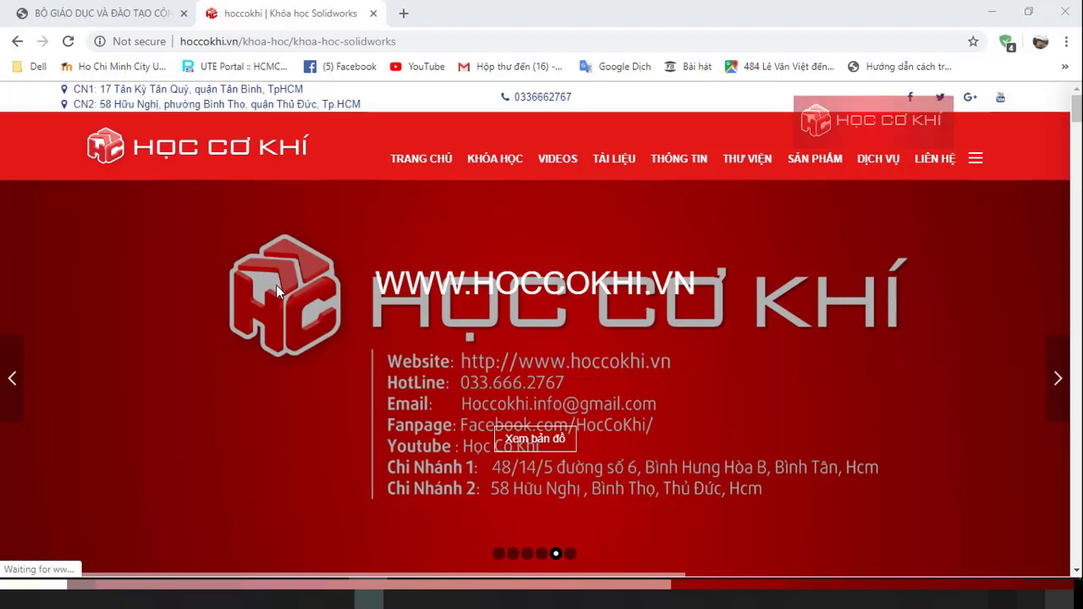
Bring up the enlarged flange drawing on page 7 of DACN-CTM-HK-2-DH-2018-2019.pdf
key(ctrl+1)
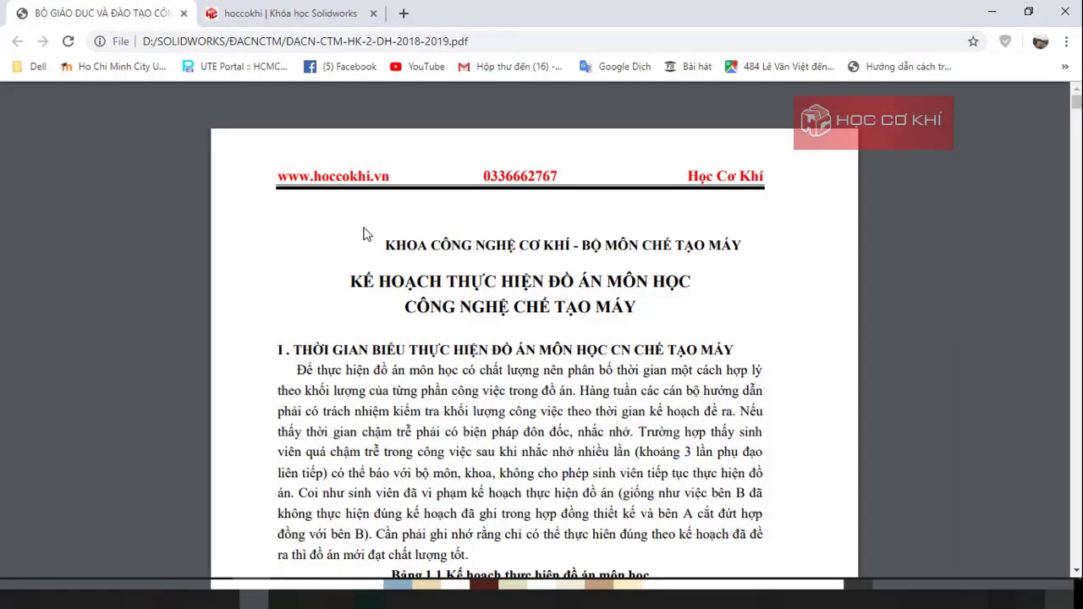
scroll(544, 331, down, 15)
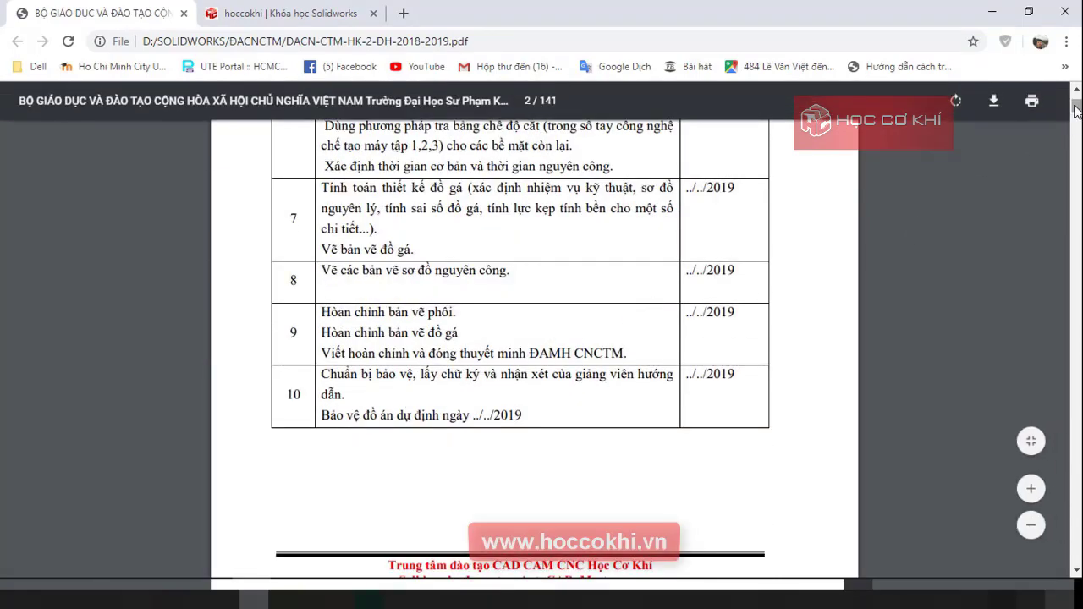
drag(1077, 108, 1077, 125)
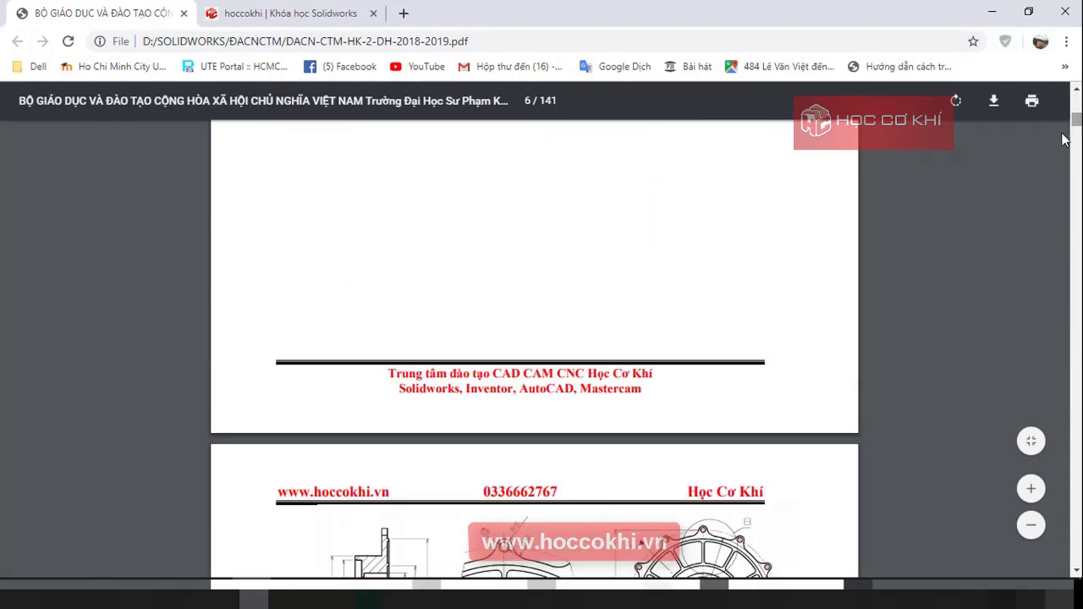
scroll(645, 421, down, 4)
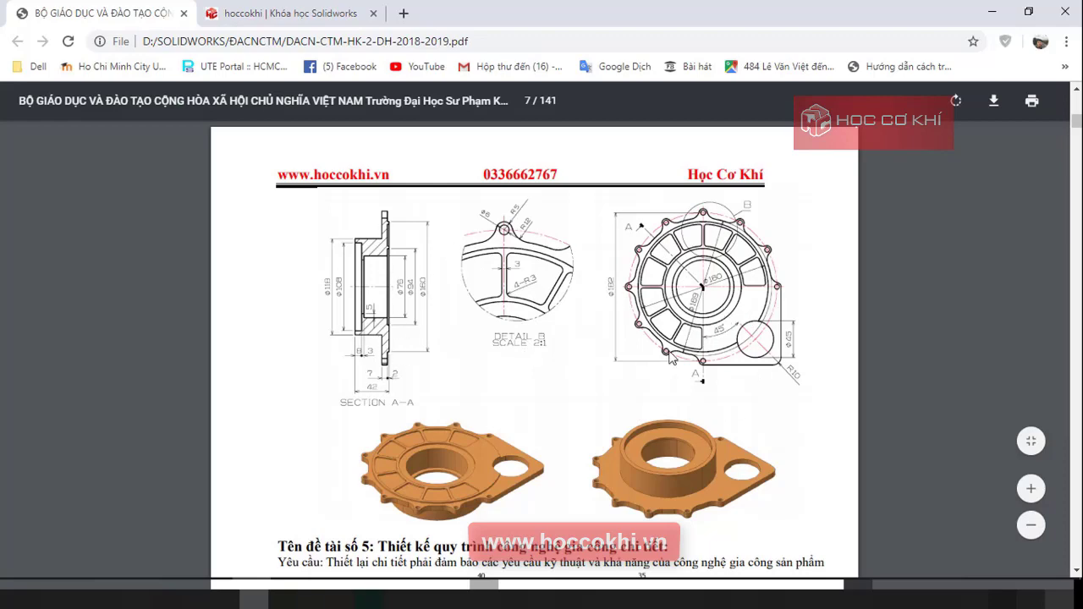
click(1031, 488)
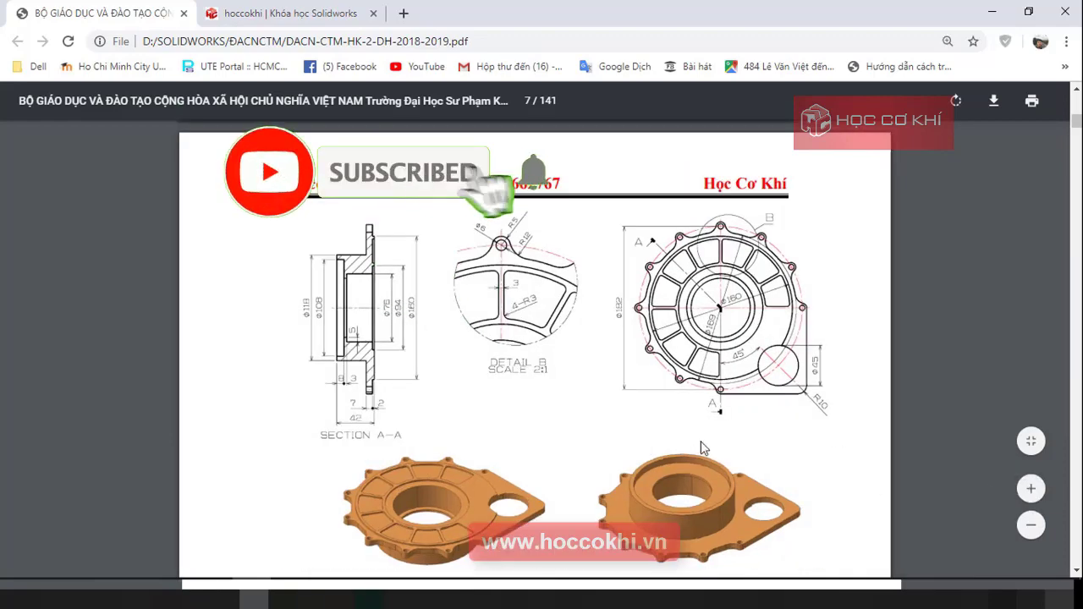
scroll(701, 447, down, 1)
scroll(700, 447, up, 1)
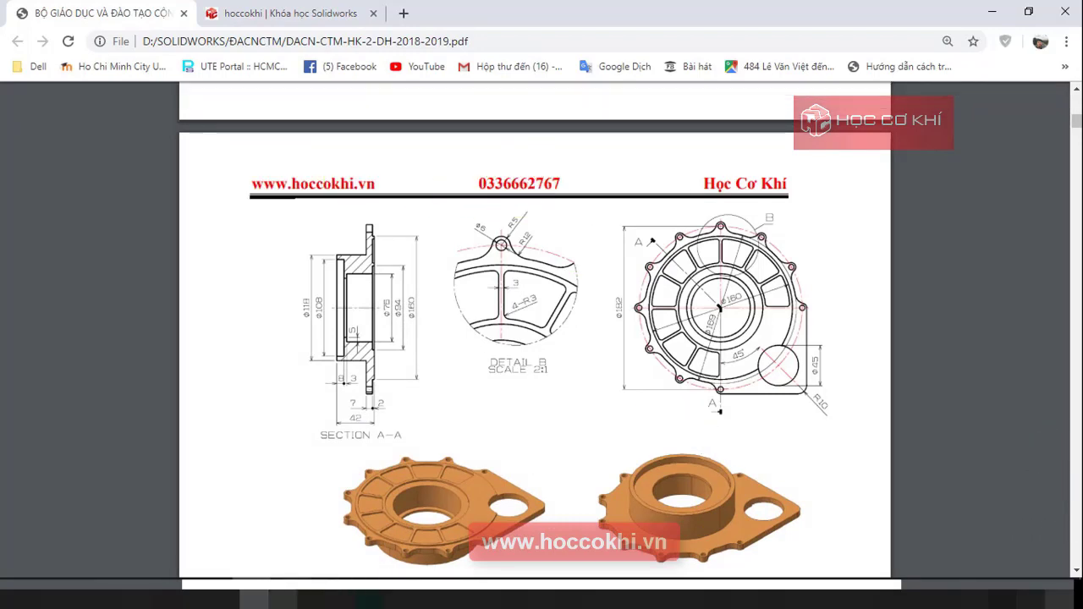
Switch to SOLIDWORKS and create a new part document
key(alt+Tab)
click(317, 14)
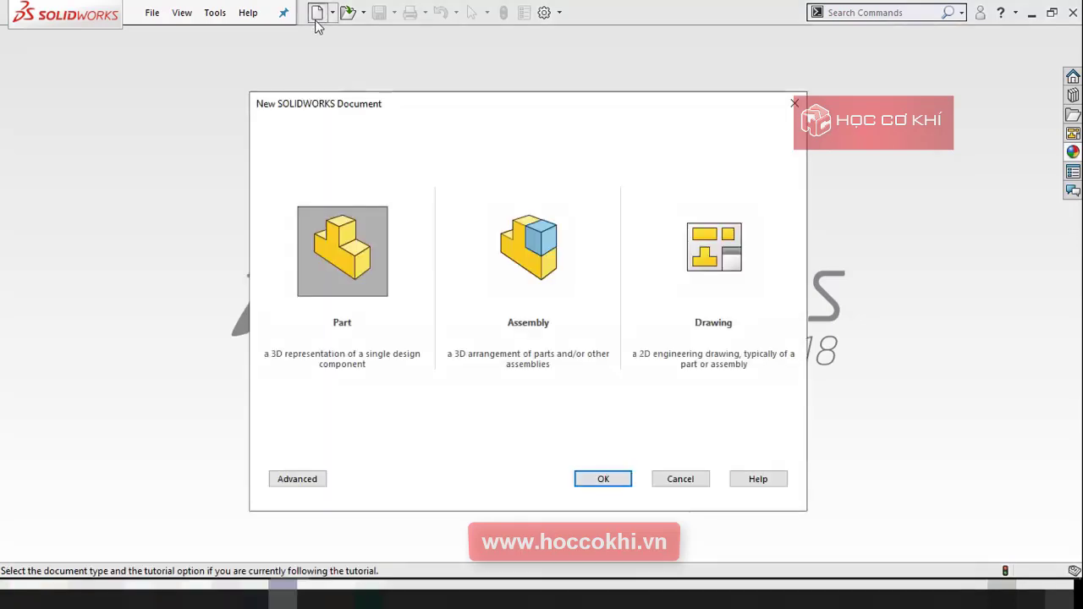
click(599, 479)
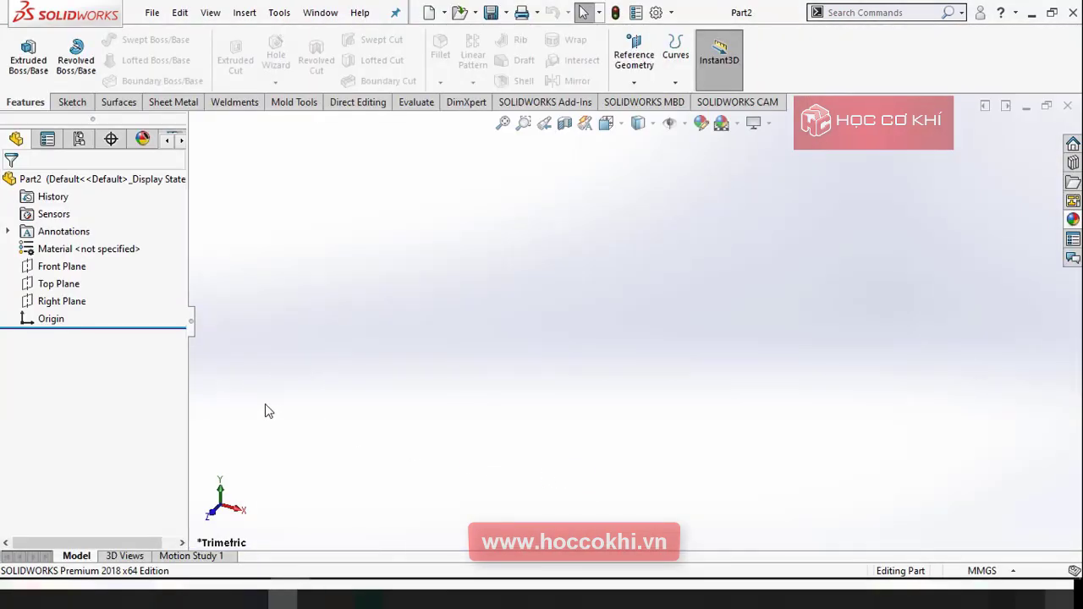
Start a sketch on the Top Plane and draw a circle about 184 mm in diameter centred on the origin
key(alt+Tab)
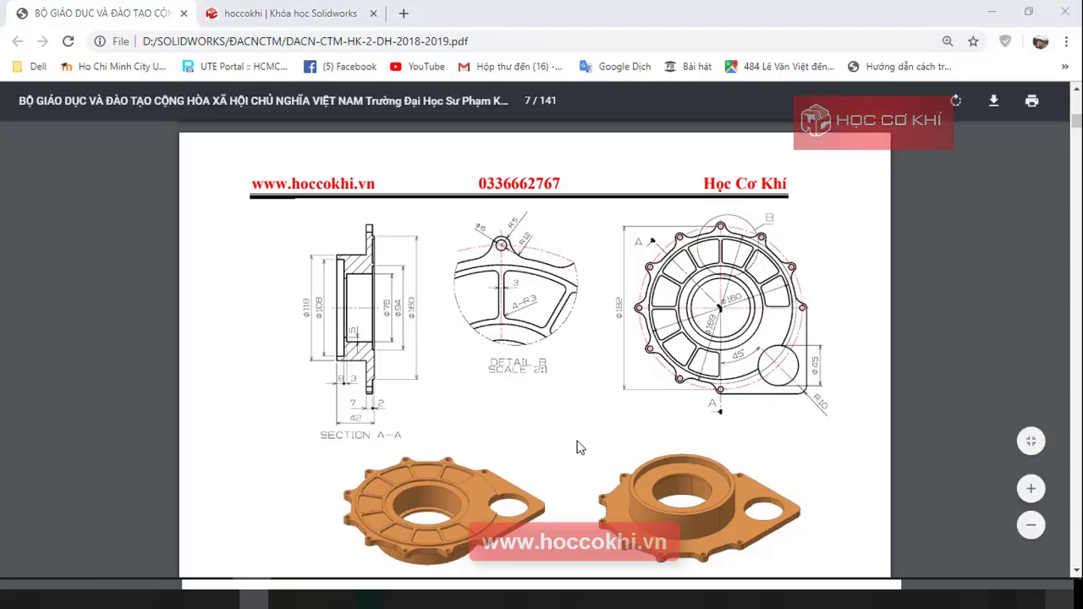
key(alt+Tab)
click(58, 283)
click(90, 259)
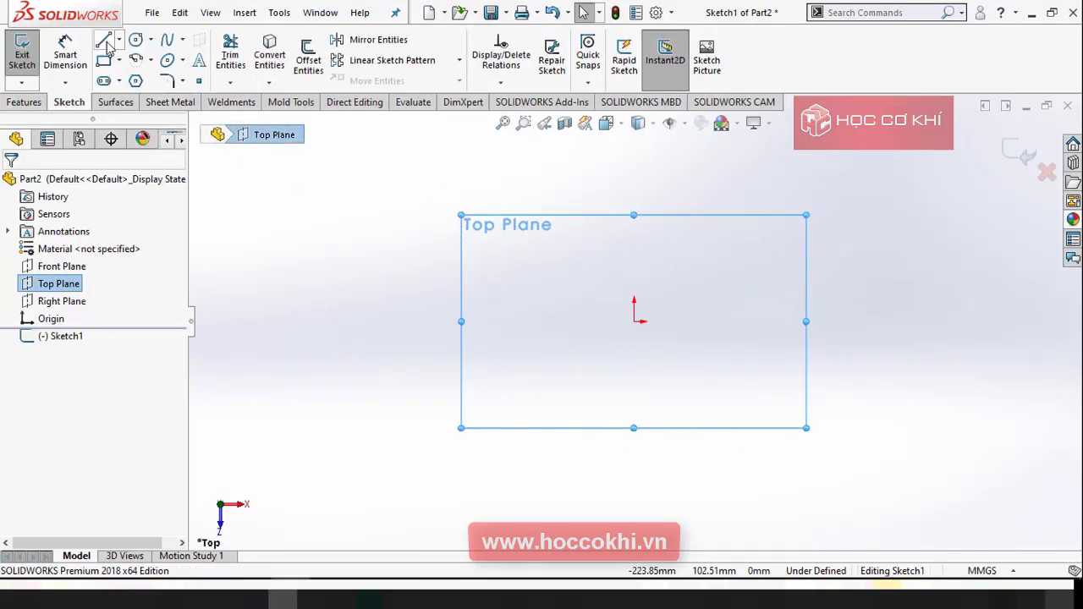
click(135, 41)
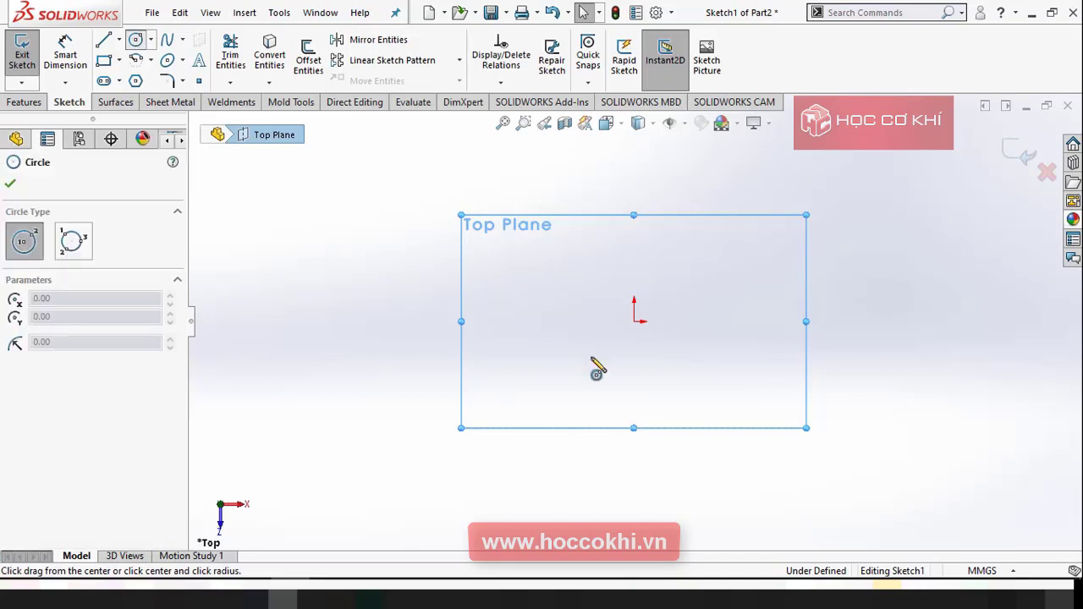
click(634, 321)
click(812, 292)
key(Escape)
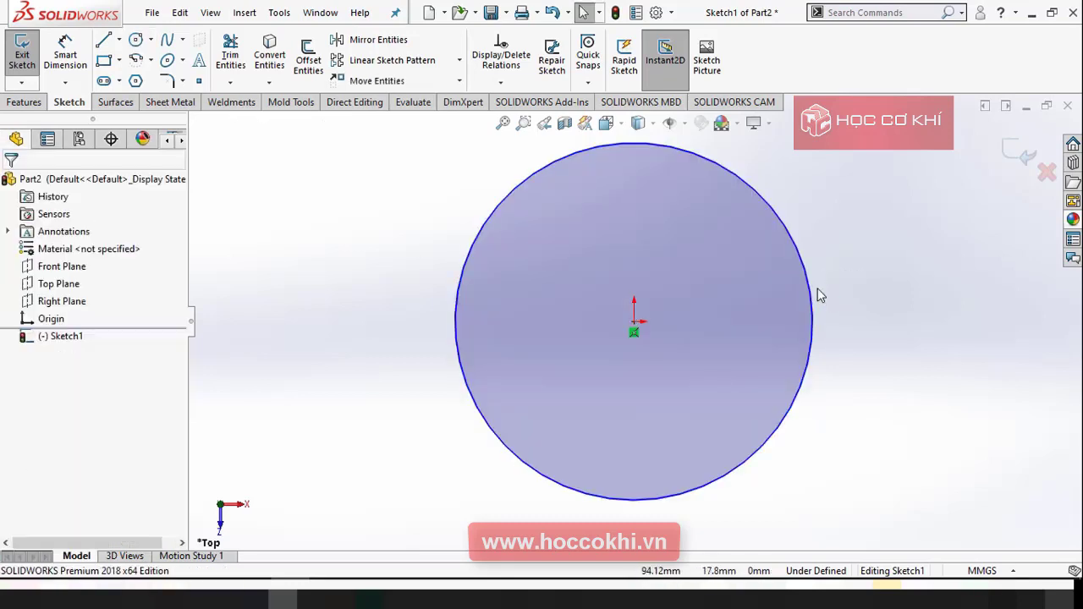
scroll(802, 296, down, 2)
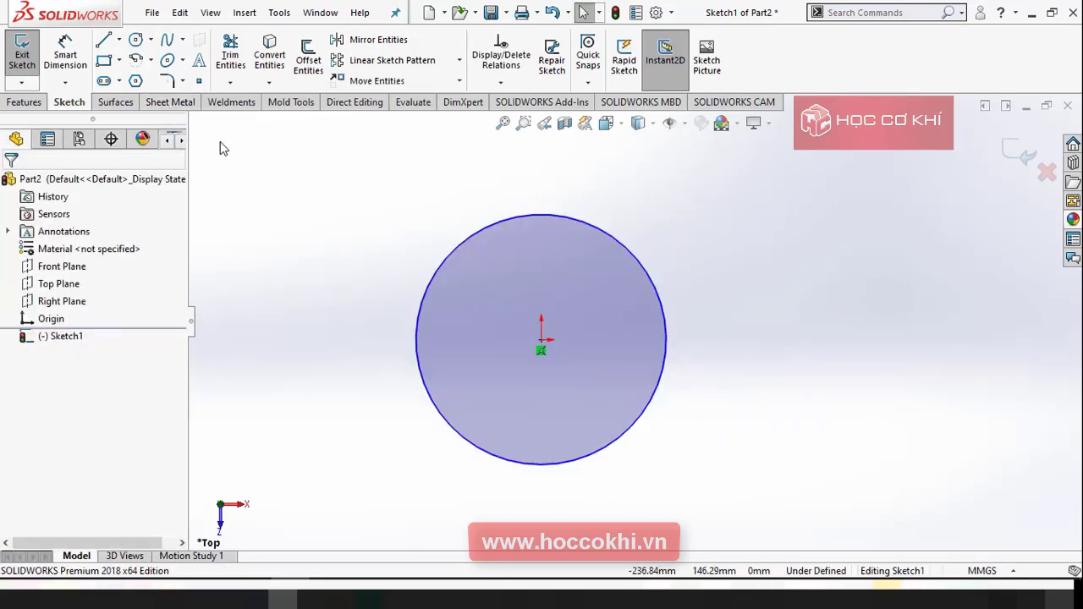
Check the flange drawing, and dimension the circle with a diameter of 169 mm
key(alt+Tab)
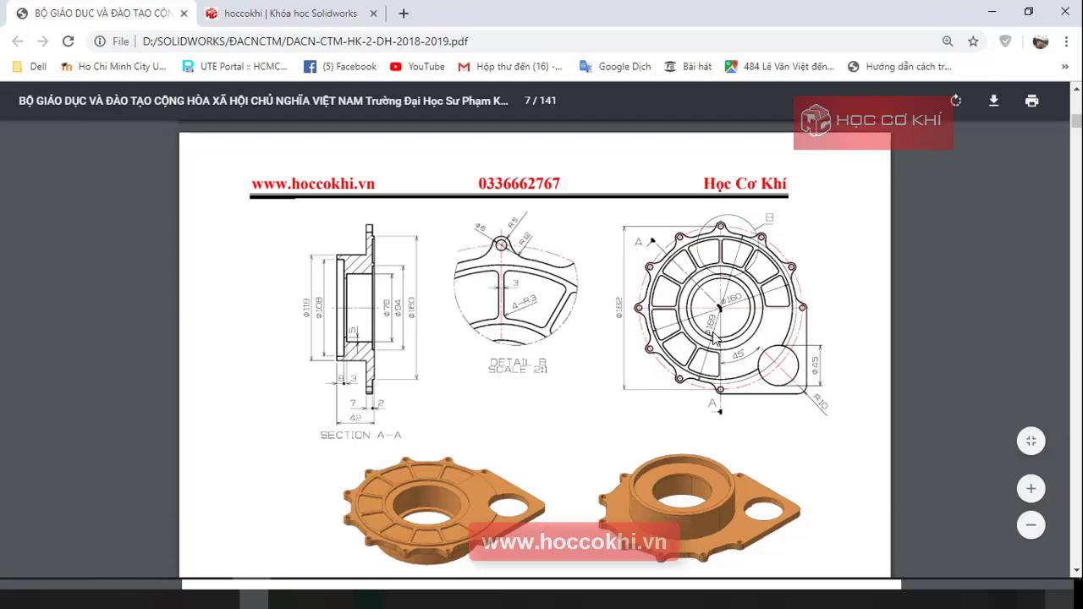
key(alt+Tab)
key(d)
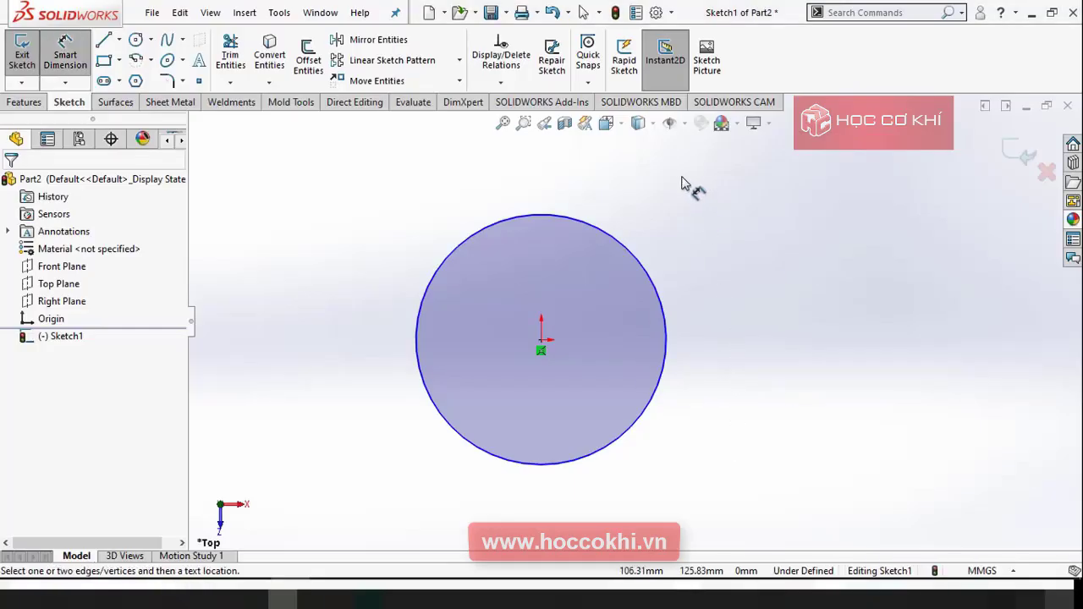
click(665, 293)
click(785, 264)
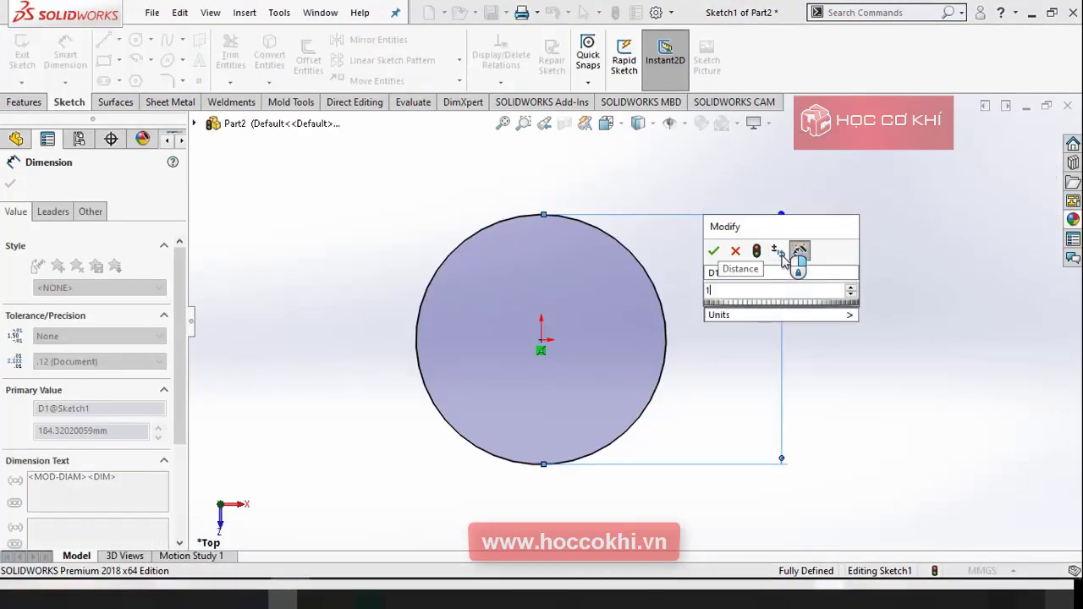
text(169)
key(Return)
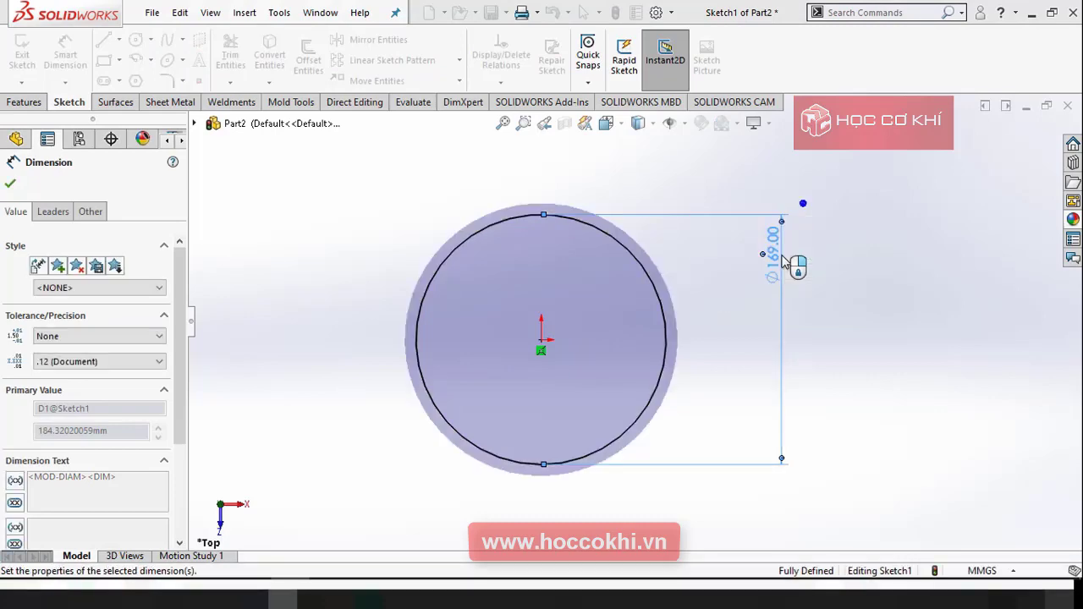
Consult the flange drawing, and sketch an inner circle about 101 mm in diameter centred on the origin
key(alt+Tab)
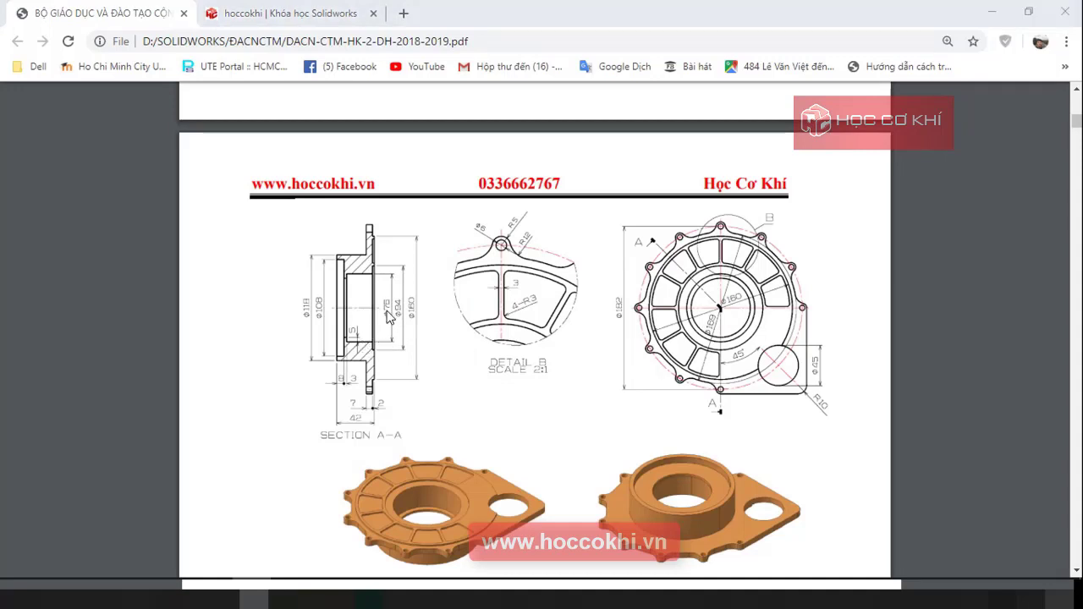
key(alt+Tab)
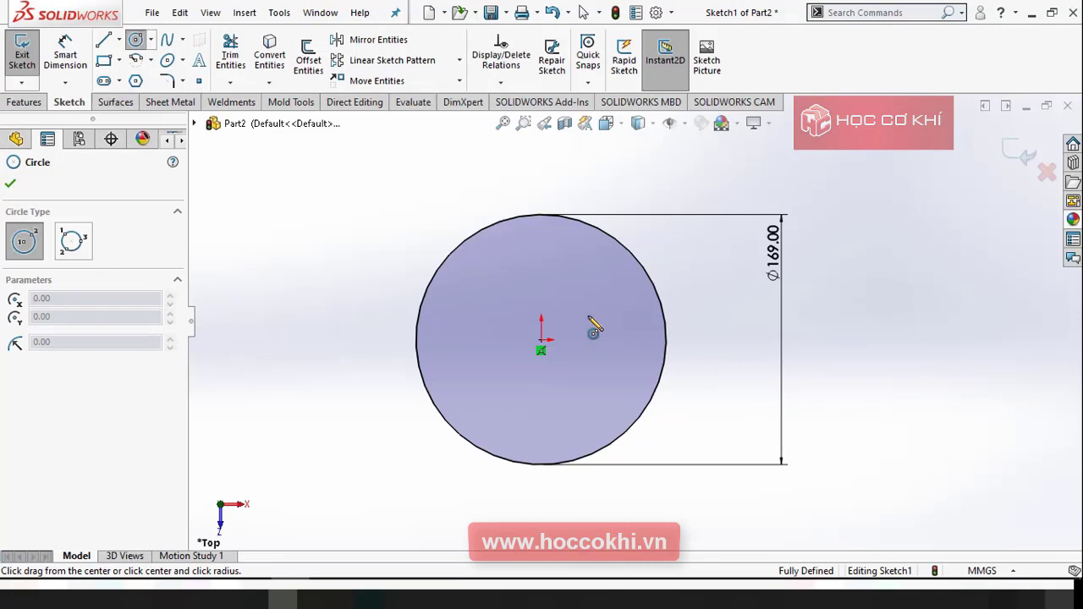
click(541, 340)
click(610, 310)
key(Escape)
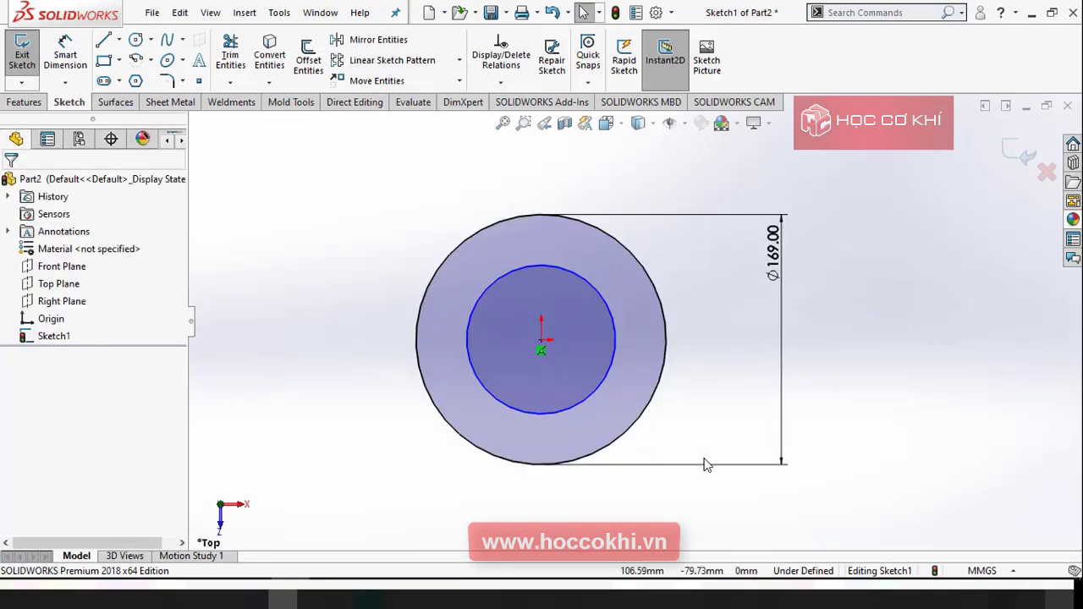
Dimension the inner circle with a diameter of 76 mm
right_drag(609, 310, 672, 307)
click(615, 333)
click(736, 343)
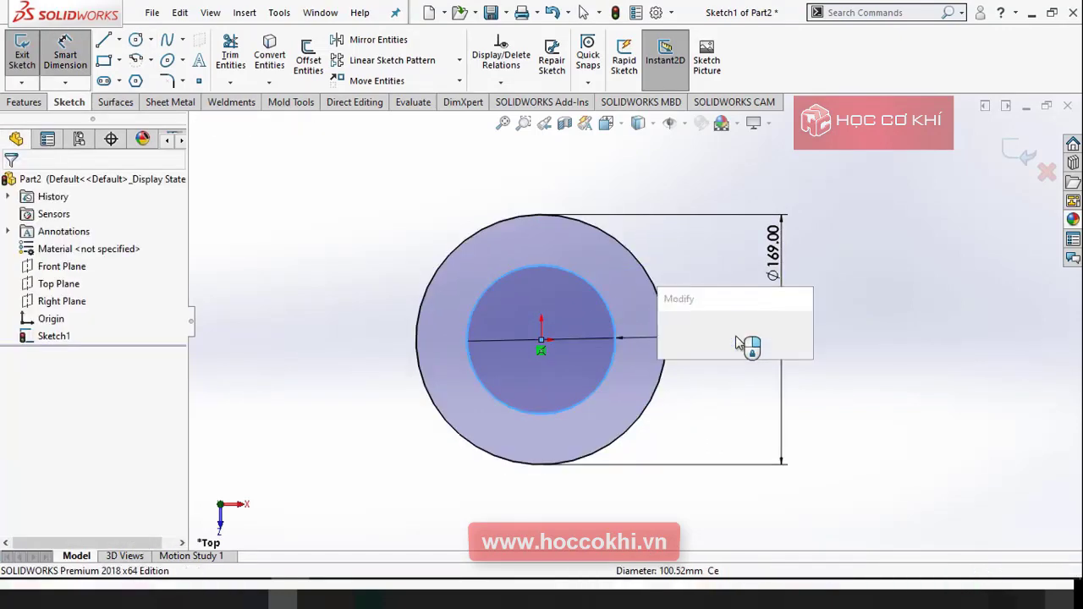
text(76)
key(Return)
click(839, 326)
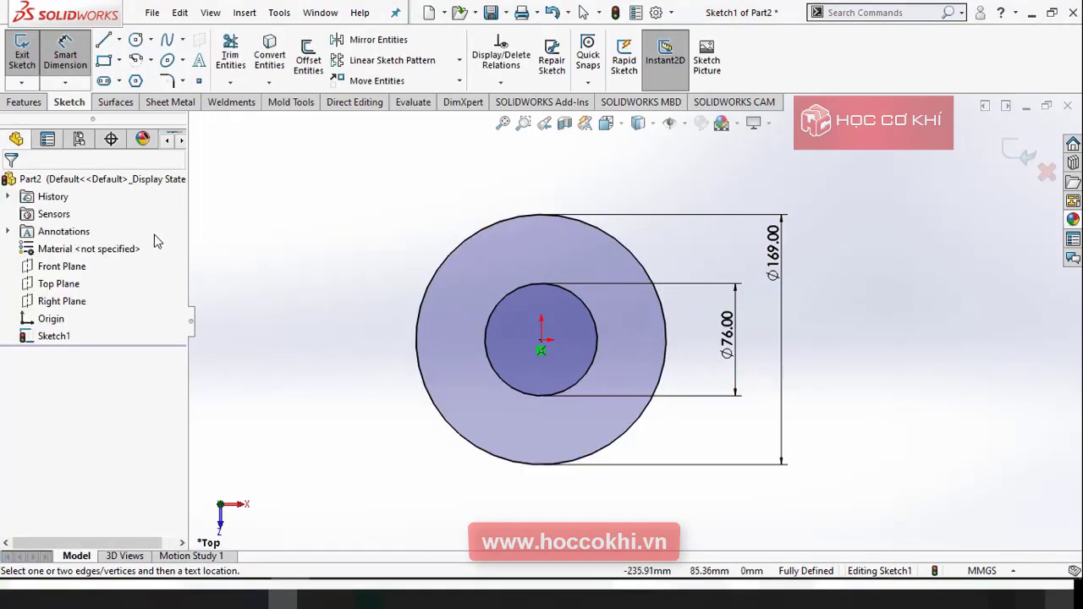
Extrude the ring between the two circles as a blind boss 7 mm deep, checking the thickness in the flange drawing
click(25, 103)
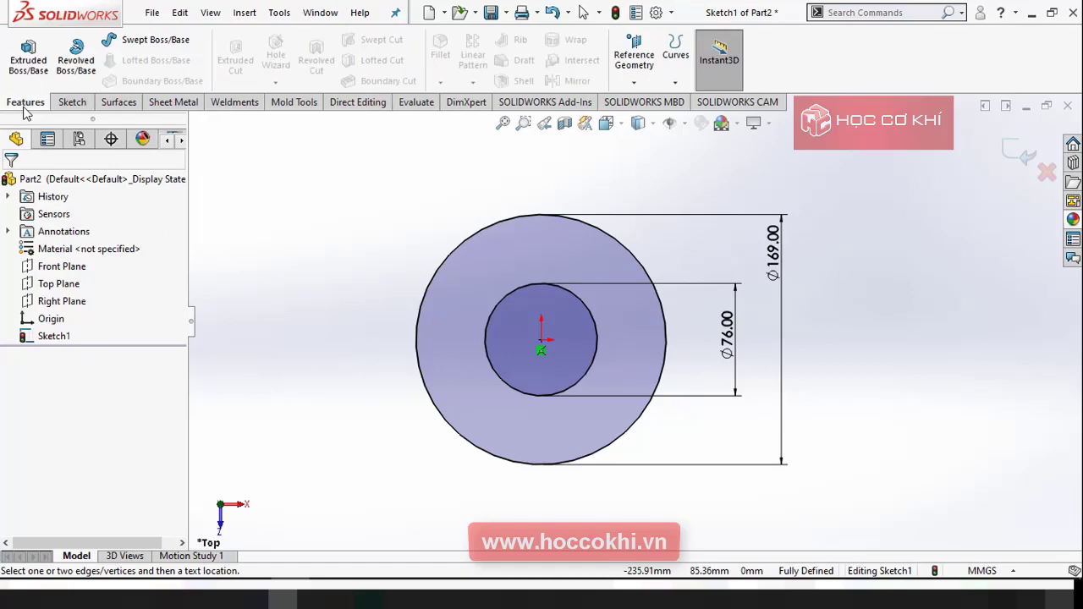
click(28, 55)
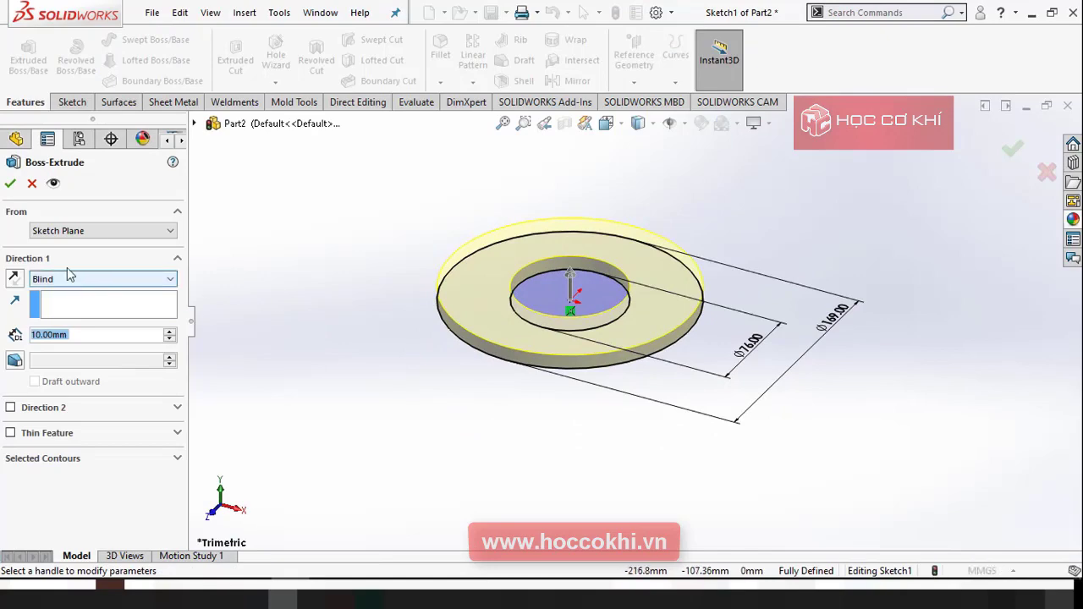
key(alt+Tab)
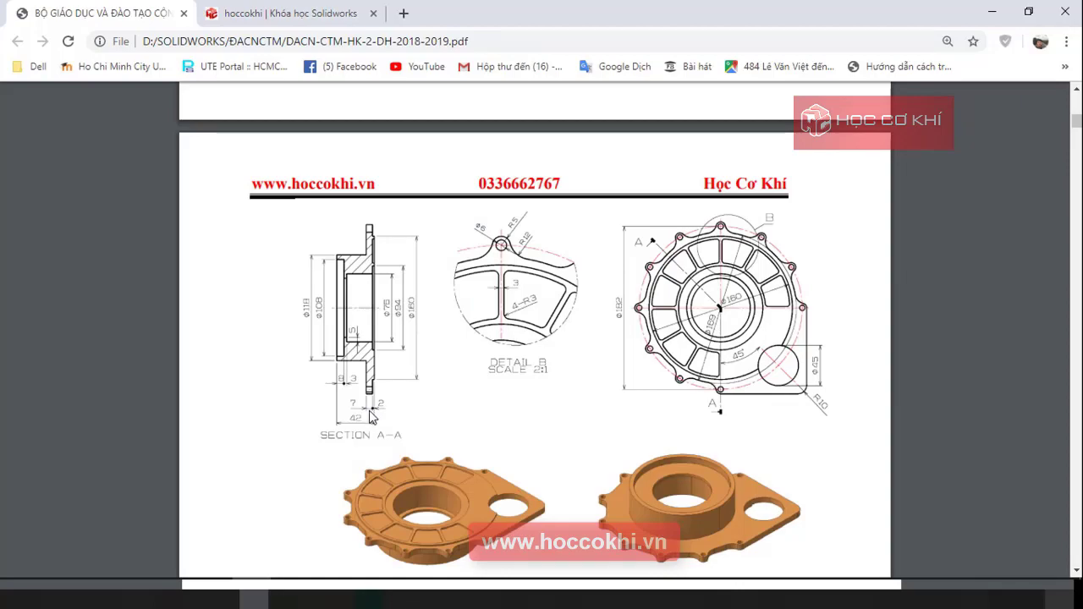
key(alt+Tab)
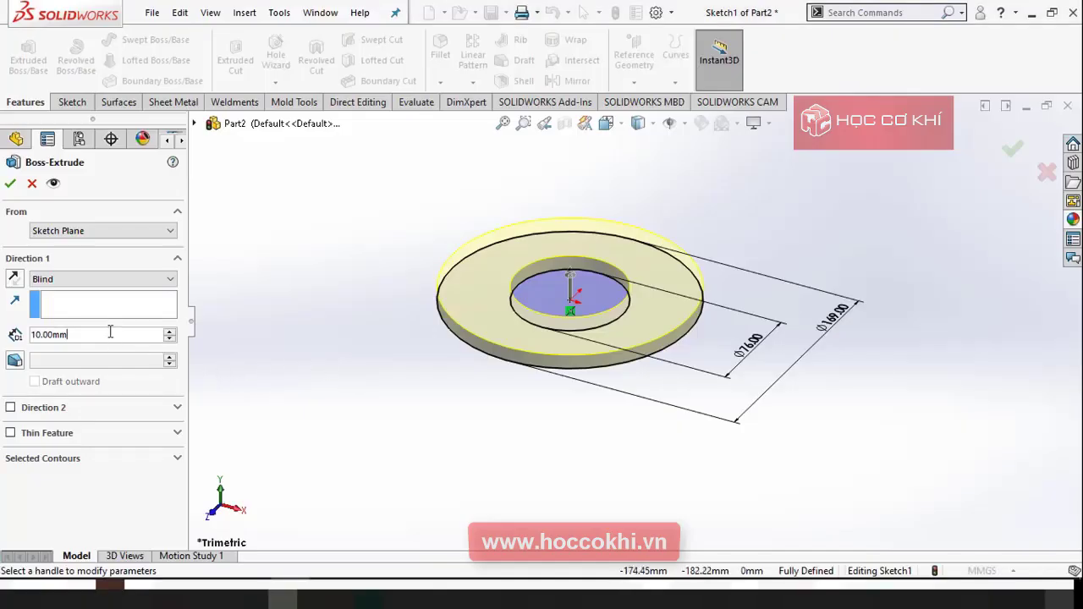
text(7)
key(Return)
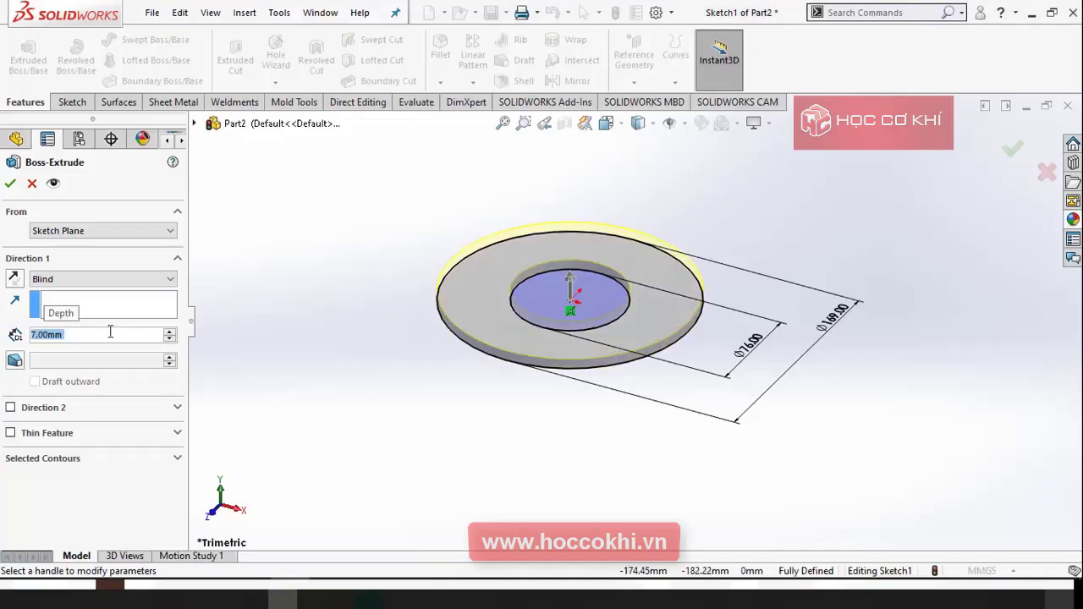
click(11, 186)
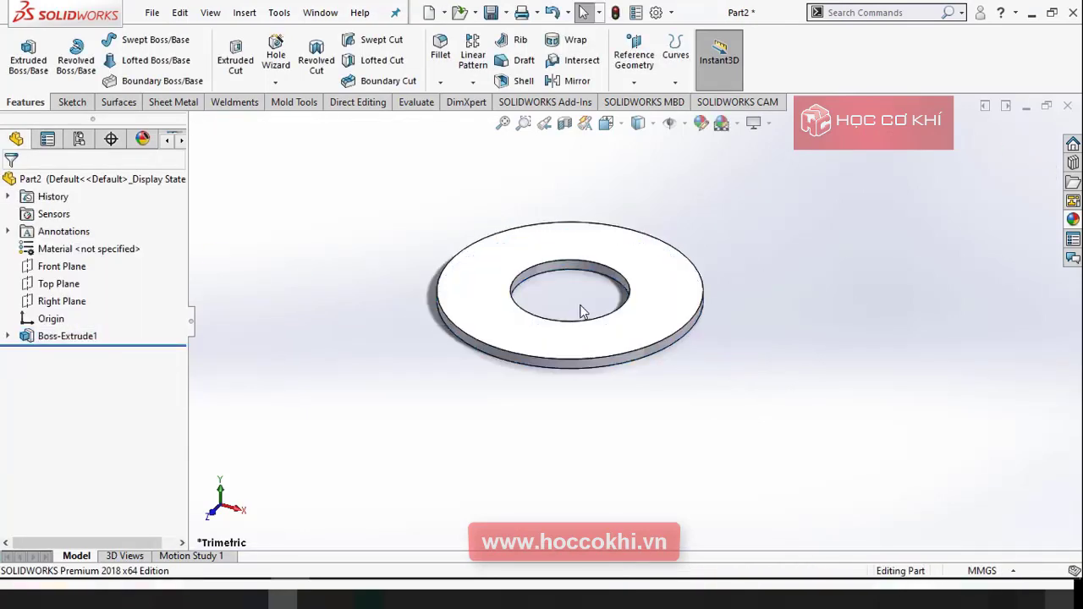
Start a new sketch on the underside face of the ring and view it face-on
mouse_move(584, 311)
middle_down()
mouse_move(548, 408)
mouse_move(565, 306)
middle_up()
key(alt+Tab)
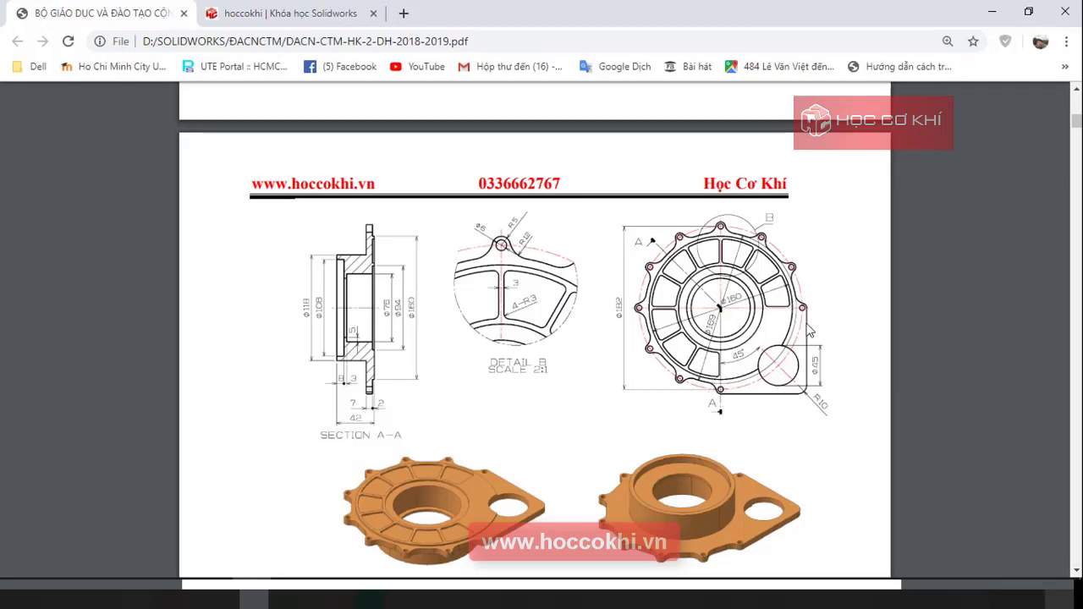
key(alt+Tab)
middle_drag(649, 373, 563, 285)
key(ctrl+7)
middle_drag(668, 380, 629, 212)
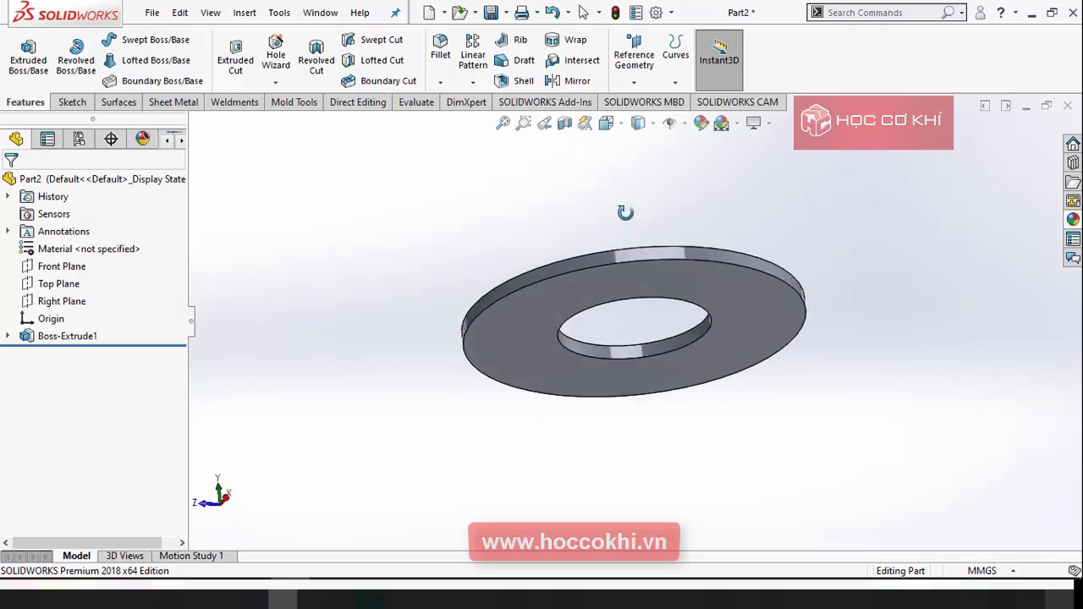
click(689, 287)
click(757, 239)
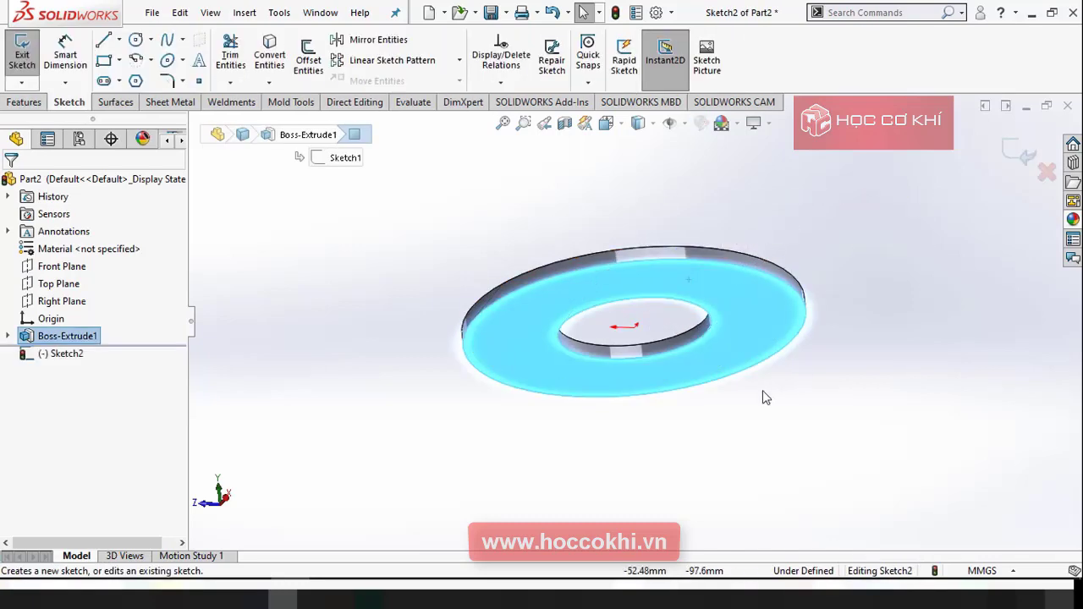
key(ctrl+8)
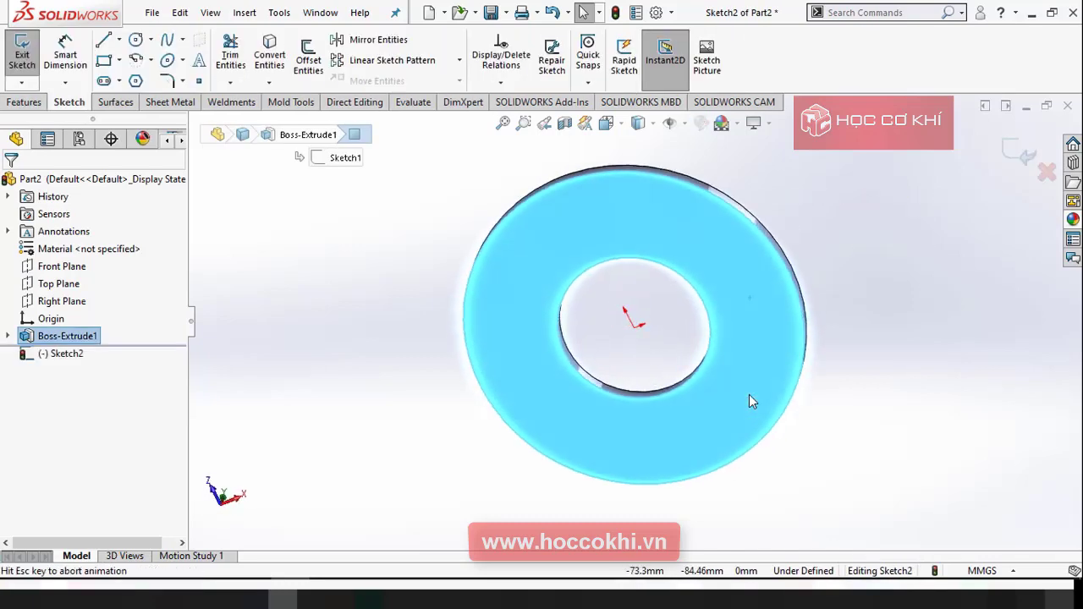
Sketch a circle about 208 mm in diameter around the ring, centred on the origin
click(135, 39)
click(633, 321)
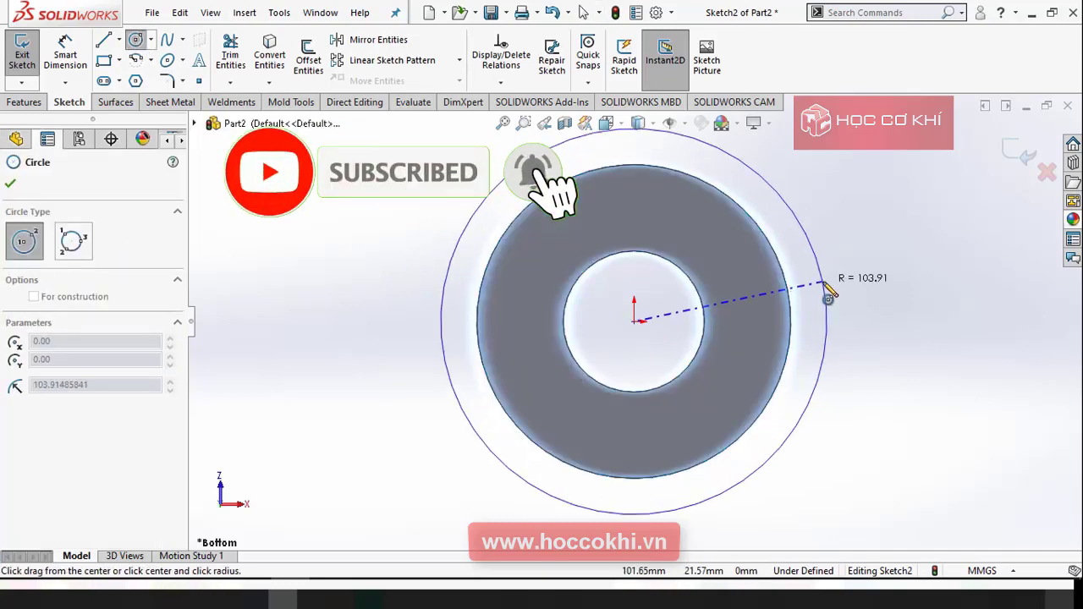
click(823, 286)
key(Escape)
click(828, 329)
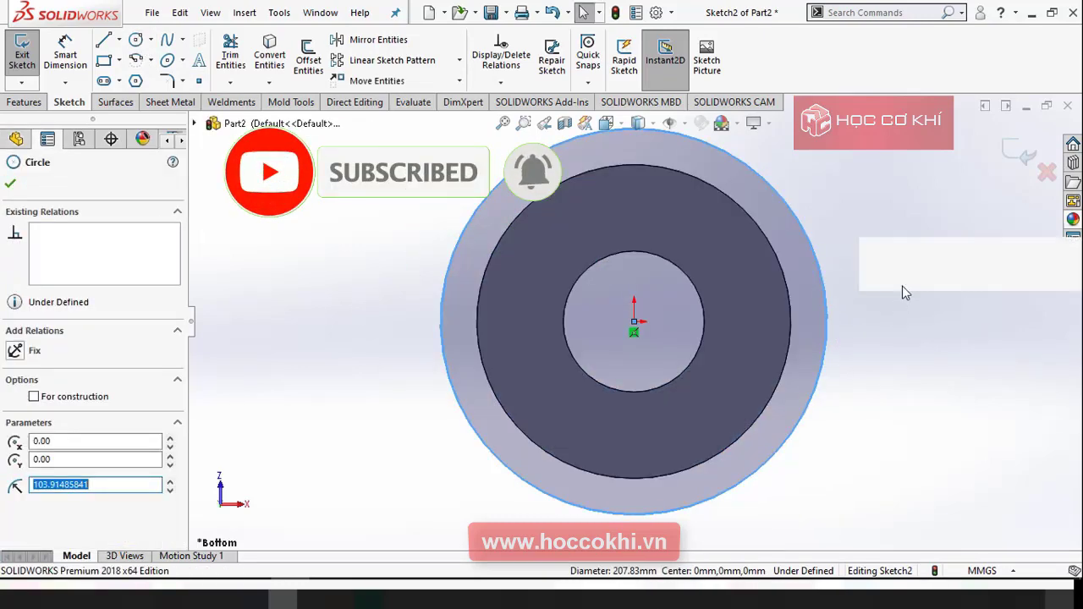
click(902, 285)
Make the outer circle construction geometry and dimension its diameter as 182 mm, checking the value in the flange drawing
key(f)
key(alt+Tab)
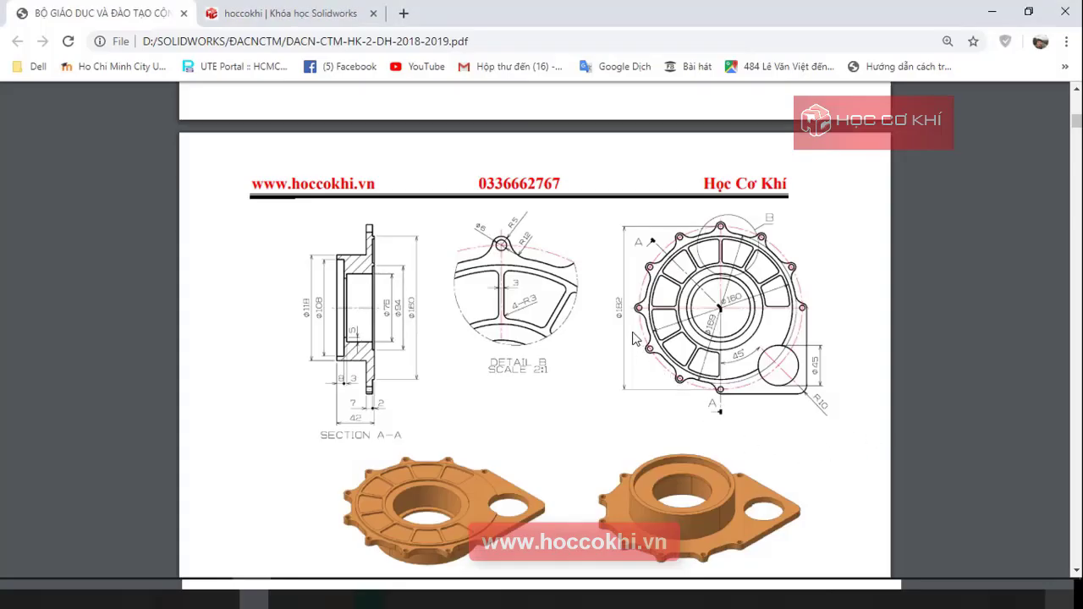
key(alt+Tab)
right_drag(876, 313, 876, 279)
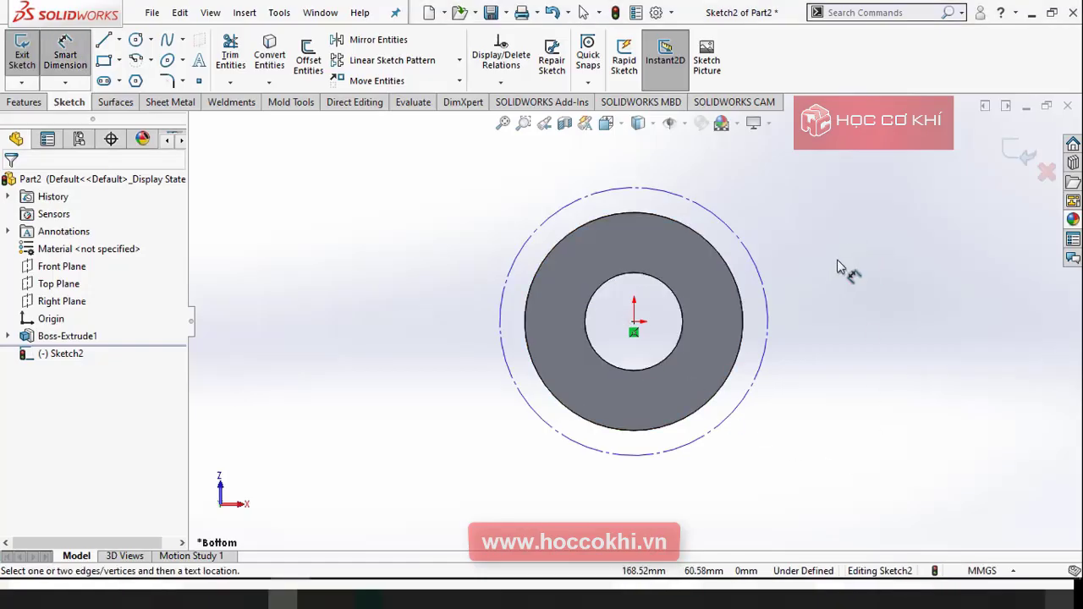
click(769, 315)
click(808, 300)
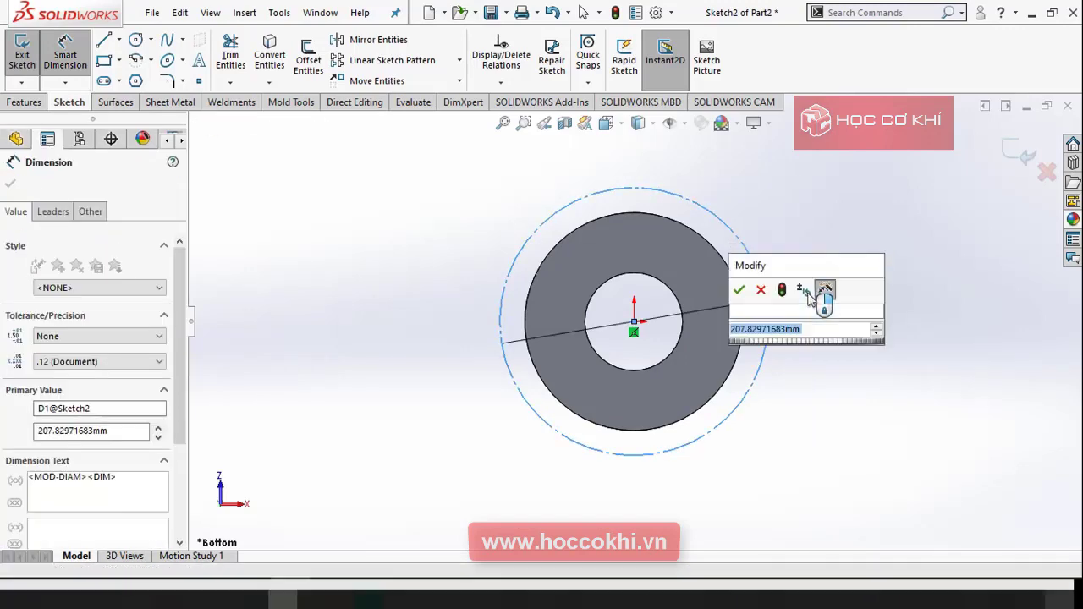
text(182)
key(Return)
key(Escape)
key(Escape)
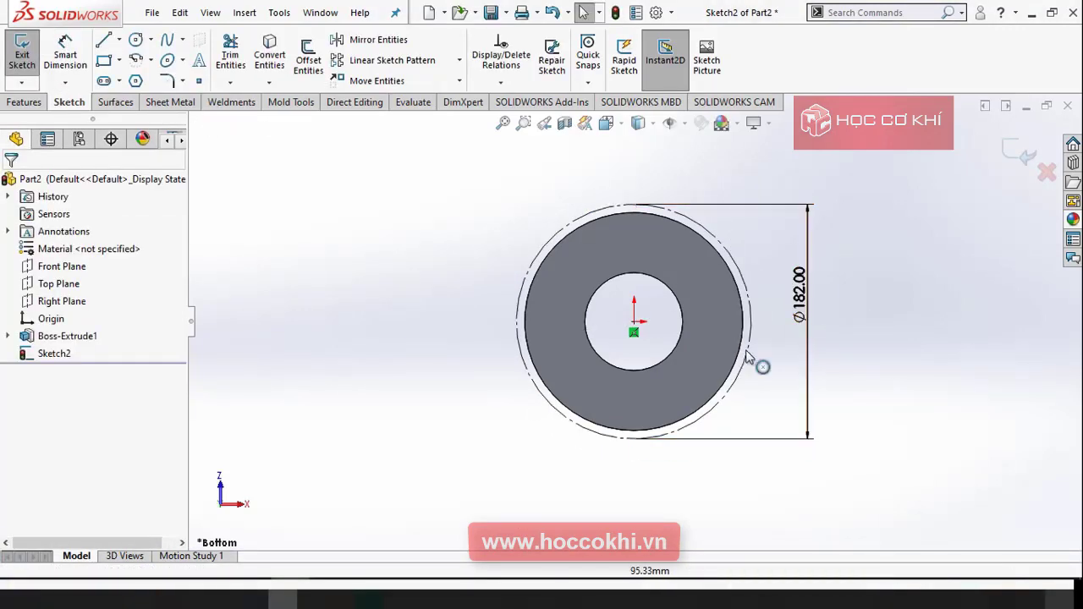
Check the lug detail in the drawing and sketch a circle about 7.5 mm in diameter on the construction circle's lowest point
scroll(756, 360, down, 3)
key(alt+Tab)
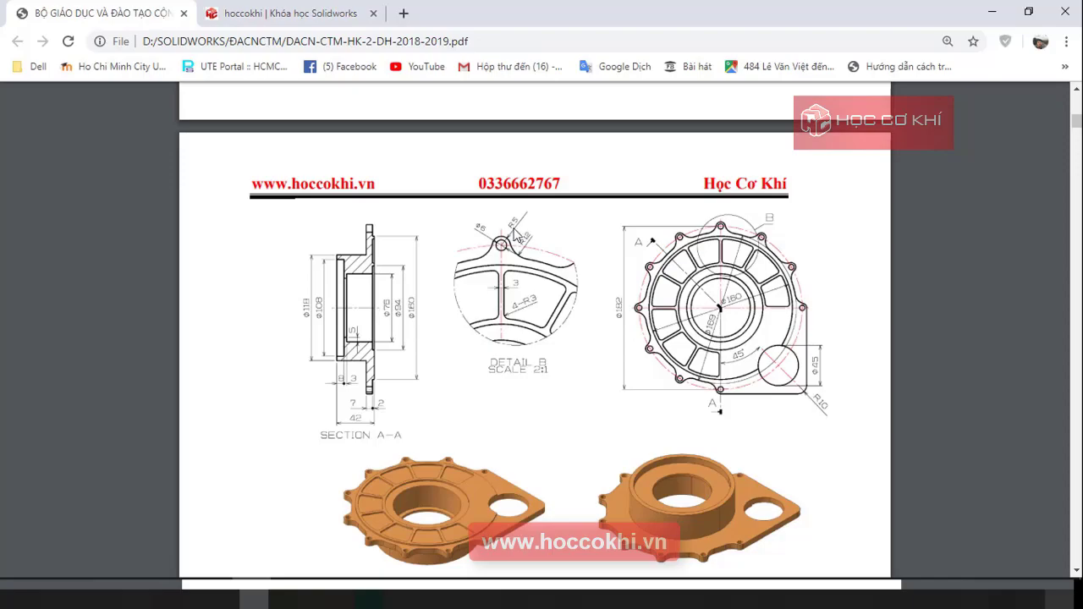
key(alt+Tab)
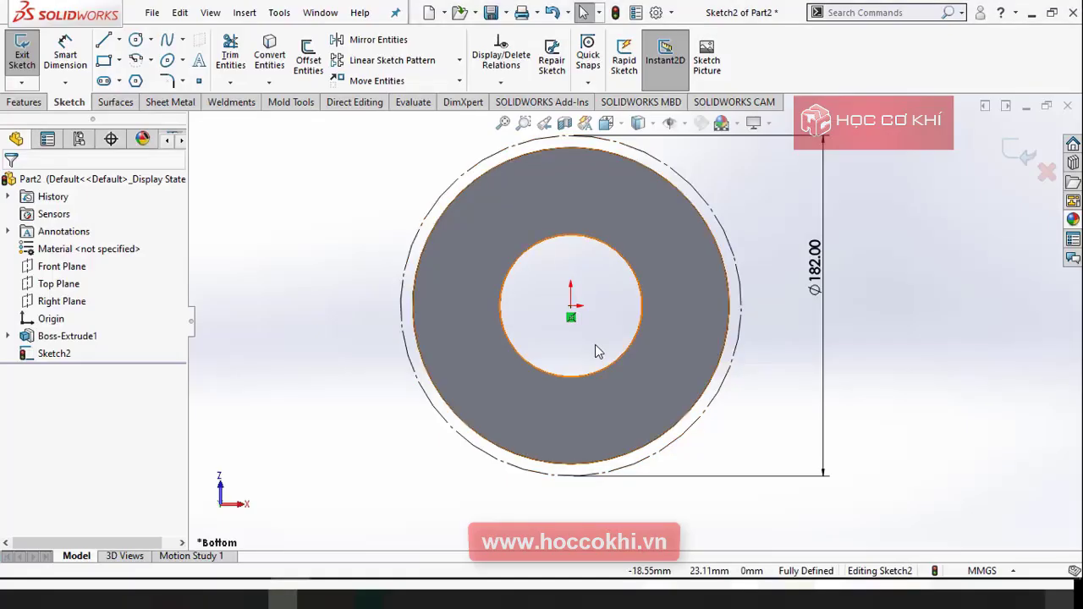
click(135, 40)
scroll(597, 496, down, 2)
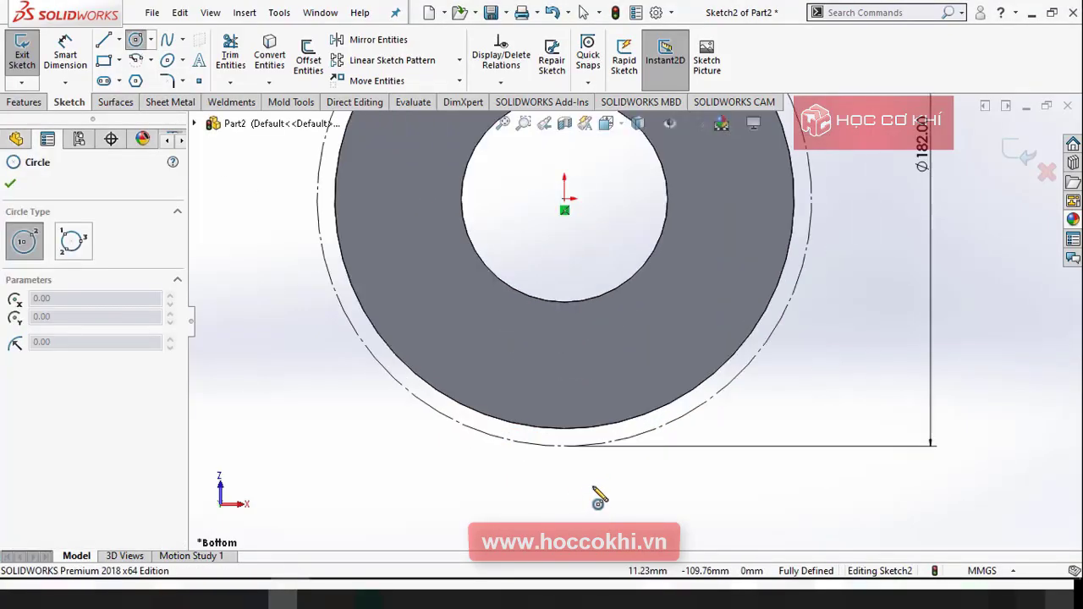
click(564, 446)
click(574, 449)
key(Escape)
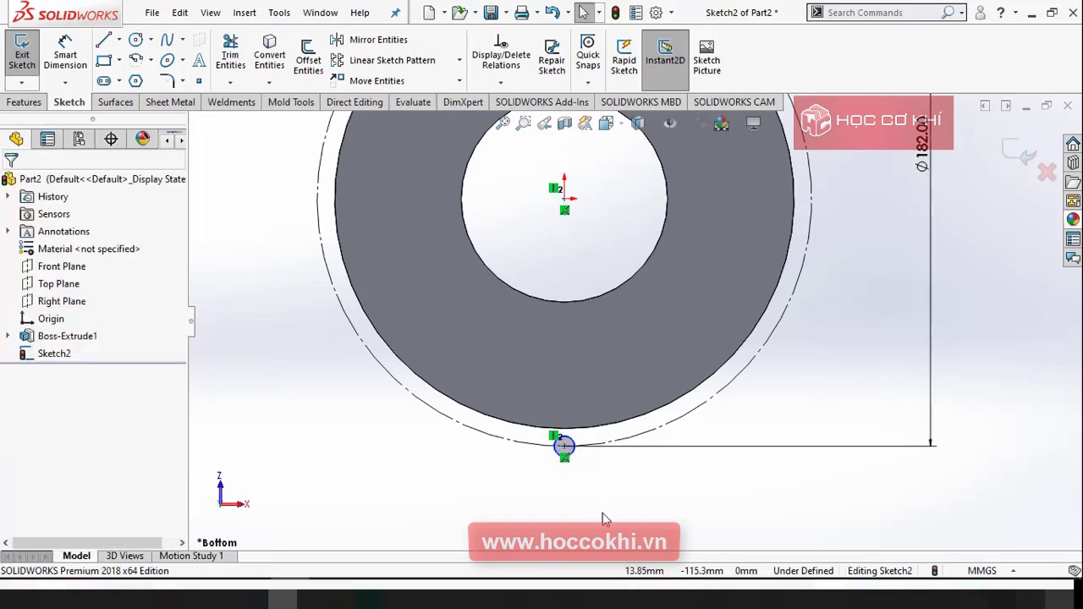
Dimension the small lug circle with a diameter of 10 mm
key(d)
scroll(575, 449, down, 2)
click(582, 449)
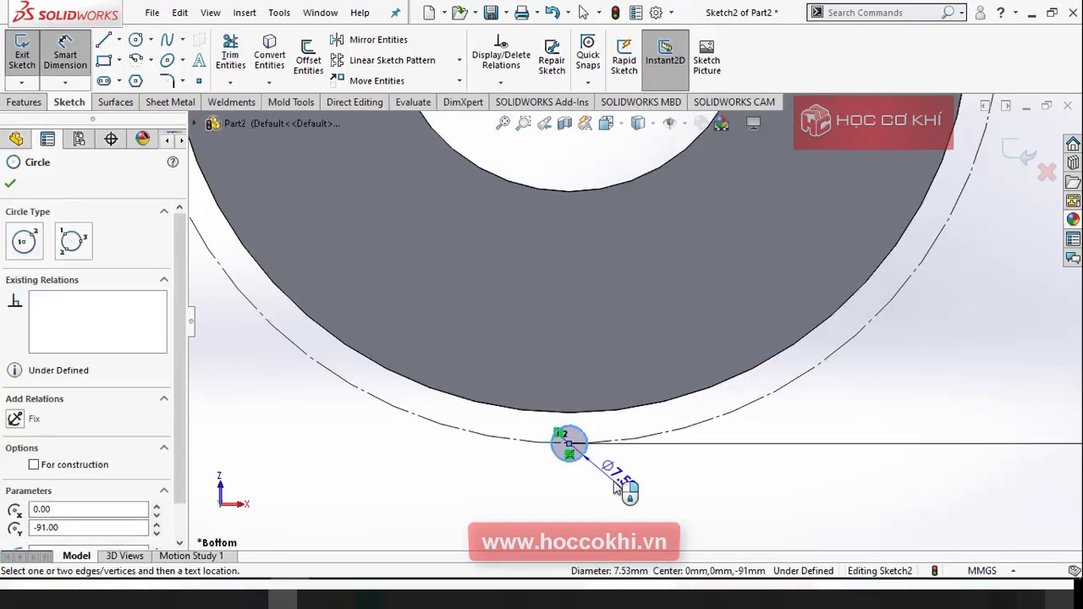
click(616, 483)
text(10)
key(Return)
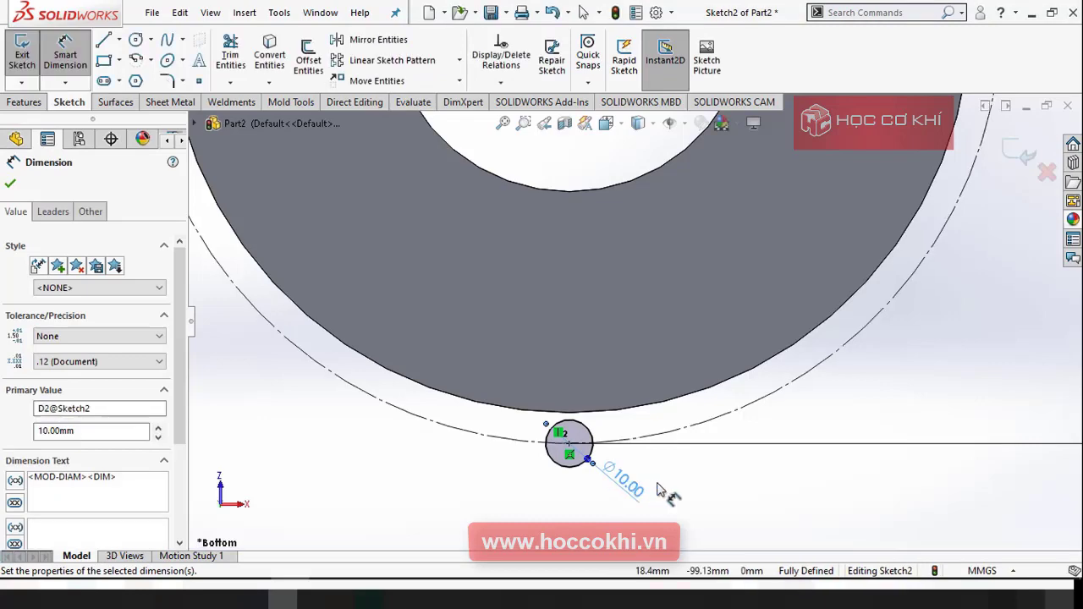
key(Escape)
Convert the ring's outer edge into geometry of the current sketch
scroll(681, 487, up, 3)
scroll(634, 351, down, 3)
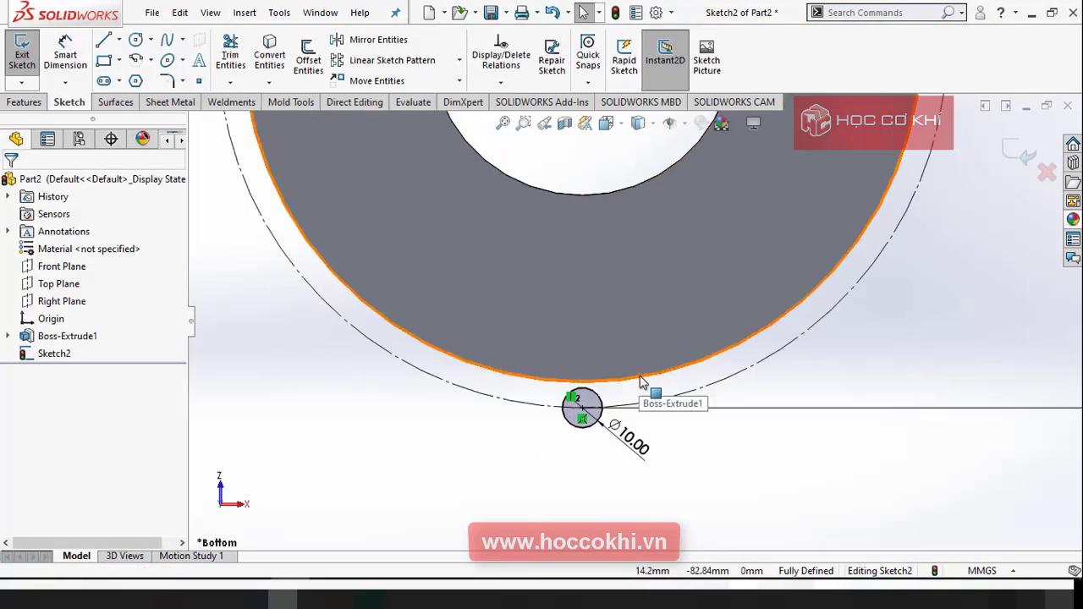
click(637, 371)
click(269, 52)
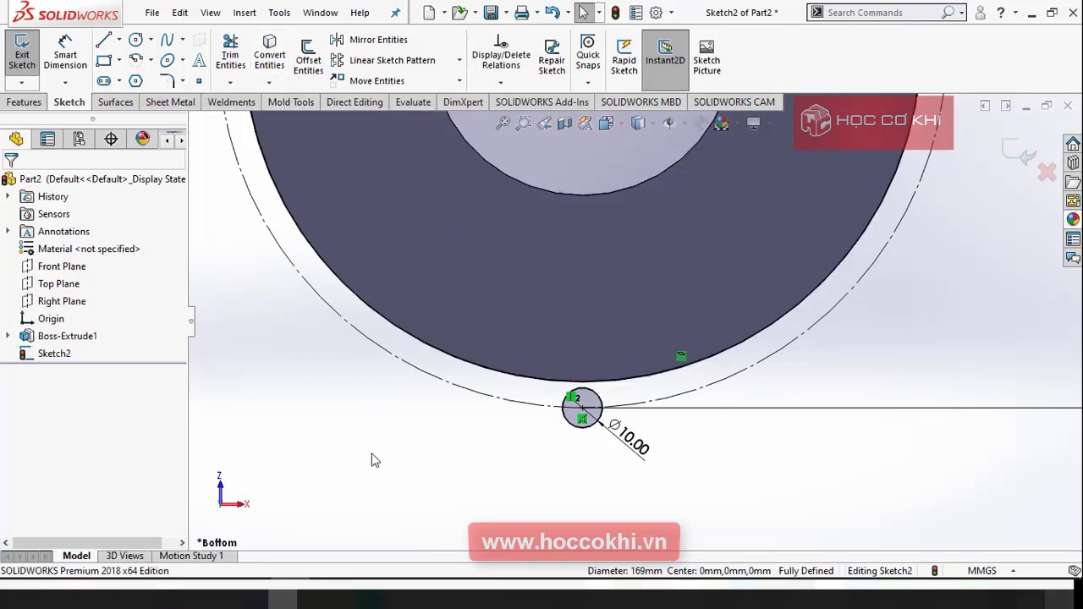
Draw a three-point circle about 7.6 mm in radius on the lug circle's left side, tangent to it and the ring's outer edge
click(135, 43)
click(74, 241)
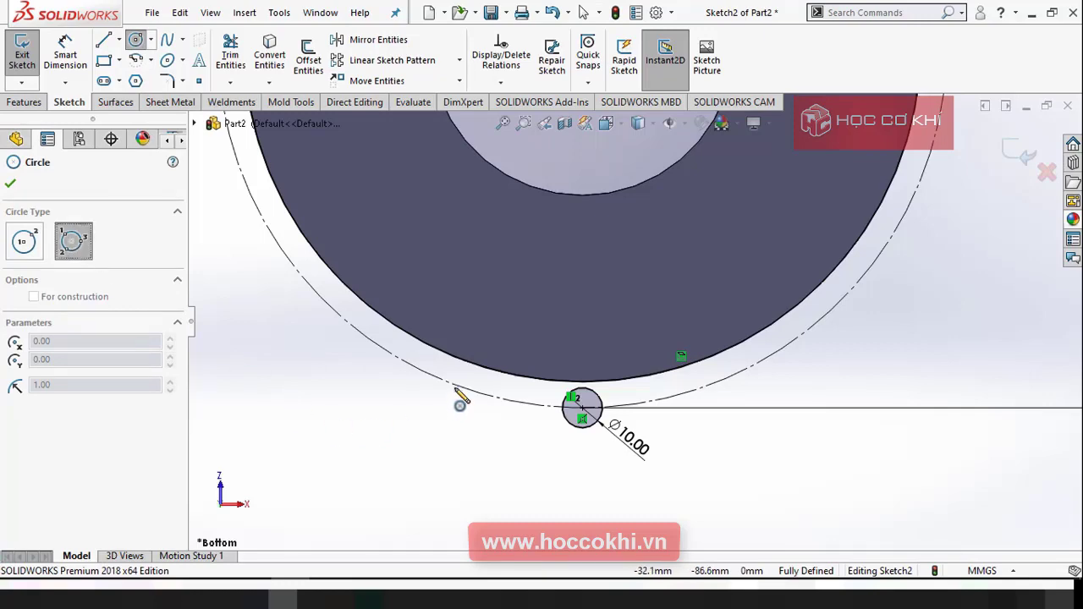
scroll(491, 389, down, 1)
click(521, 367)
scroll(592, 398, down, 3)
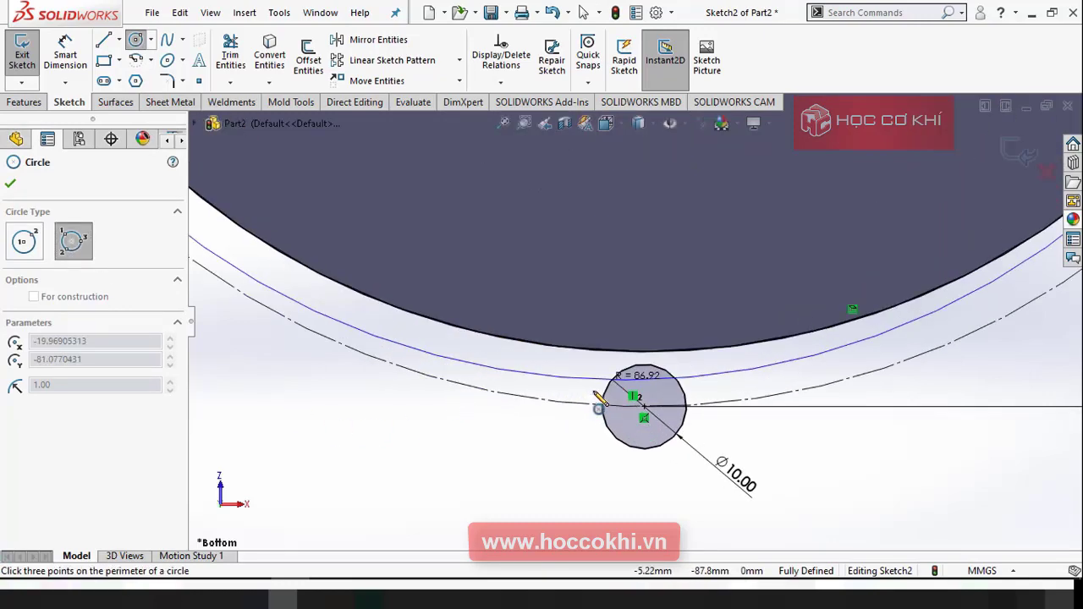
click(597, 409)
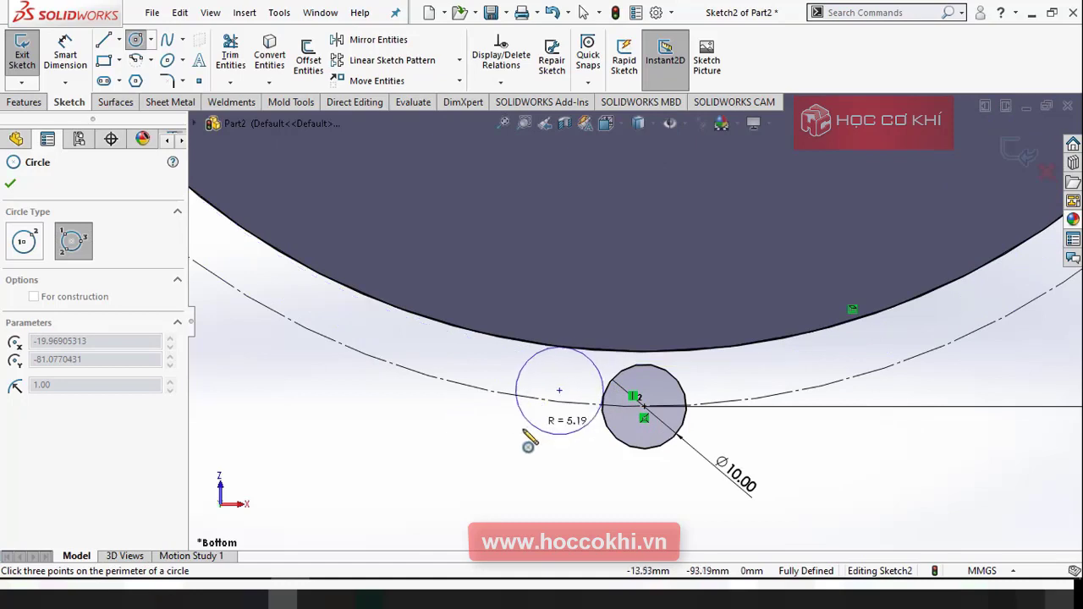
click(485, 445)
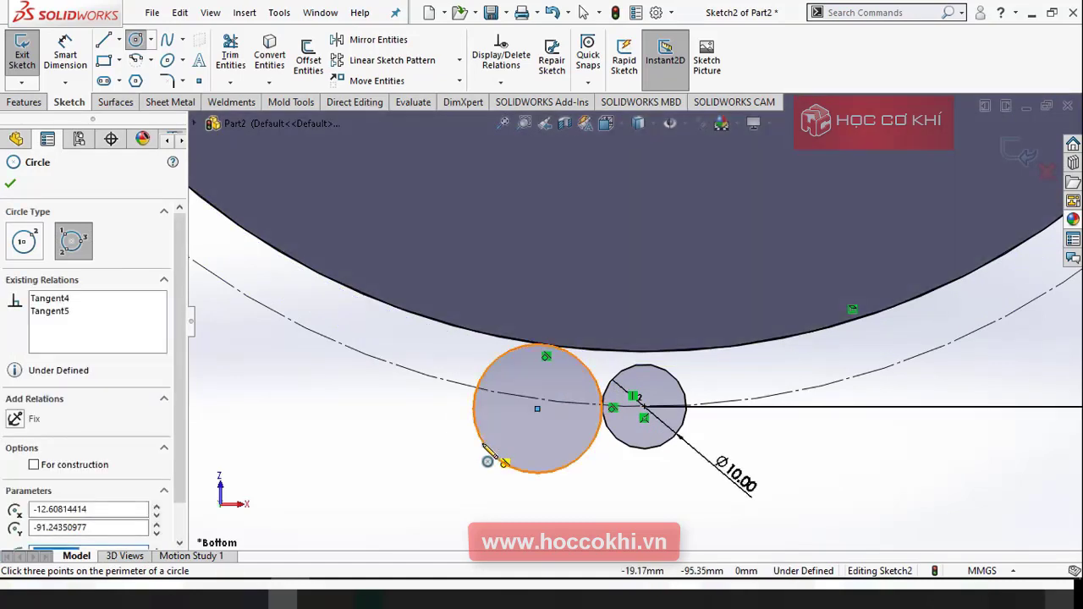
Draw a second three-point circle about 6 mm in radius on the lug circle's right side, tangent to it and the ring's edge
scroll(745, 406, down, 2)
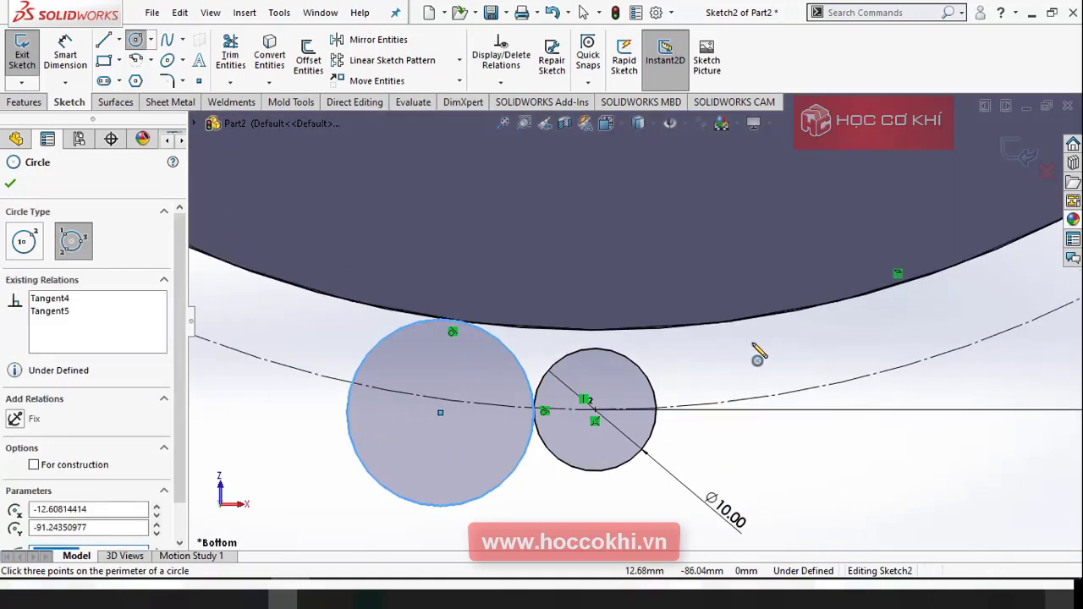
click(769, 333)
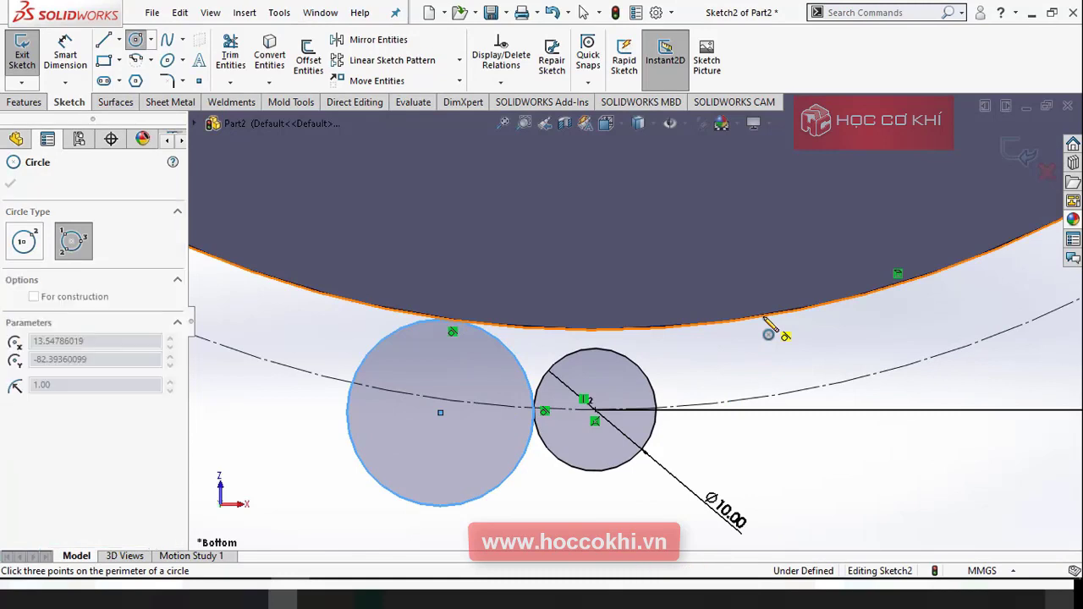
click(649, 386)
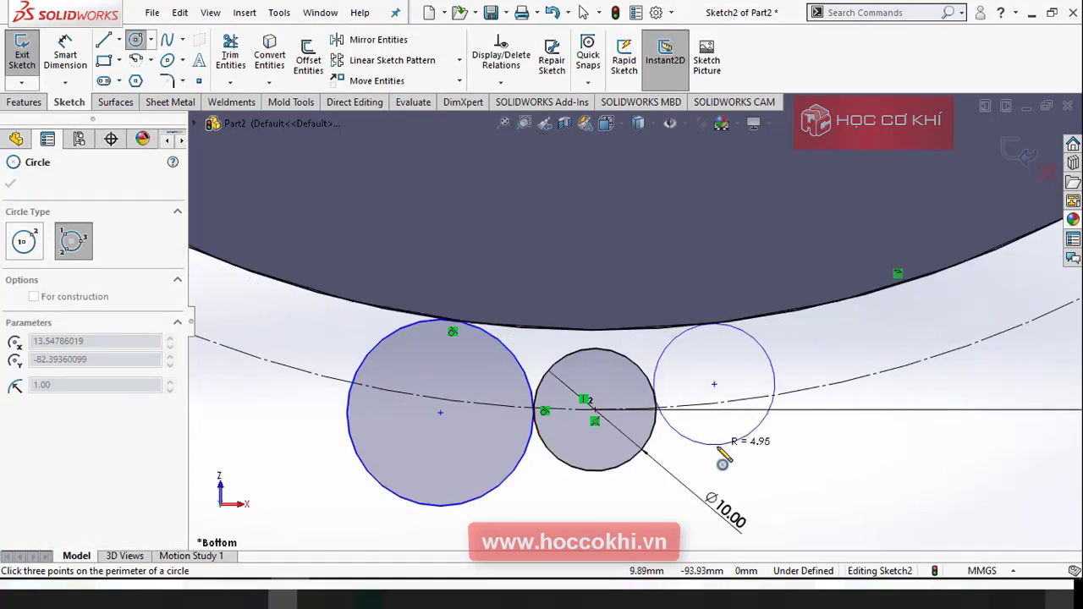
click(754, 467)
key(Escape)
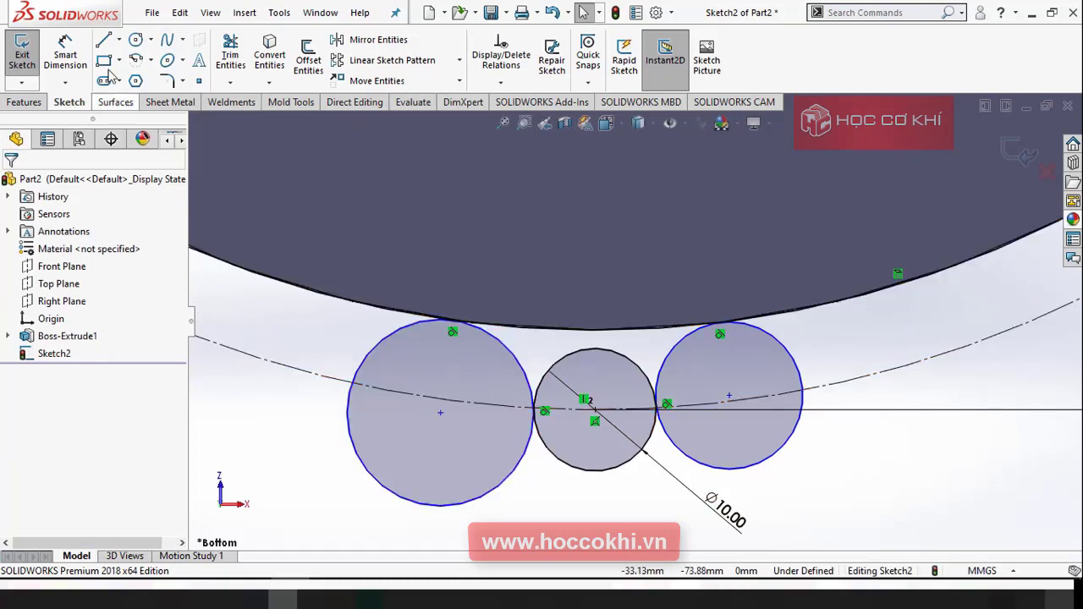
Power-trim both tangent circles, keeping only the arcs that join the lug circle to the ring's outer edge
click(230, 56)
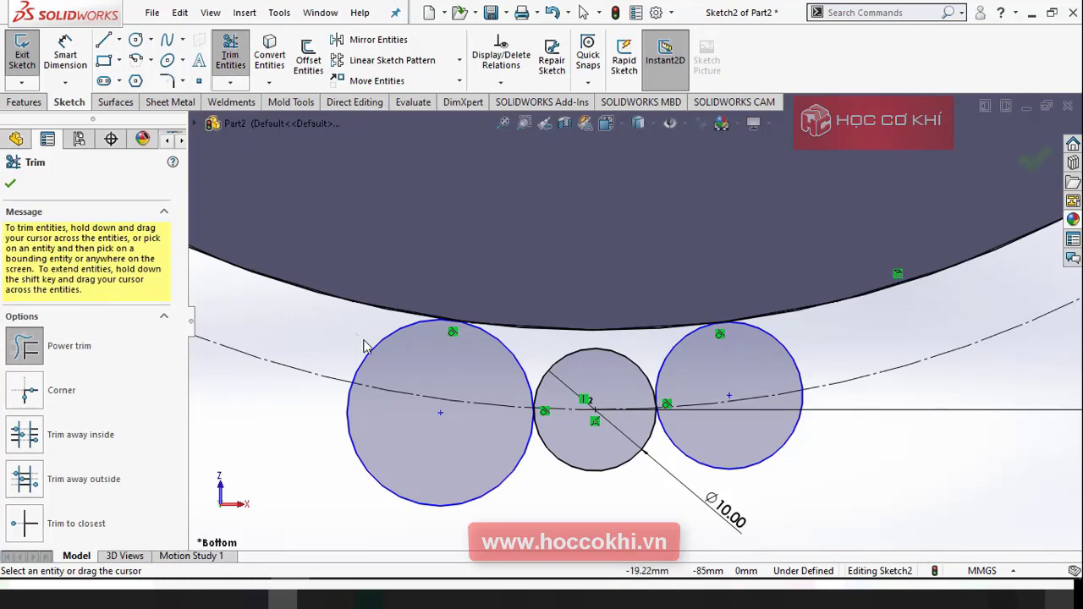
drag(364, 345, 404, 405)
drag(350, 481, 379, 472)
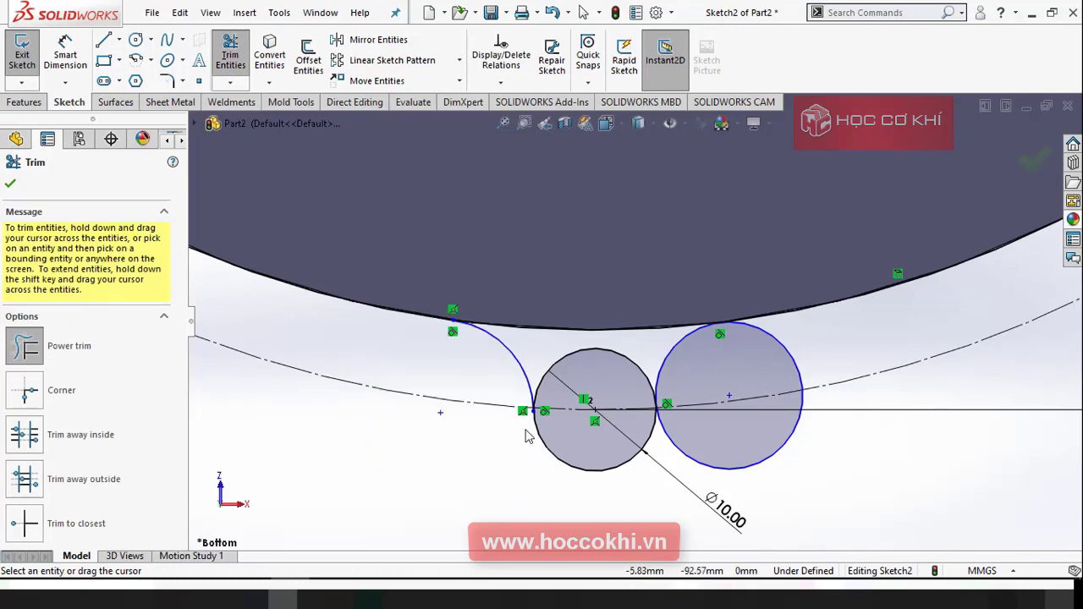
scroll(707, 453, down, 3)
drag(741, 436, 783, 470)
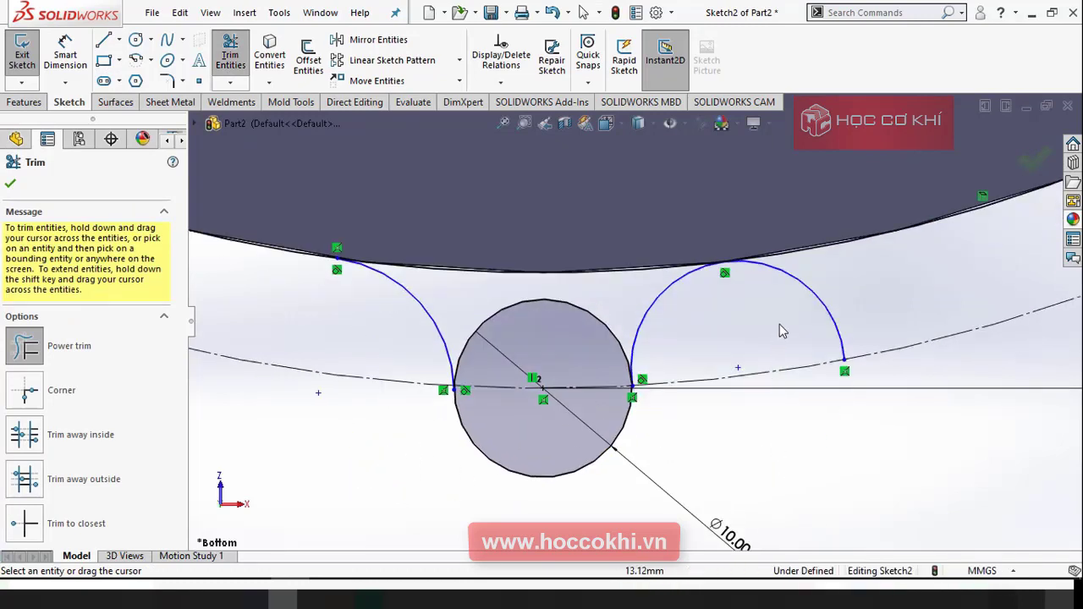
drag(780, 324, 850, 287)
key(Escape)
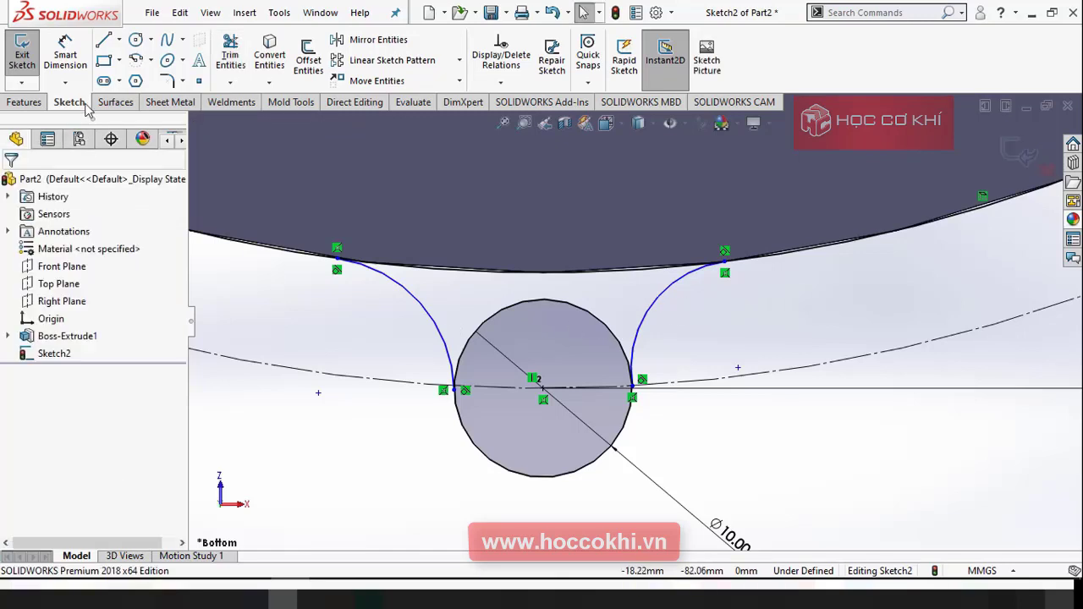
Dimension the arc on the lug circle's left side with a radius of 12 mm, checking the value in the flange drawing
click(67, 59)
key(alt+Tab)
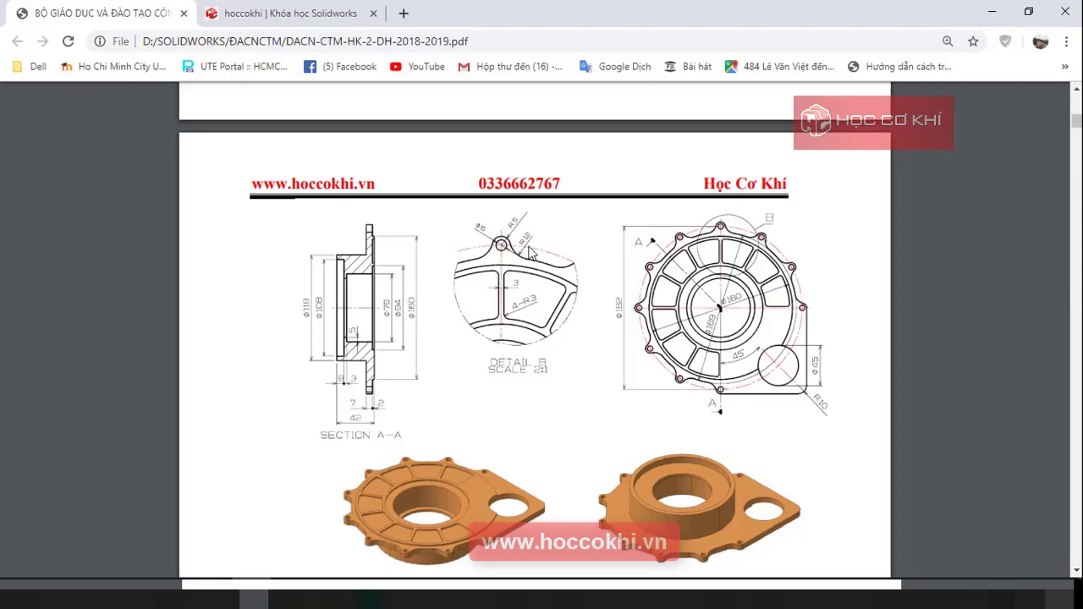
key(alt+Tab)
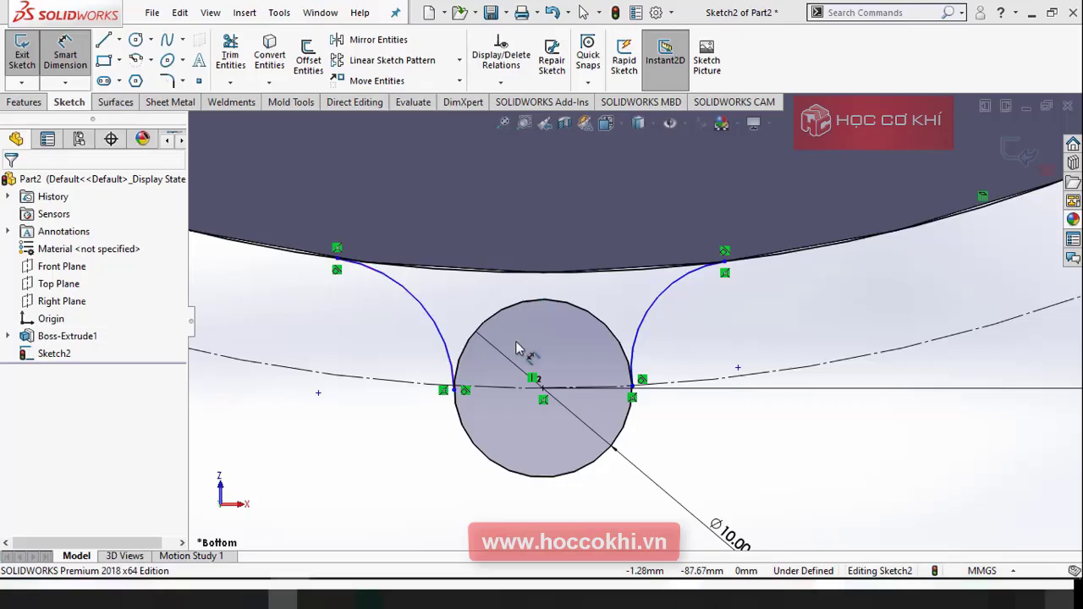
click(415, 331)
click(383, 349)
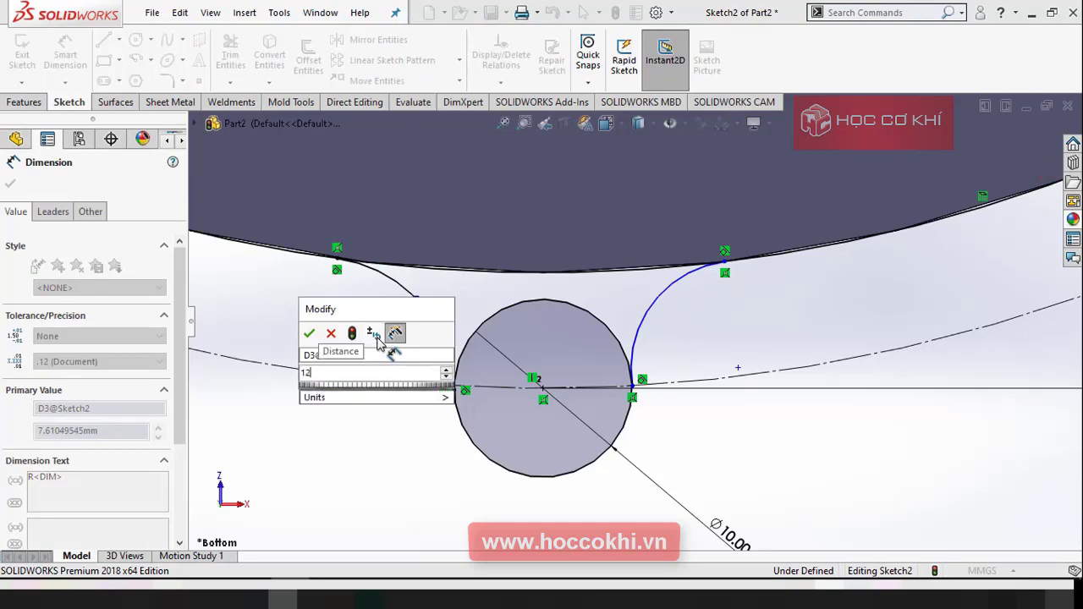
key(Return)
click(386, 447)
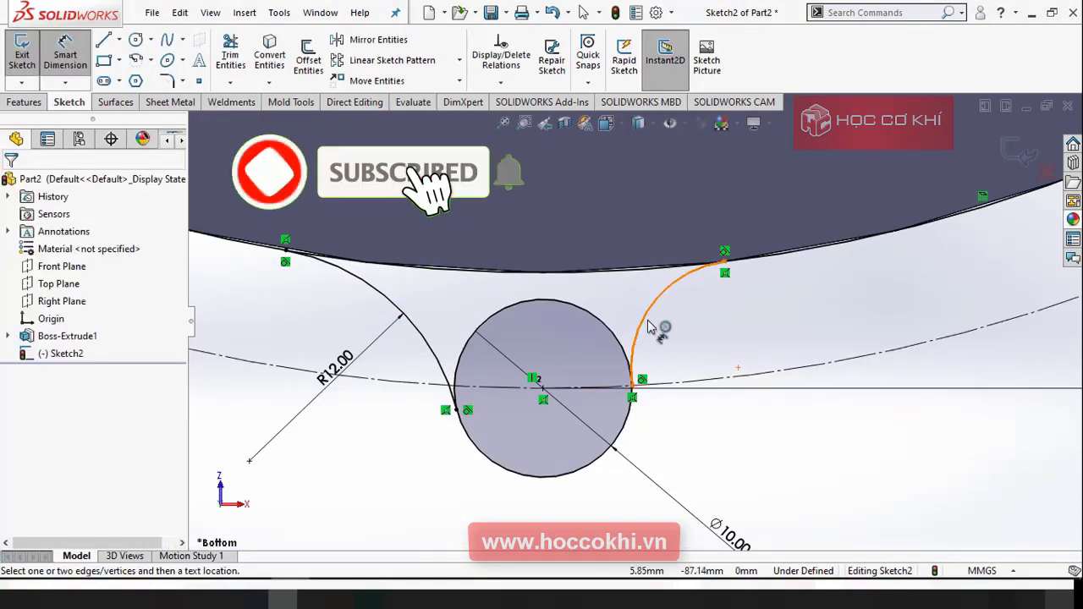
Dimension the arc on the lug circle's right side with a radius of 12 mm and place its label clear of the geometry
click(649, 328)
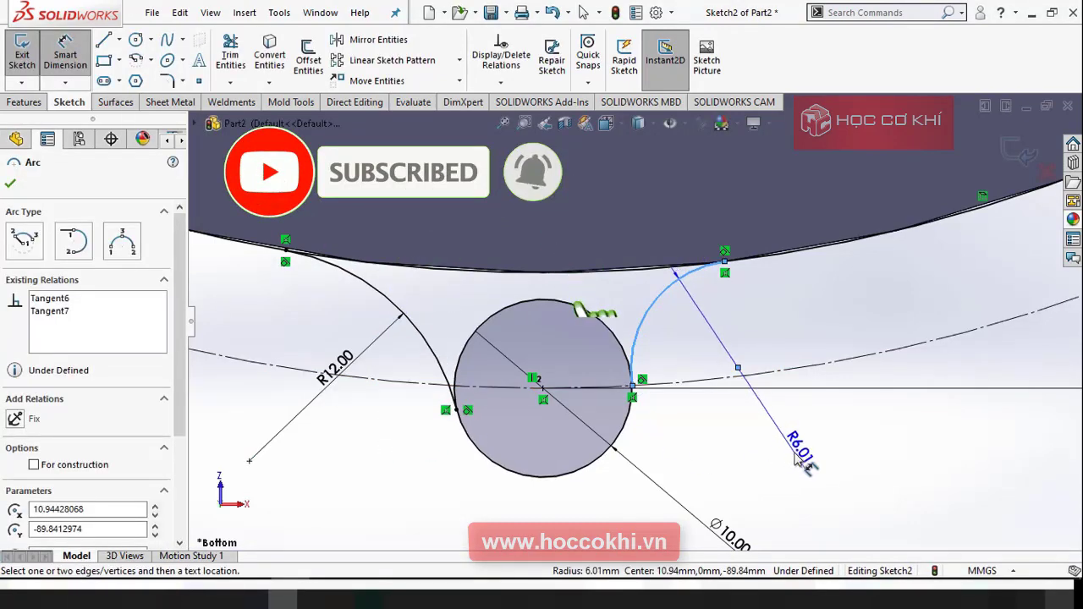
click(799, 458)
text(12)
key(Return)
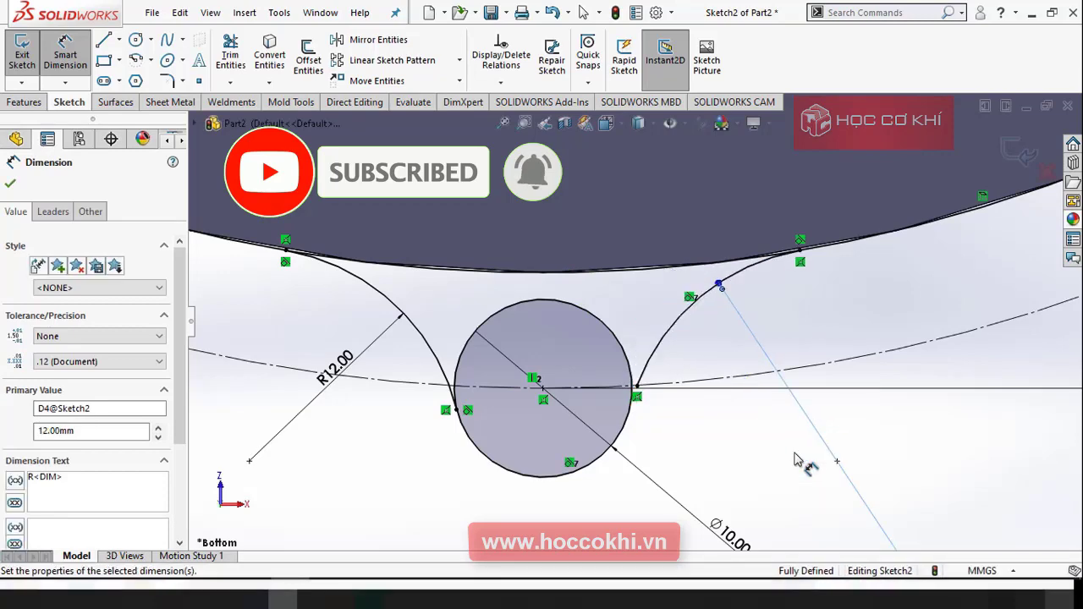
click(912, 457)
scroll(926, 465, up, 3)
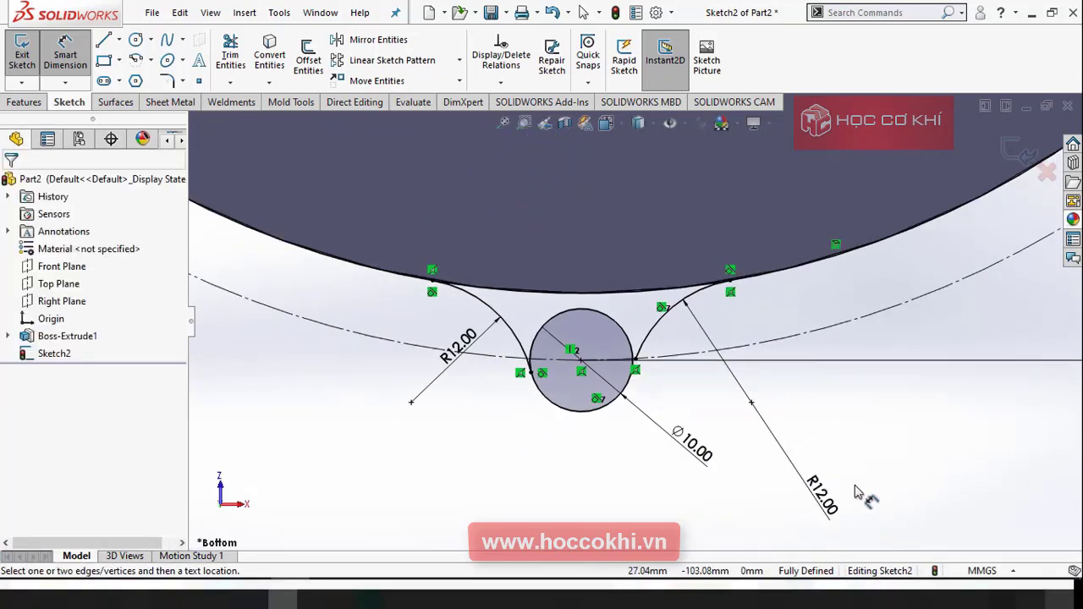
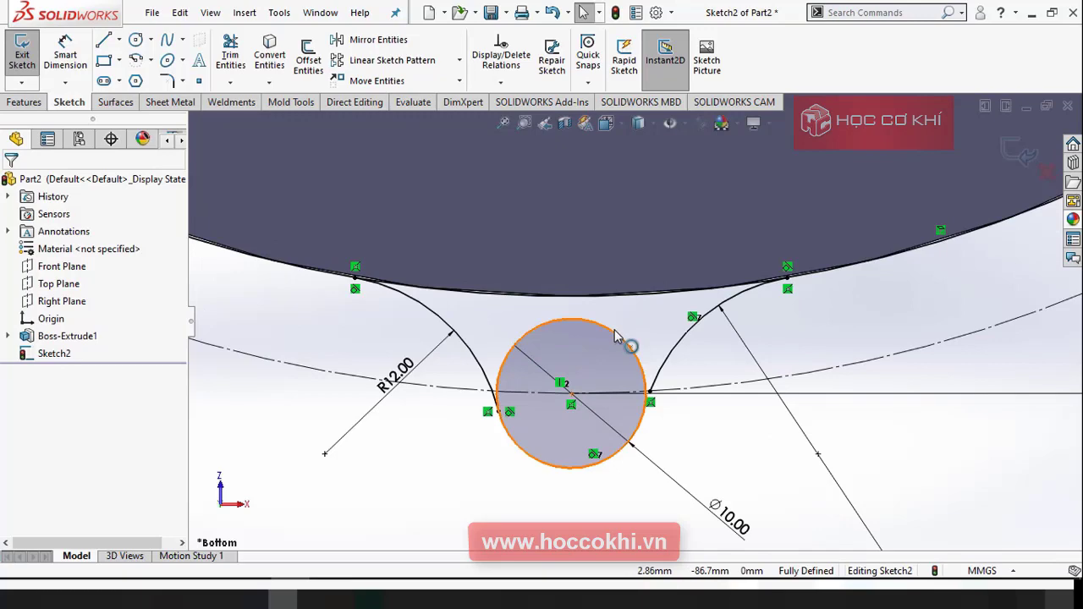
Inspect where the right-hand arc meets the lug circle and delete that arc's radius dimension
scroll(660, 423, down, 2)
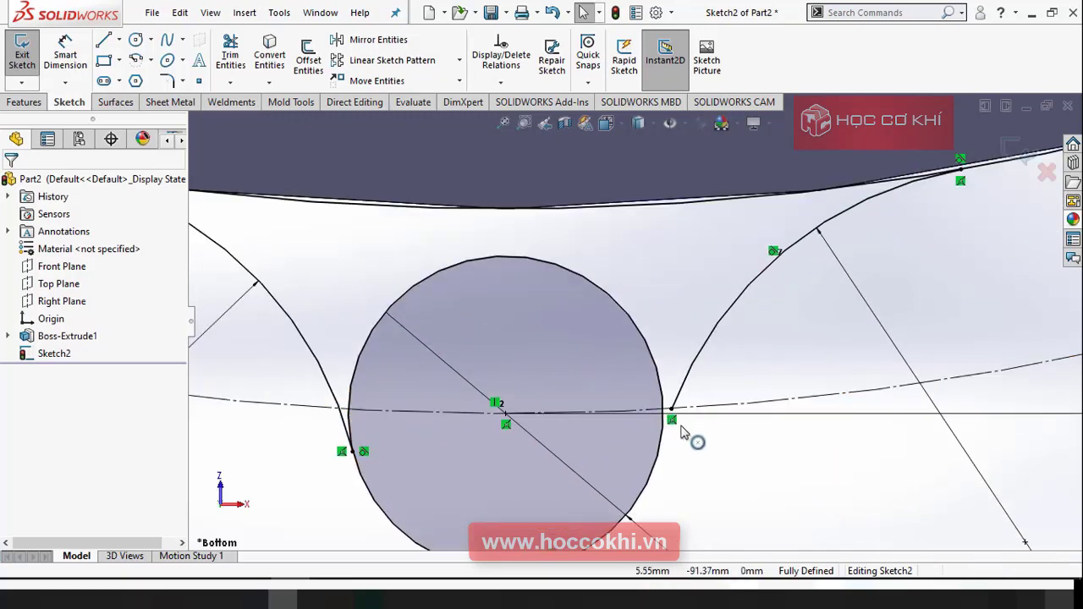
scroll(674, 432, down, 2)
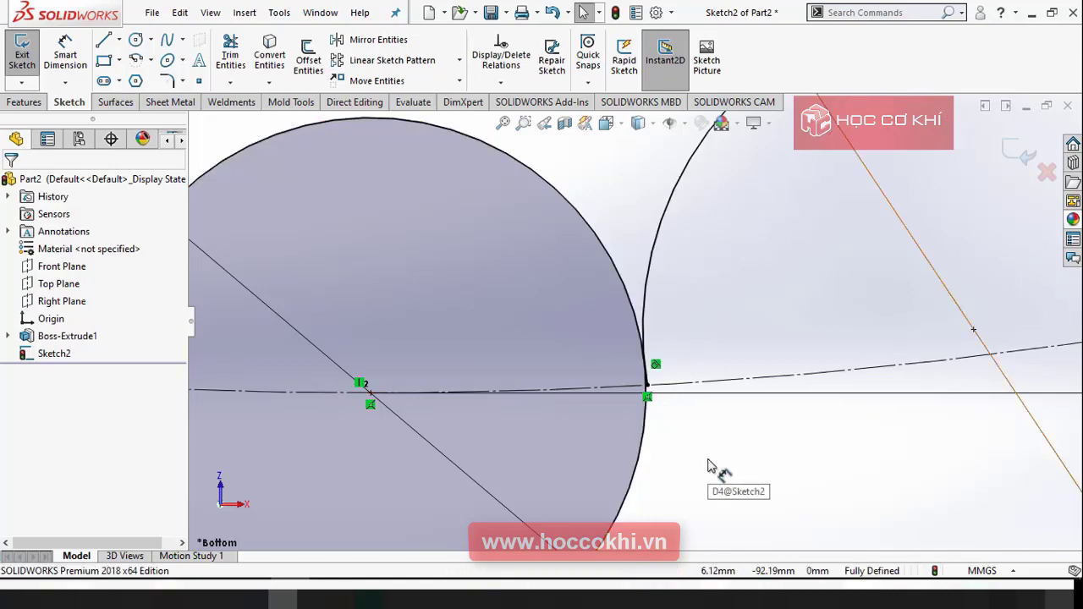
key(Delete)
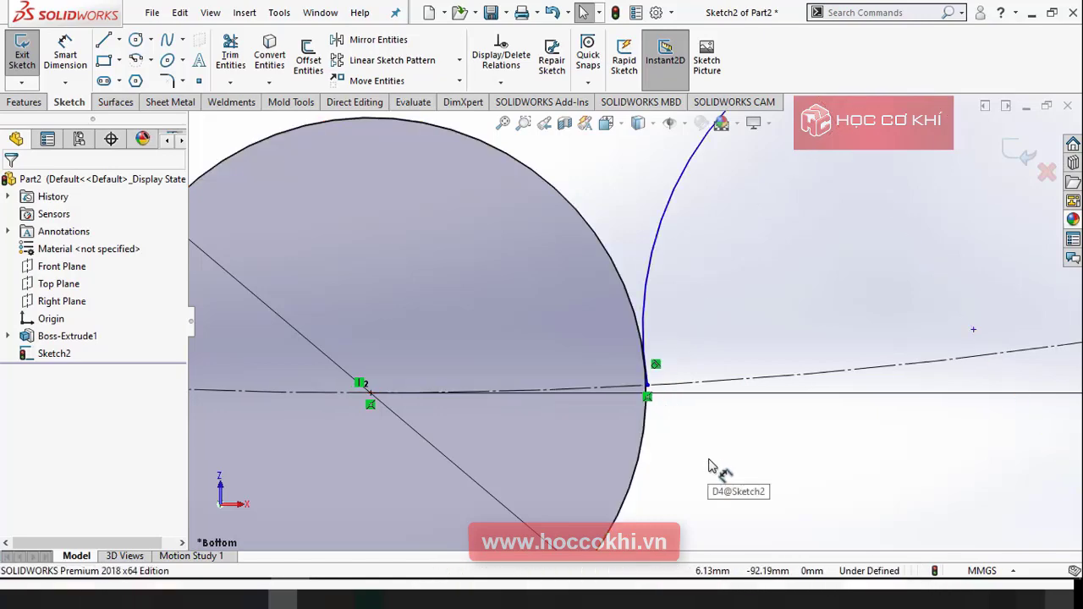
Power-trim the end of the right-hand arc that overshoots the lug circle, back to where it touches the circle
scroll(706, 462, up, 3)
scroll(658, 328, down, 6)
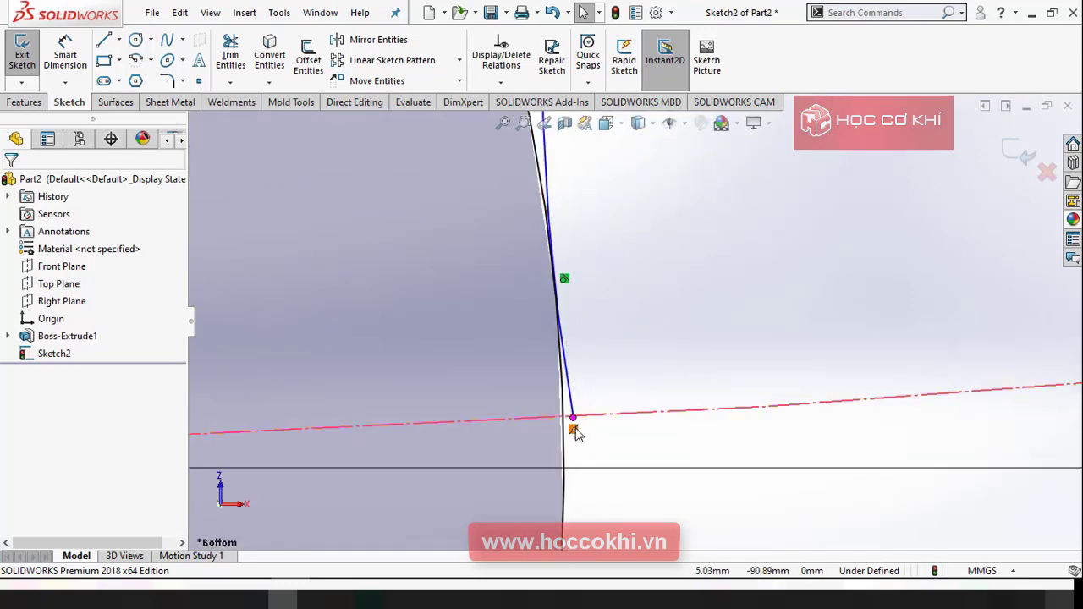
scroll(584, 431, up, 5)
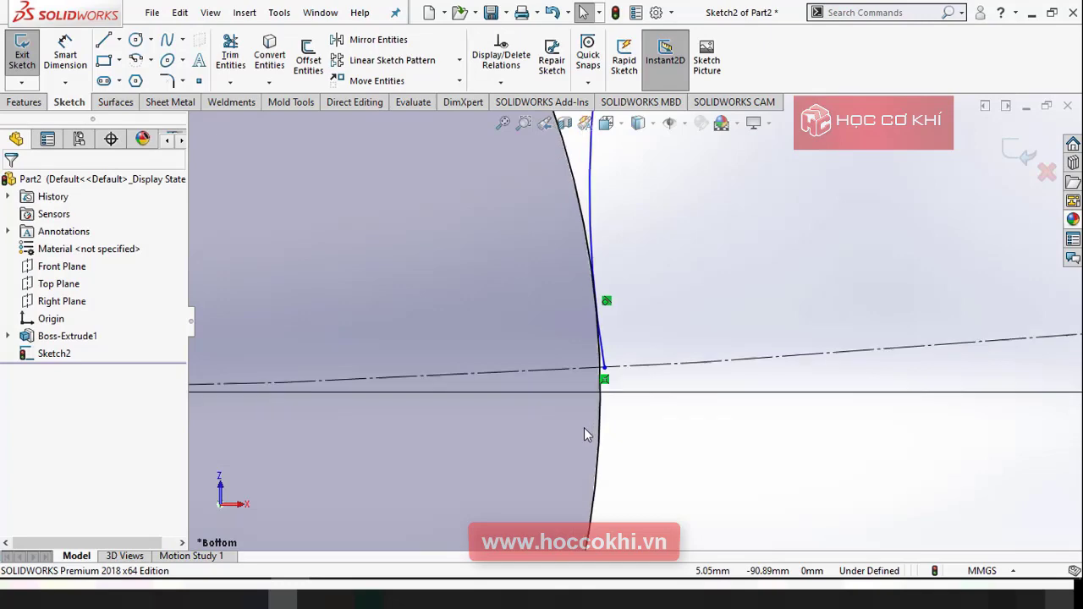
scroll(584, 337, down, 5)
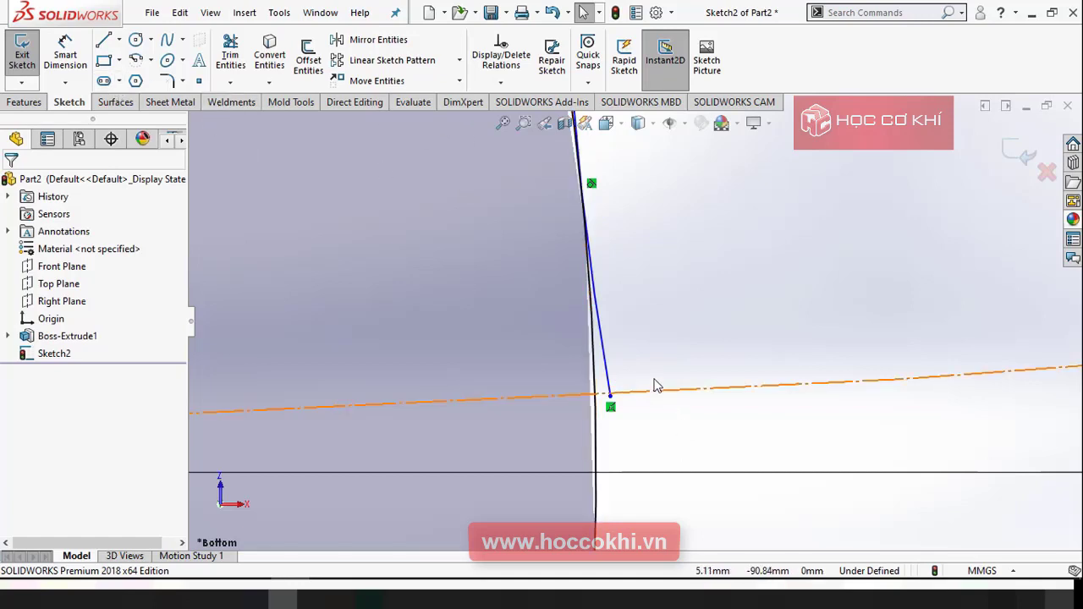
key(t)
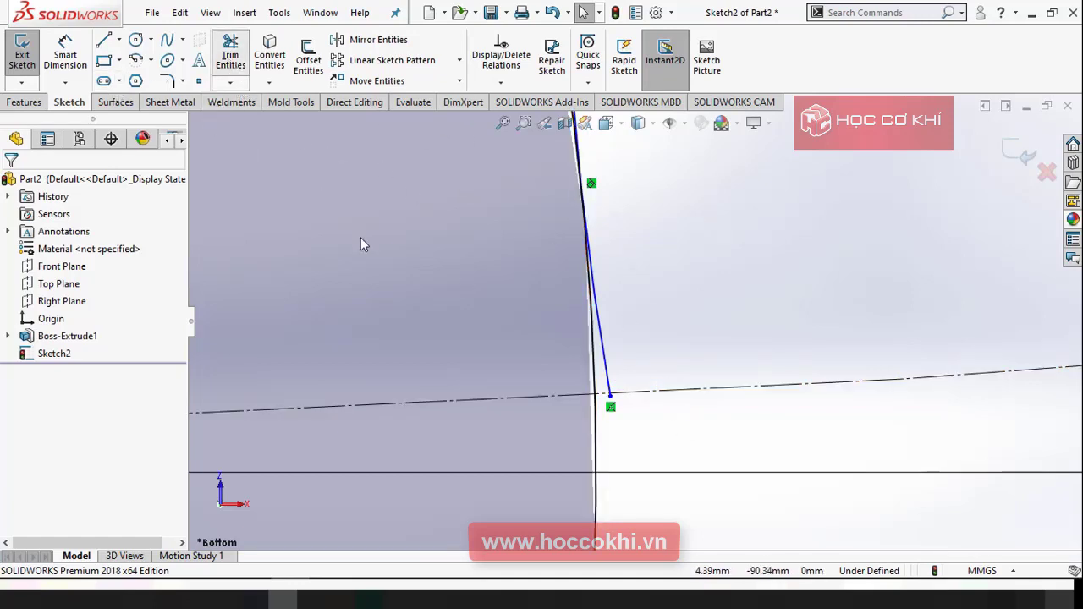
drag(688, 320, 636, 375)
scroll(706, 374, up, 3)
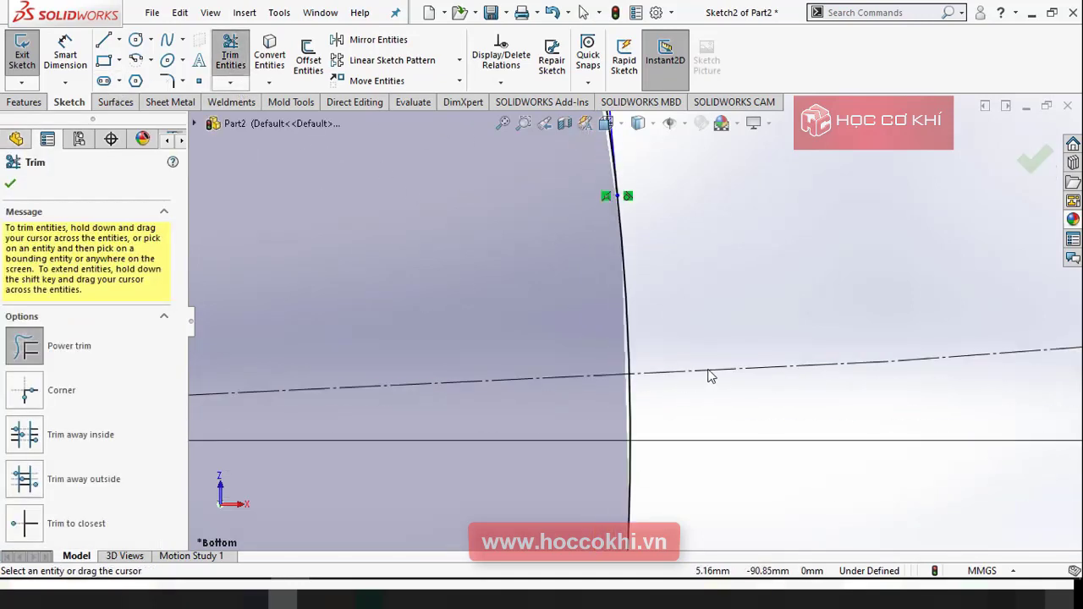
key(Escape)
scroll(709, 364, up, 5)
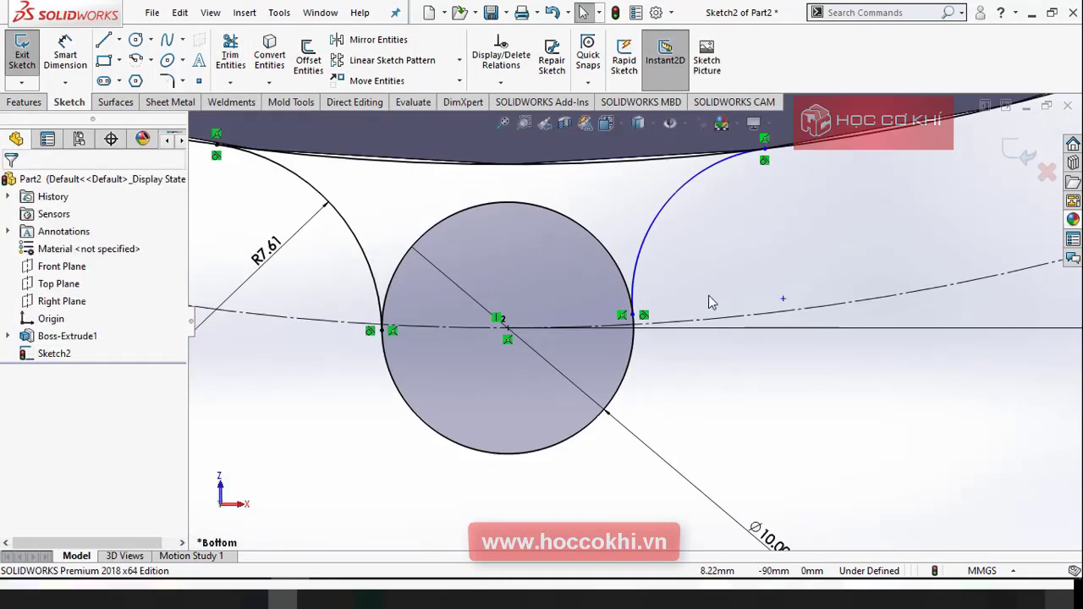
Dimension the right-hand connecting arc with a radius of 12 mm
key(d)
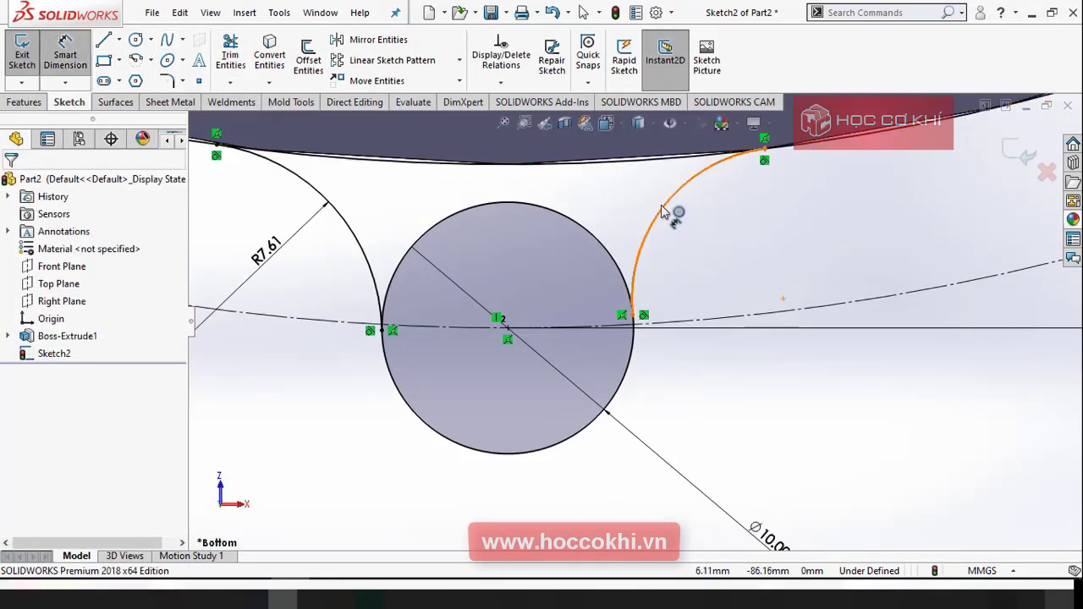
click(686, 227)
click(766, 283)
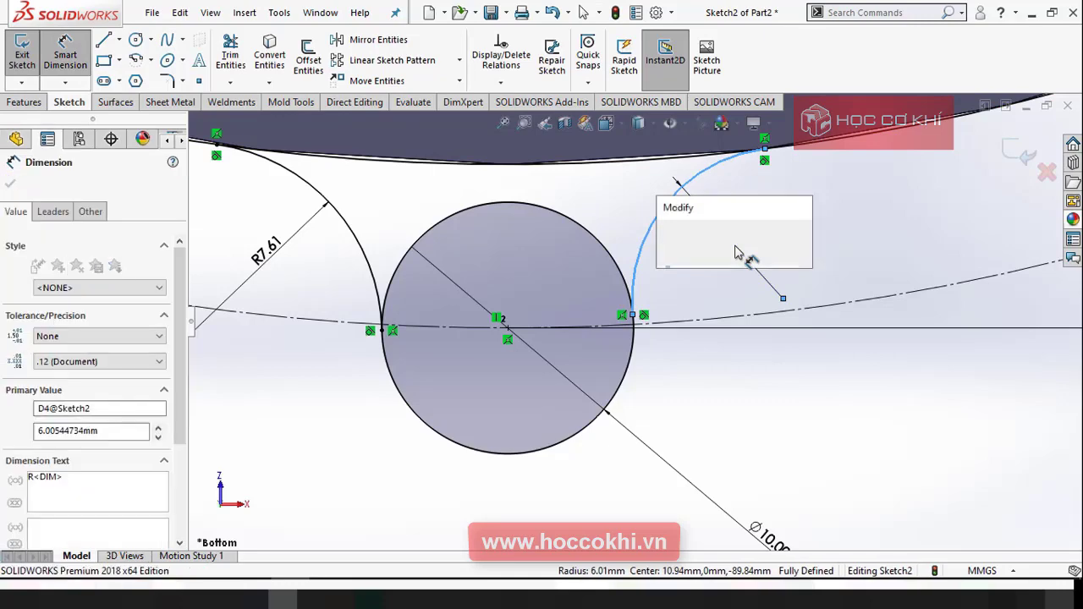
text(12)
key(Return)
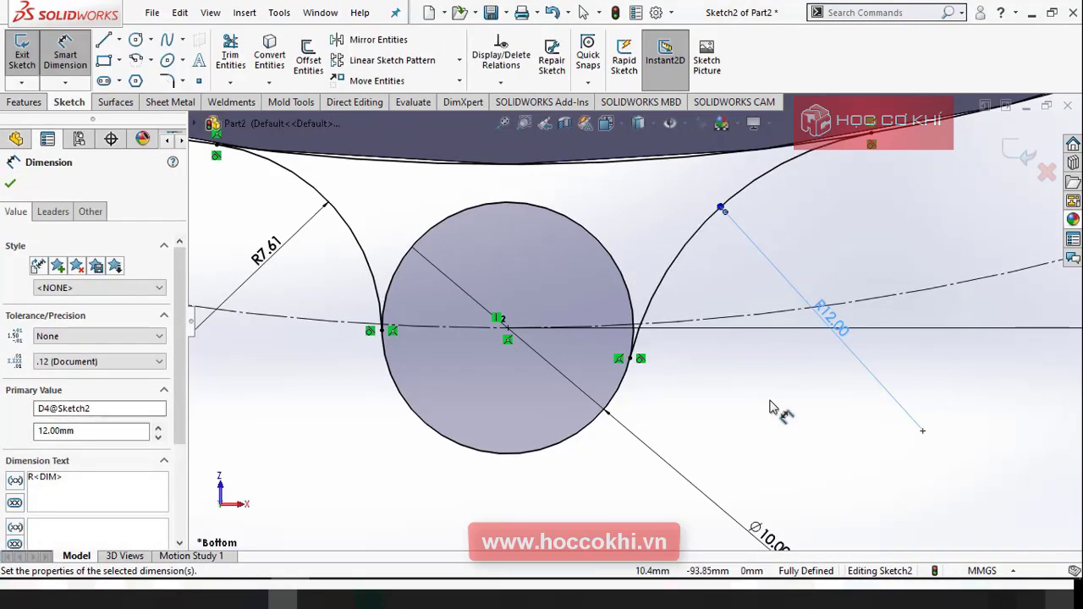
key(Escape)
Set the radius of the left-hand connecting arc to 12 mm
scroll(592, 423, up, 3)
scroll(611, 260, down, 2)
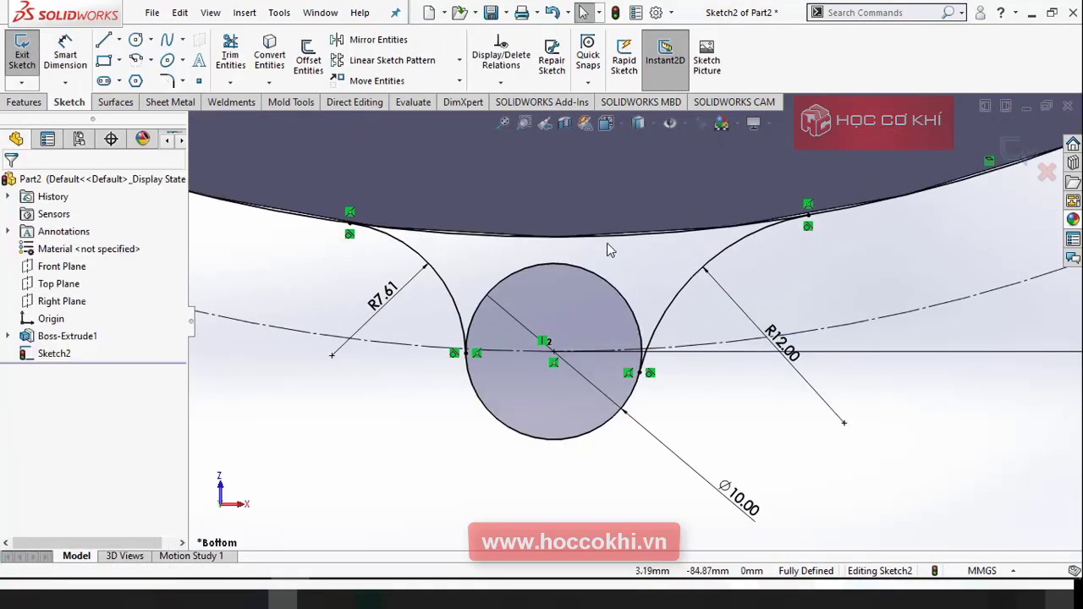
scroll(596, 320, down, 1)
scroll(622, 313, up, 2)
scroll(629, 292, down, 1)
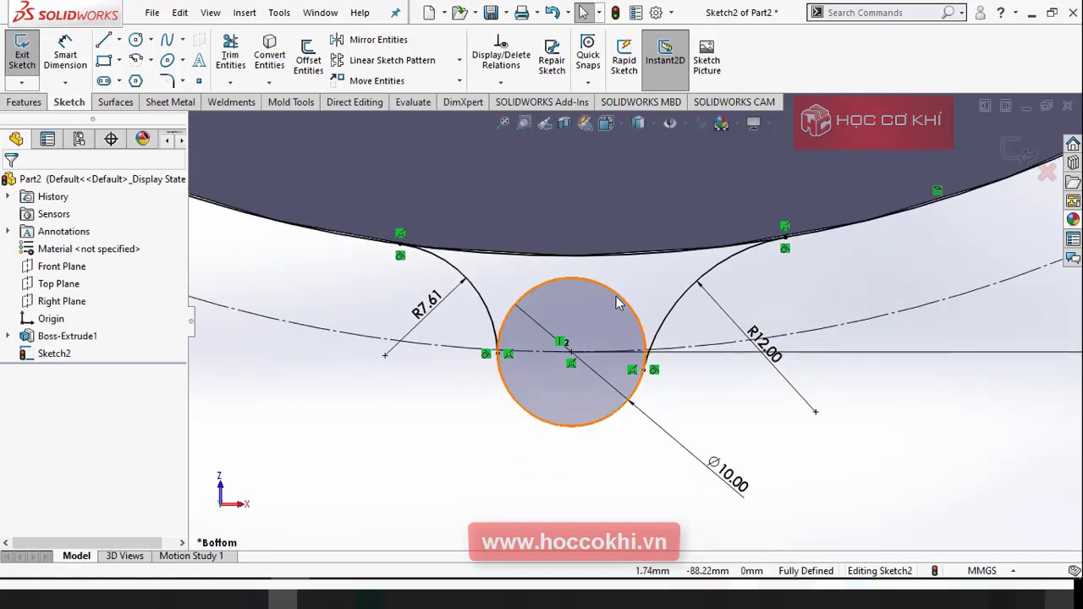
click(423, 311)
text(12)
key(Return)
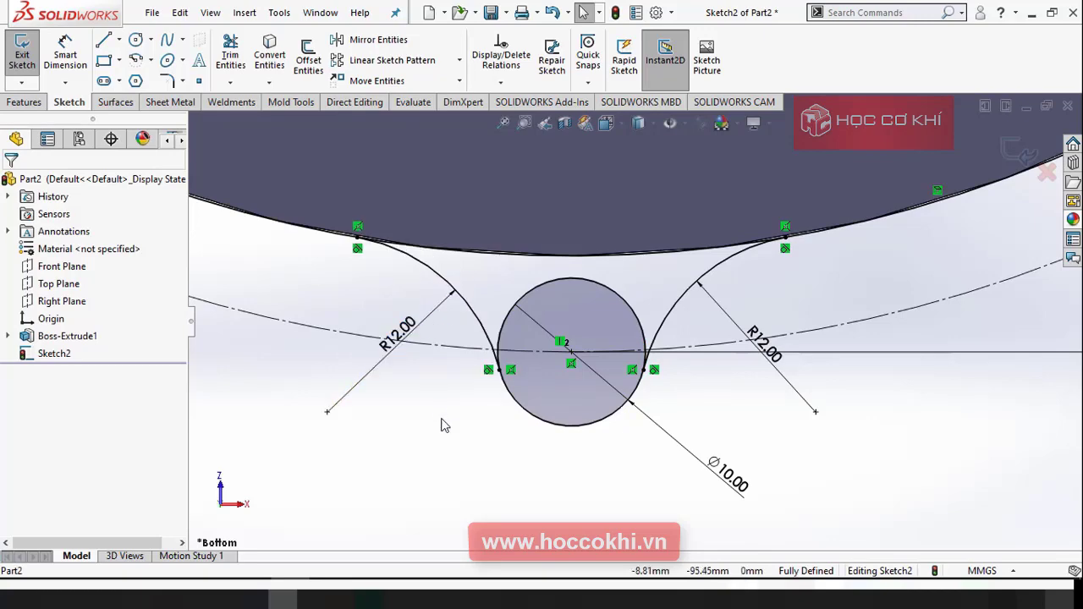
Power-trim the upper part of the lug circle and its leftover stubs between the two arcs, keeping only the outer rounded end
click(230, 52)
scroll(560, 274, down, 2)
drag(620, 304, 531, 431)
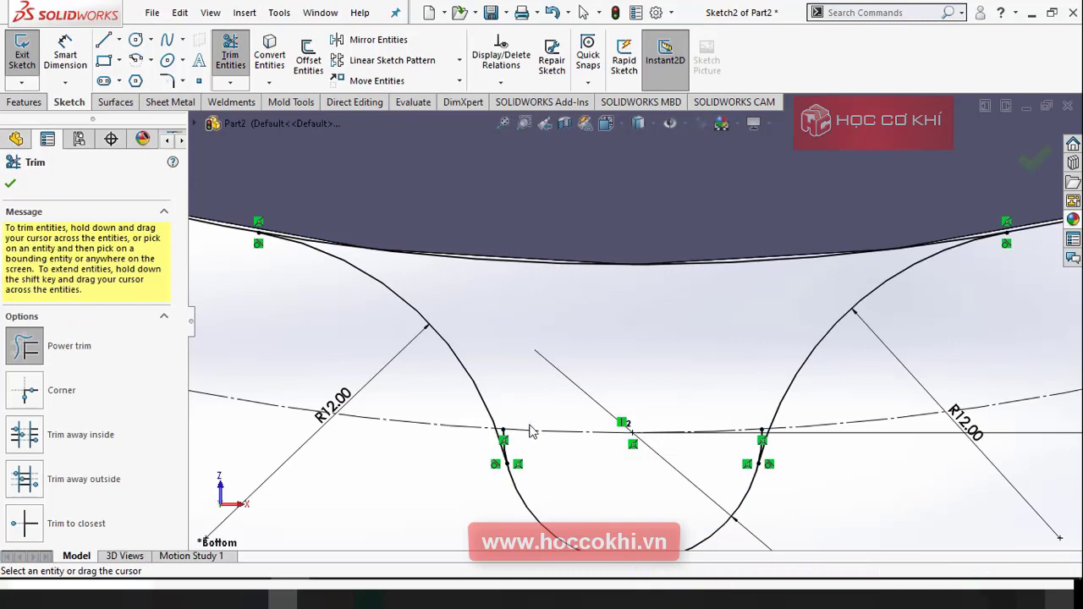
scroll(531, 431, down, 5)
scroll(597, 431, up, 5)
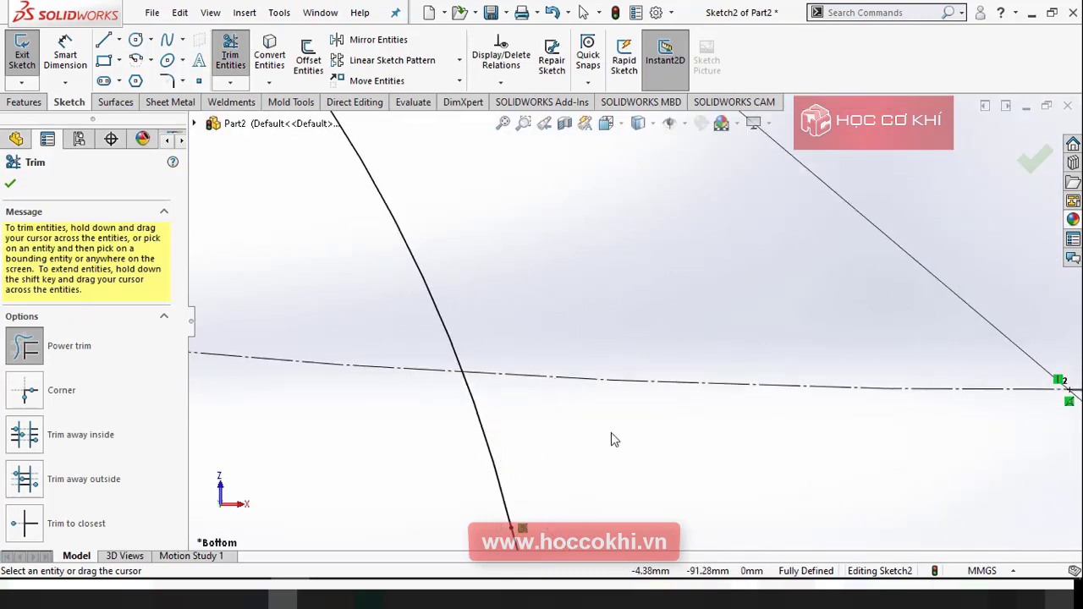
scroll(828, 341, down, 4)
scroll(812, 383, up, 5)
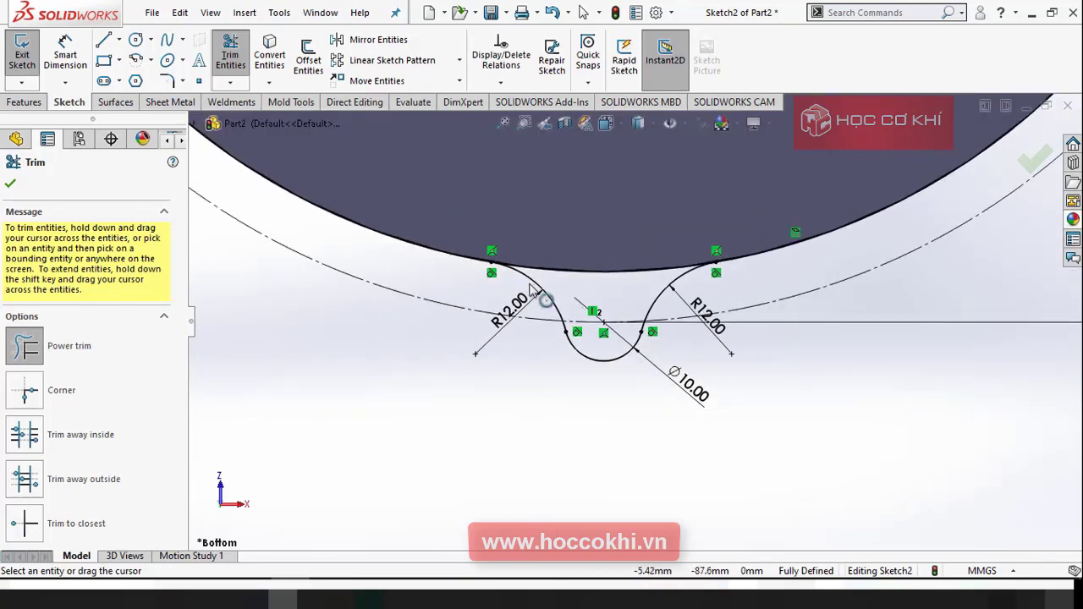
scroll(560, 301, up, 4)
scroll(543, 268, down, 2)
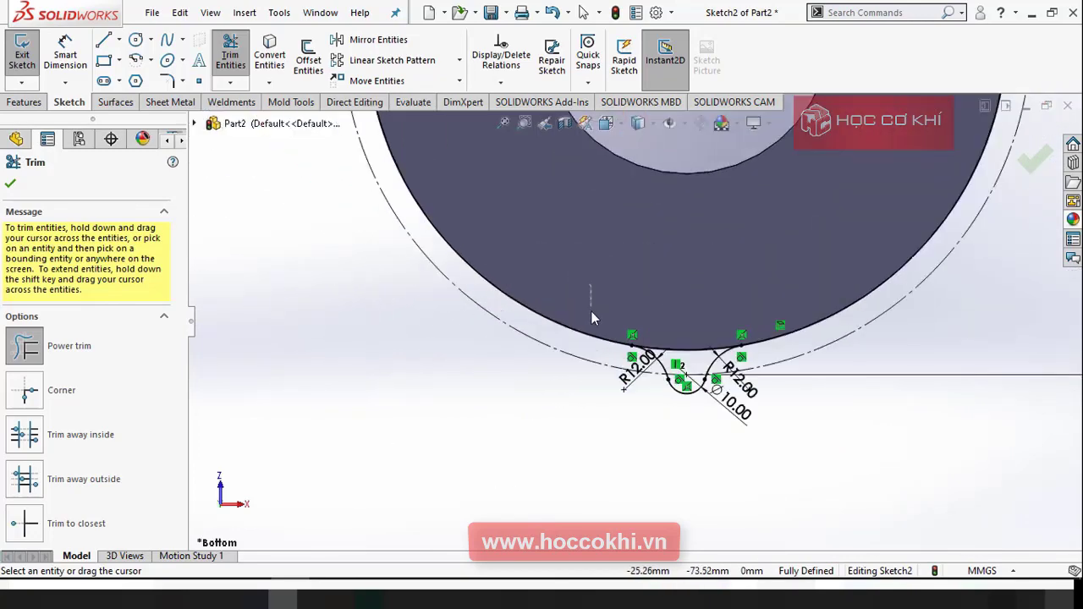
scroll(592, 341, down, 3)
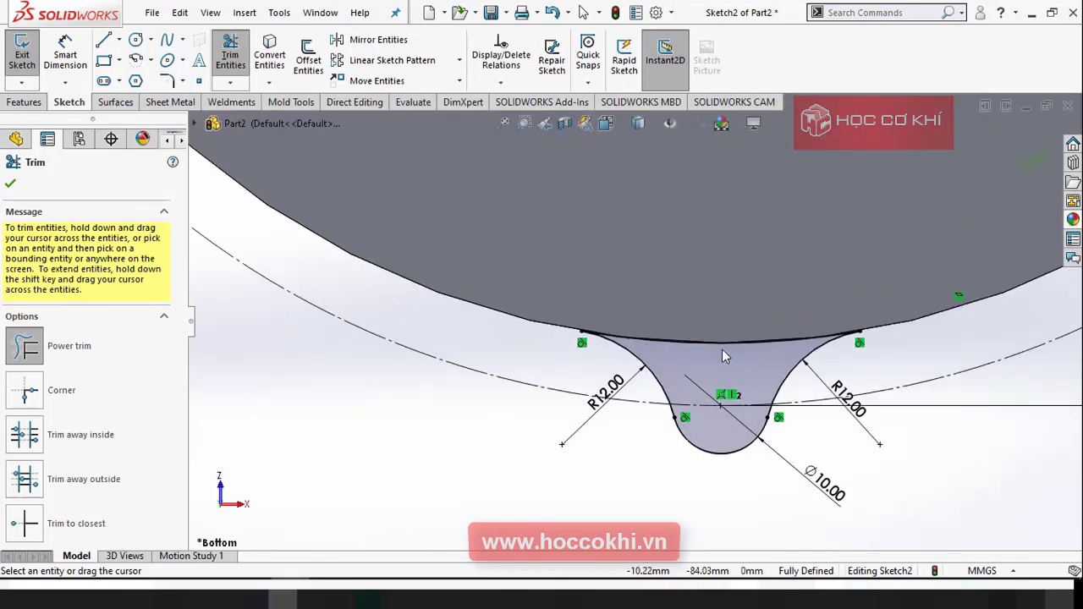
key(Escape)
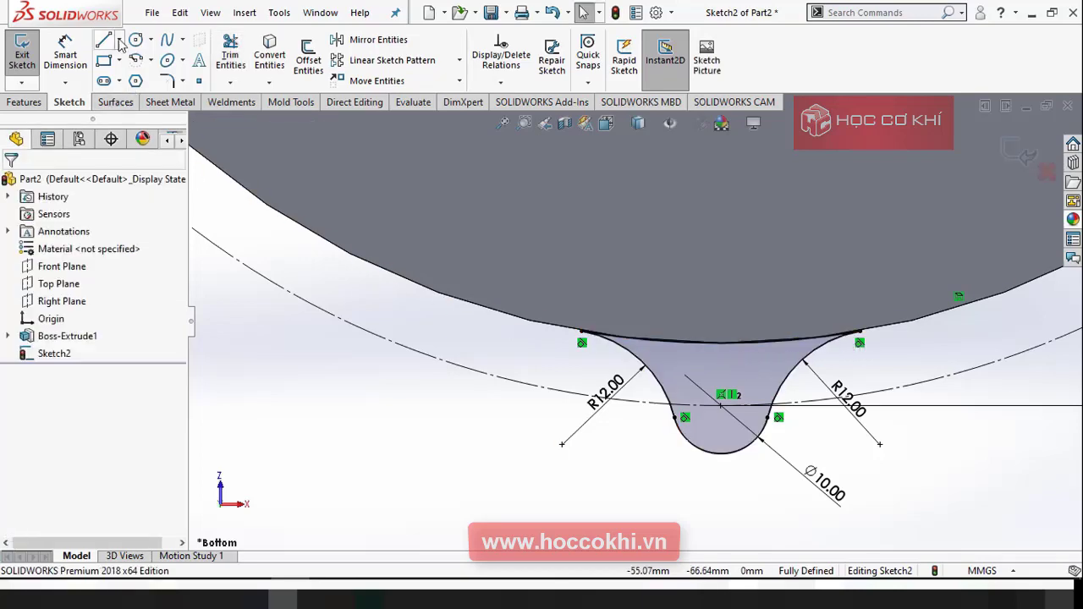
Draw a bolt-hole circle about 6.9 mm in diameter, concentric with the lug's rounded end
click(136, 40)
scroll(719, 389, down, 2)
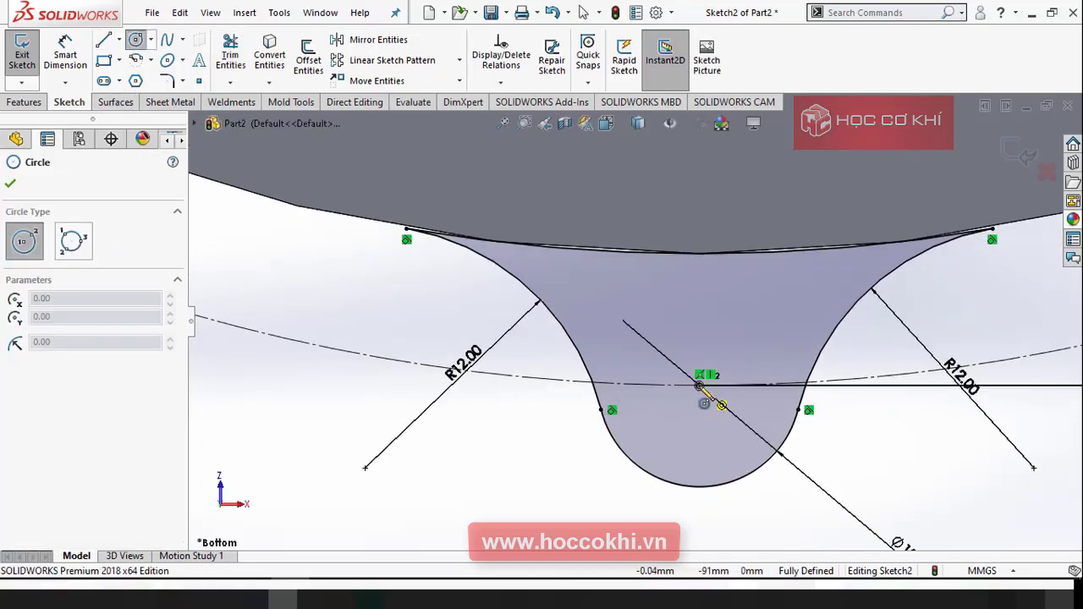
click(699, 385)
click(764, 365)
key(Escape)
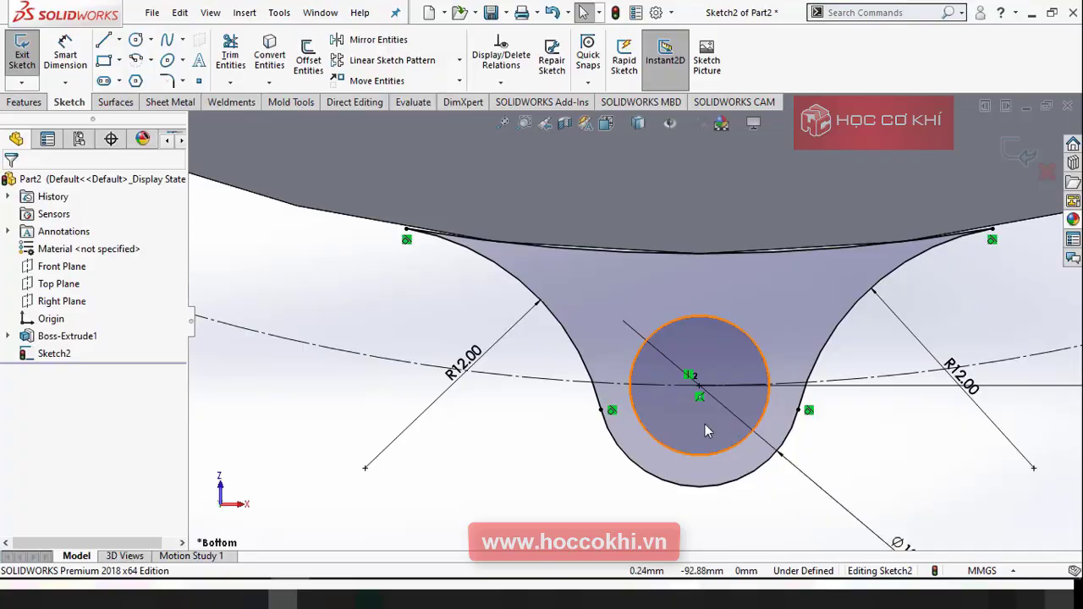
Dimension the bolt-hole circle with a diameter of 6 mm, checking the value in the flange drawing
key(alt+Tab)
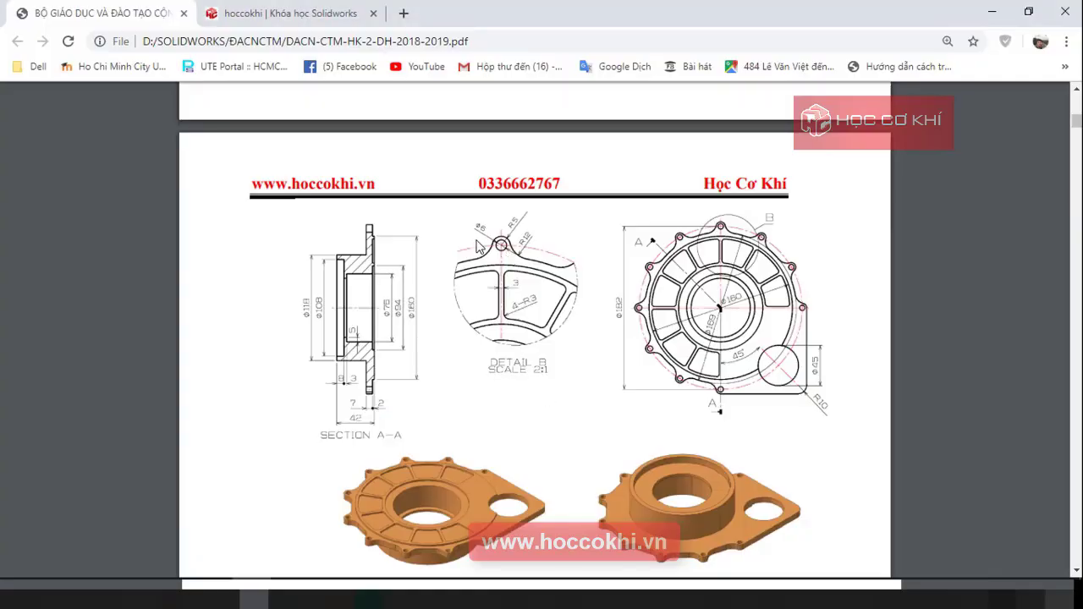
key(alt+Tab)
click(65, 55)
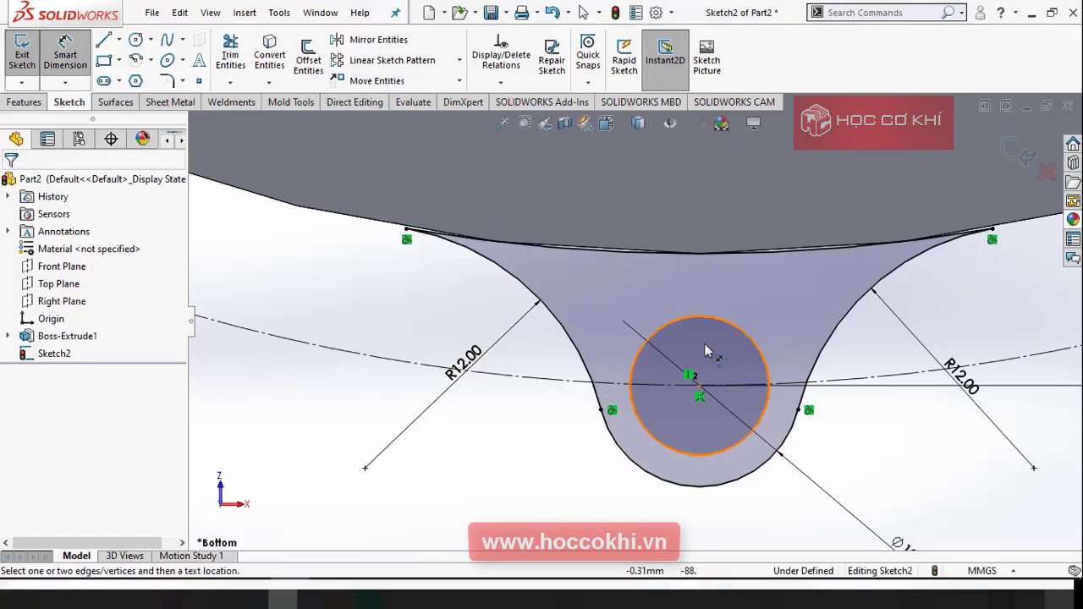
click(747, 340)
click(788, 316)
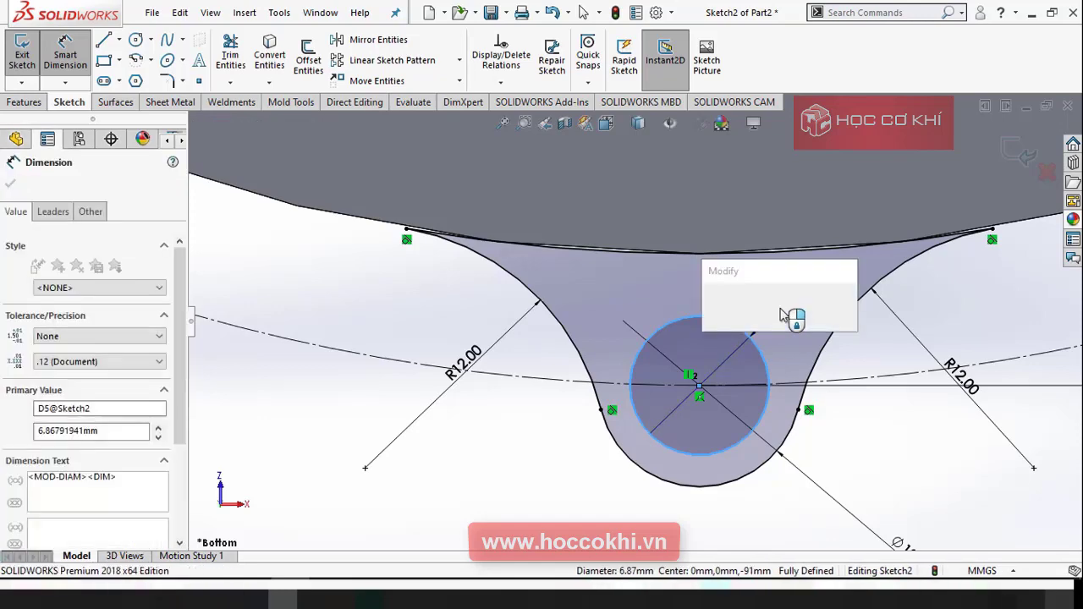
key(Return)
key(Escape)
Set up a circular sketch pattern around the ring's centre with 10 equally spaced instances over 270 degrees
scroll(676, 364, up, 3)
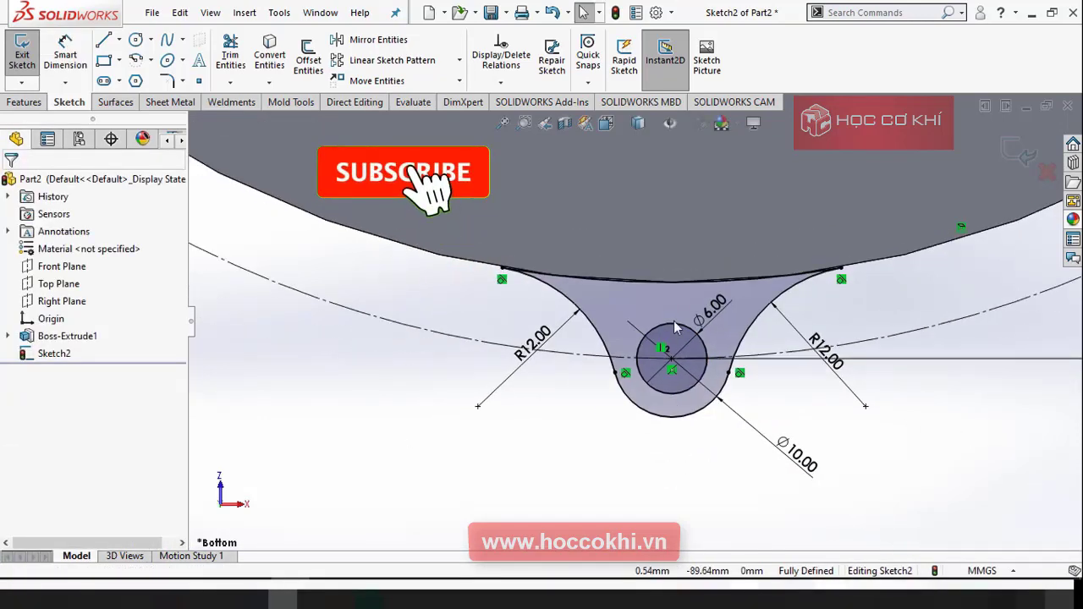
scroll(675, 355, down, 3)
scroll(675, 356, up, 10)
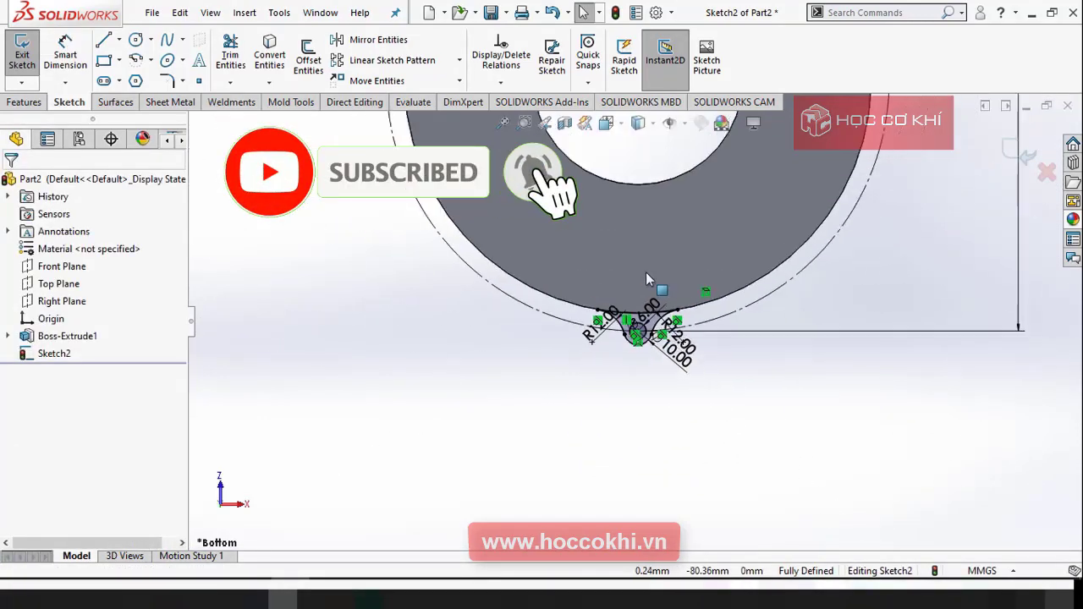
key(f)
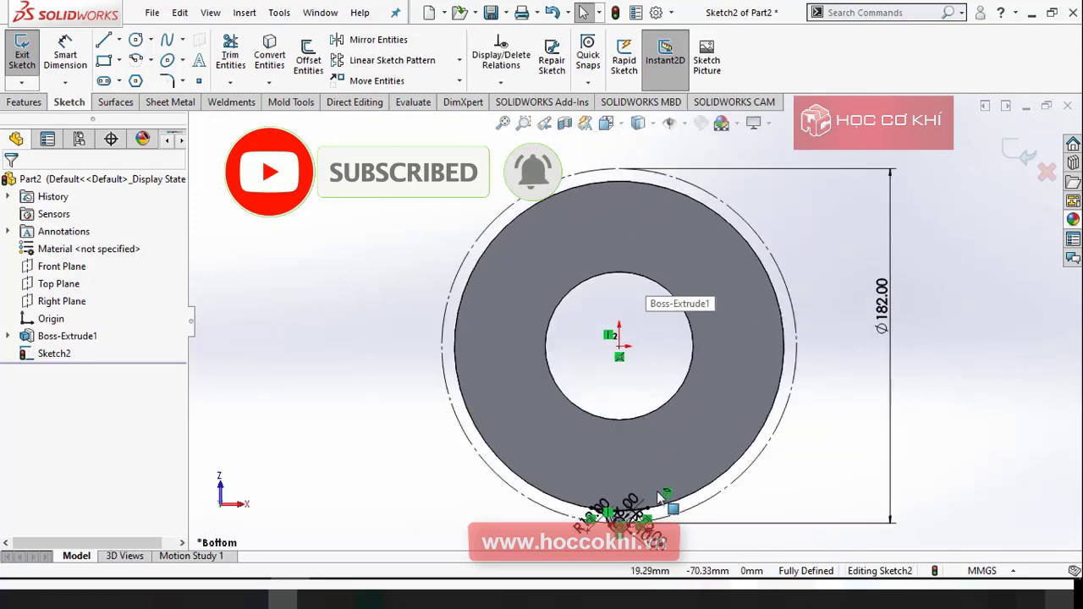
scroll(659, 495, down, 3)
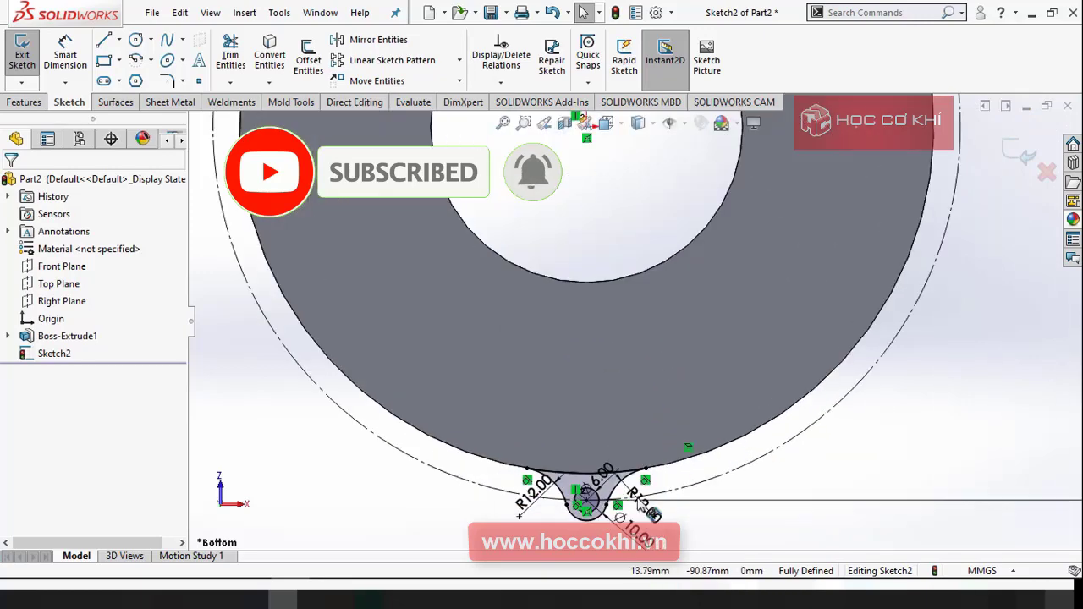
click(459, 61)
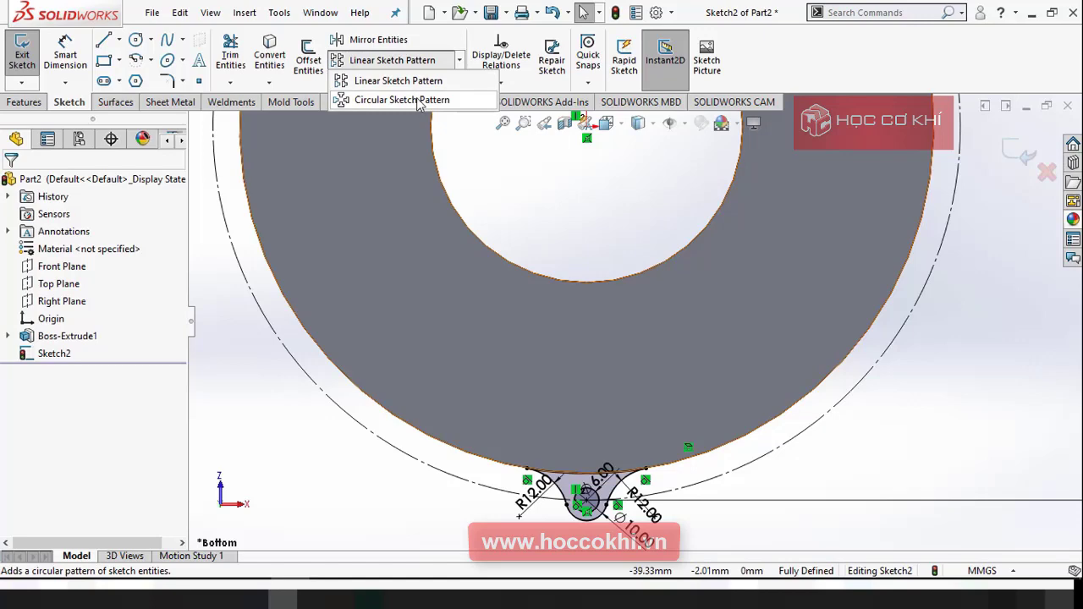
click(418, 103)
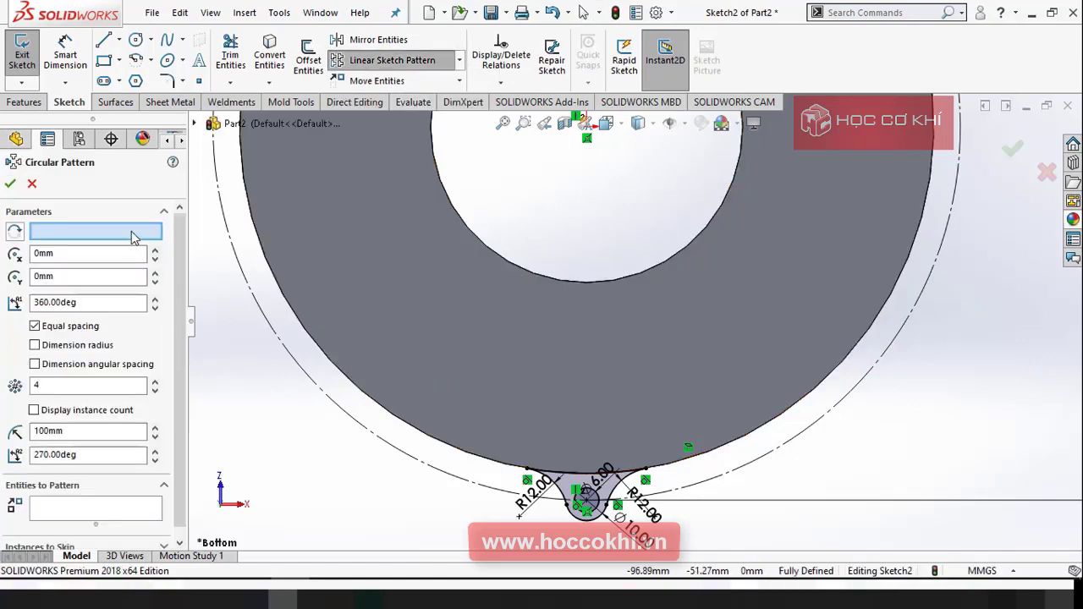
scroll(414, 321, up, 5)
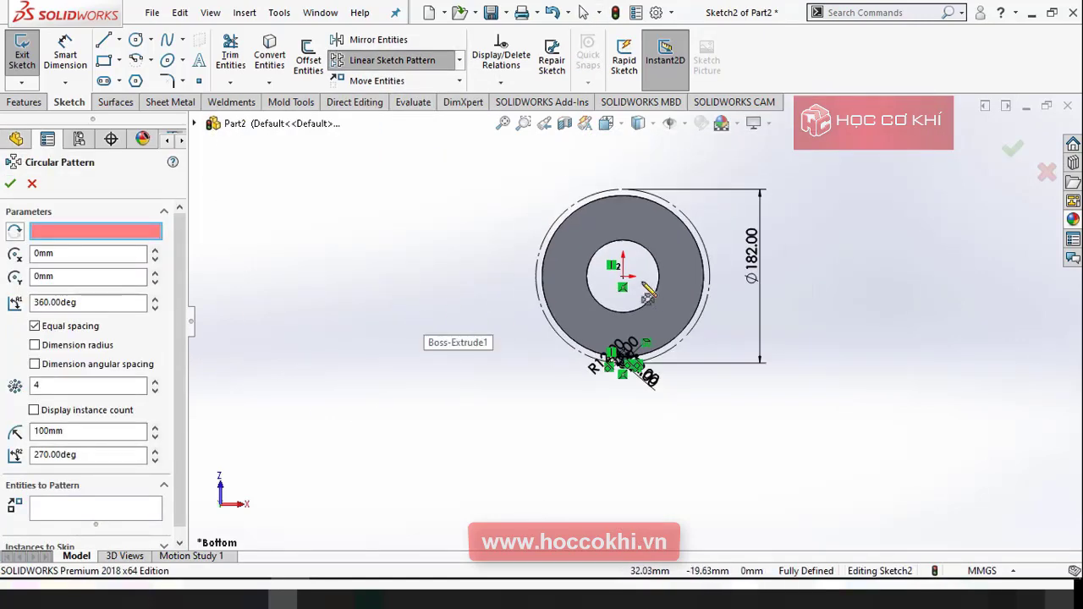
scroll(575, 271, down, 6)
click(582, 288)
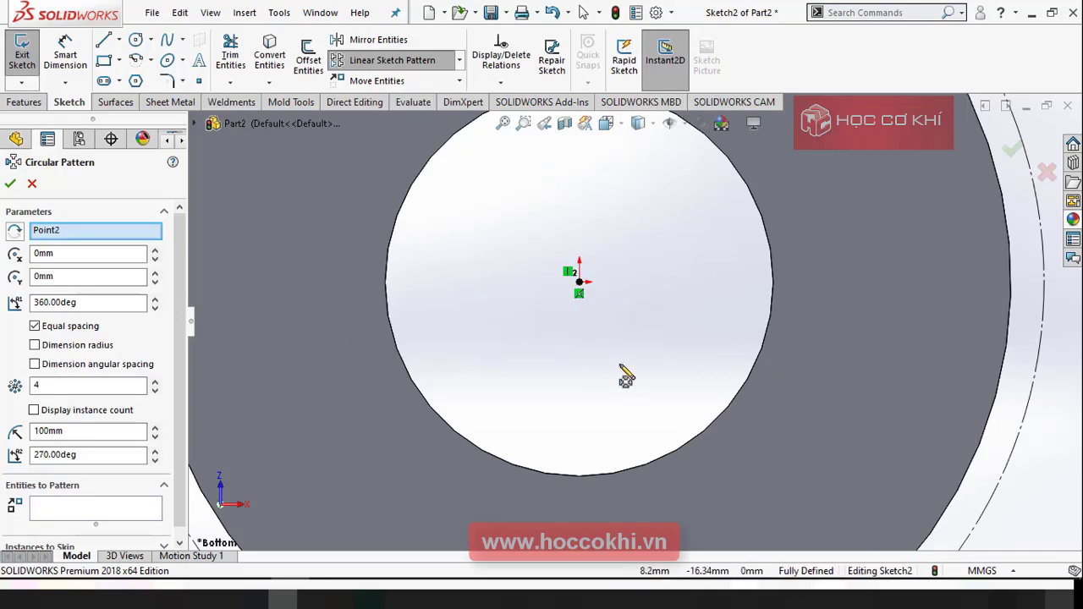
scroll(624, 375, up, 4)
click(132, 302)
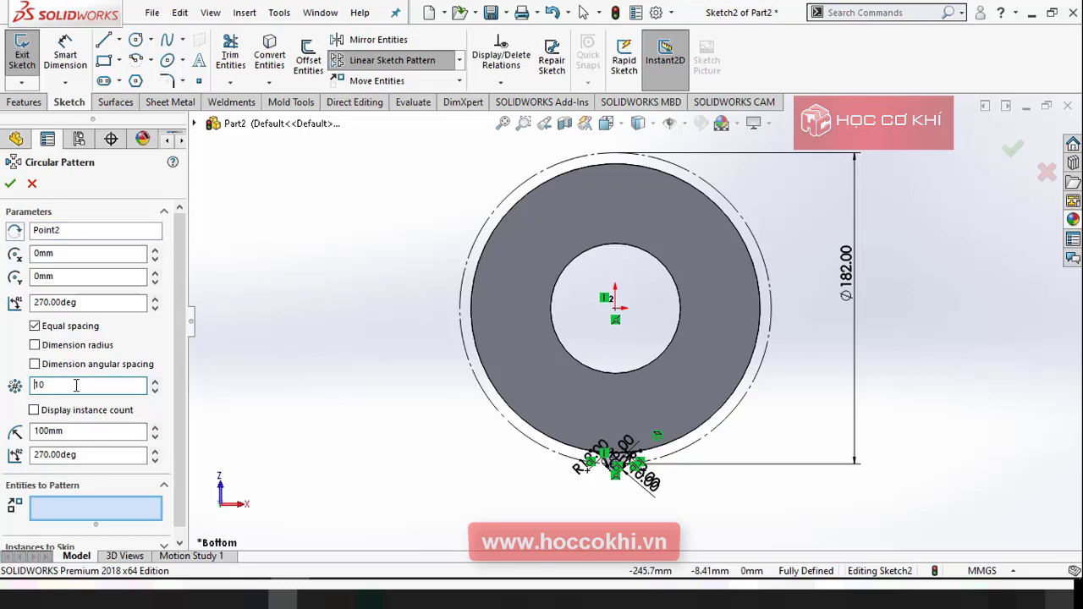
Select the lug outline and its bolt-hole circle as the entities to pattern, and complete the circular sketch pattern
click(95, 509)
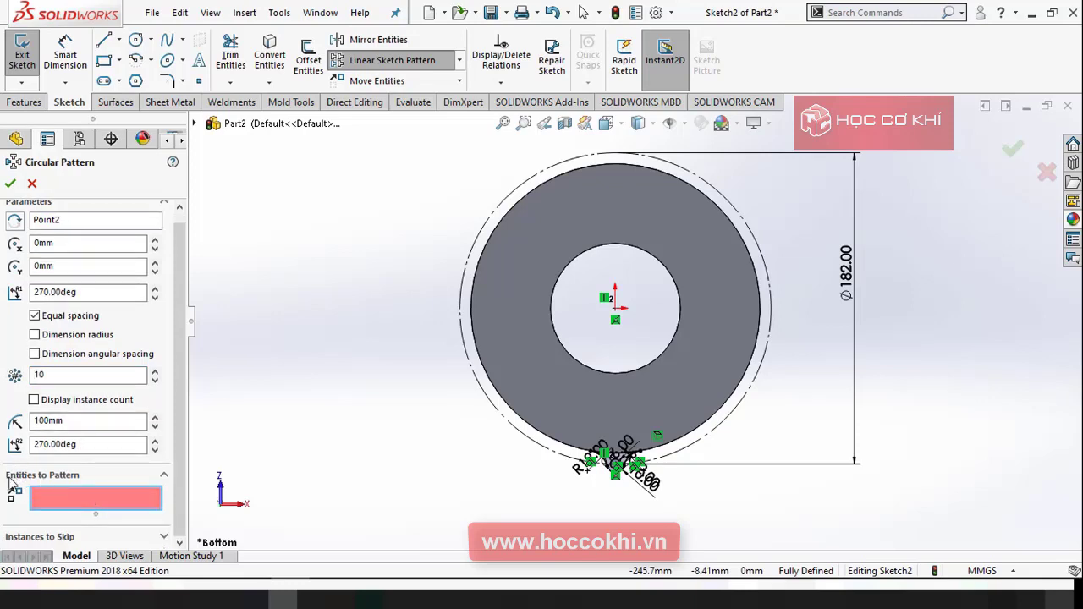
scroll(624, 439, down, 6)
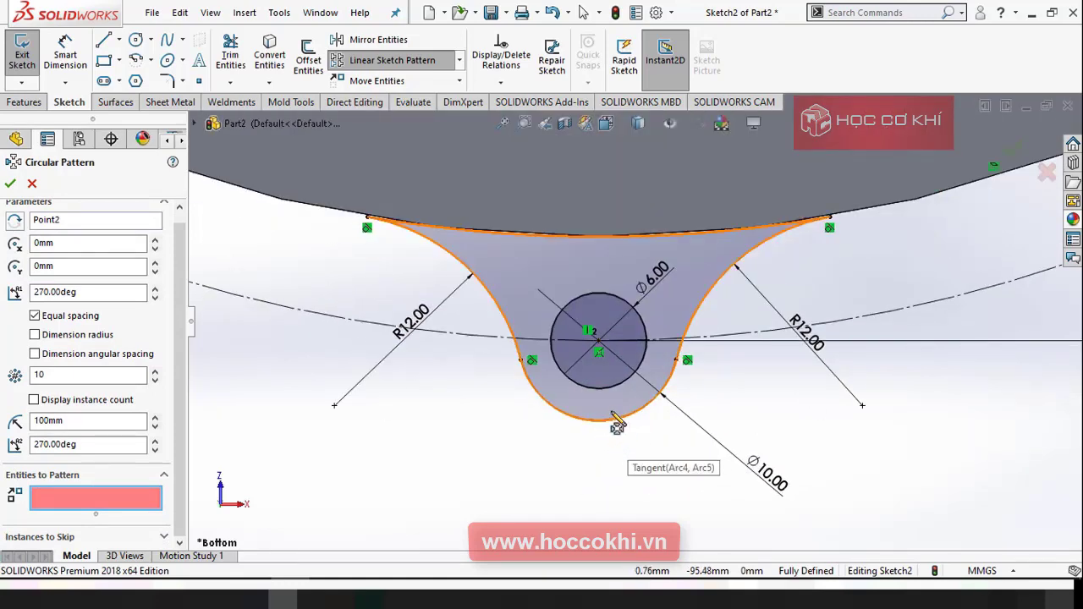
click(617, 423)
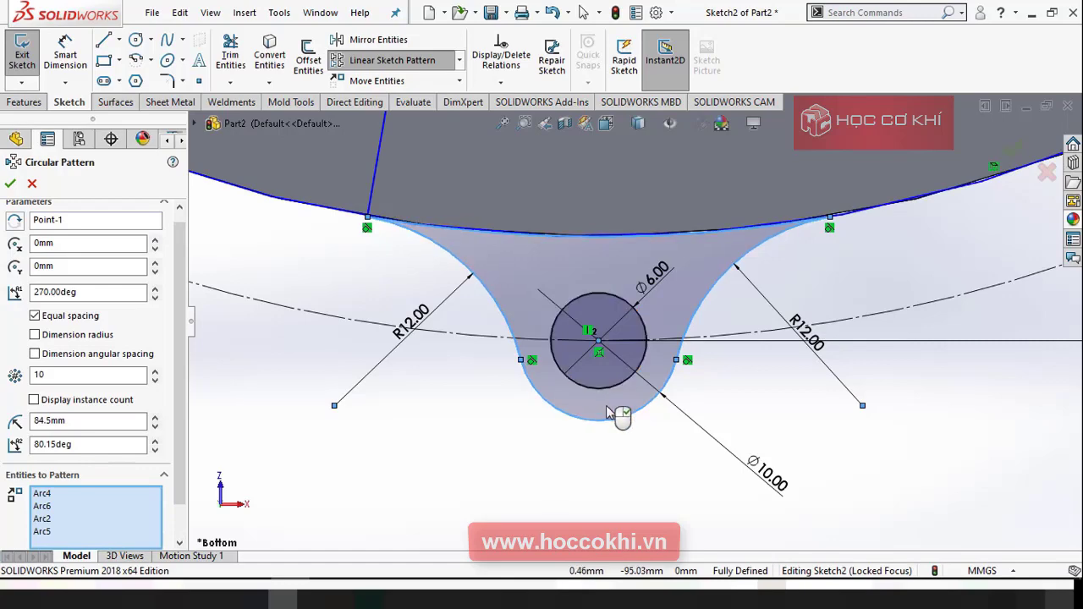
scroll(568, 461, down, 2)
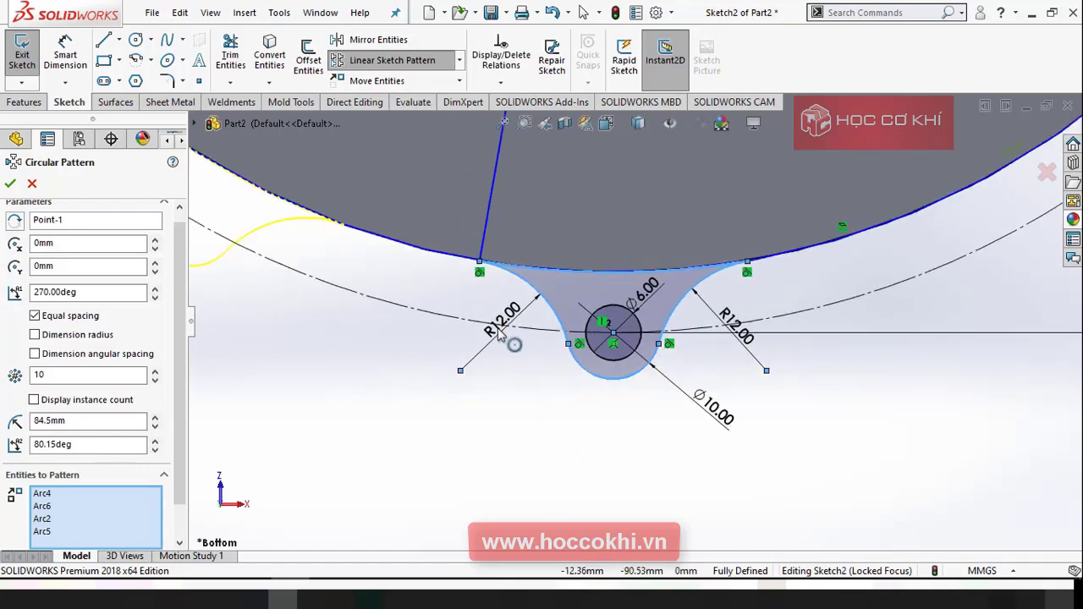
scroll(565, 304, down, 2)
scroll(592, 306, up, 3)
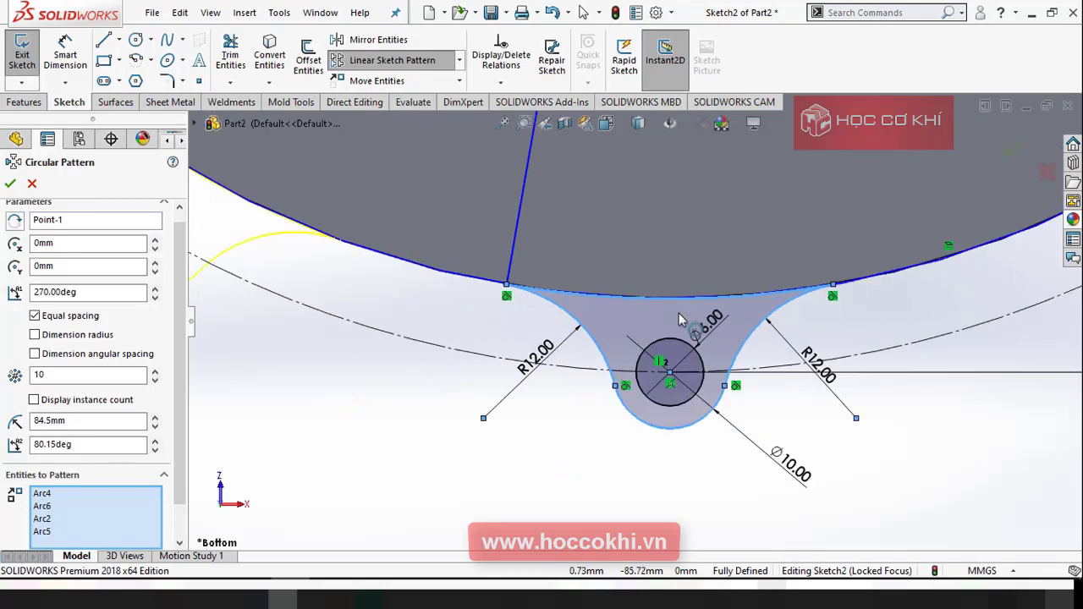
scroll(681, 320, up, 2)
click(674, 366)
scroll(659, 404, down, 8)
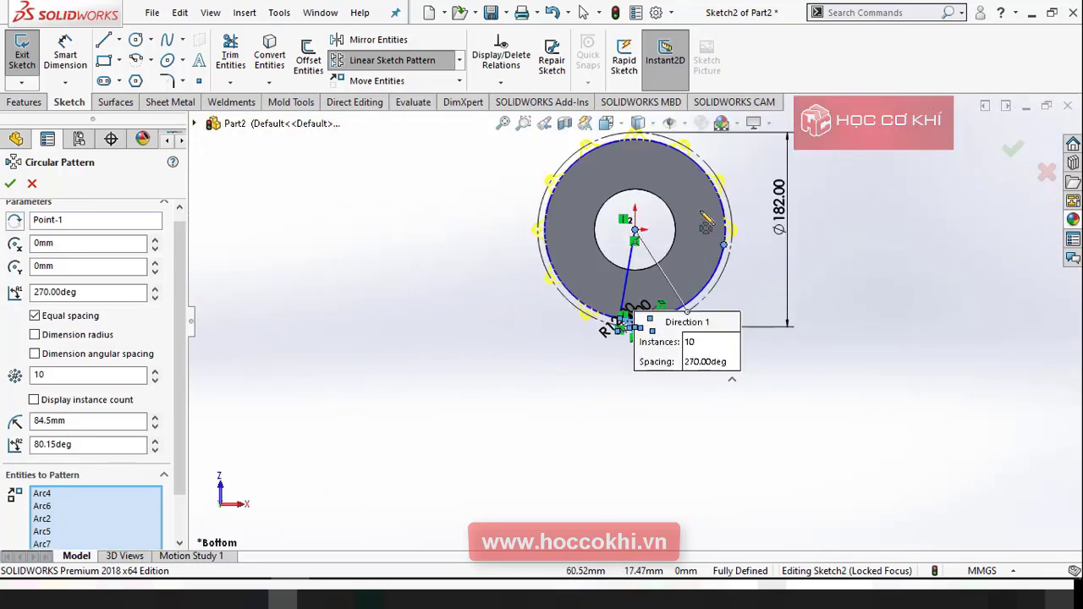
scroll(641, 145, up, 4)
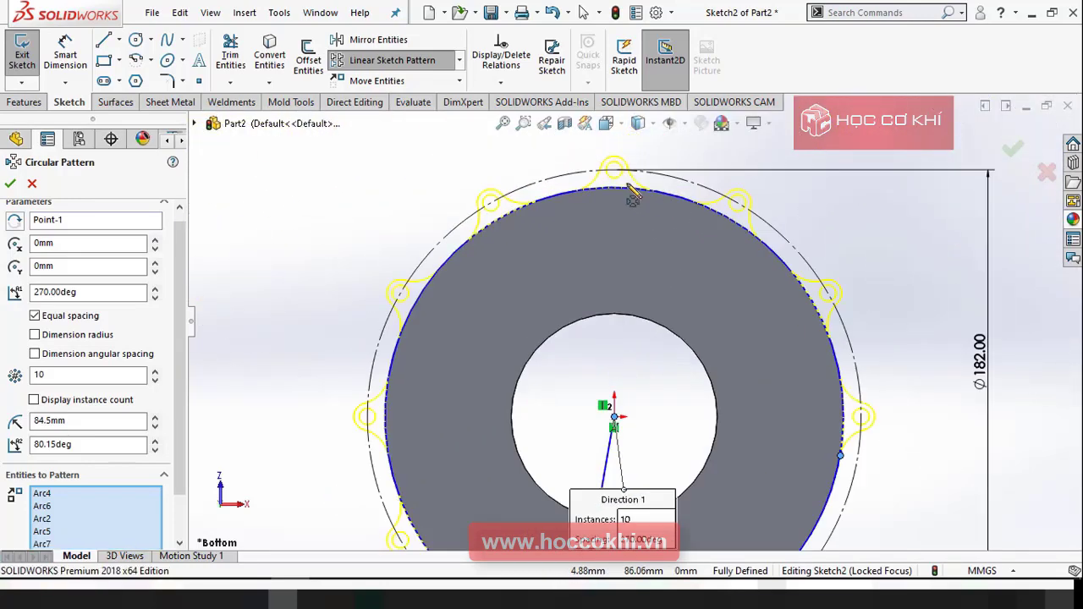
click(10, 188)
Extrude the patterned lug sketch Up To Surface, ending at the ring's opposite flat face, with merged result
scroll(562, 364, down, 4)
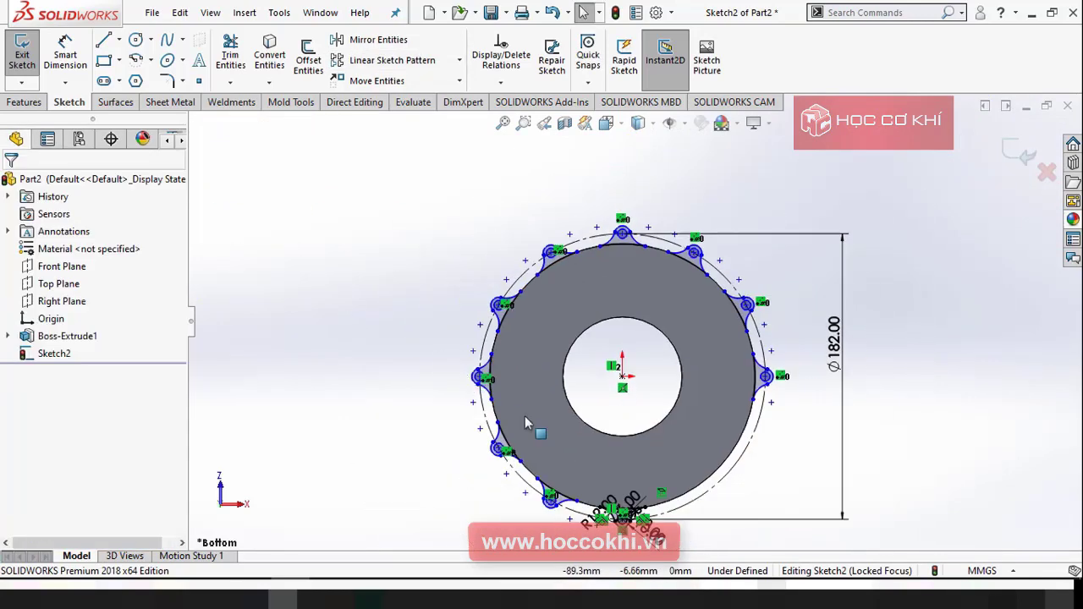
scroll(571, 471, up, 3)
scroll(722, 375, down, 3)
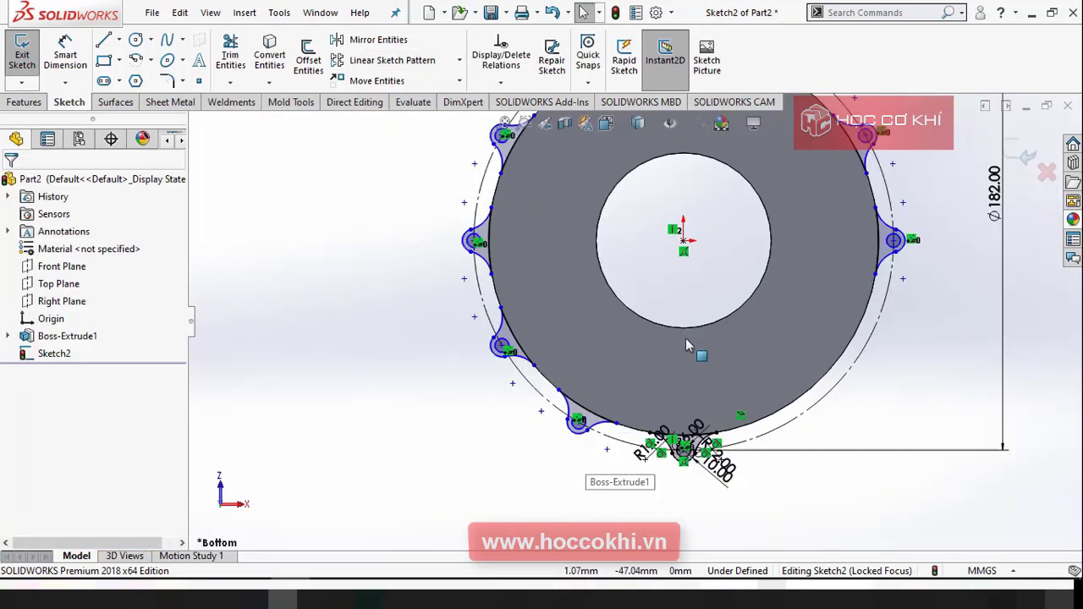
scroll(686, 344, up, 3)
click(23, 102)
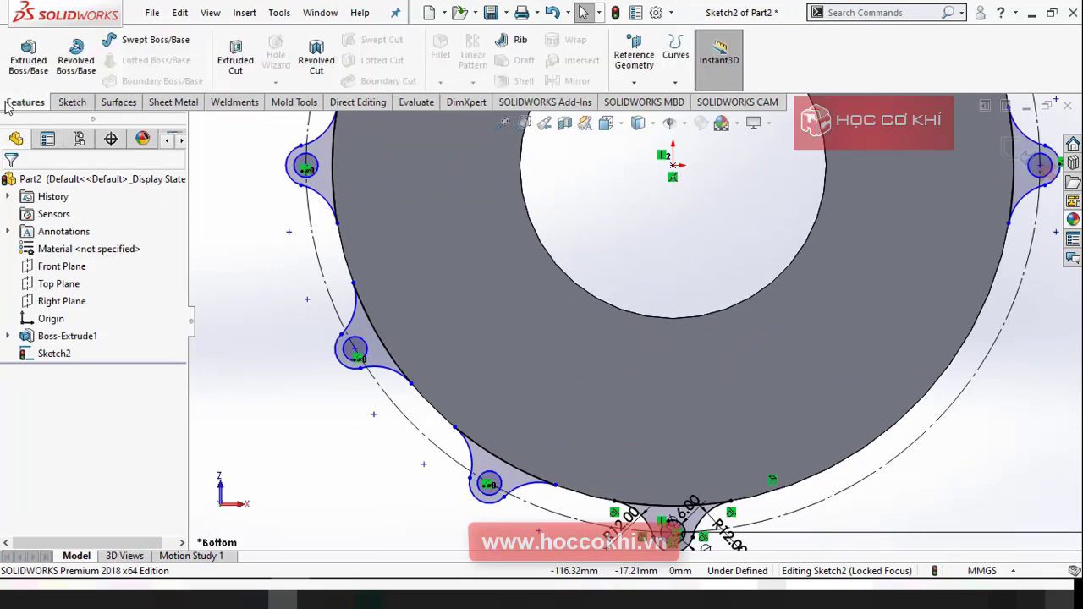
click(28, 56)
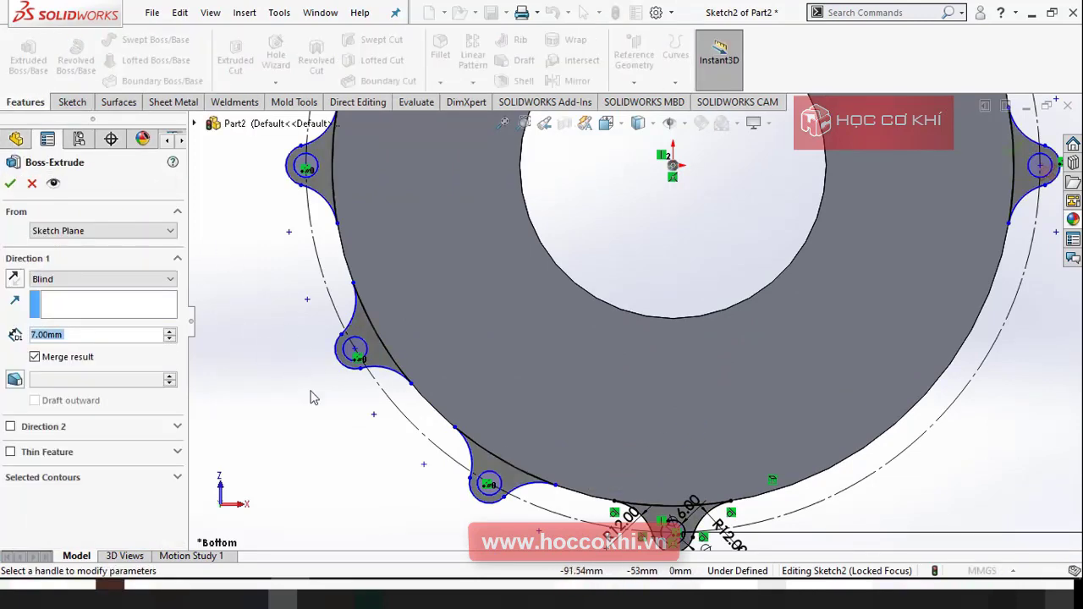
click(107, 283)
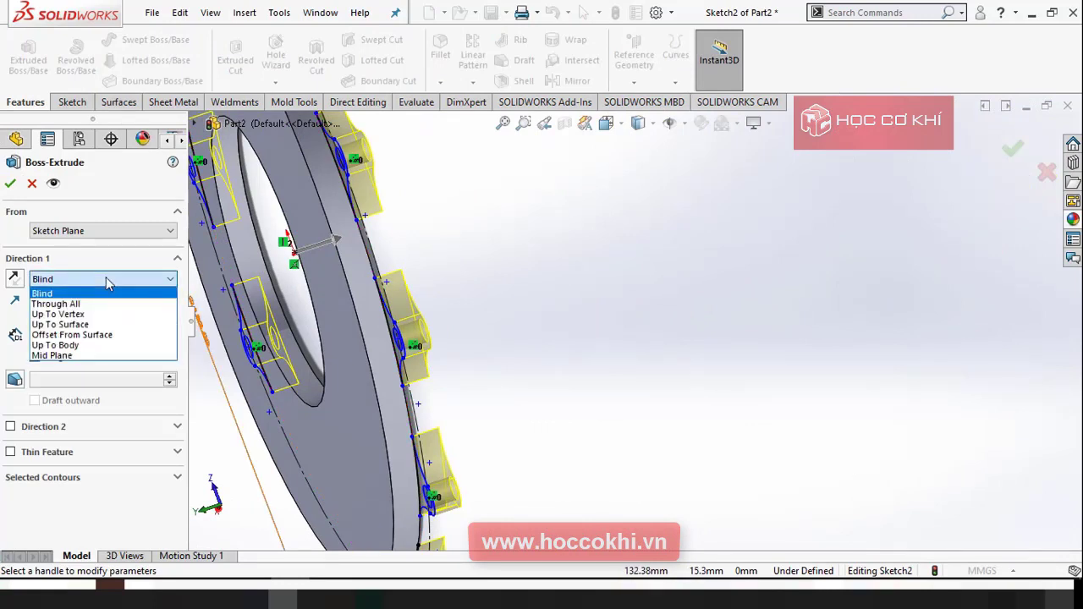
click(73, 325)
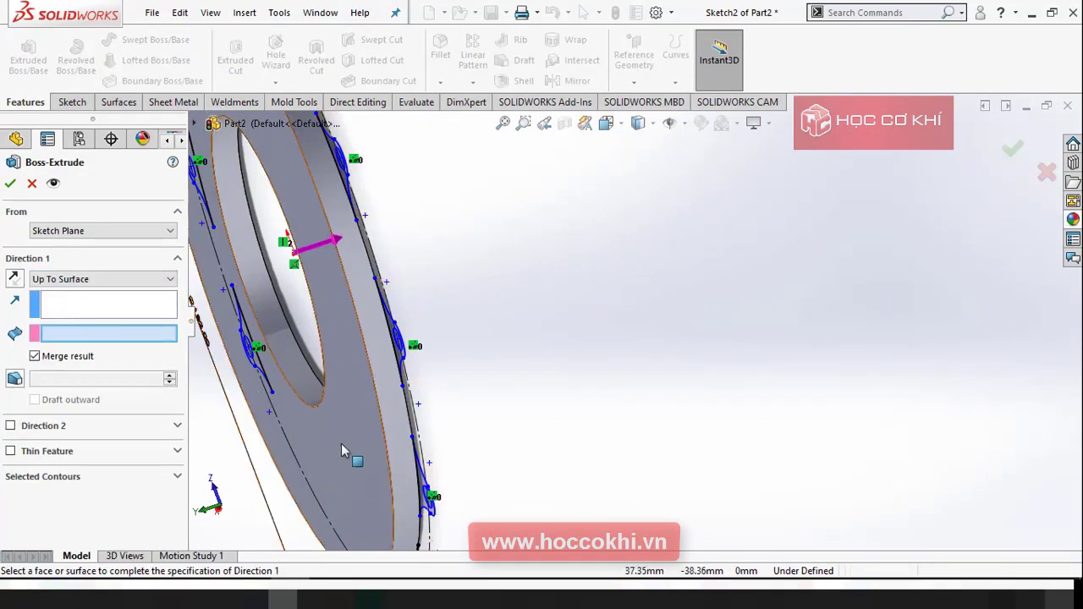
click(401, 417)
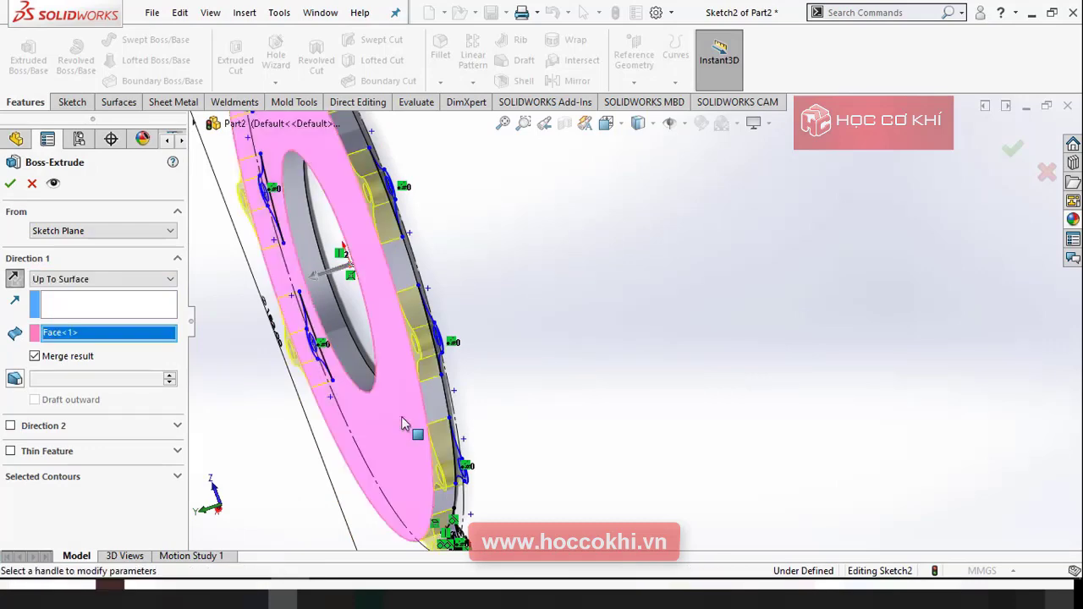
click(10, 183)
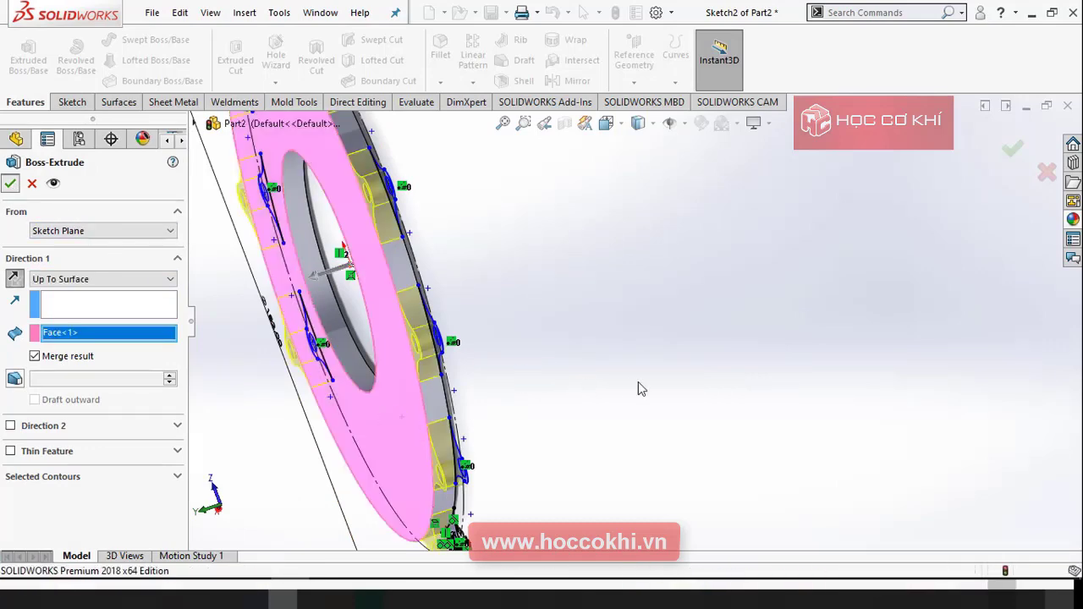
Start a sketch on the cover's bottom face and check the square corner extension in the flange drawing PDF
middle_drag(643, 382, 672, 377)
scroll(671, 376, up, 5)
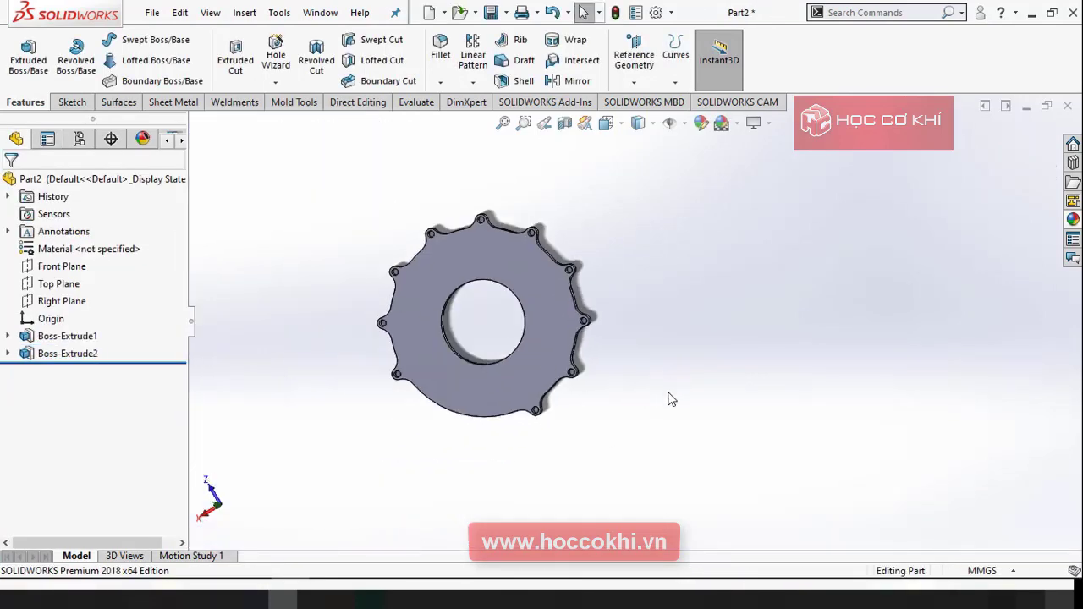
key(ctrl+7)
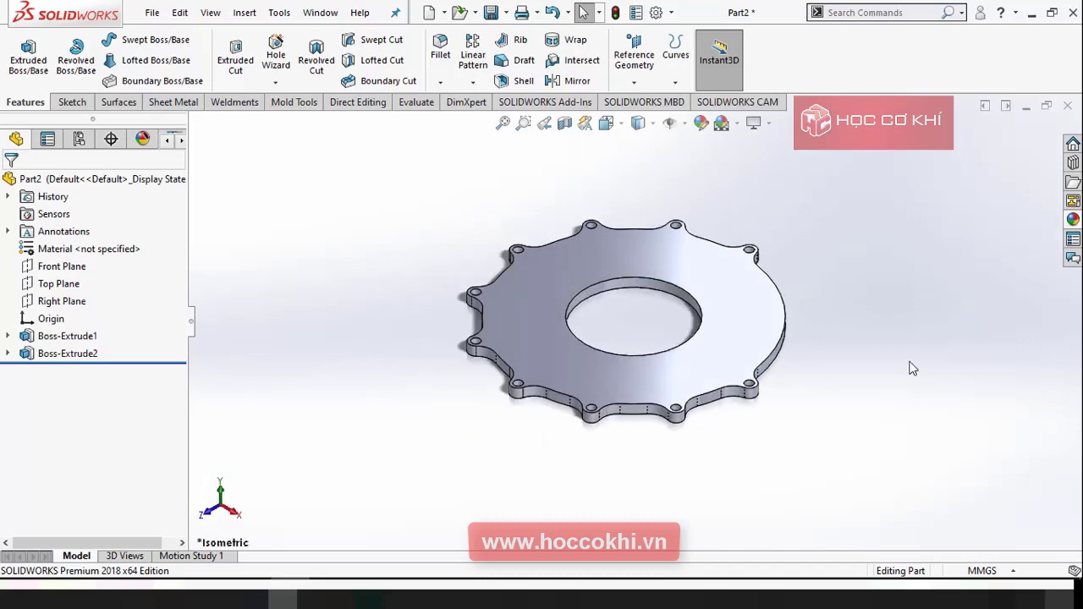
middle_drag(798, 250, 623, 367)
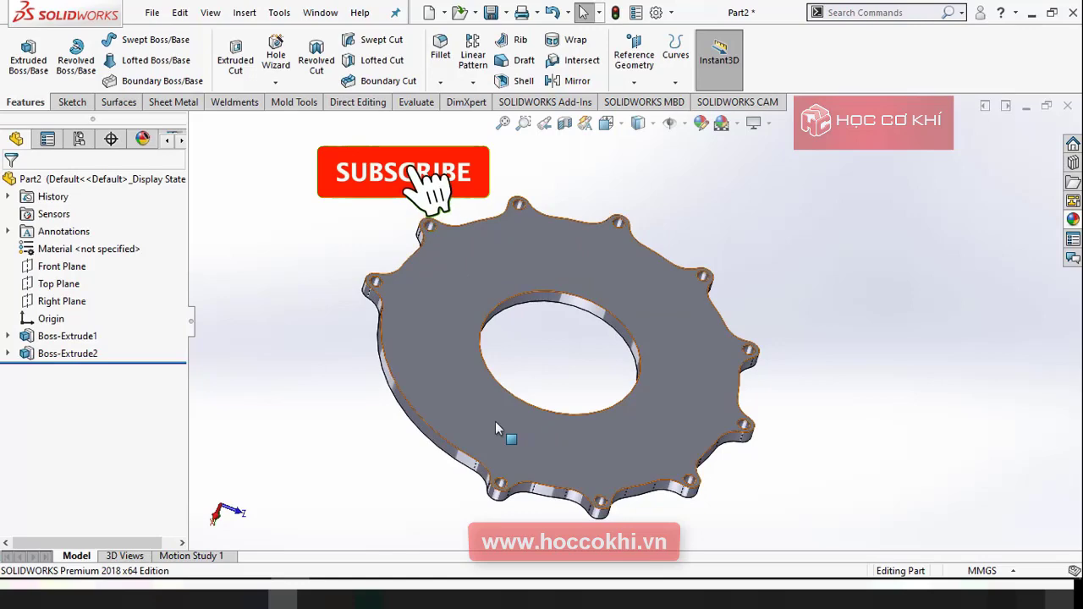
click(548, 406)
click(564, 376)
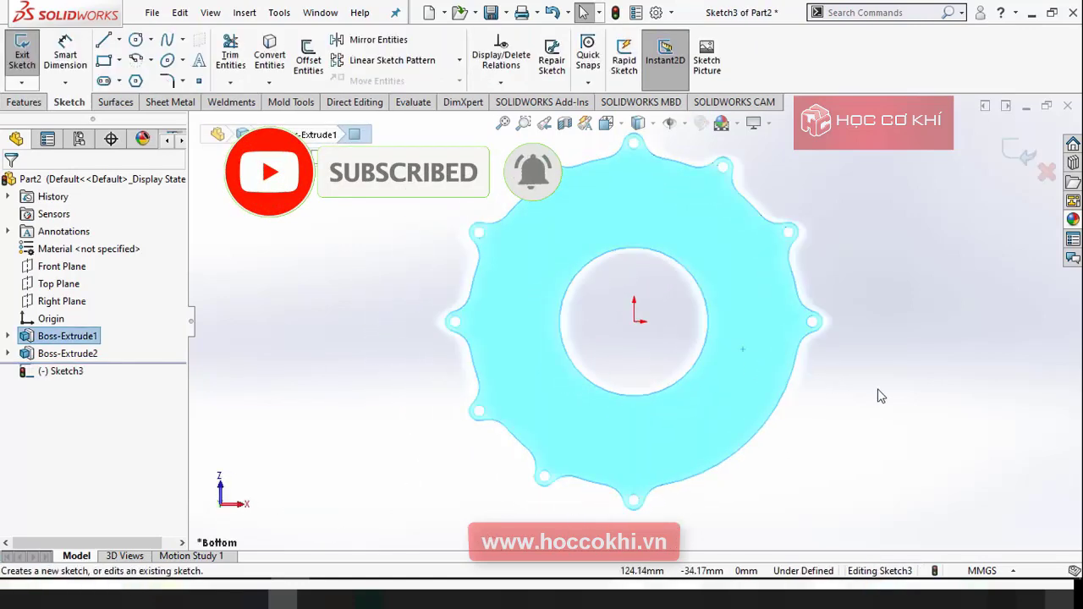
key(alt+Tab)
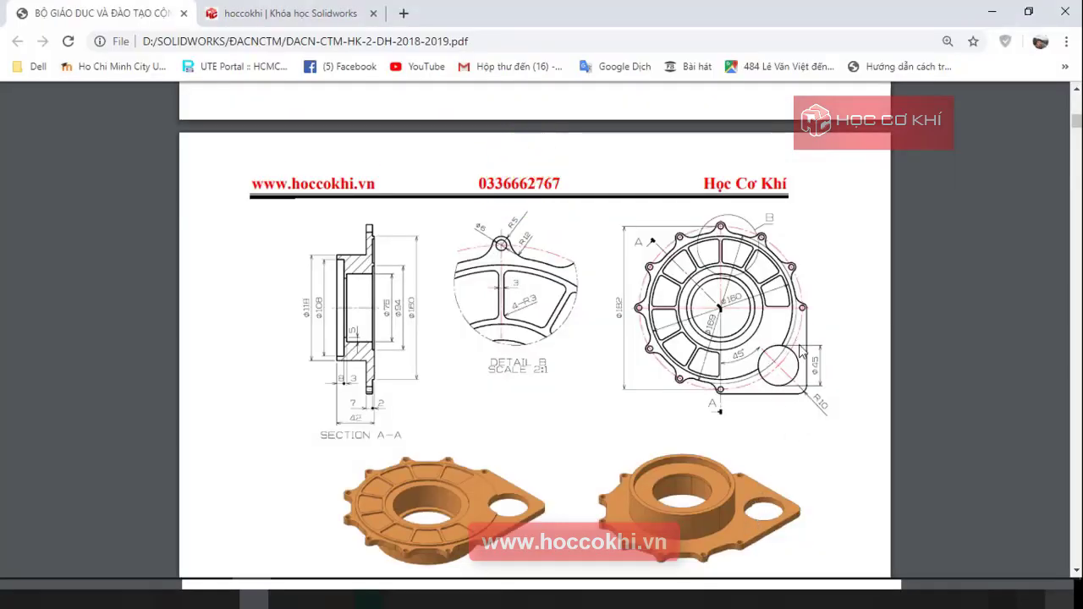
key(alt+Tab)
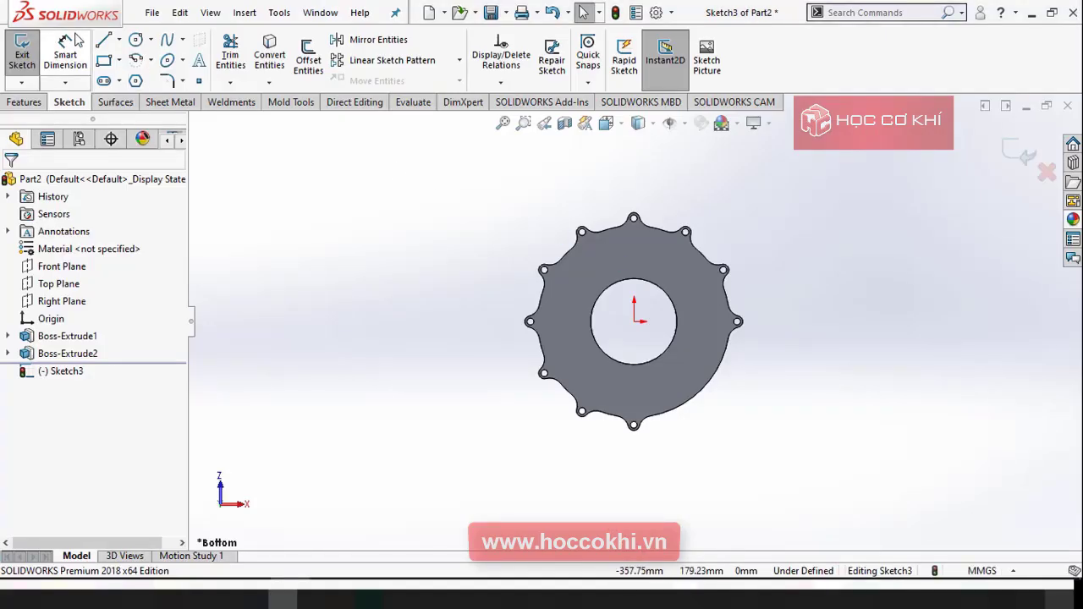
Sketch a vertical line down from the side lug's outermost point and a line about 96 mm long back to the bottom lug's outermost point
click(105, 41)
scroll(755, 338, down, 5)
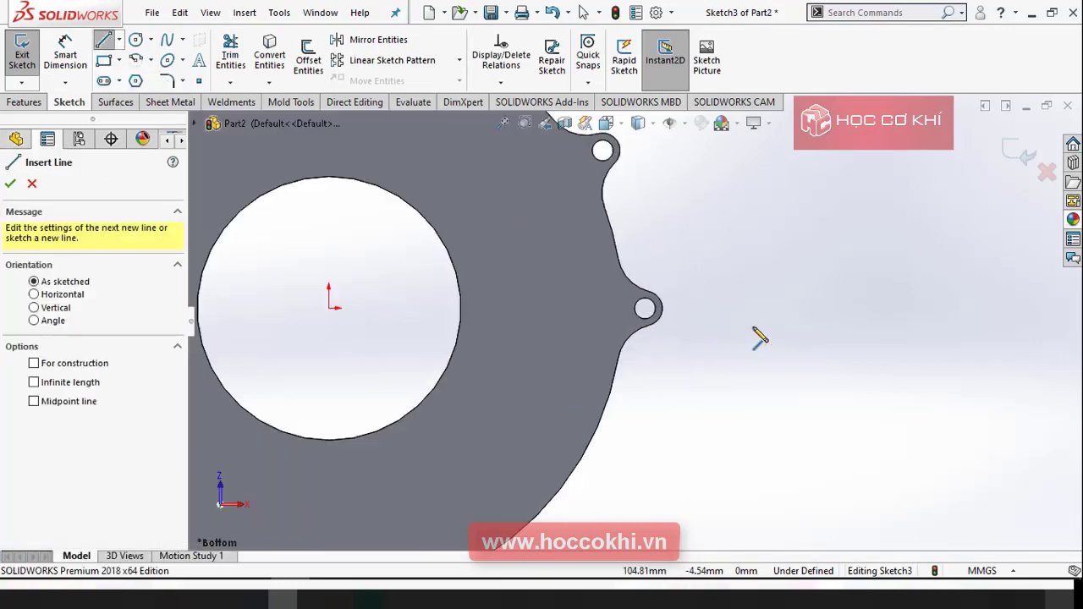
click(658, 309)
scroll(670, 384, up, 5)
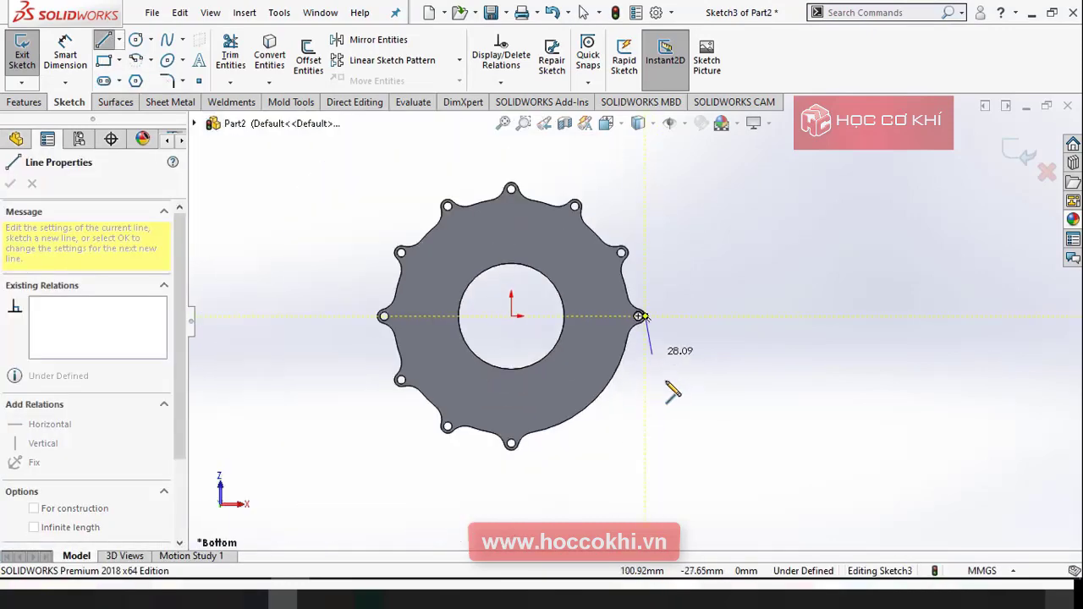
click(645, 444)
scroll(516, 465, up, 5)
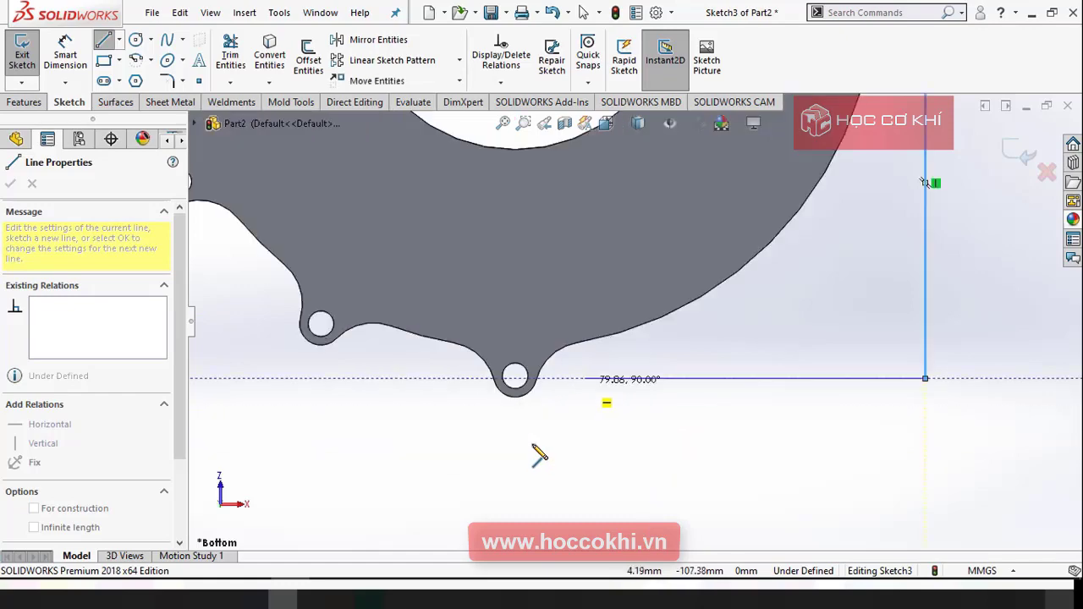
click(514, 396)
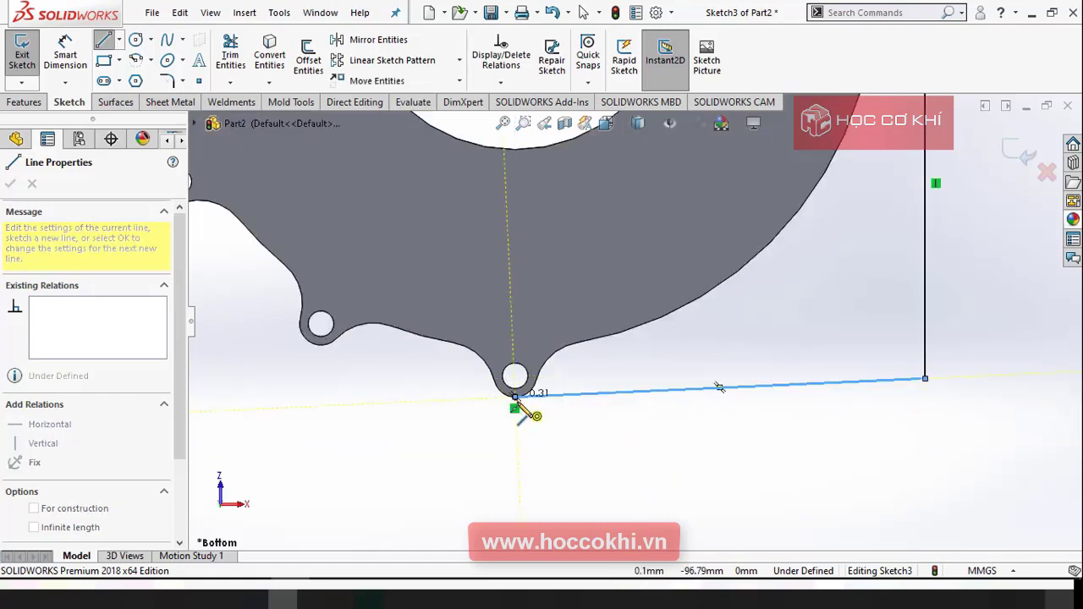
key(Escape)
Add a Horizontal relation to the lower line of the corner extension
scroll(681, 382, up, 5)
click(720, 354)
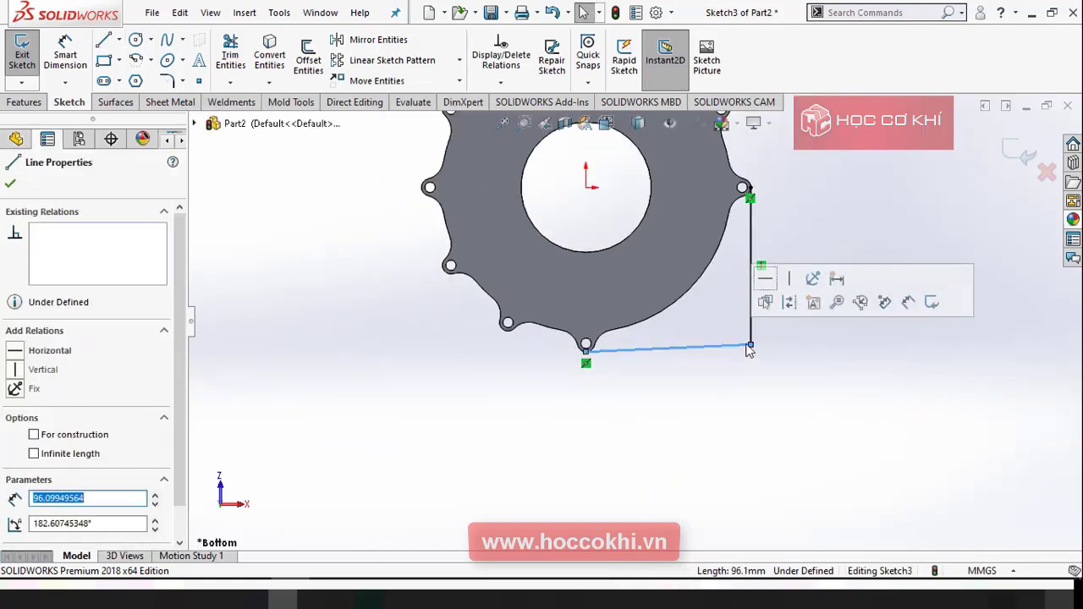
click(765, 281)
scroll(609, 356, down, 3)
scroll(701, 358, up, 2)
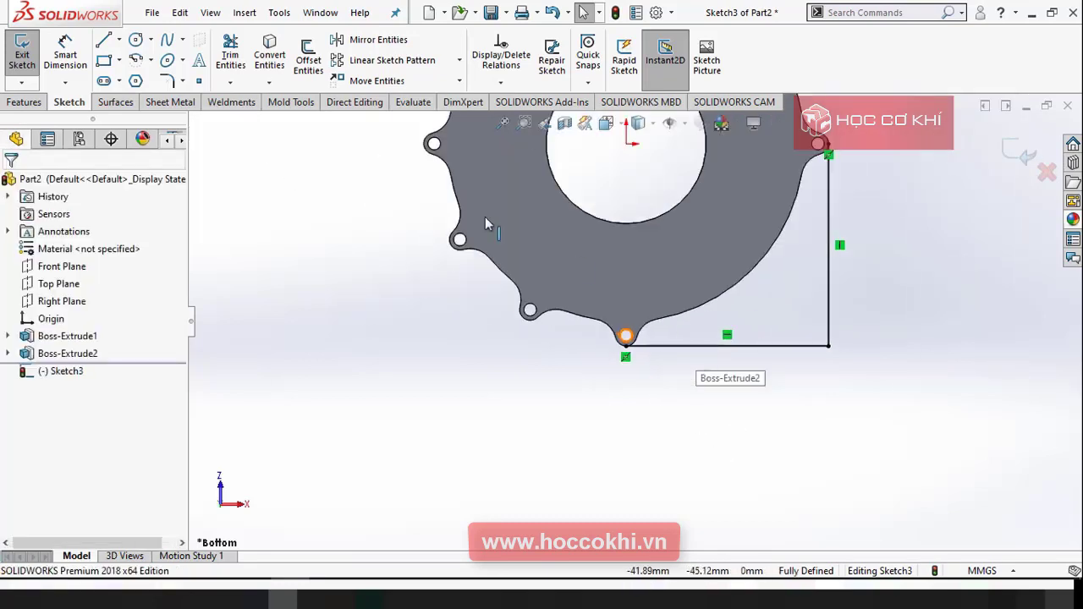
Round the corner between the vertical and horizontal lines with a 10 mm sketch fillet
click(167, 80)
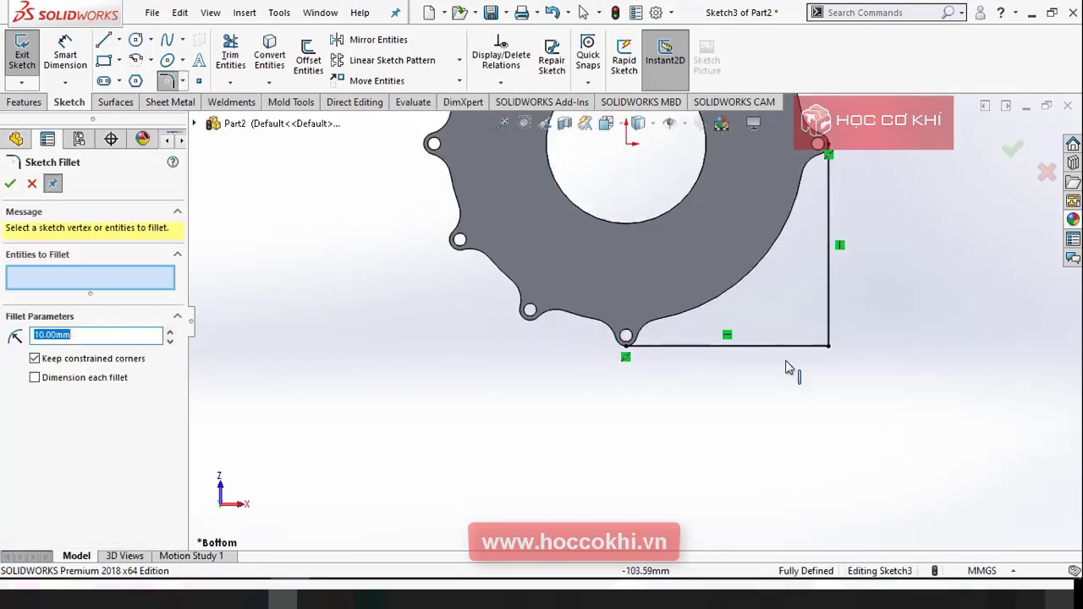
click(831, 350)
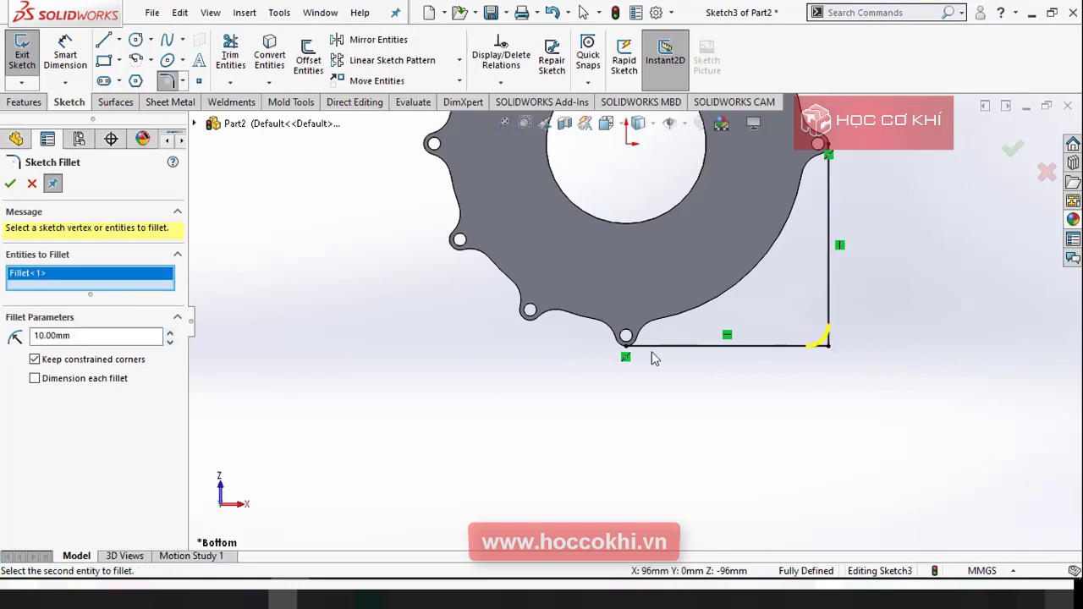
click(10, 184)
scroll(687, 309, down, 5)
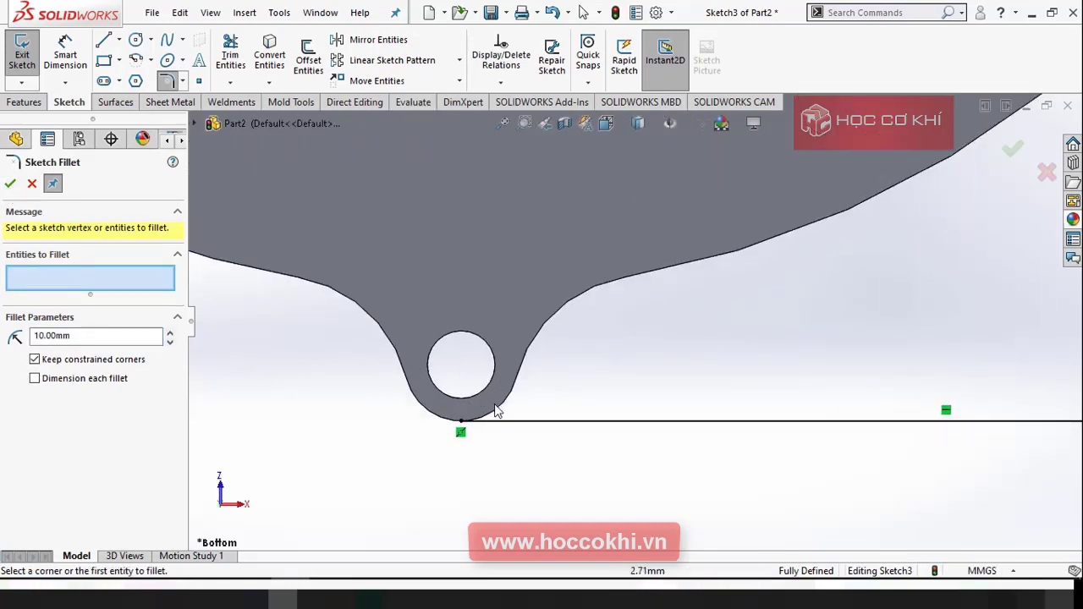
key(Escape)
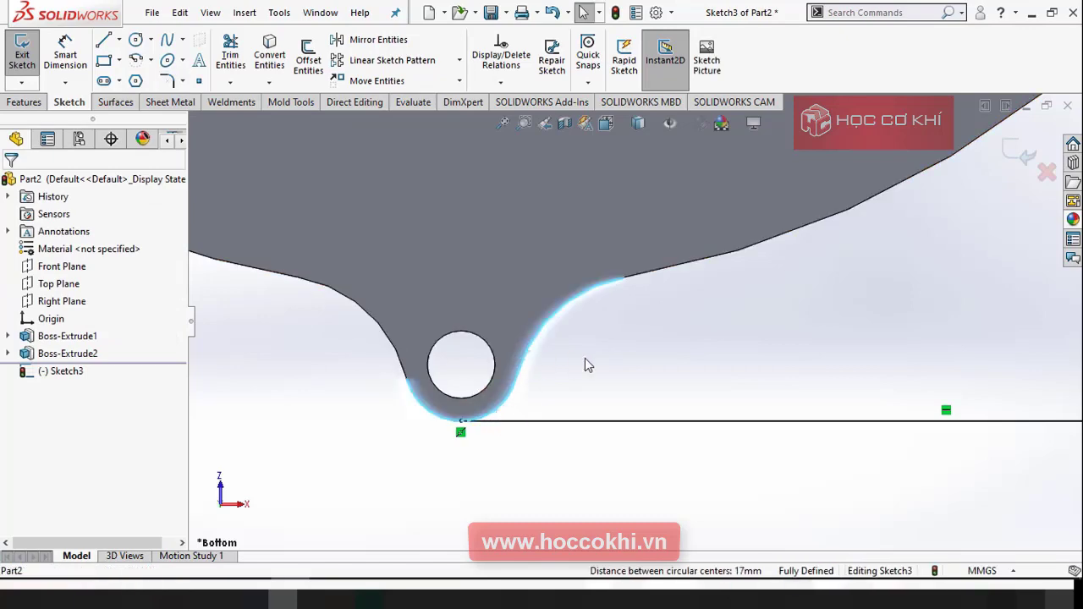
Convert the cover's outer edges from the bottom lug along the ring to the side lug into sketch entities
scroll(742, 358, up, 5)
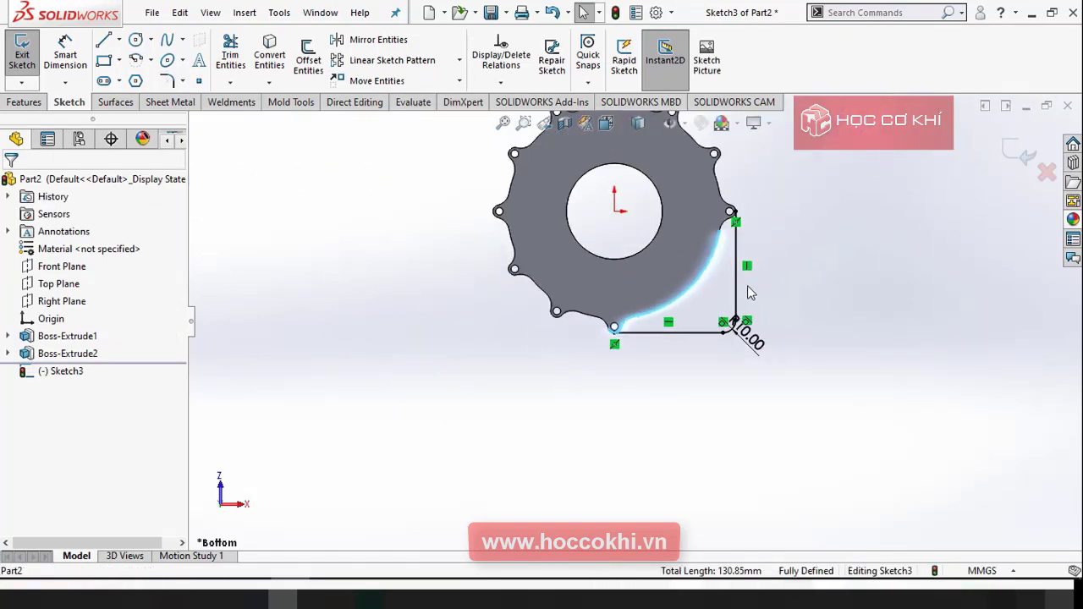
scroll(723, 230, down, 3)
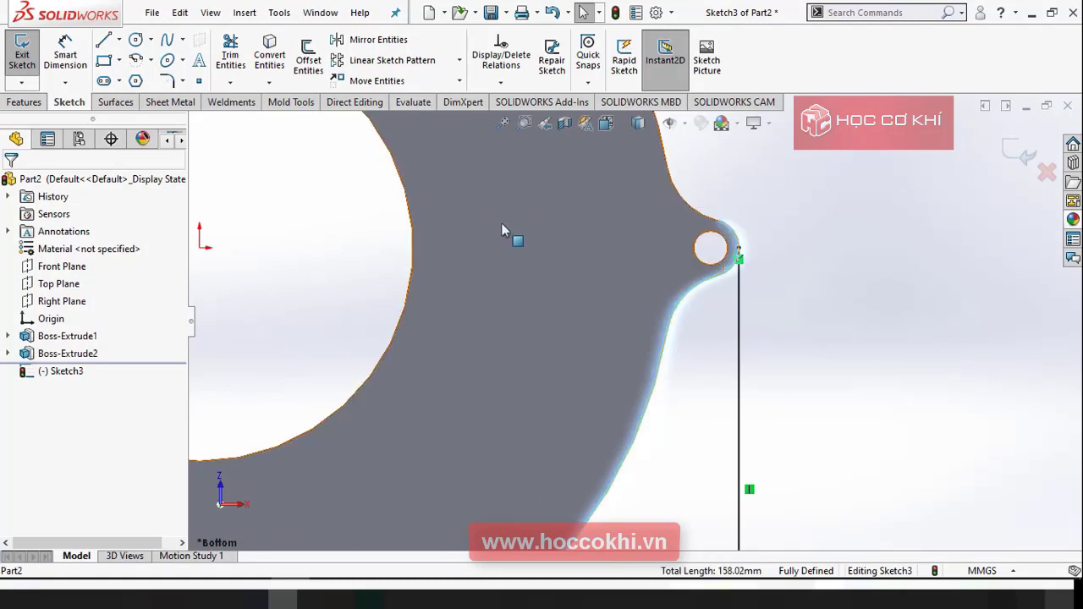
scroll(634, 322, up, 3)
scroll(762, 288, down, 3)
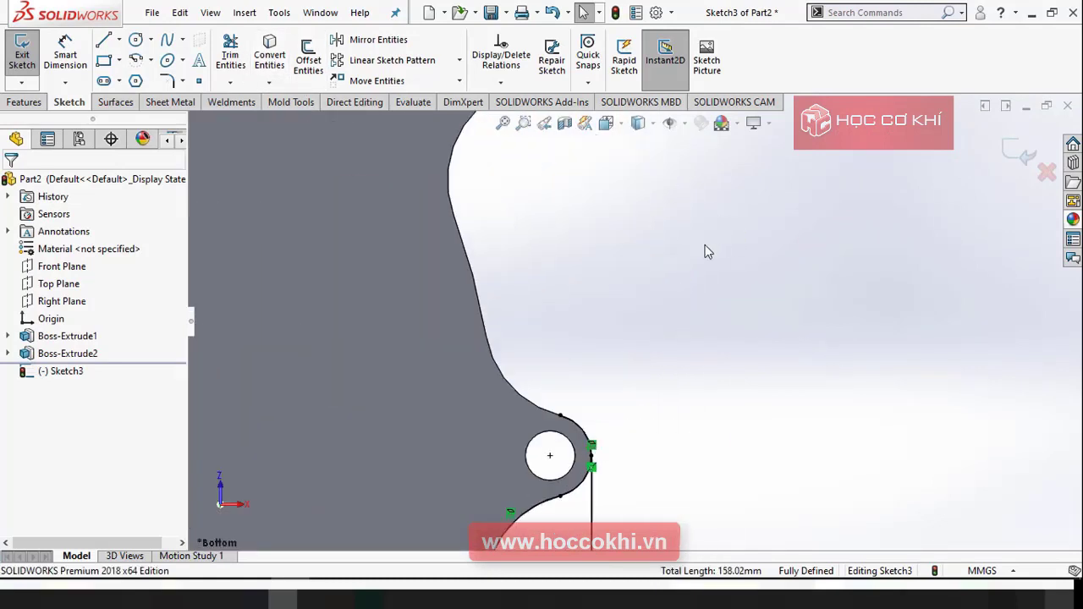
Trim the converted edges that extend past the corner profile at the side lug and bottom lug
right_drag(762, 302, 726, 361)
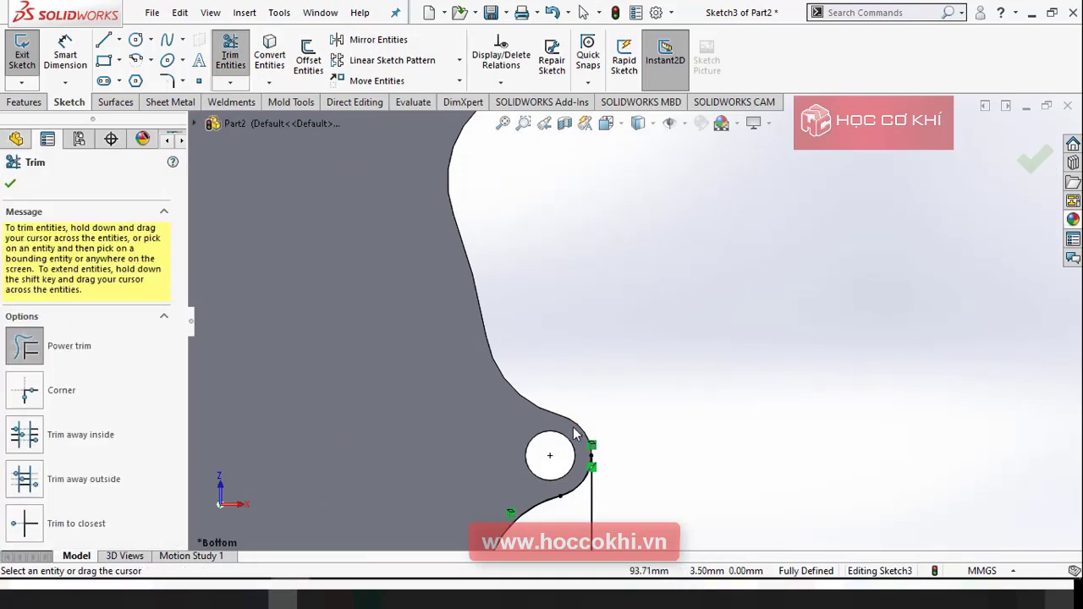
scroll(575, 433, up, 5)
scroll(624, 457, down, 8)
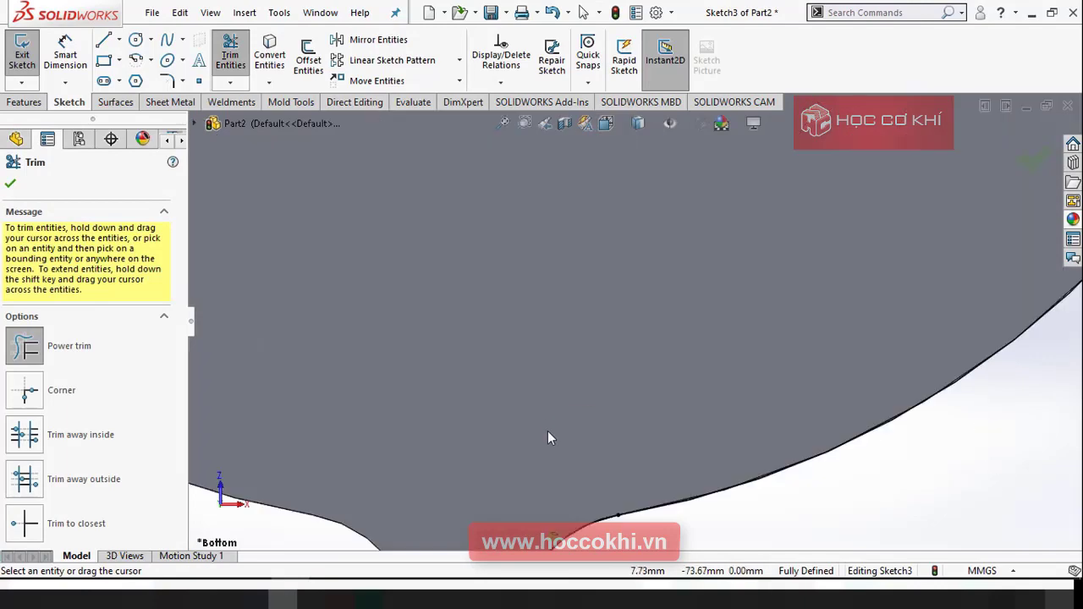
scroll(547, 430, up, 5)
scroll(598, 381, down, 4)
scroll(686, 334, up, 4)
key(Escape)
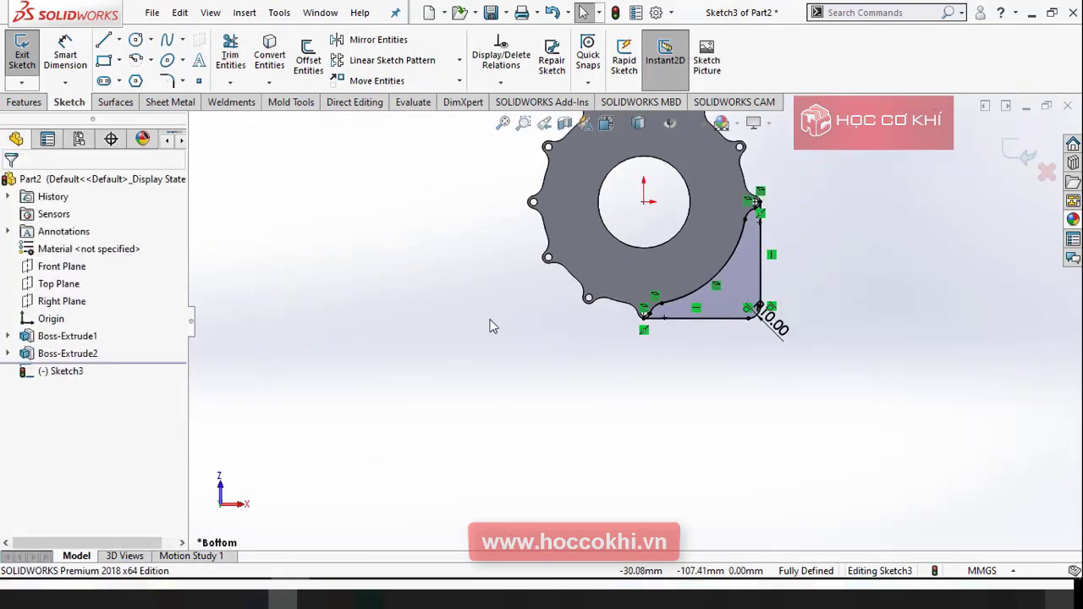
Extrude the corner extension Up To Surface, ending at the cover's opposite flat face, with Merge result on
click(24, 102)
click(28, 56)
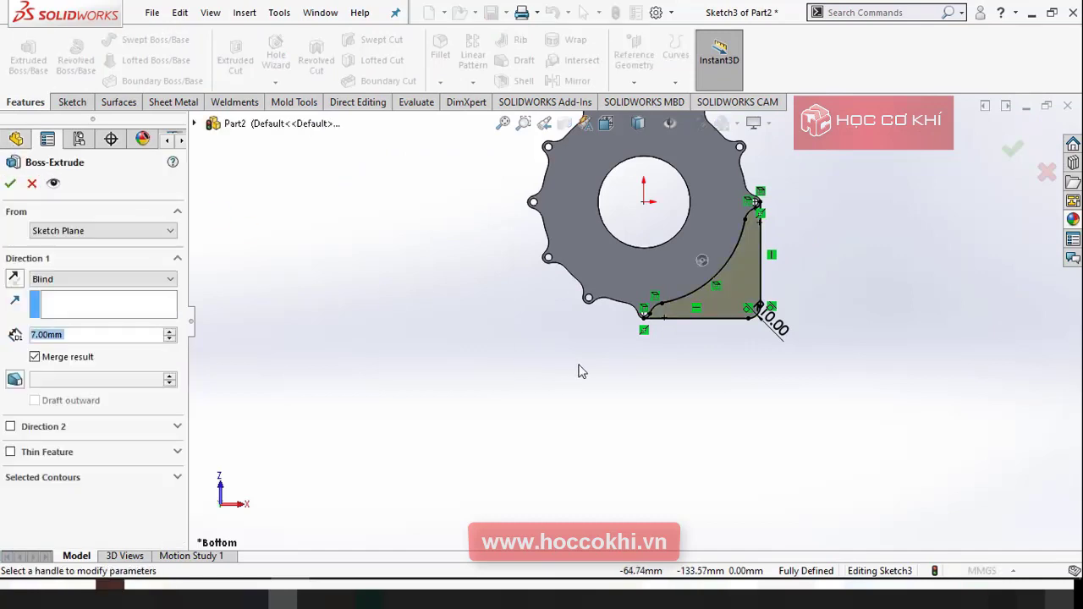
middle_drag(545, 376, 493, 369)
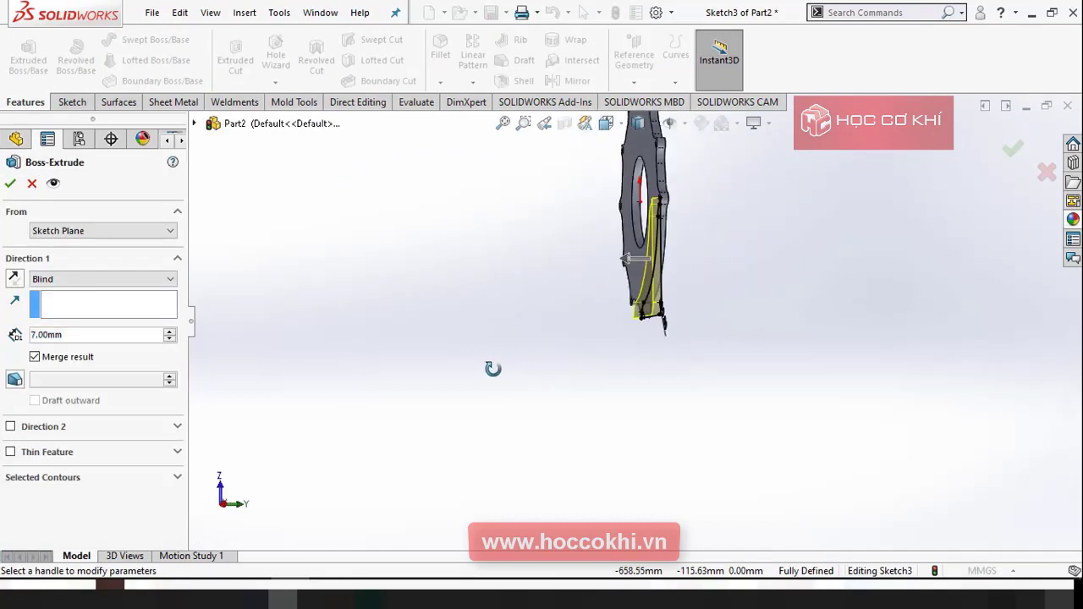
click(161, 279)
click(86, 324)
middle_drag(403, 280, 364, 271)
click(677, 270)
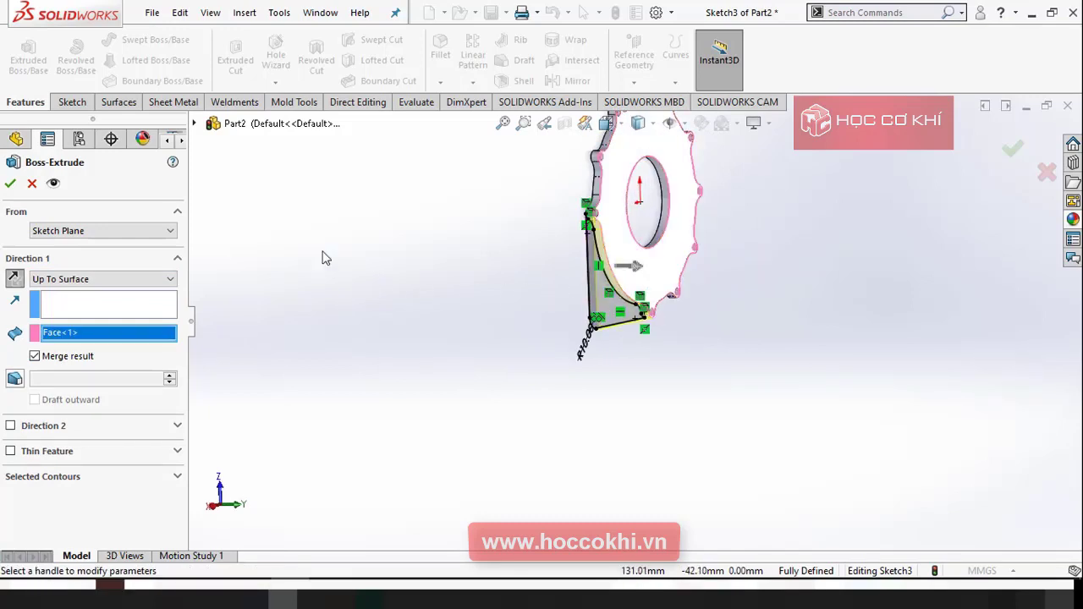
click(11, 184)
middle_drag(440, 387, 702, 258)
key(ctrl+7)
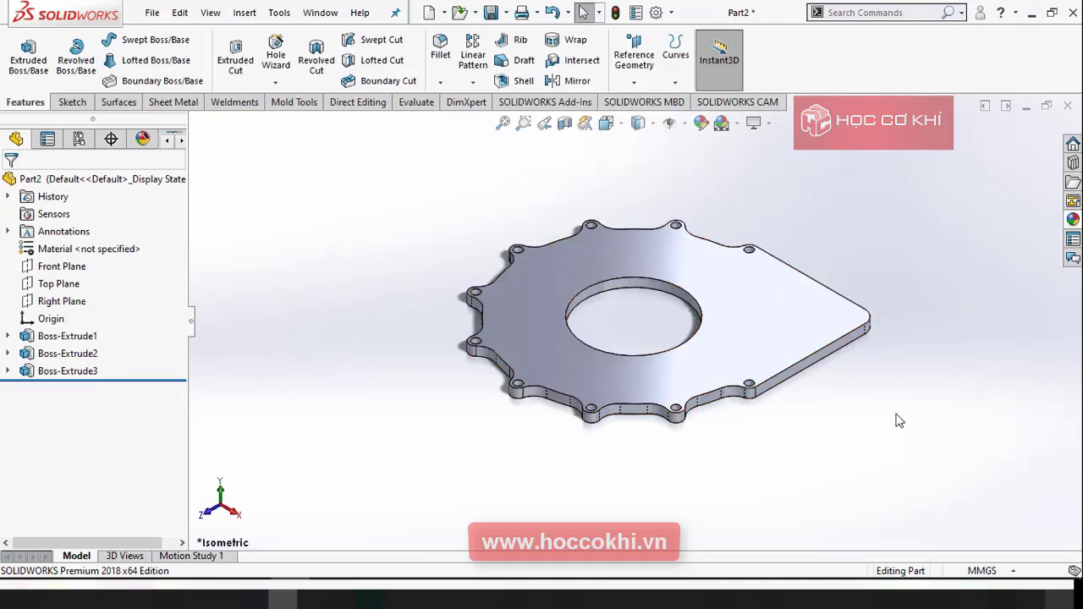
Start a sketch on the Front Plane and draw a vertical centerline about 100 mm long up from the origin
click(56, 267)
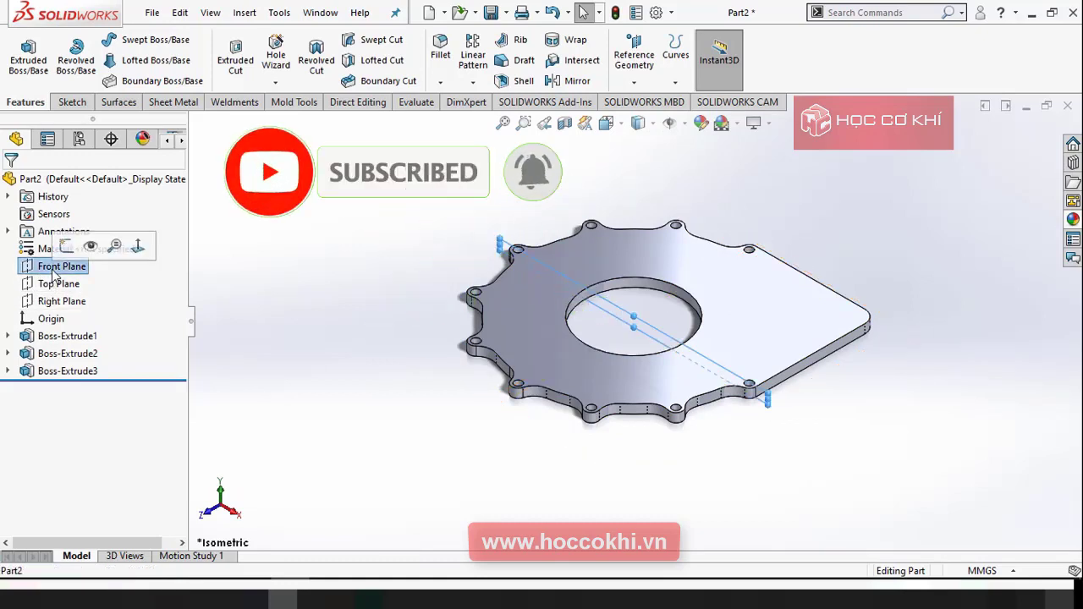
click(66, 247)
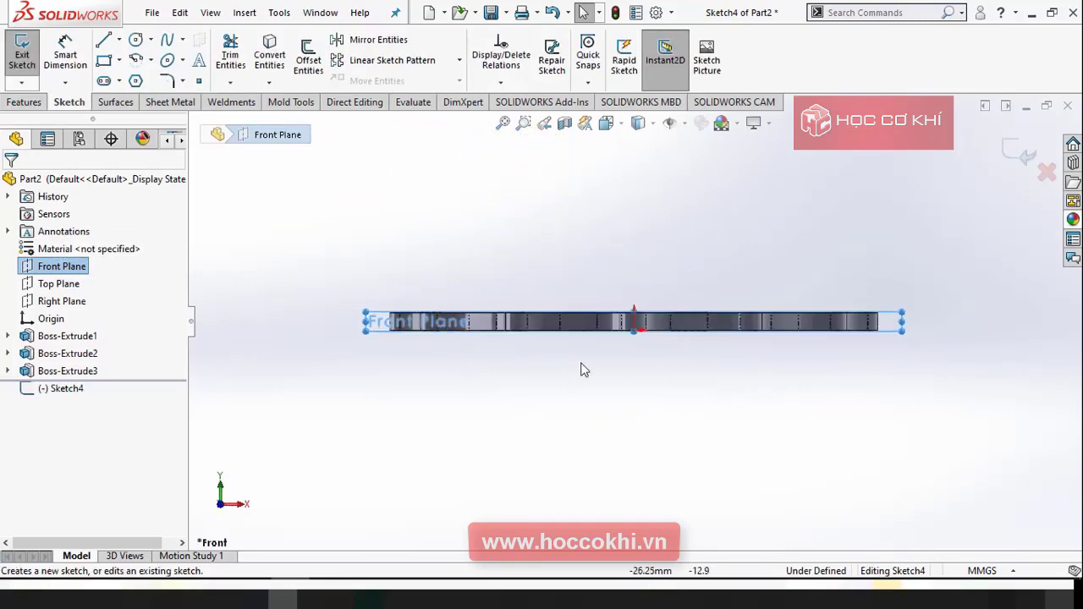
key(alt+Tab)
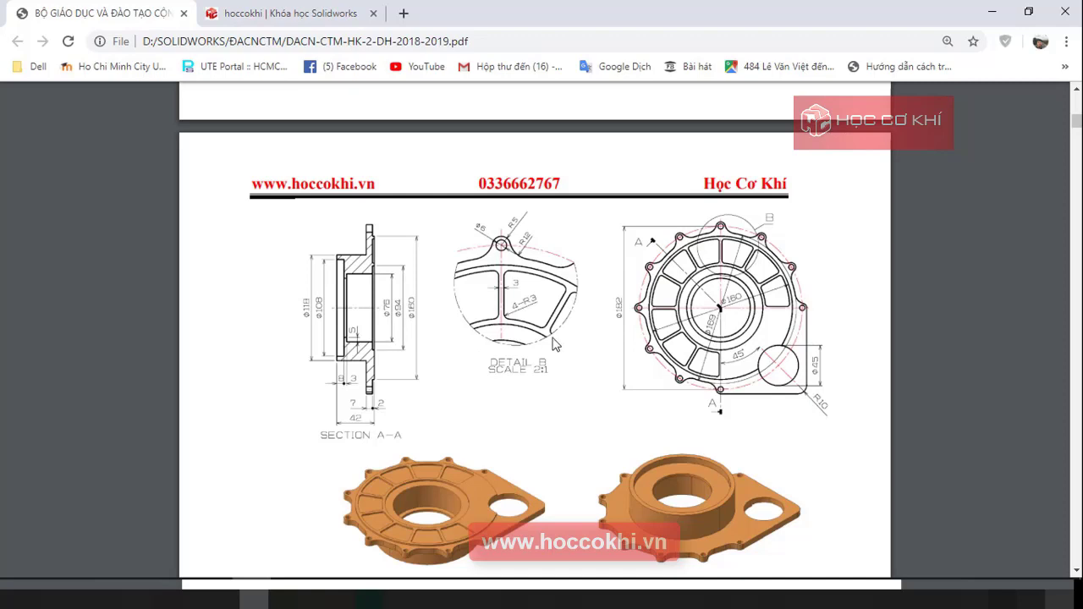
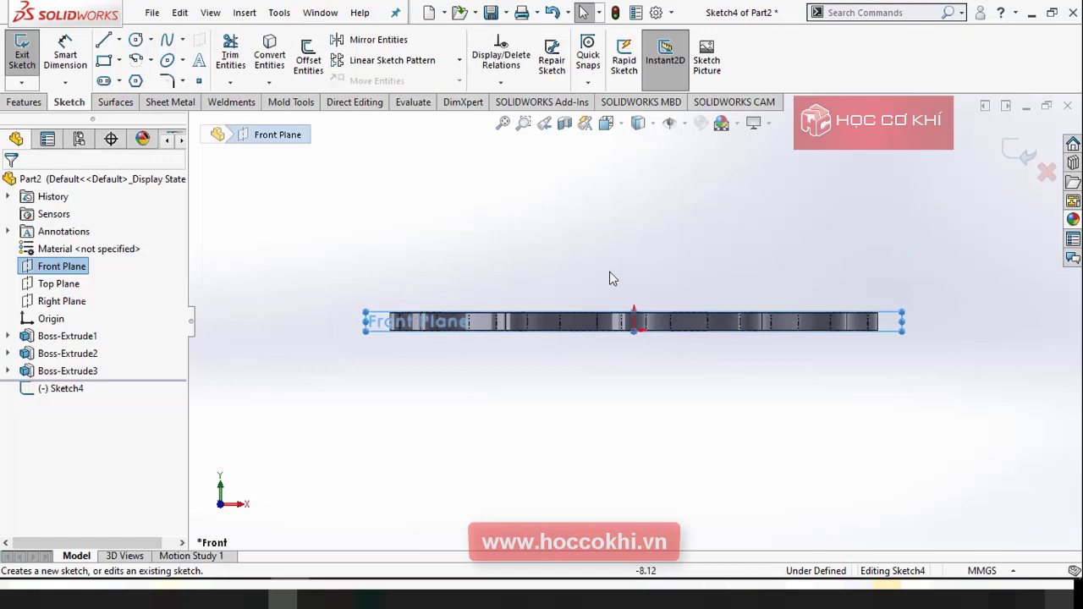
click(119, 40)
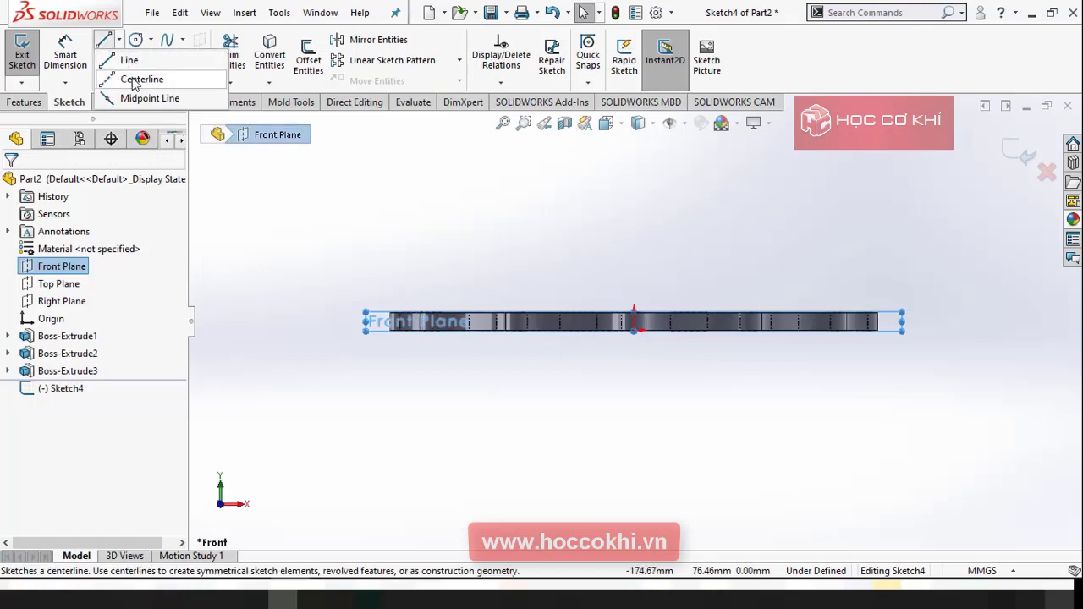
click(123, 77)
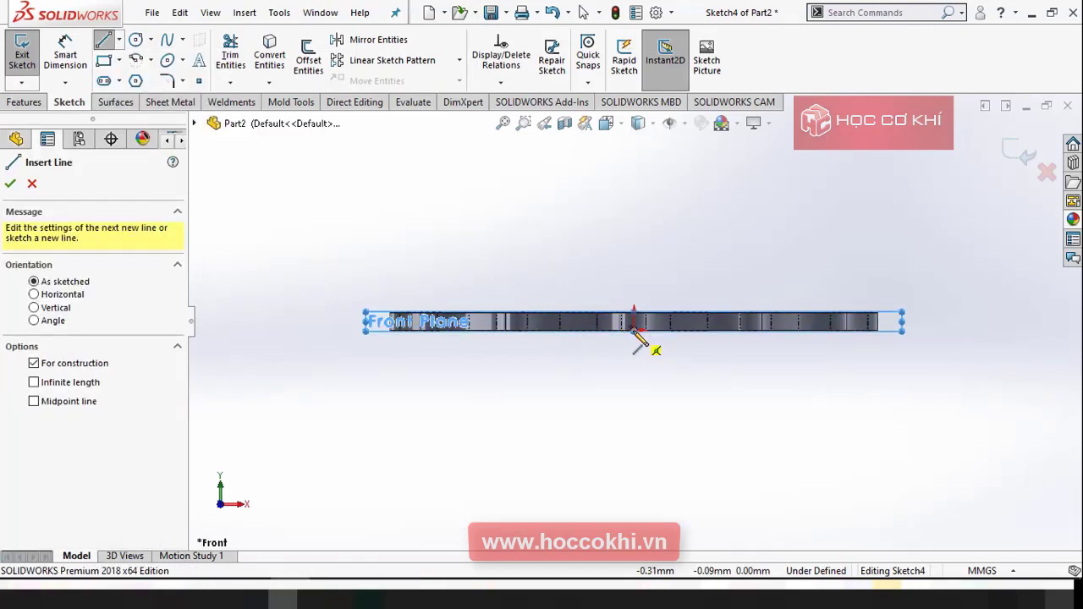
scroll(635, 332, down, 5)
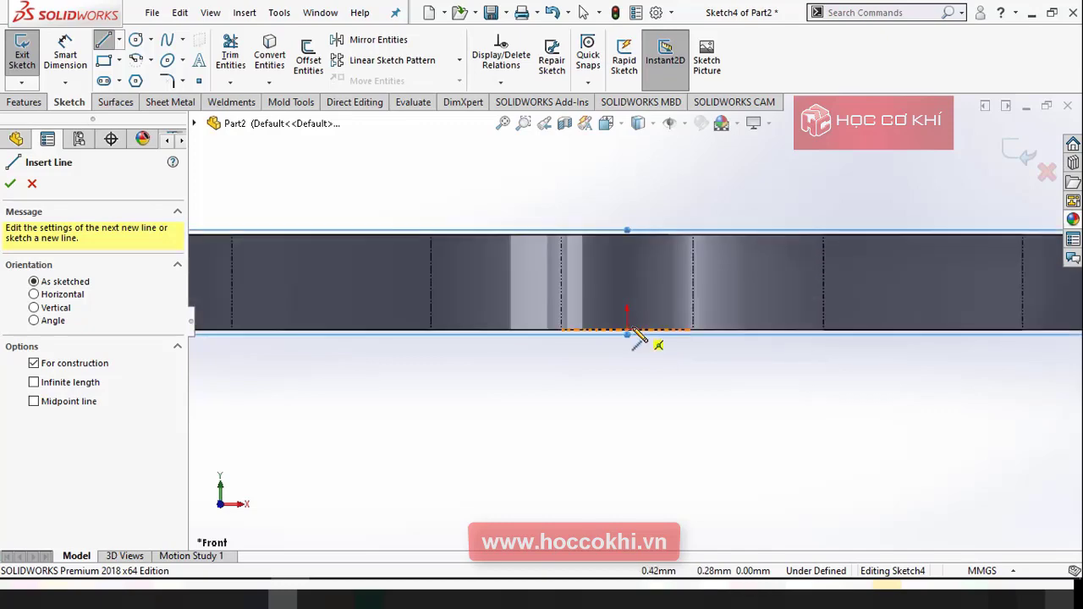
click(628, 330)
scroll(648, 287, up, 6)
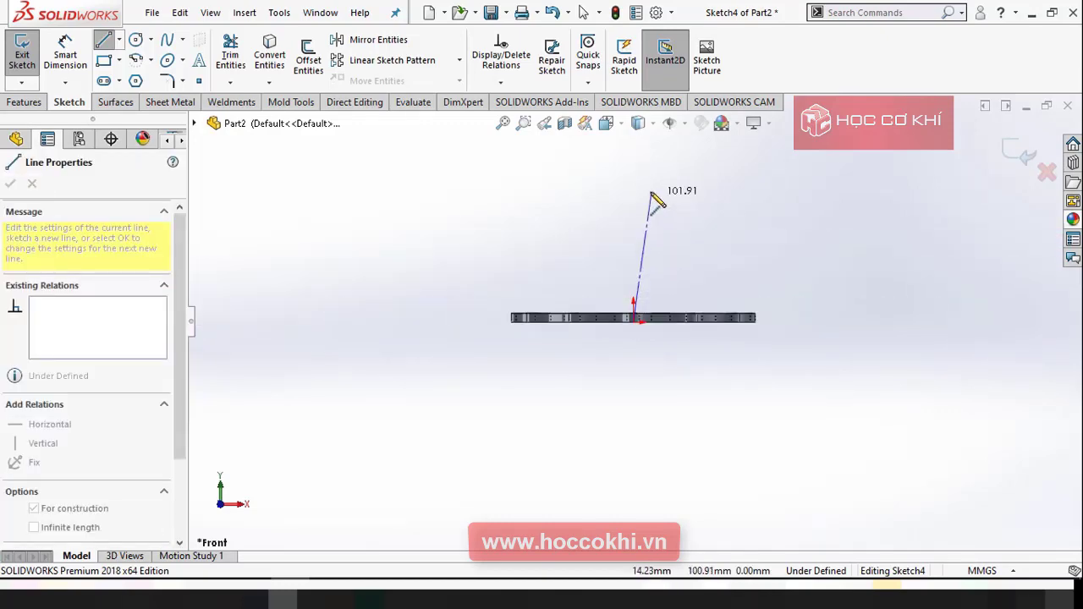
click(635, 195)
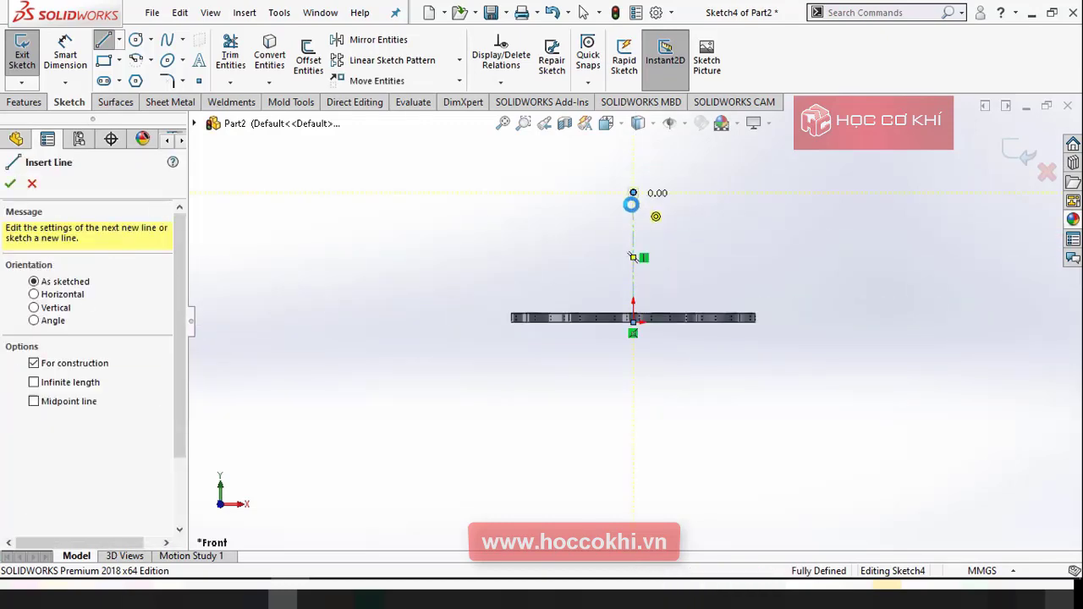
key(Escape)
Sketch a vertical line about 36 mm up from the plate's upper face, about 18 mm outward from the centerline
scroll(671, 315, up, 3)
key(alt+Tab)
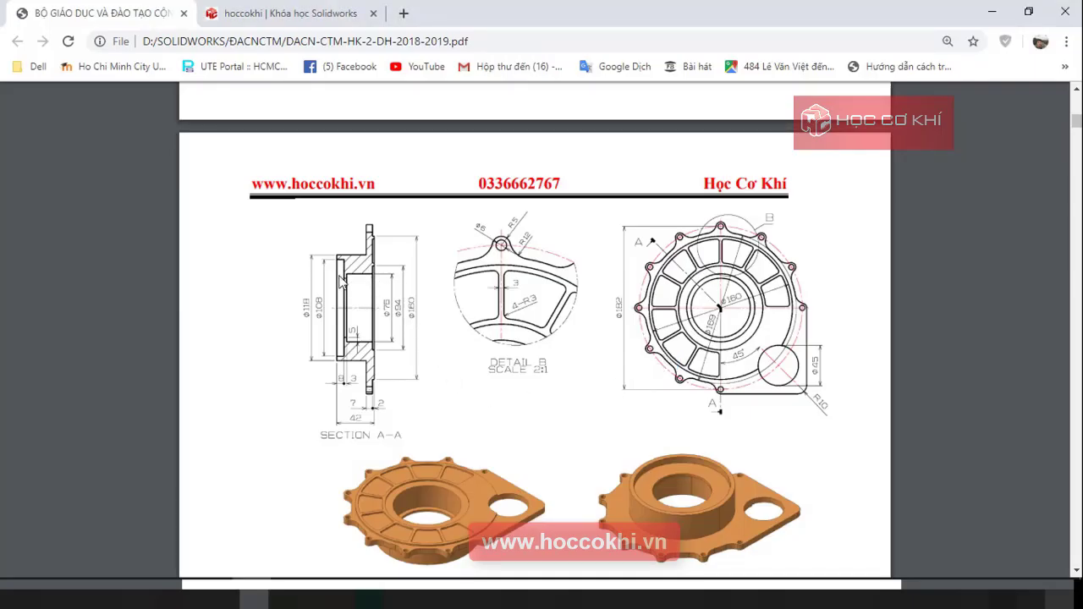
key(alt+Tab)
right_drag(778, 364, 708, 364)
scroll(671, 419, down, 5)
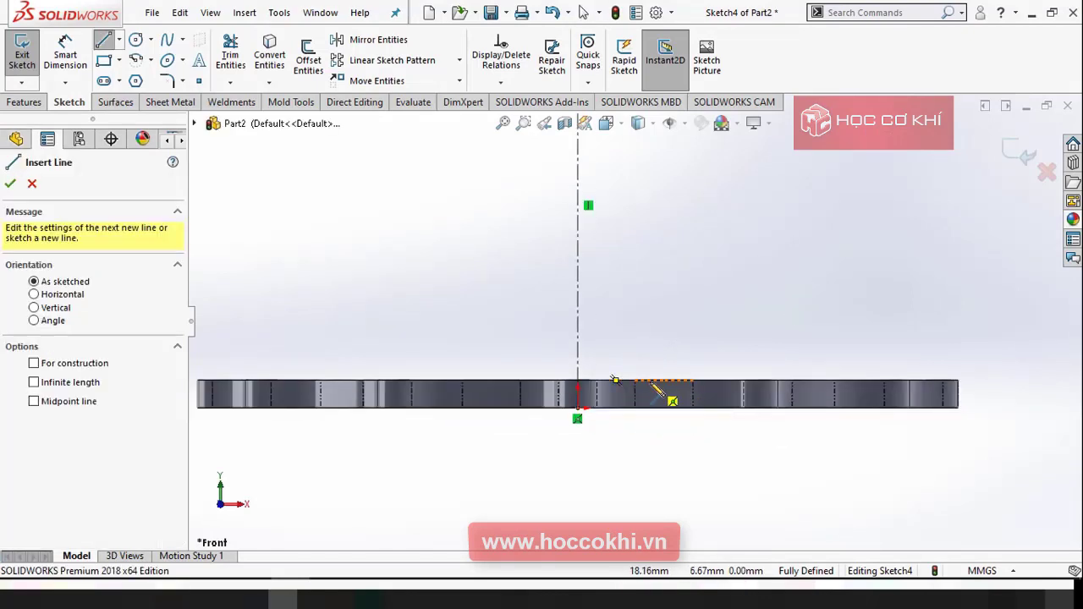
click(650, 379)
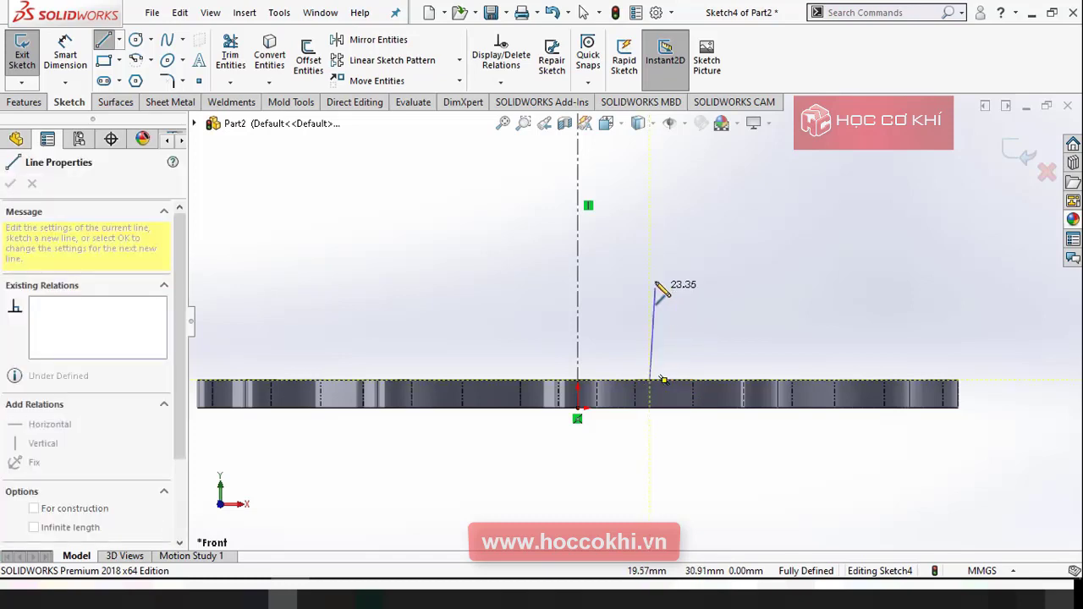
click(650, 239)
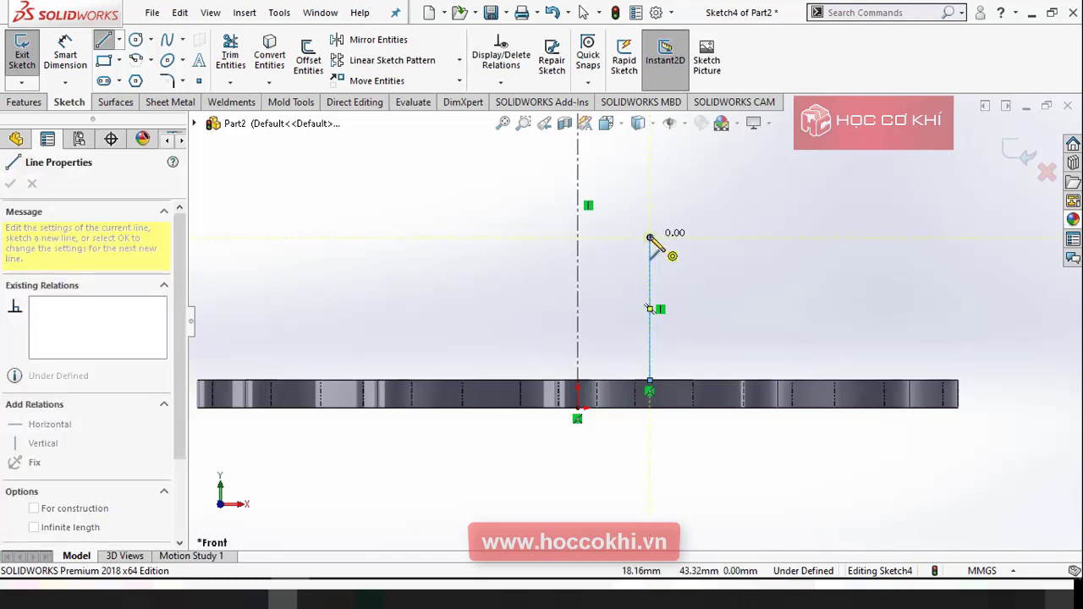
Continue the hub profile about 6 mm inward, 6 mm up, 19 mm outward, 7 mm up and 7 mm outward
key(alt+Tab)
key(alt+Tab)
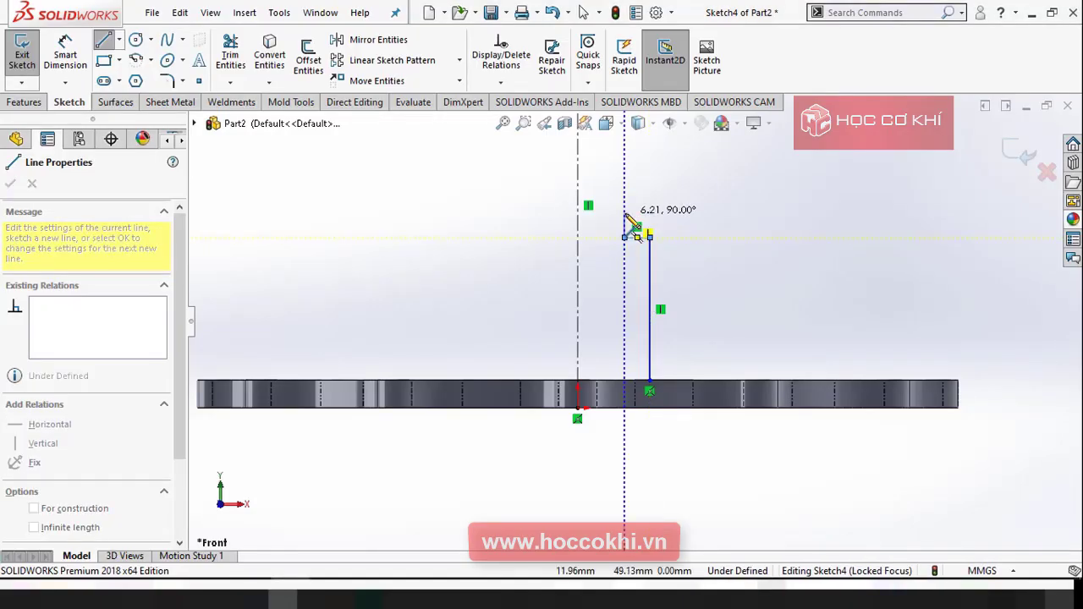
click(624, 213)
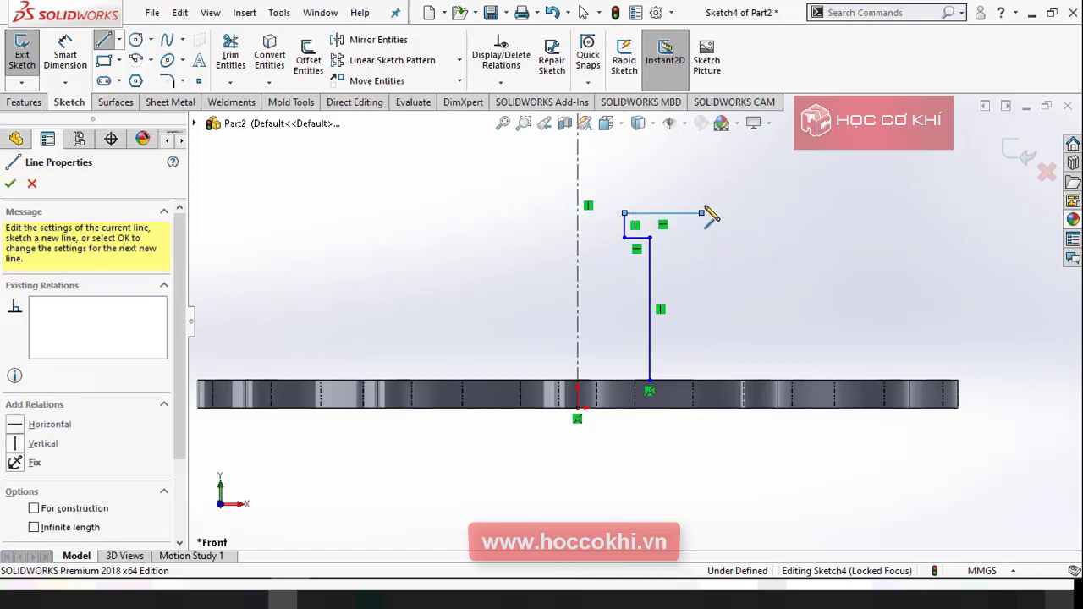
click(702, 213)
click(701, 185)
click(729, 185)
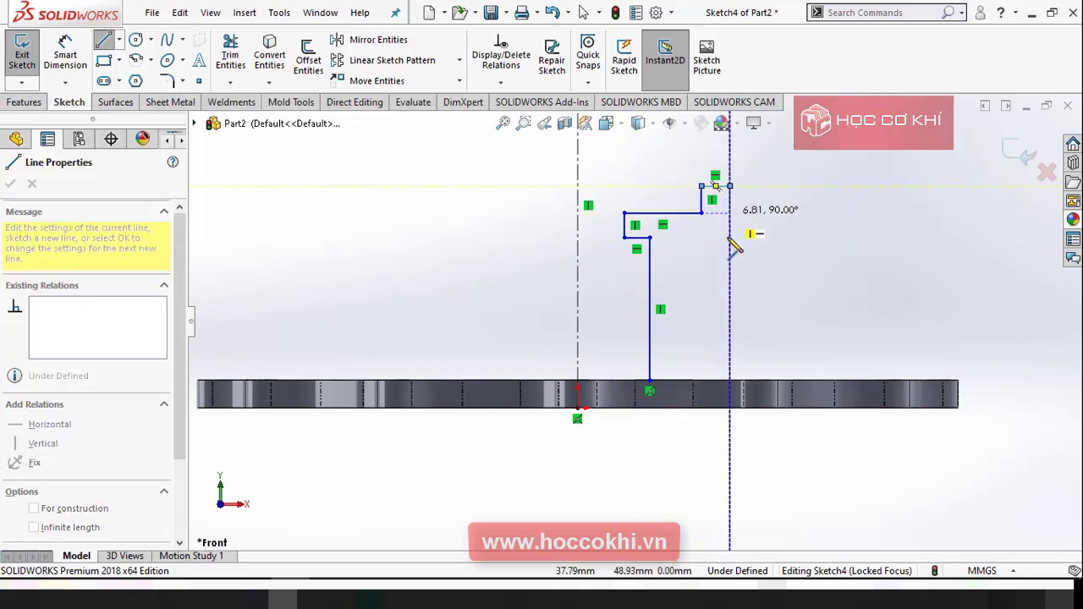
Close the hub profile with a vertical line about 49 mm down to the plate and a horizontal line back to its start
scroll(732, 379, down, 3)
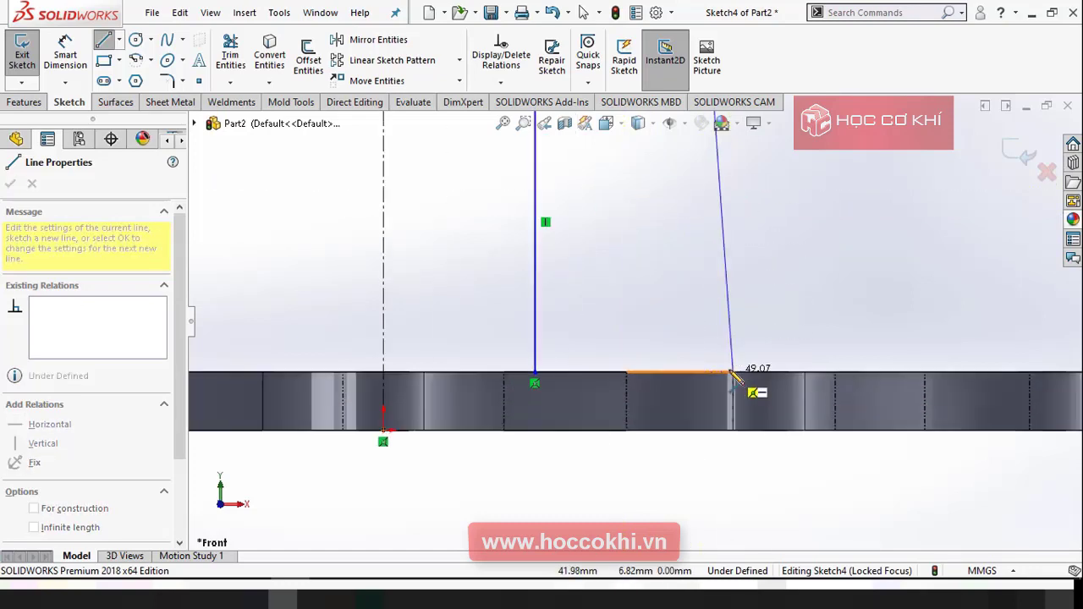
scroll(740, 383, down, 2)
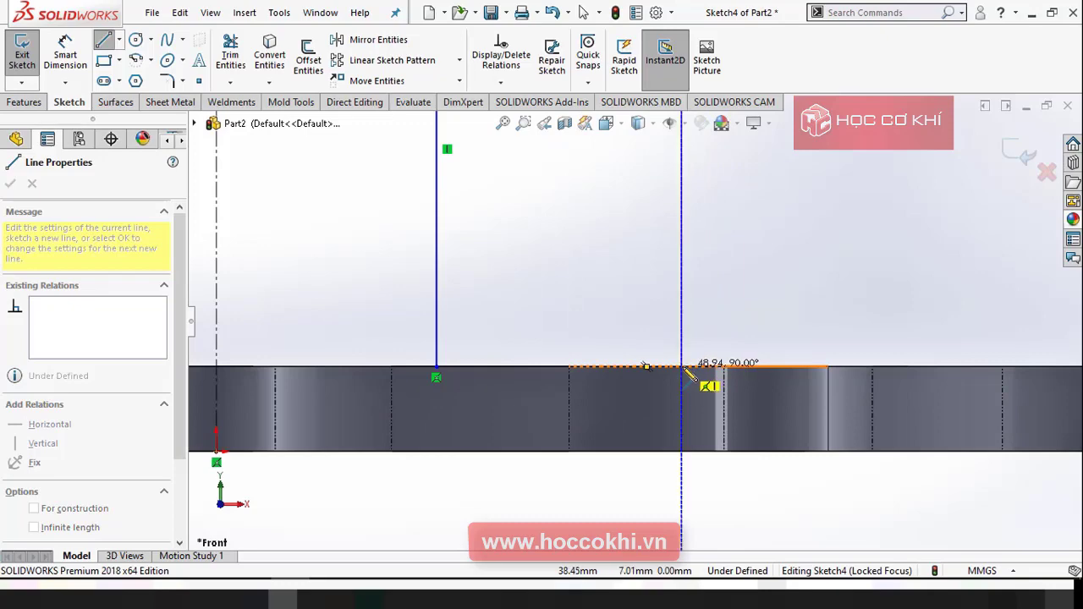
click(684, 368)
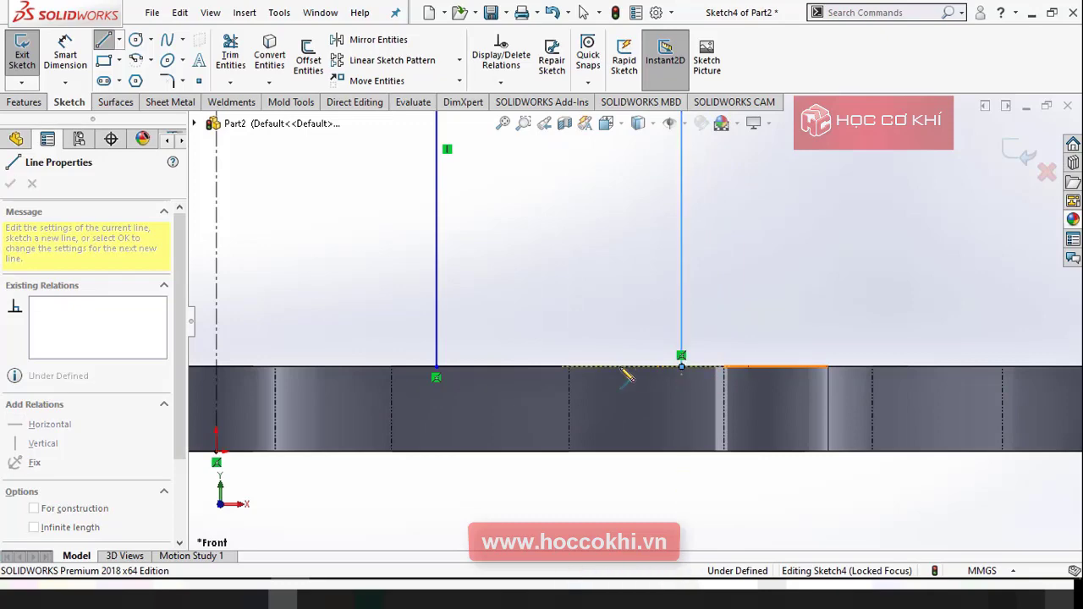
click(437, 367)
key(Escape)
scroll(483, 362, up, 3)
scroll(655, 318, down, 3)
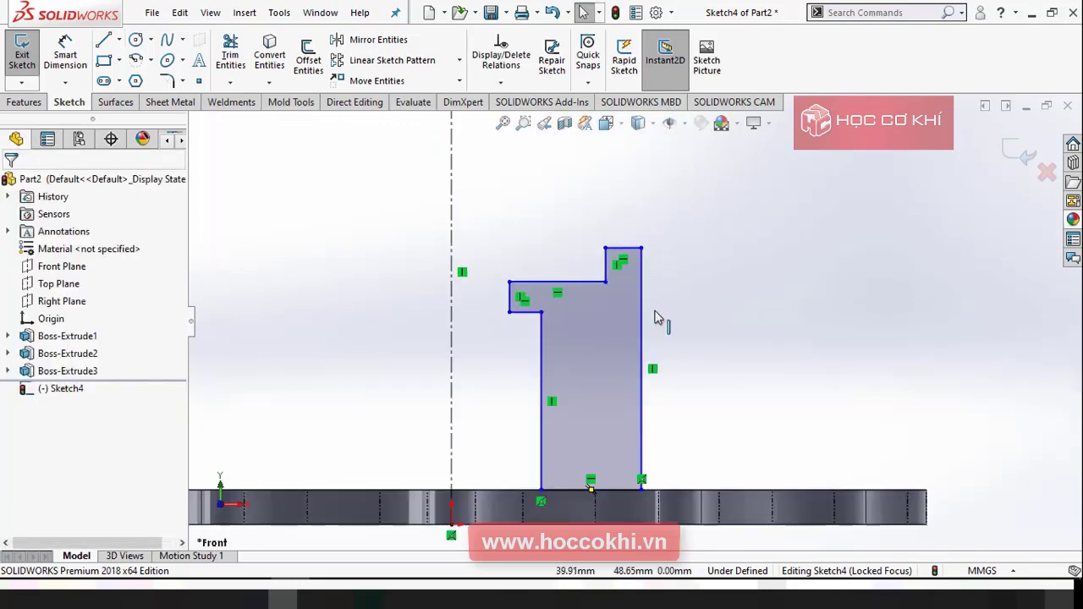
scroll(739, 394, up, 3)
scroll(722, 365, down, 2)
Dimension the profile's outer vertical line about the centerline as a 118 mm diameter
key(alt+Tab)
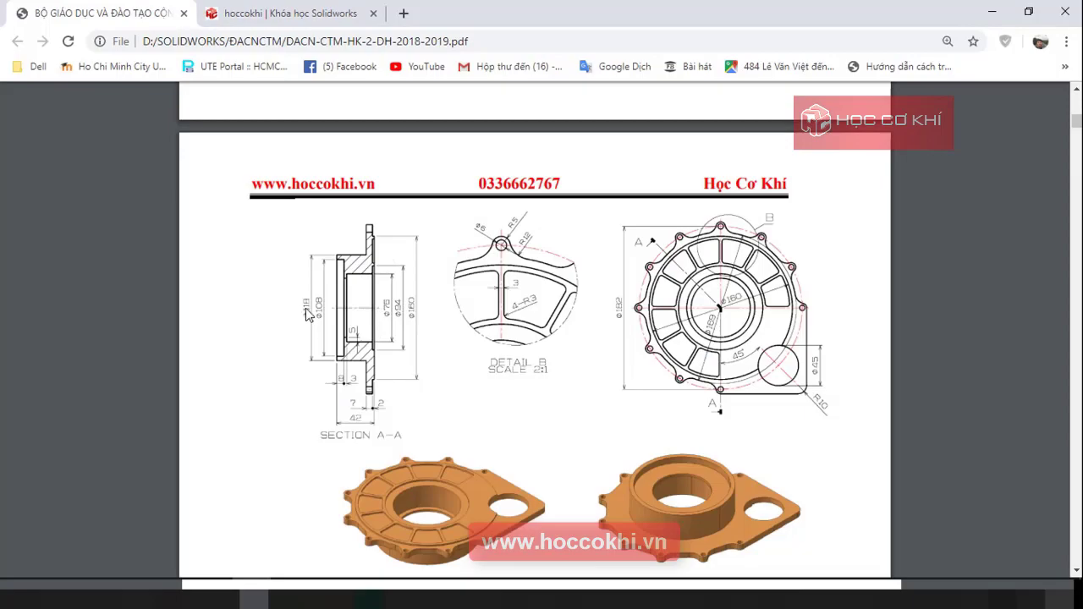
key(alt+Tab)
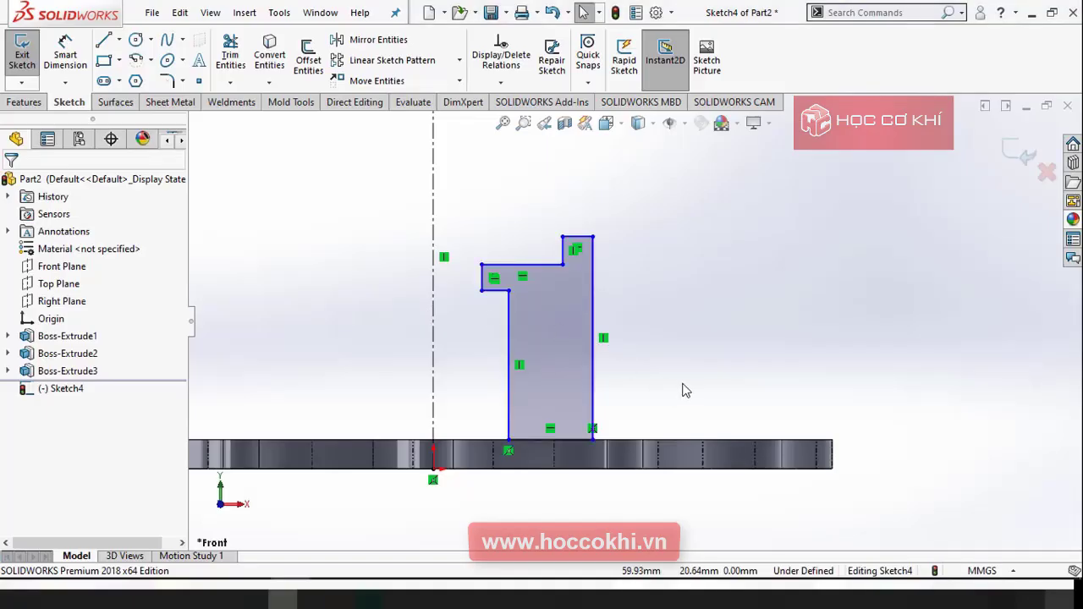
key(d)
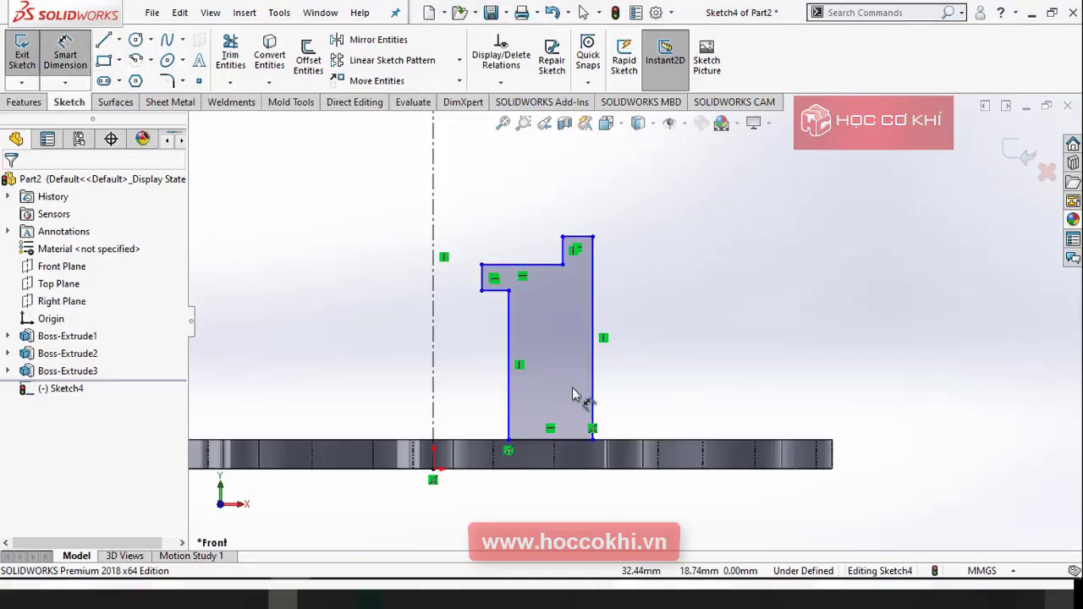
click(594, 389)
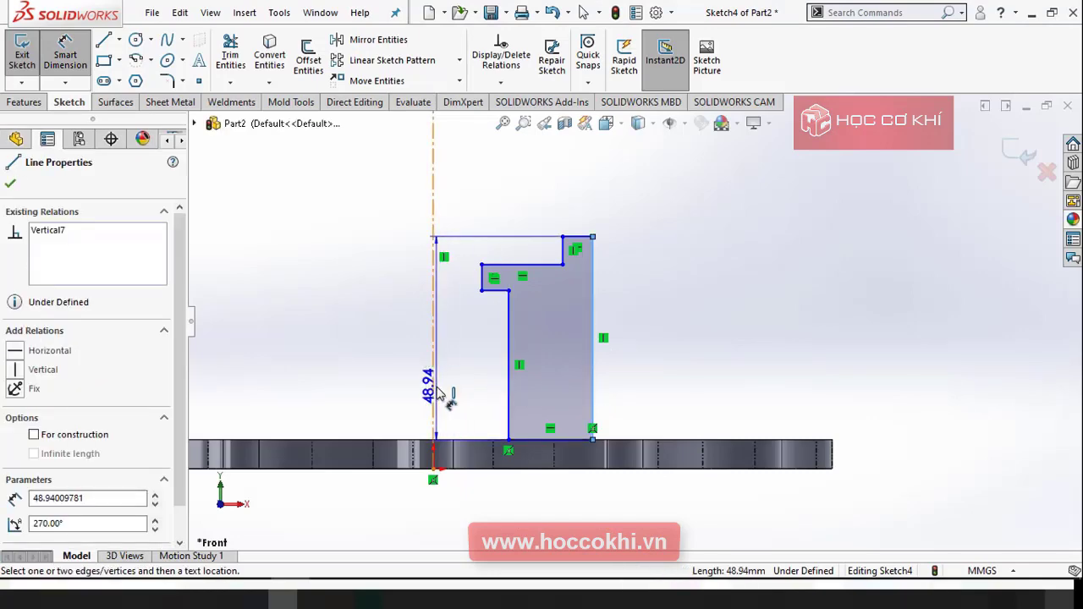
click(435, 392)
click(382, 386)
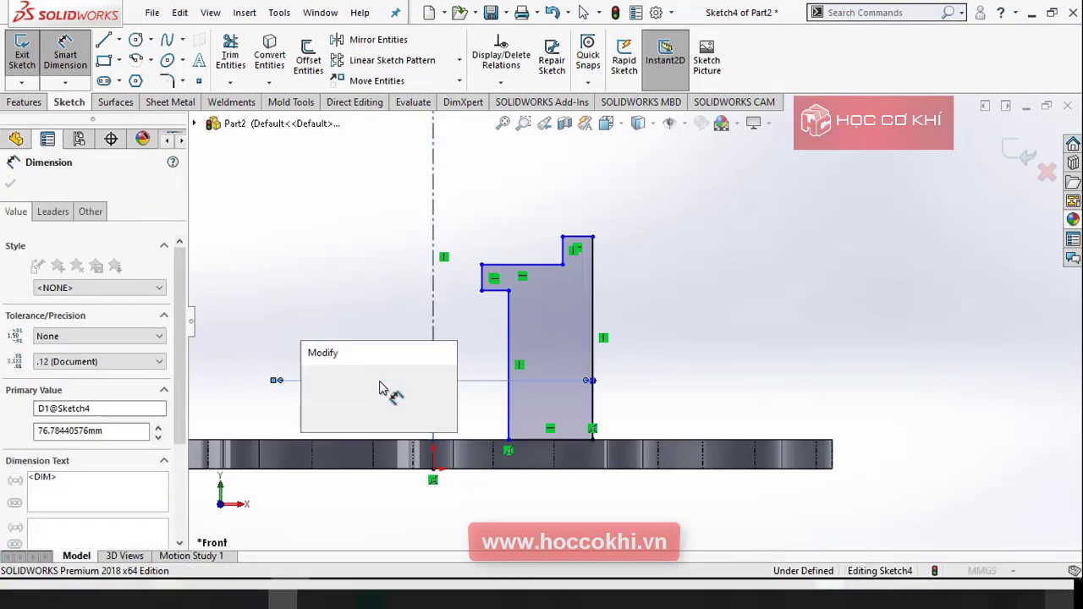
text(118)
key(Return)
click(886, 354)
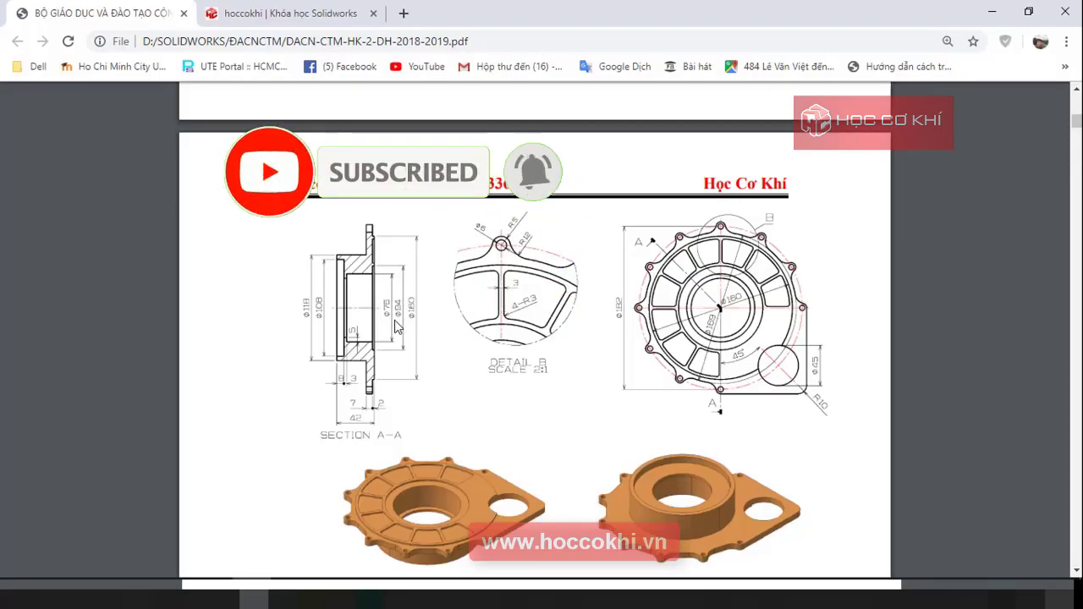
Dimension the hub profile's inner vertical line about the centerline as a 76 mm diameter
key(alt+Tab)
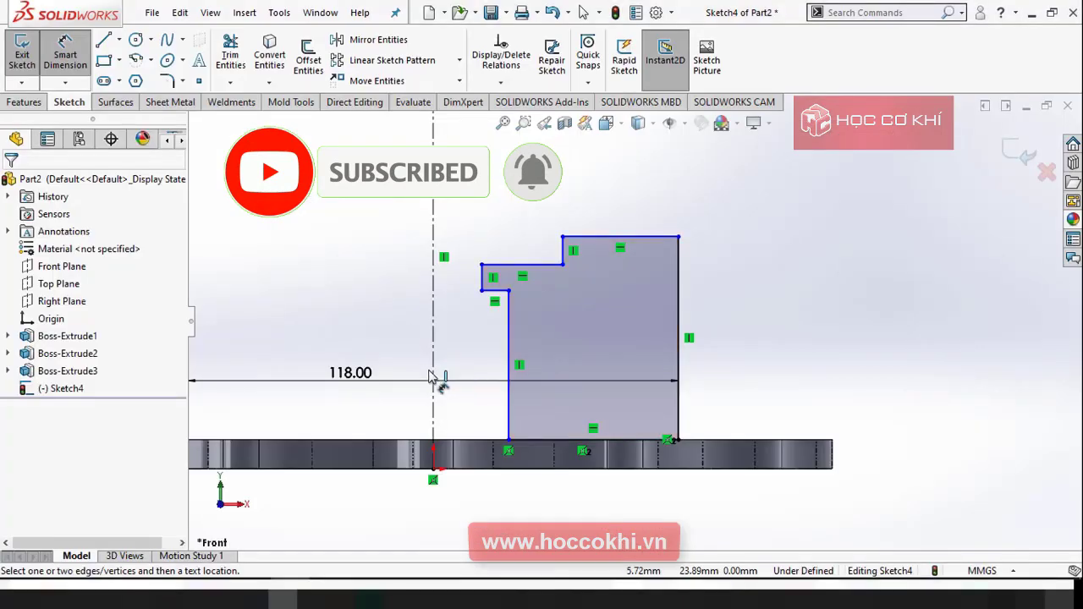
click(506, 351)
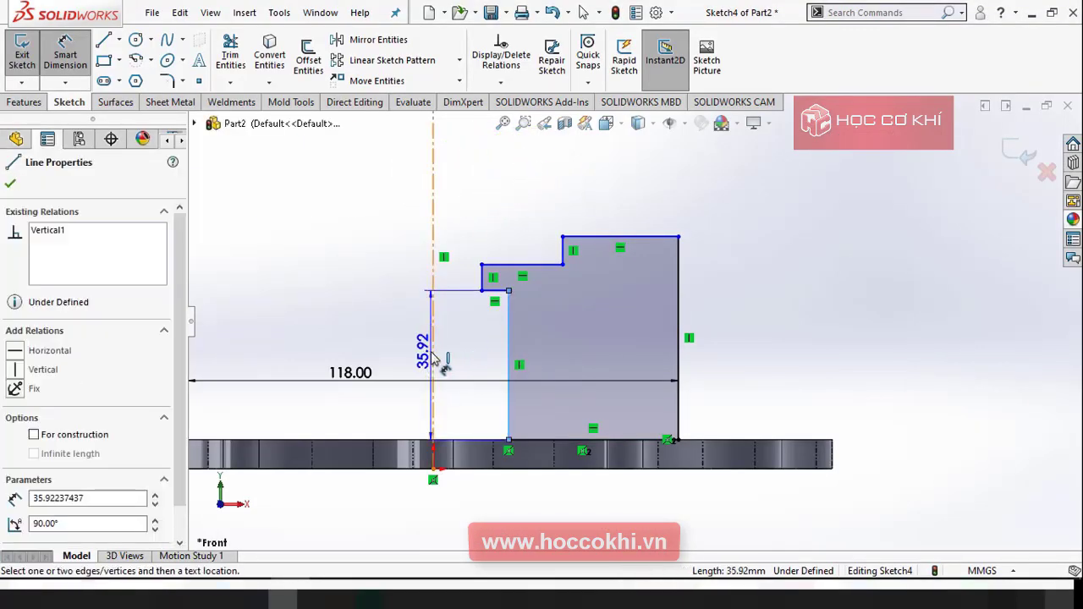
click(433, 343)
click(300, 354)
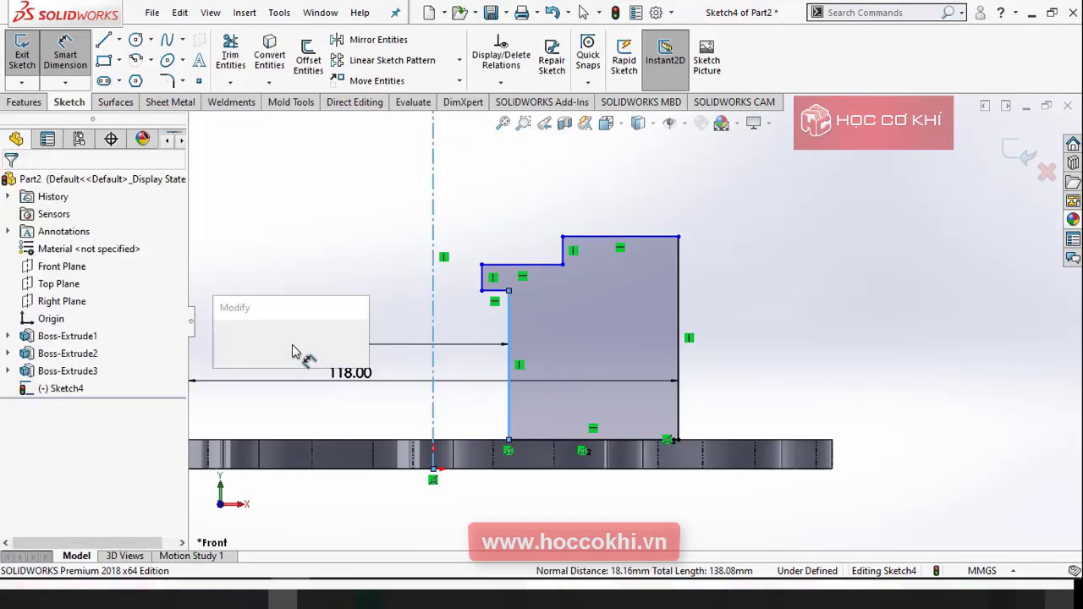
text(76)
key(Return)
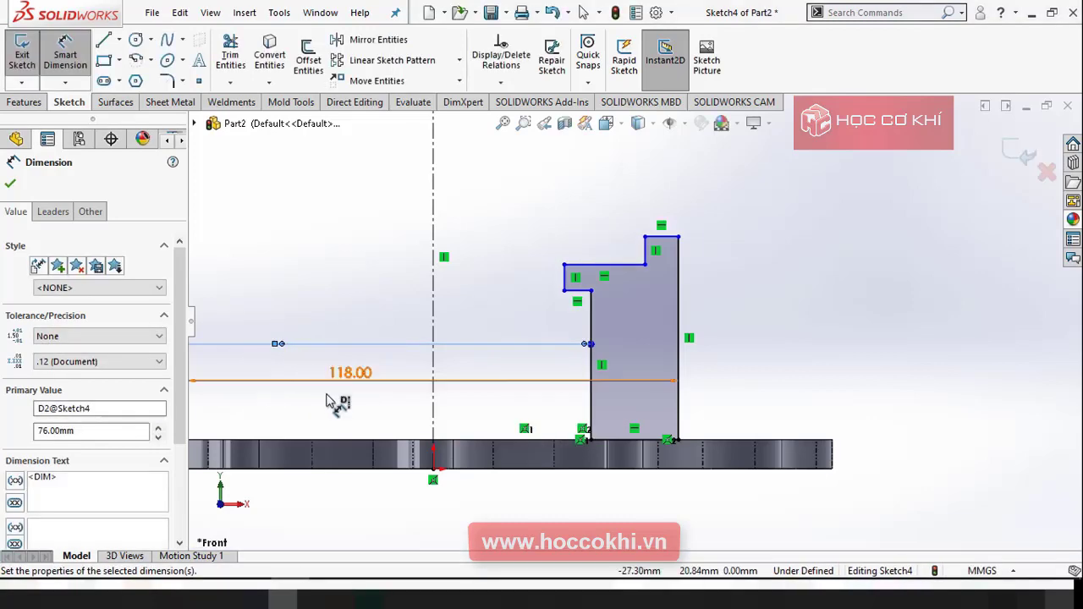
key(Escape)
Dimension the short horizontal underside of the profile's inner lip as 5 mm
key(f)
scroll(623, 338, down, 5)
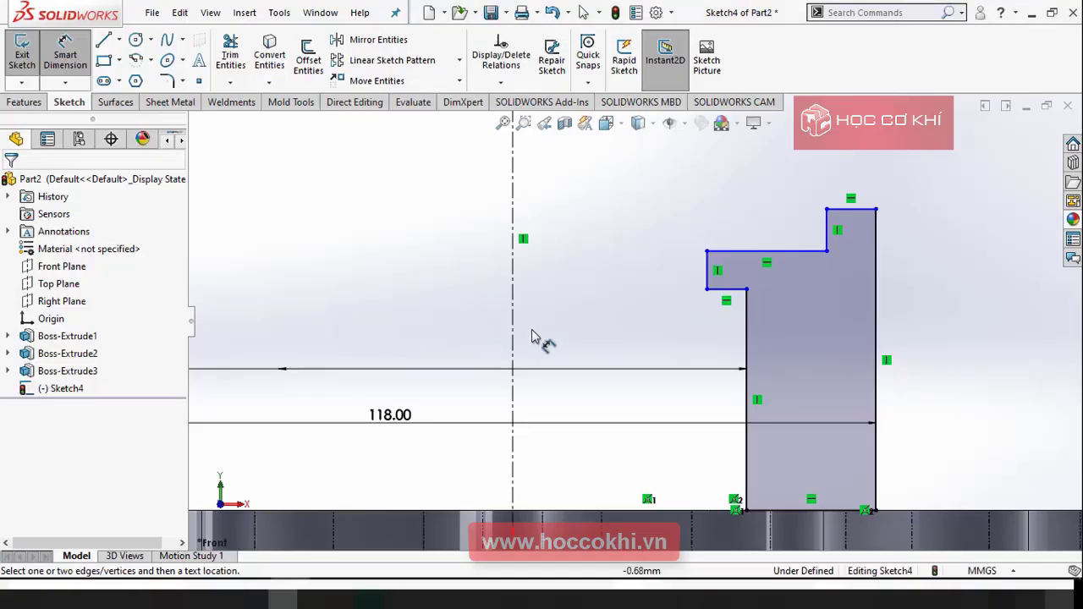
scroll(720, 314, down, 3)
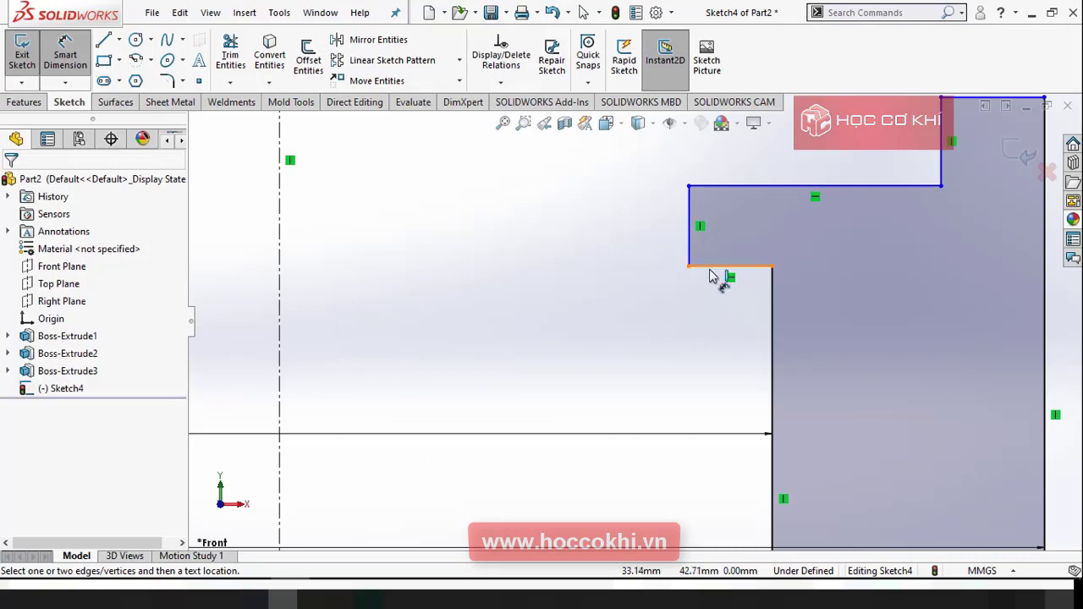
click(720, 269)
click(719, 311)
text(5)
key(Return)
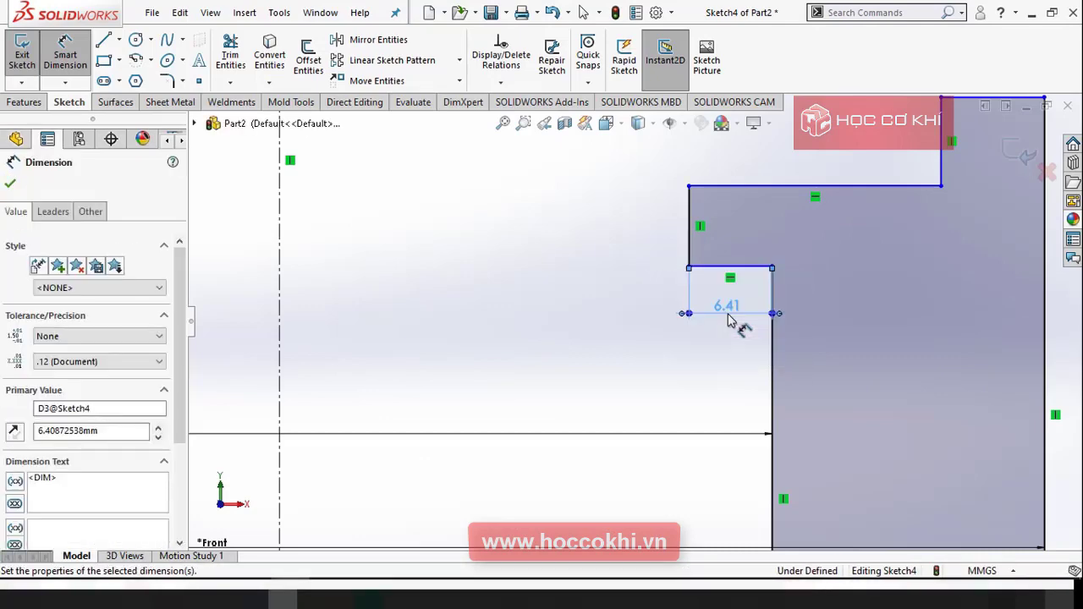
key(Escape)
Set the height of the profile's inner vertical line above the plate to 22 mm
scroll(729, 230, up, 5)
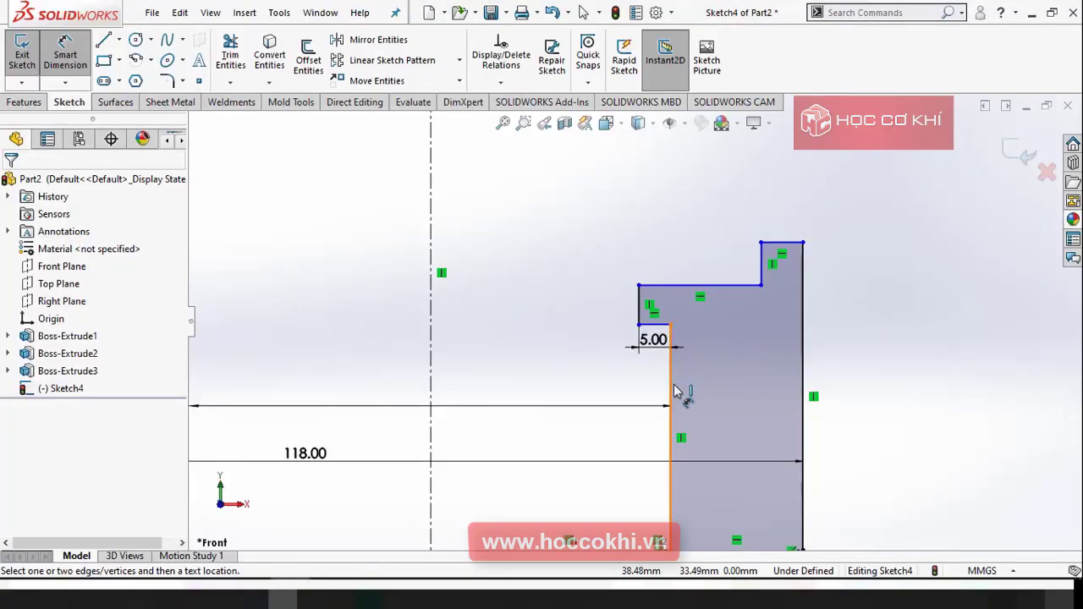
click(675, 391)
click(595, 438)
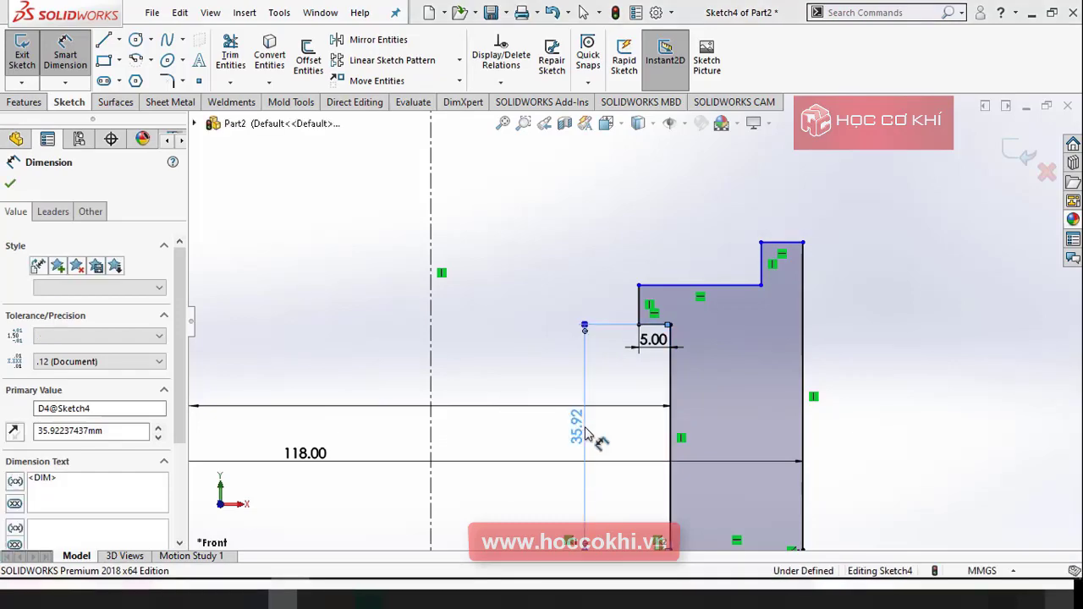
text(22)
key(Return)
Dimension the short vertical edge of the inner lip as 3 mm
scroll(648, 387, down, 2)
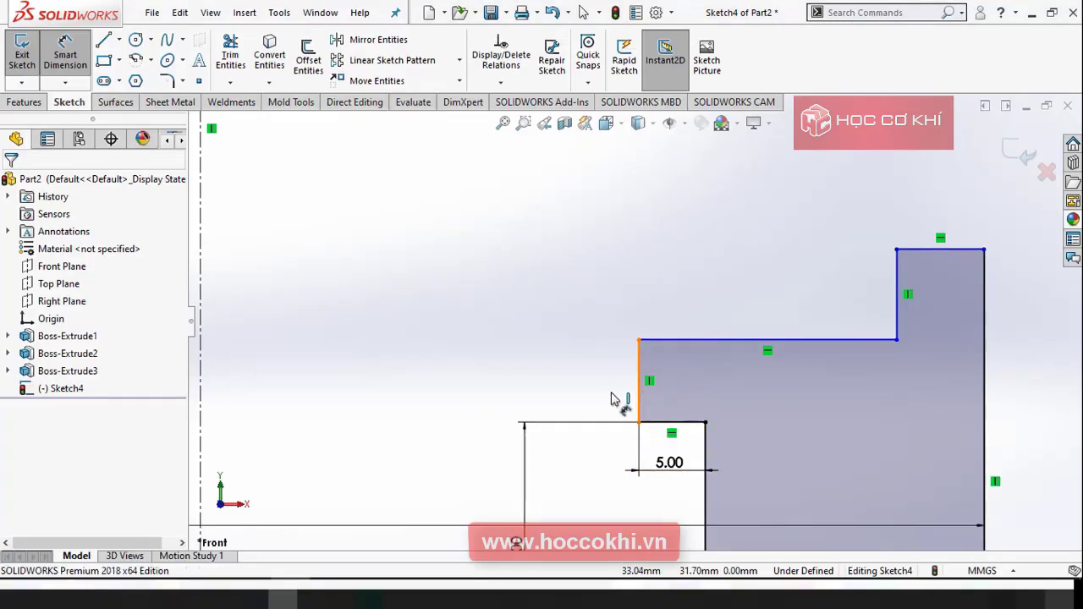
click(613, 400)
click(584, 406)
text(3)
key(Return)
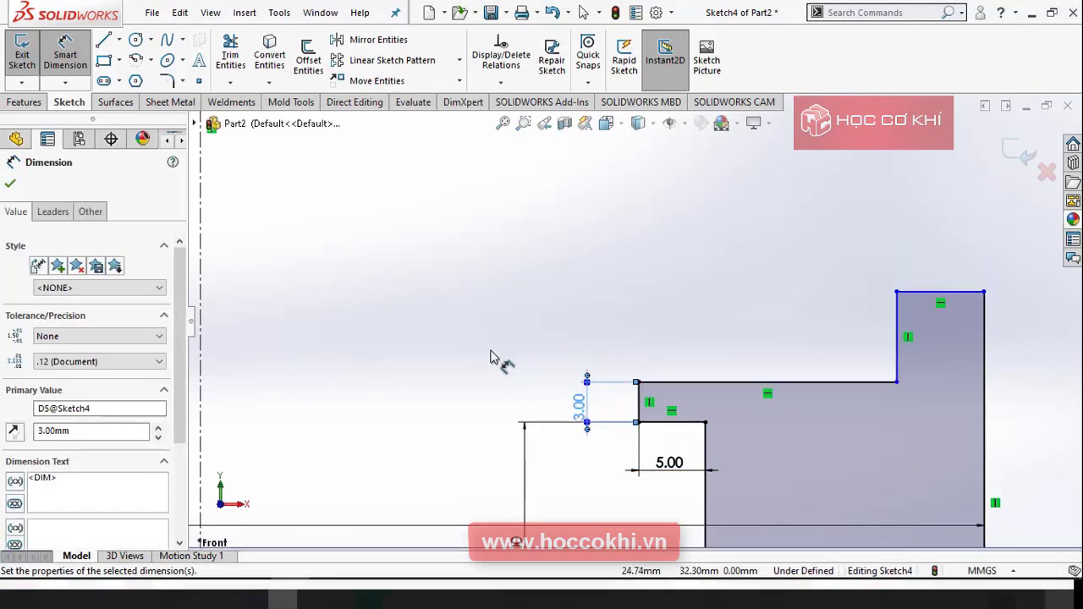
click(491, 354)
Dimension the vertical line of the upper recess as 8 mm, checking the value against the PDF drawing
click(901, 345)
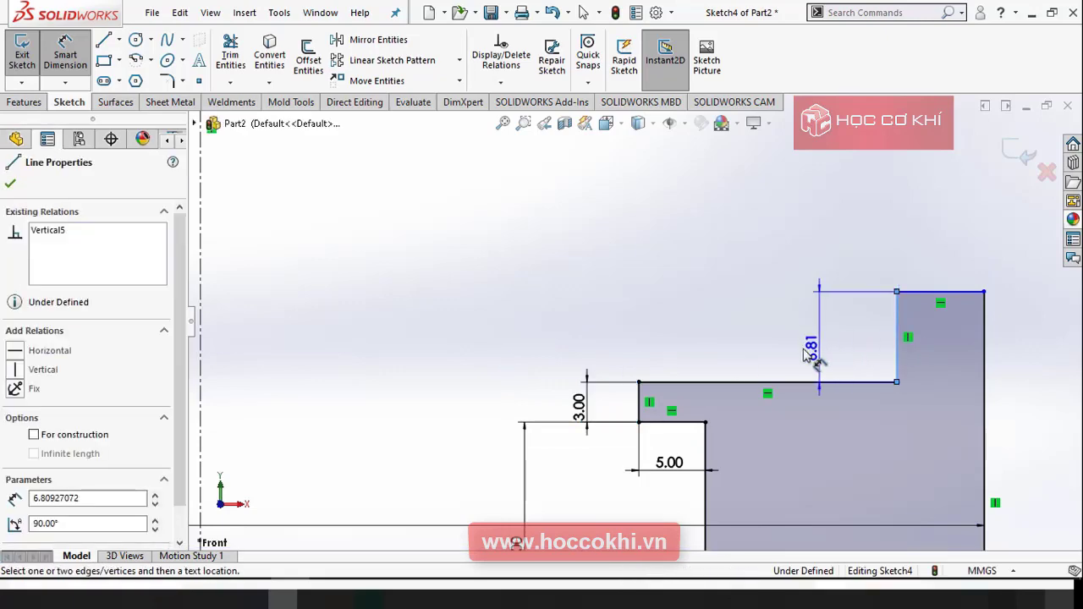
click(776, 344)
text(80927072mm)
key(Return)
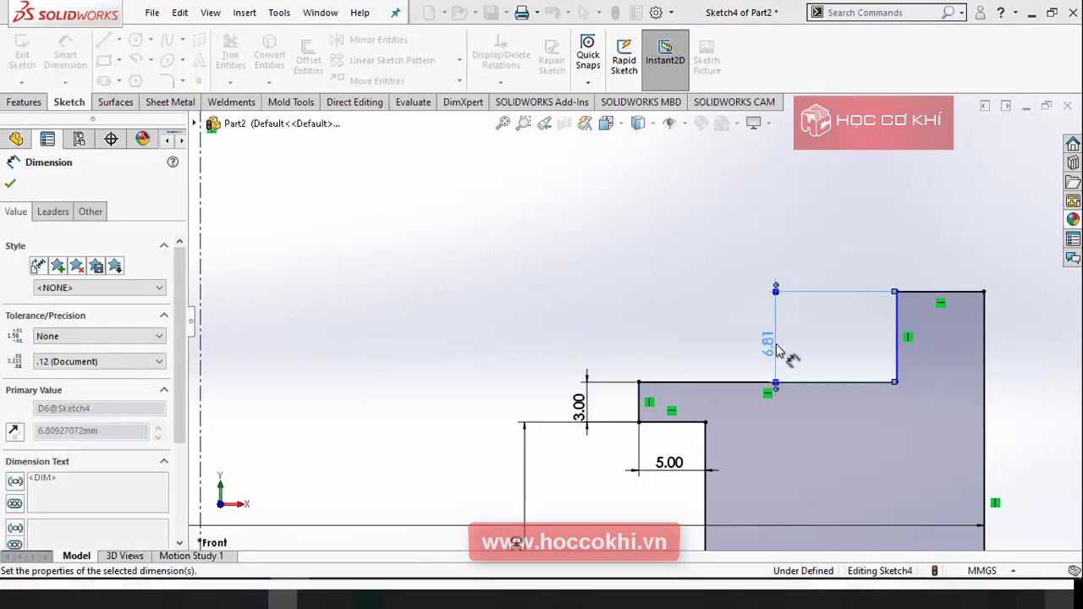
click(660, 295)
click(254, 600)
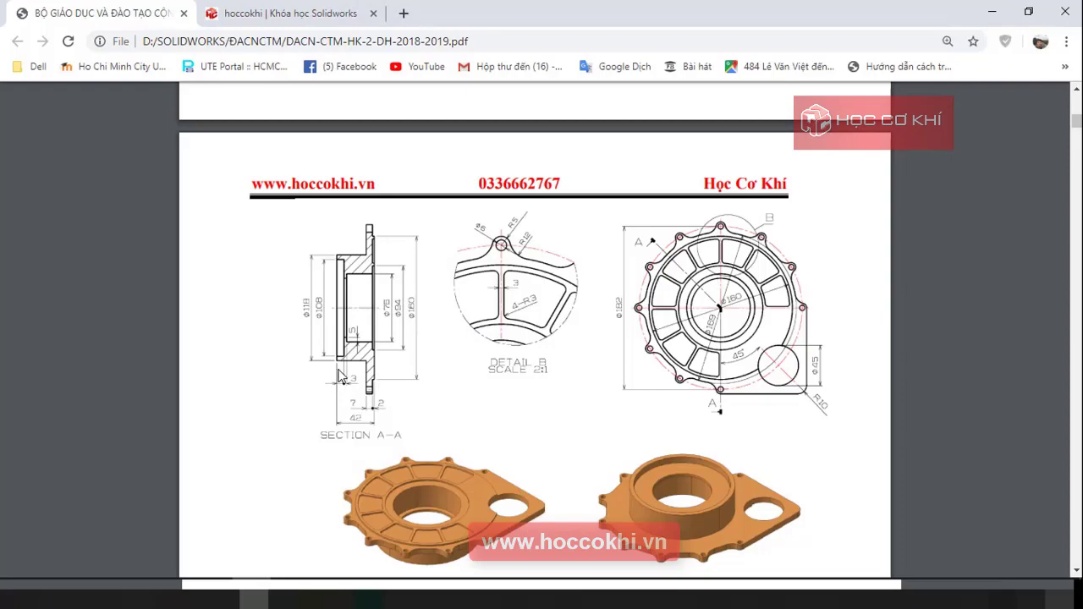
key(alt+Tab)
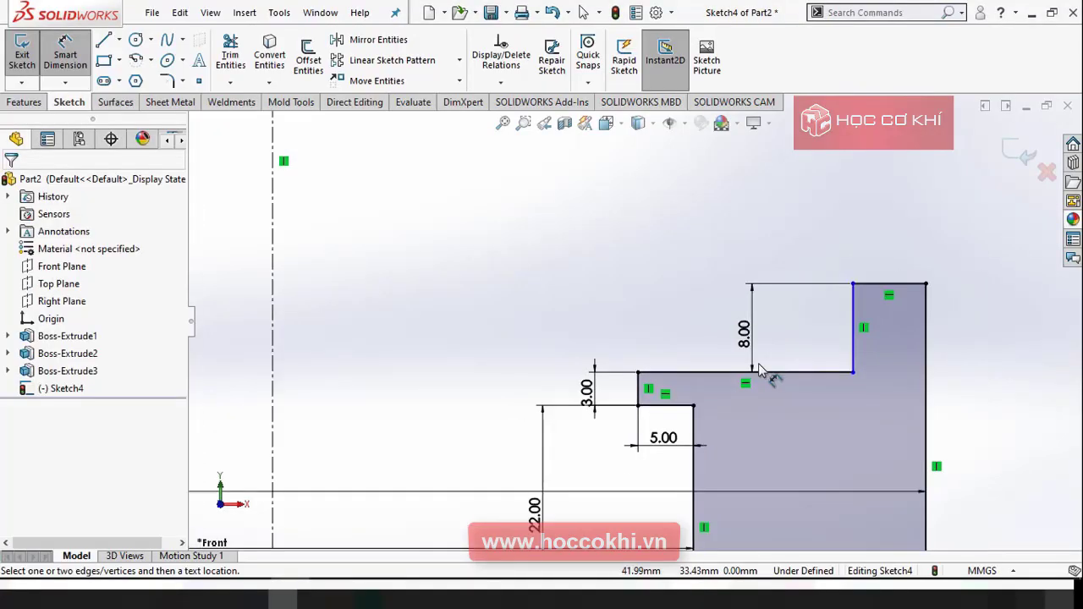
Dimension the upper recess's vertical line about the centerline as a 108 mm diameter, following the PDF drawing
key(alt+Tab)
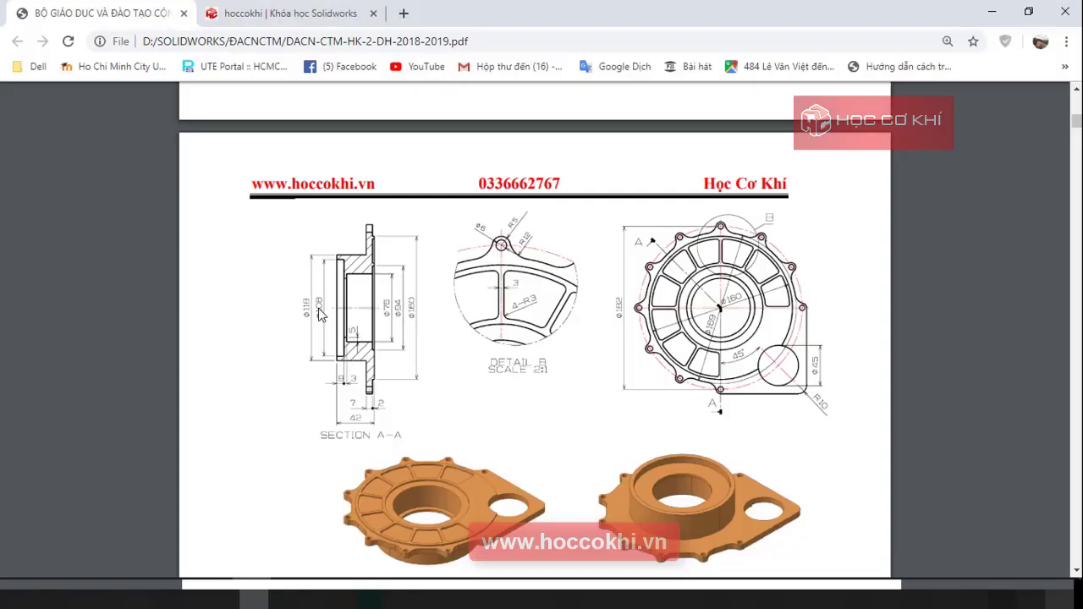
key(alt+Tab)
click(816, 325)
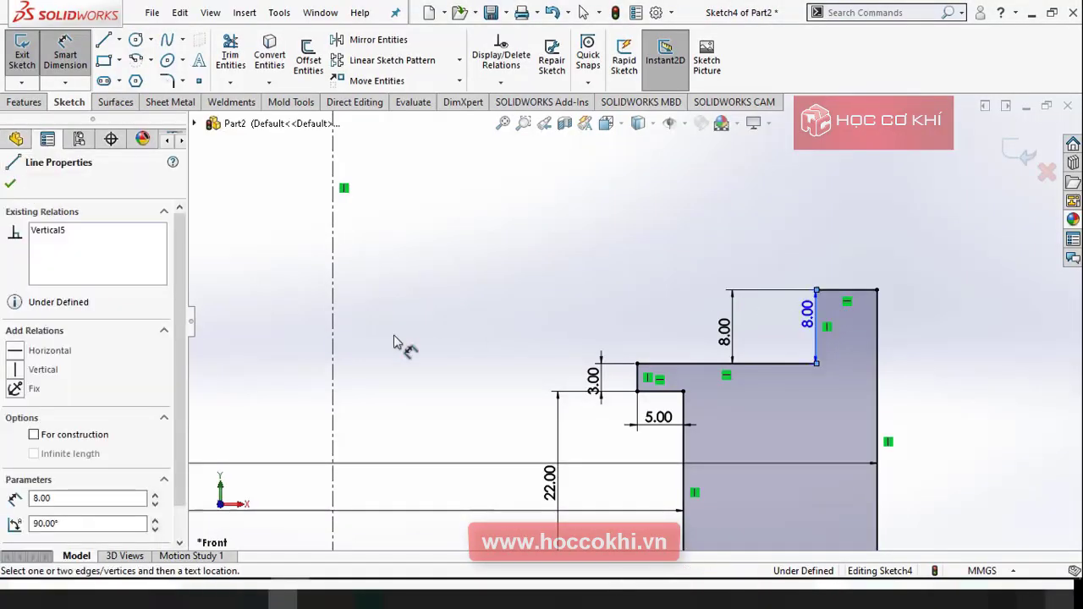
click(333, 341)
click(306, 342)
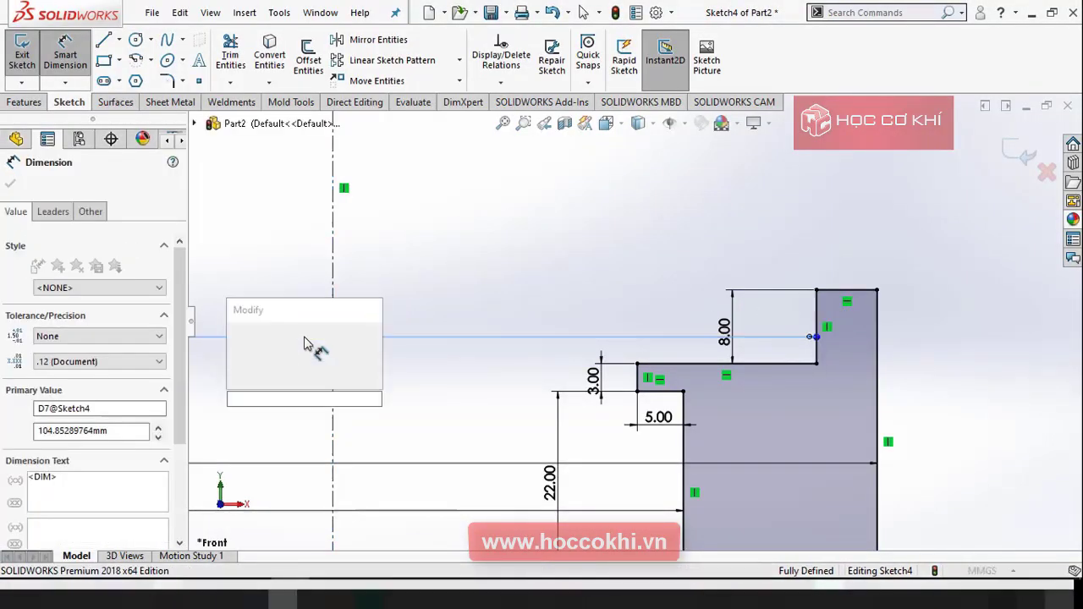
text(108)
key(Return)
click(435, 271)
Revolve the hub profile 360 degrees around the vertical centerline, merged with the plate
key(f)
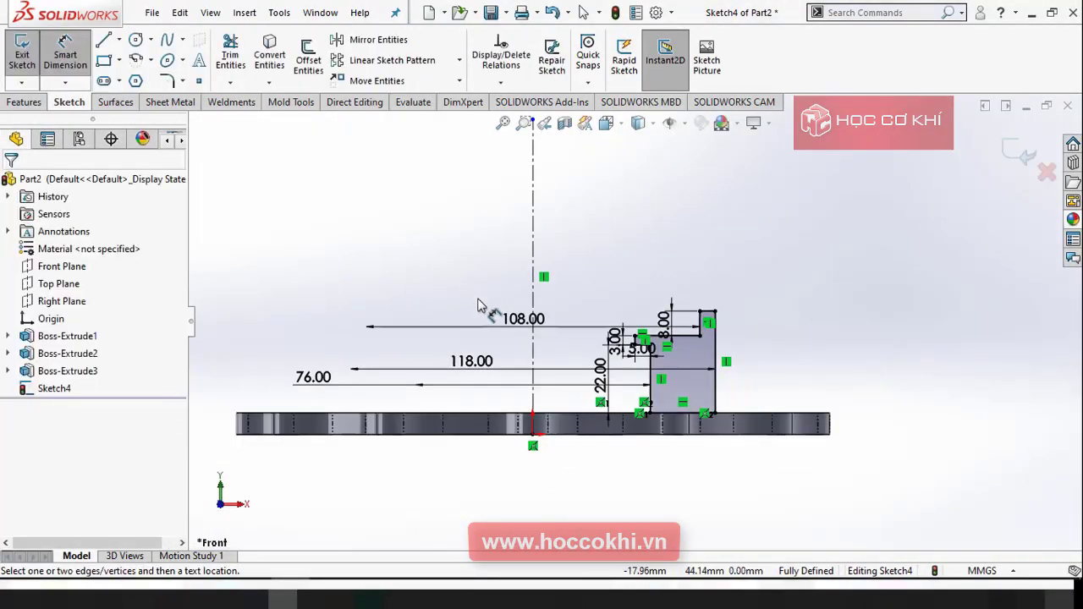
click(24, 102)
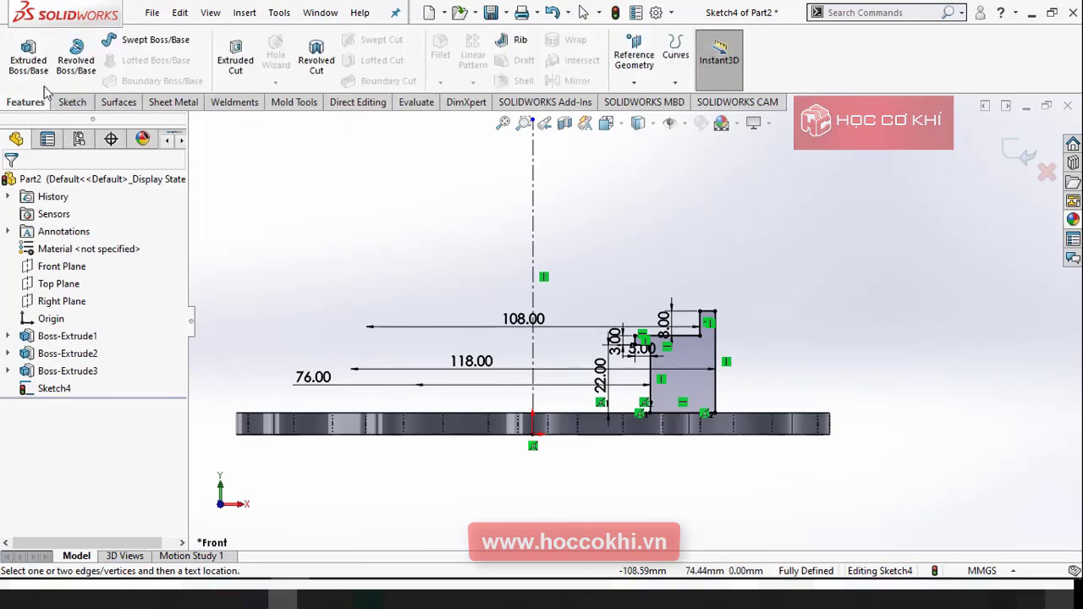
click(76, 59)
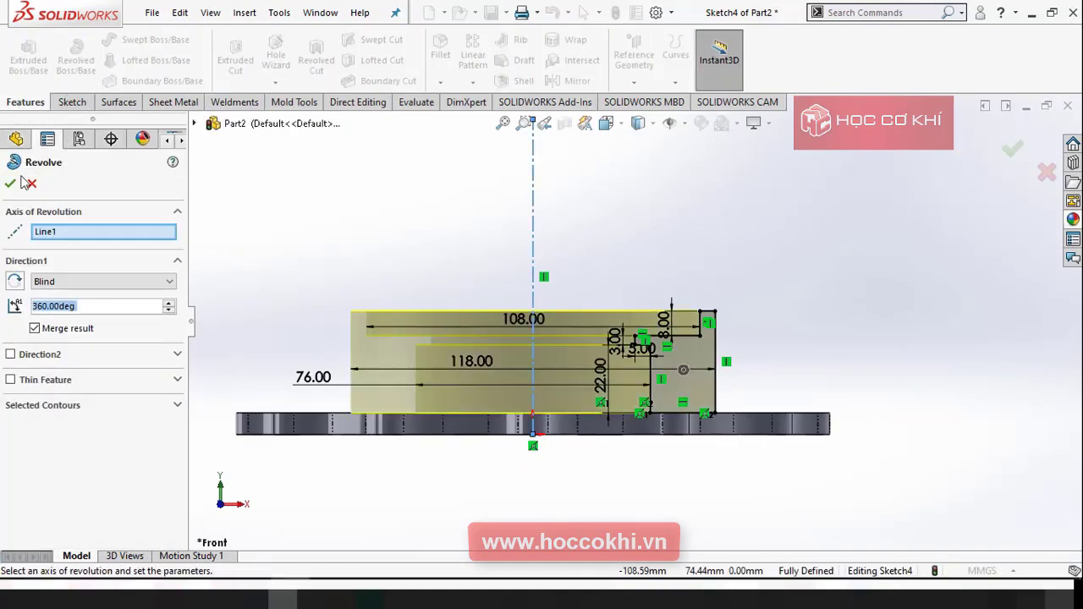
click(11, 185)
Start a new sketch on the plate's flat face opposite the hub, after comparing the model with the PDF drawing
middle_drag(431, 238, 367, 374)
key(ctrl+7)
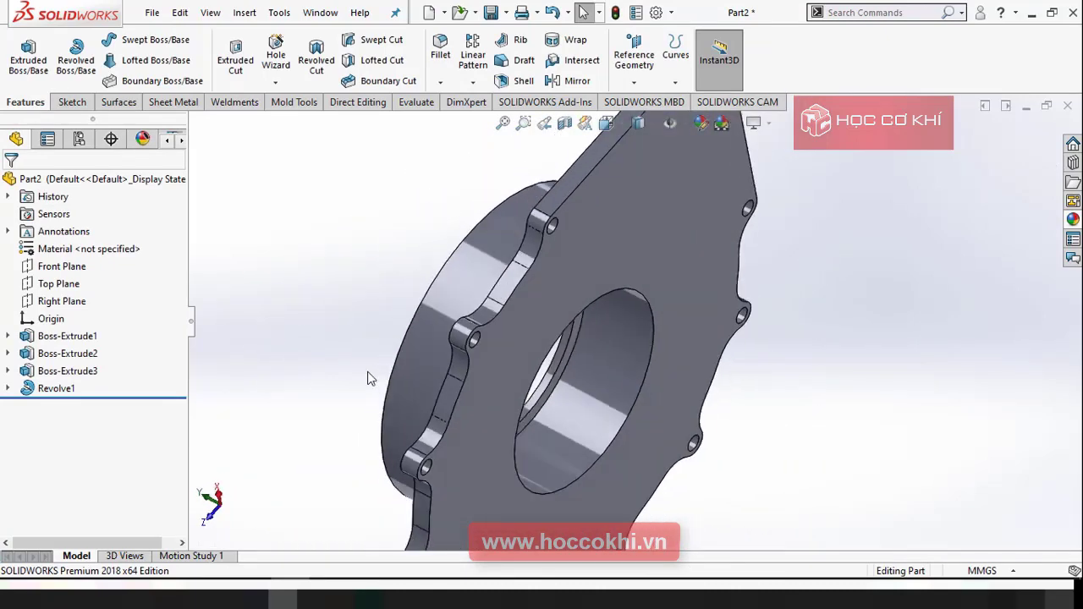
middle_drag(843, 273, 839, 343)
key(alt+Tab)
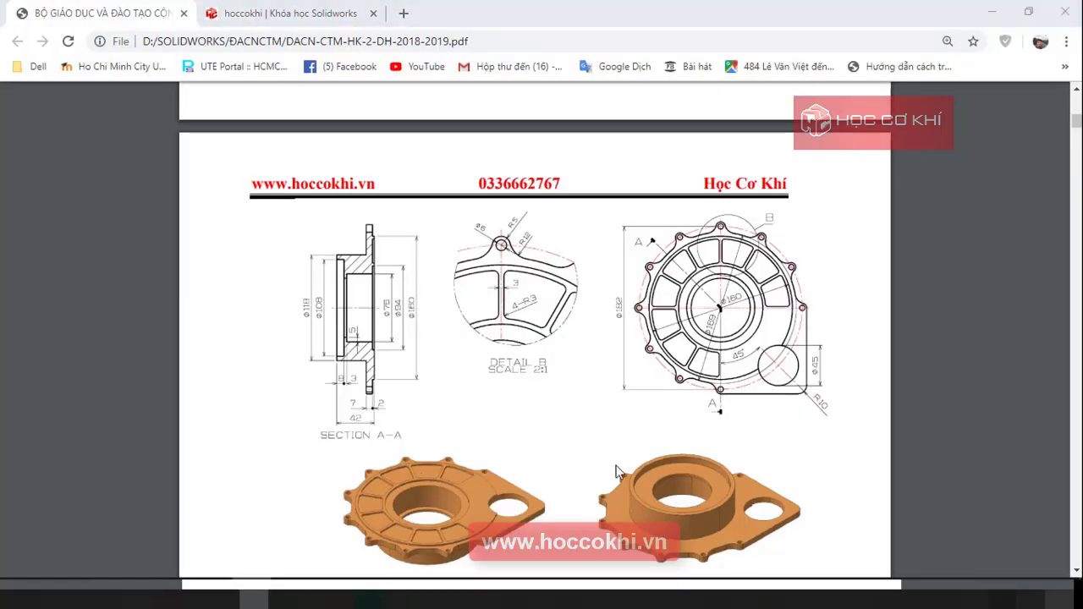
key(alt+Tab)
mouse_move(835, 315)
middle_down()
mouse_move(681, 292)
mouse_move(648, 380)
middle_up()
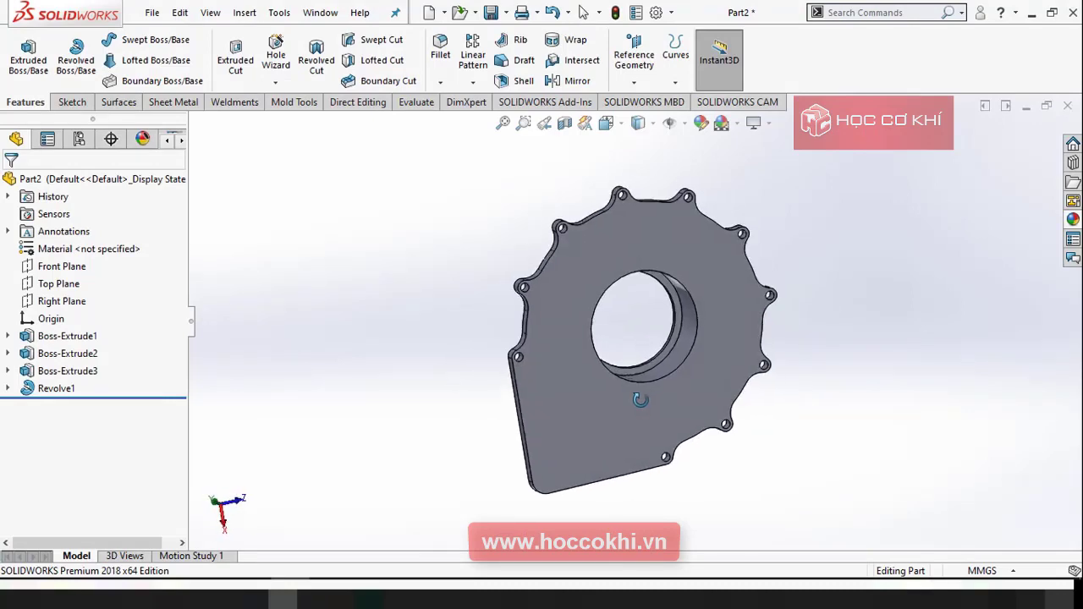
click(648, 380)
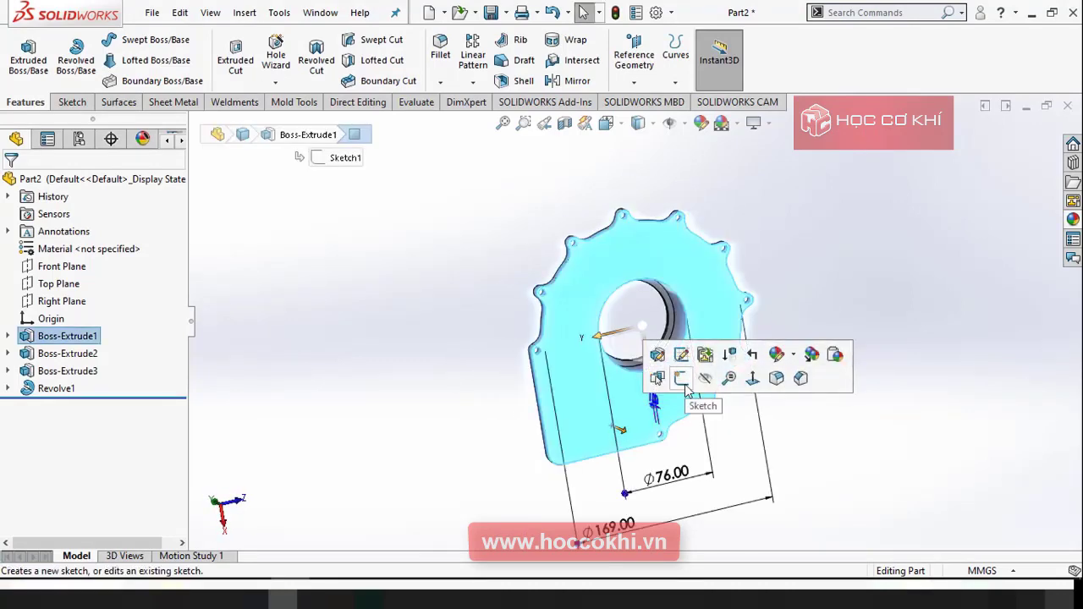
click(681, 379)
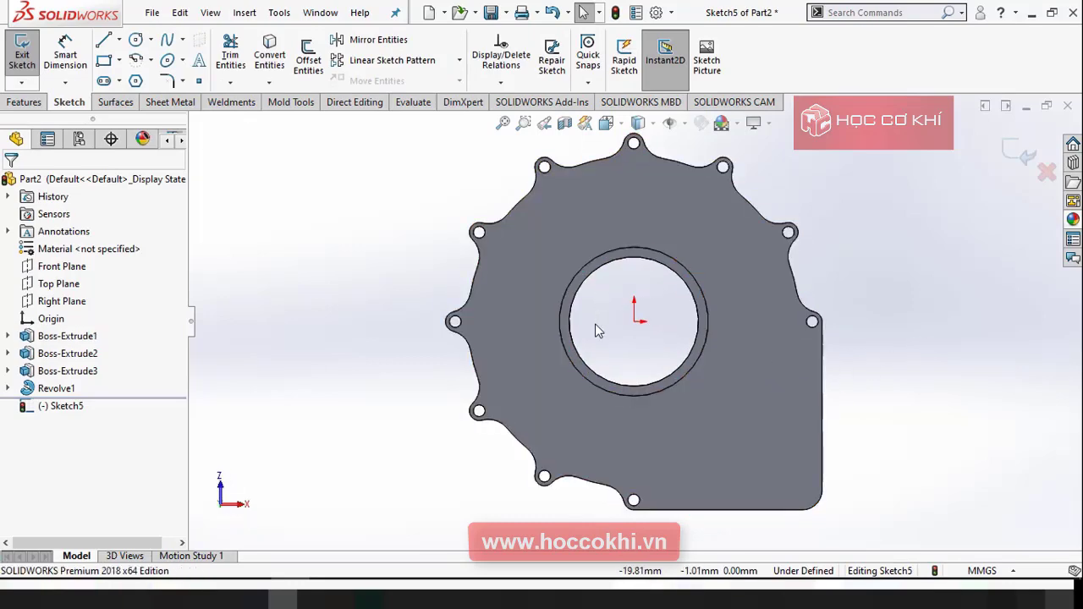
Sketch a circle about 96 mm in diameter centred on the origin, around the central bore
key(alt+Tab)
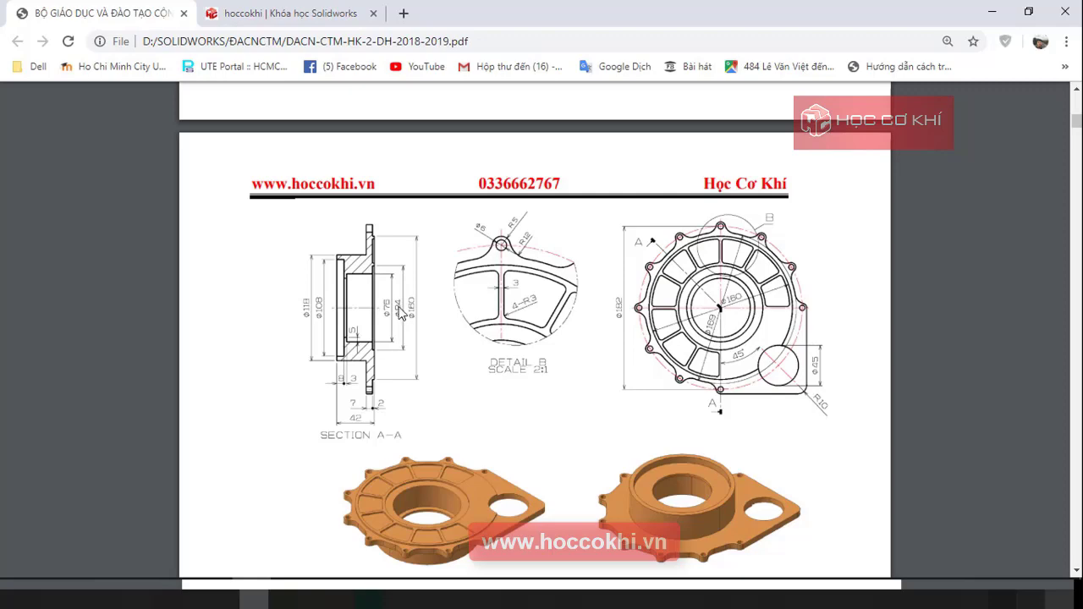
key(alt+Tab)
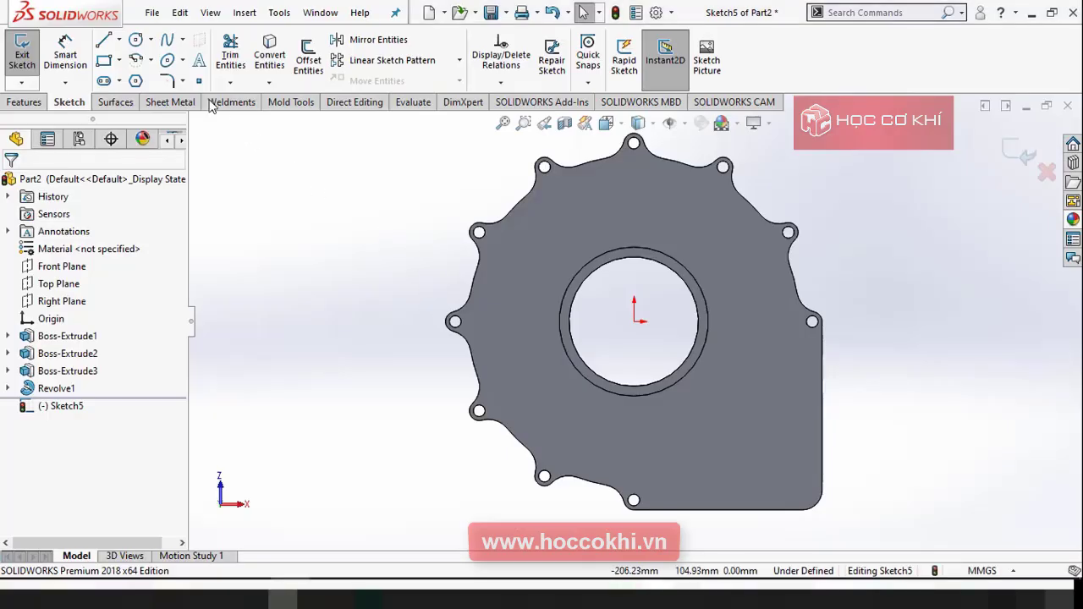
click(135, 40)
click(634, 322)
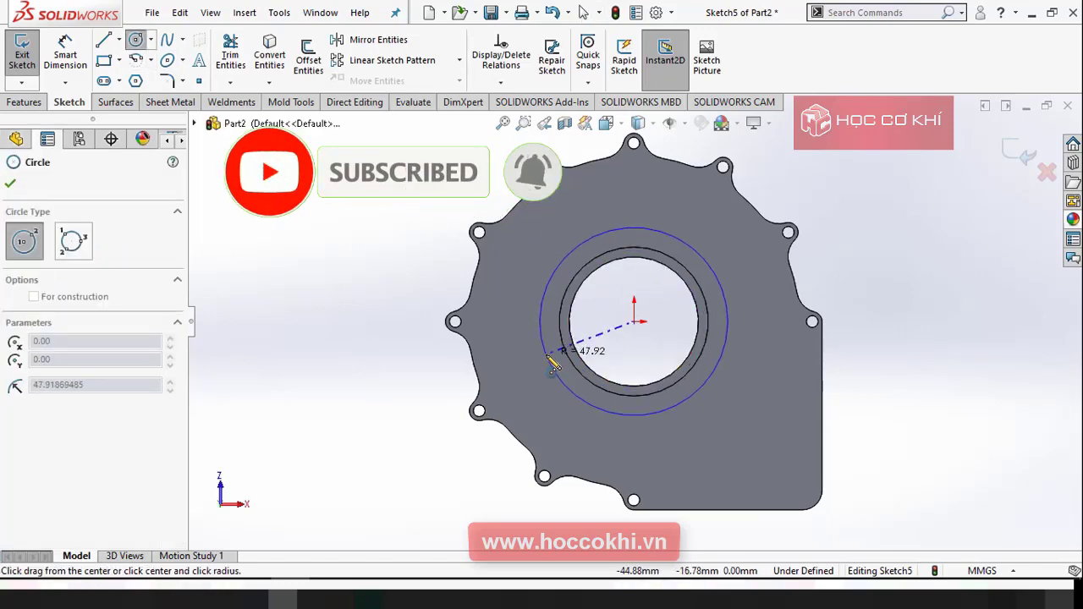
click(554, 362)
key(Escape)
Set the diameter of the circle around the bore to 94 mm
right_drag(925, 321, 931, 237)
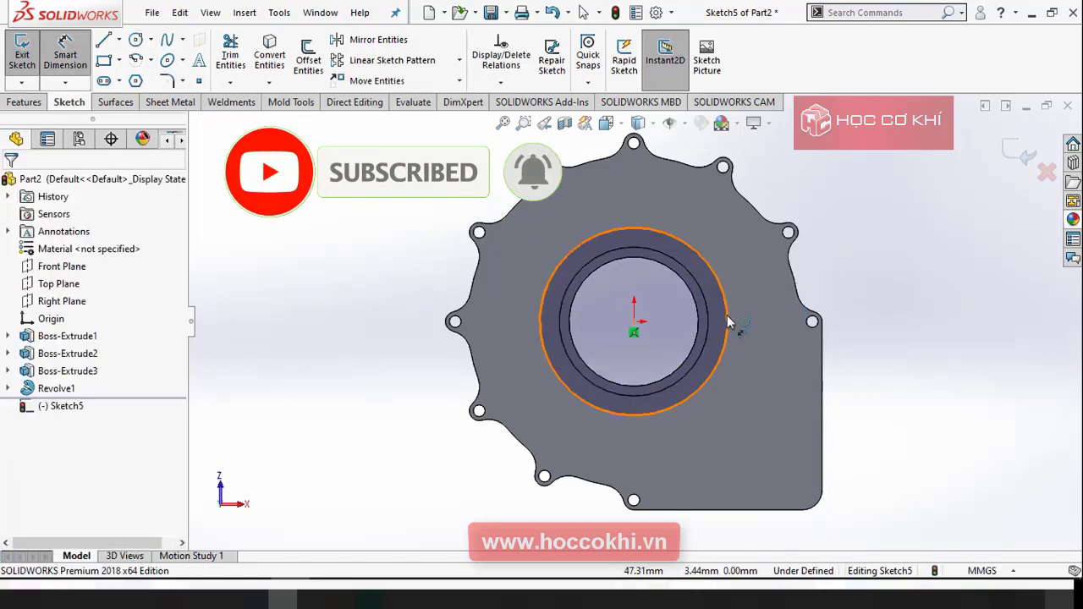
click(727, 321)
click(755, 302)
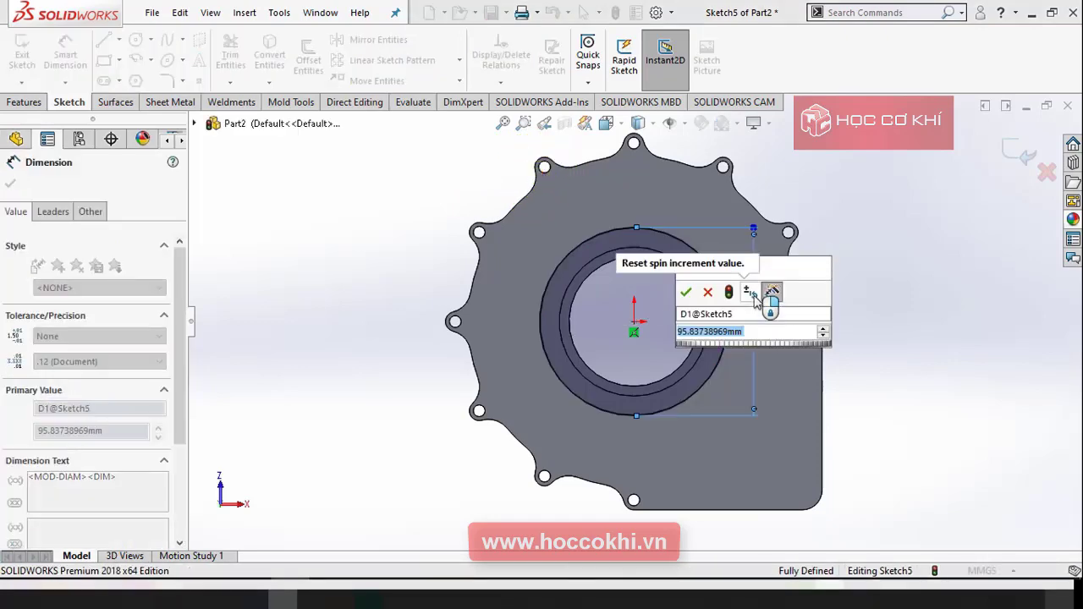
text(94)
key(Return)
click(884, 341)
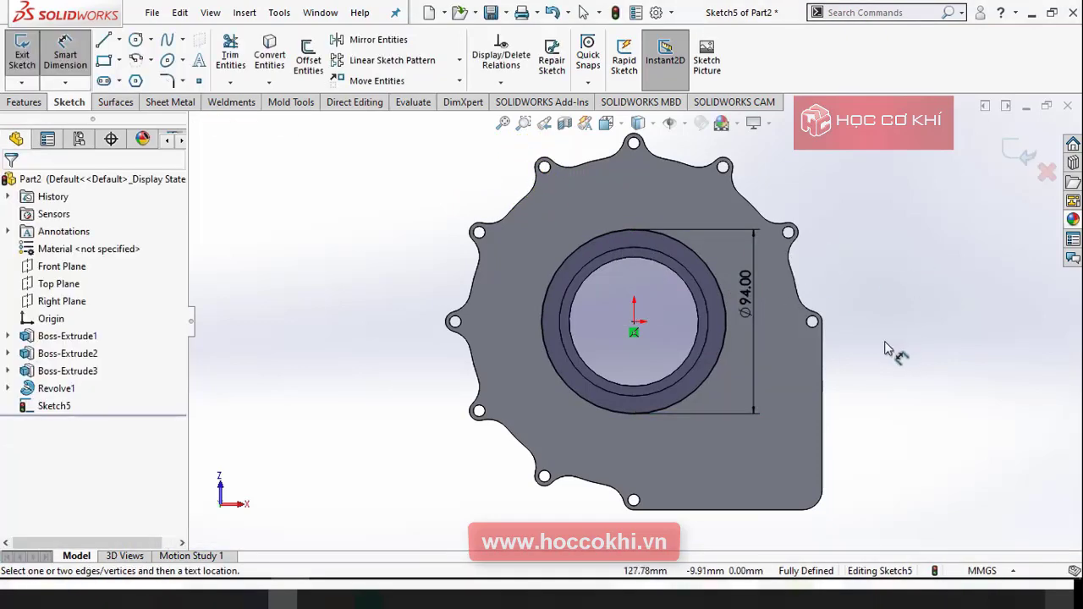
Sketch a larger circle about 140 mm in diameter centred on the origin, after checking the recess diameters in the PDF drawing
scroll(884, 341, up, 2)
key(alt+Tab)
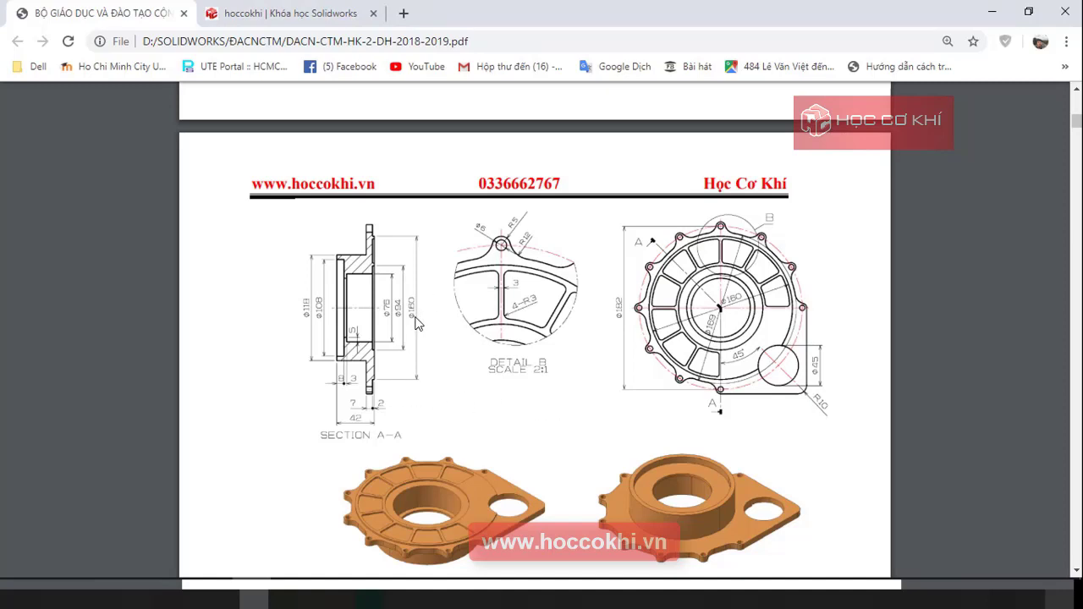
key(alt+Tab)
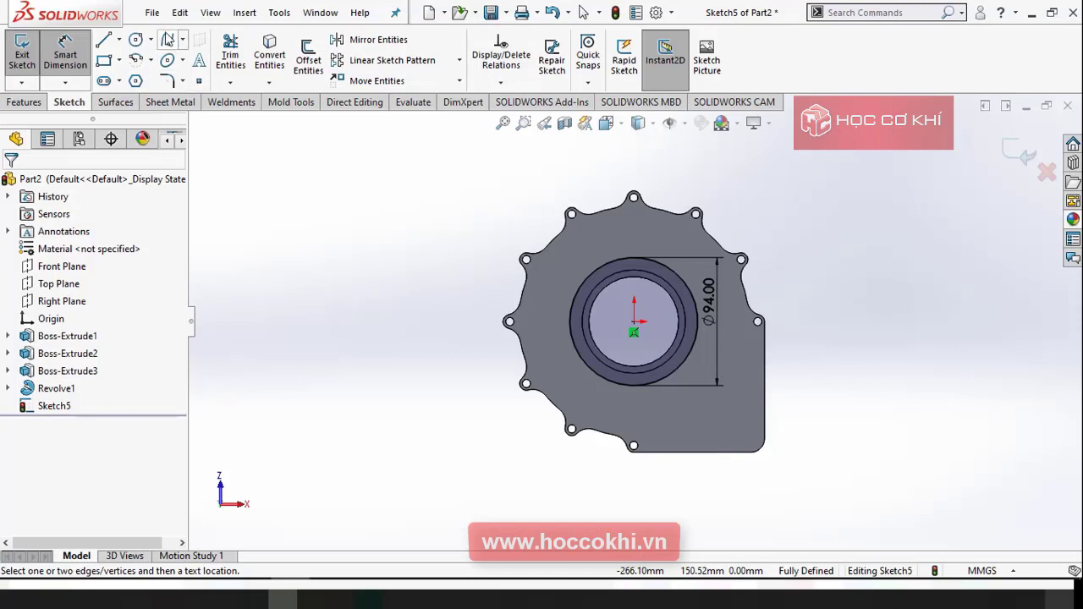
click(136, 40)
click(634, 322)
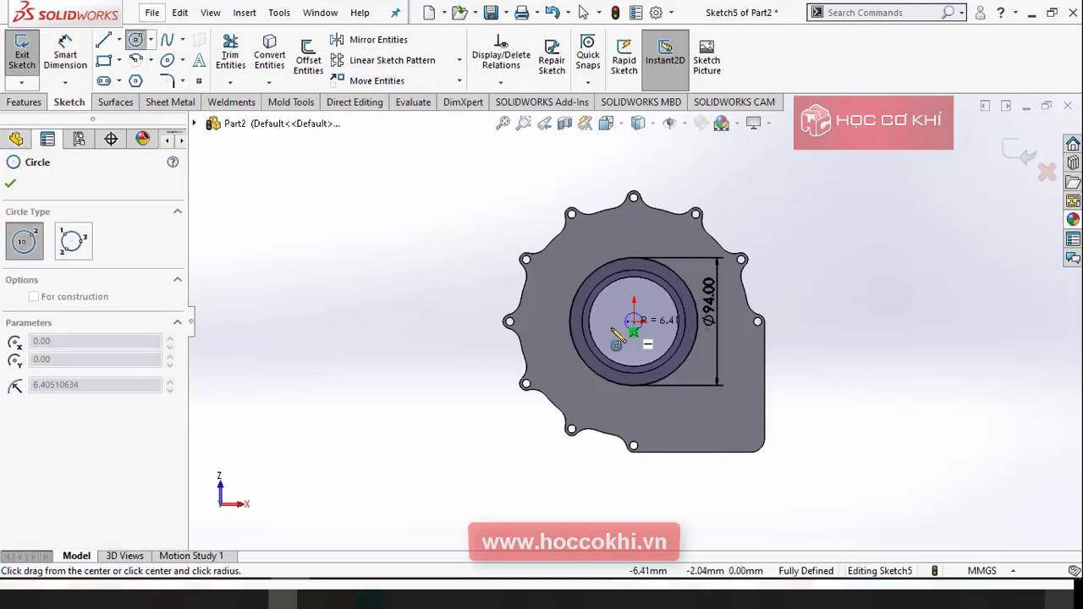
click(558, 381)
key(Escape)
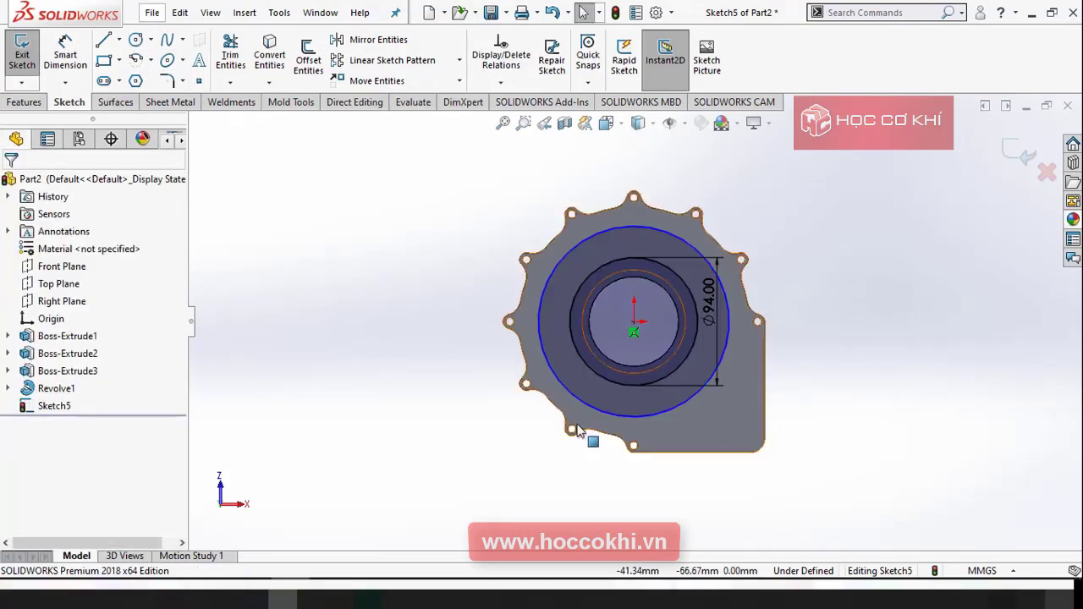
Set the diameter of the larger circle to 160 mm
right_drag(455, 476, 512, 362)
scroll(520, 376, down, 2)
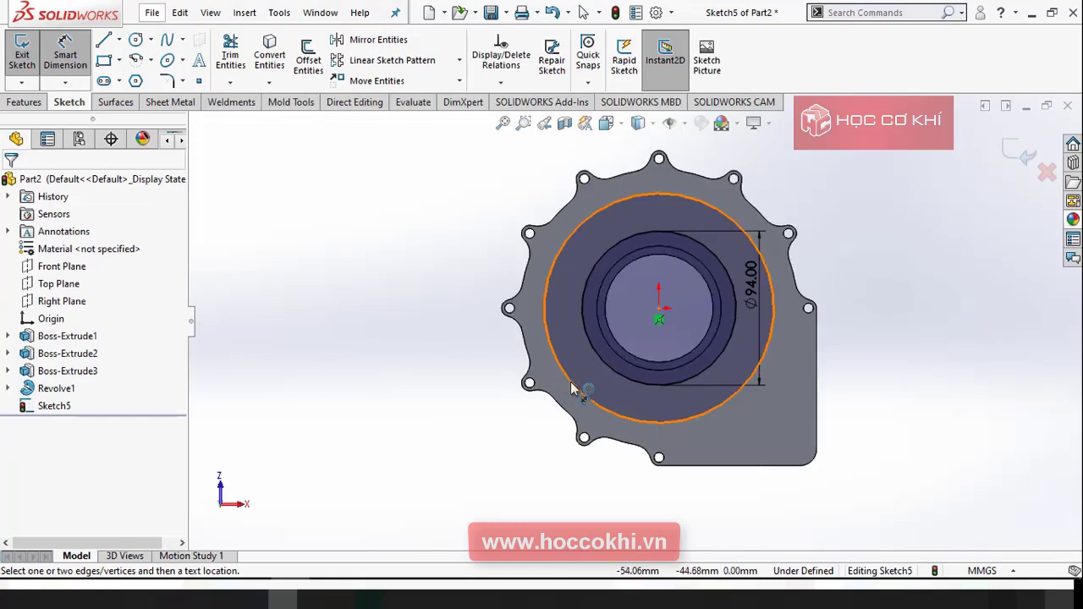
click(573, 390)
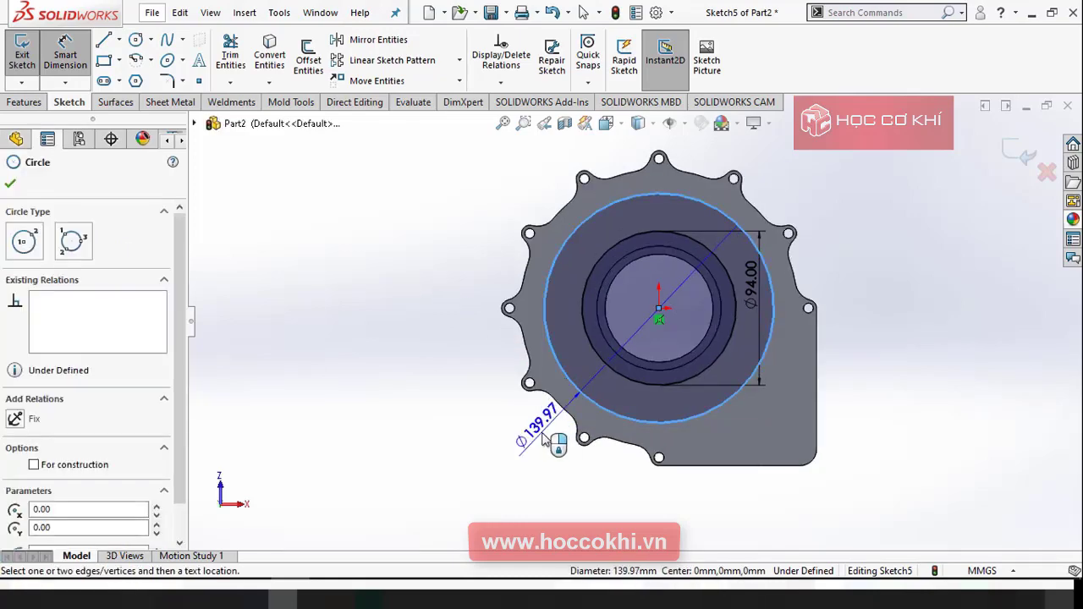
click(546, 440)
text(160)
key(Return)
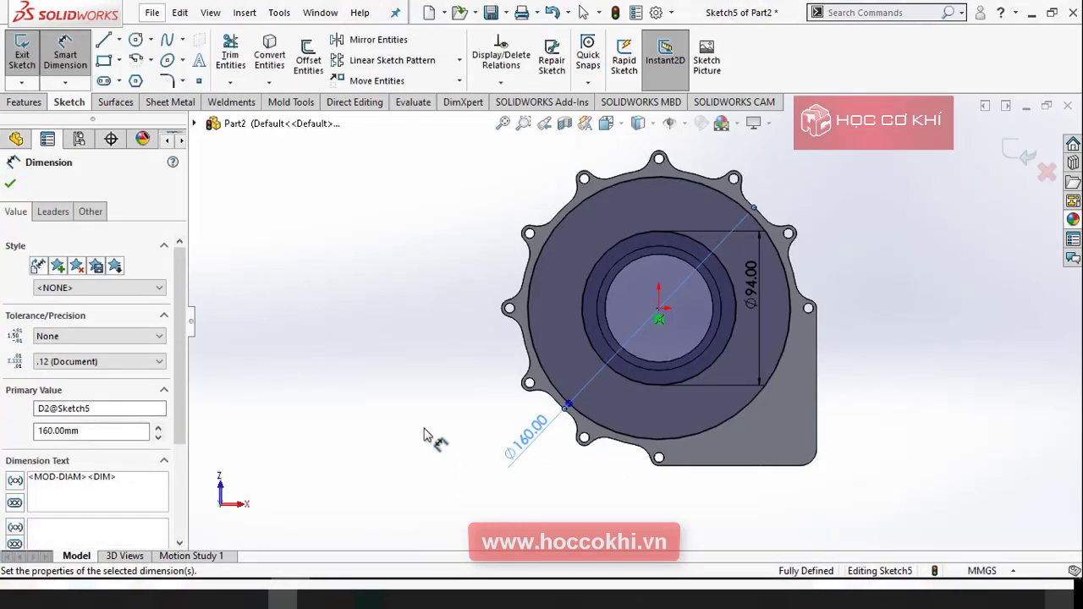
key(Escape)
key(Escape)
scroll(606, 295, down, 1)
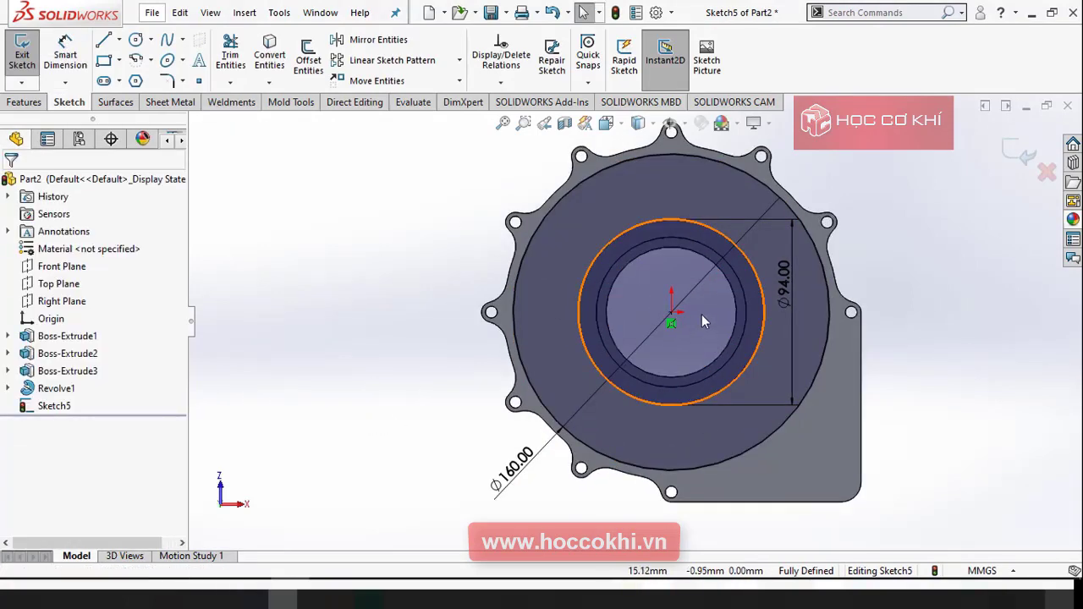
Sketch a vertical centerline about 91 mm long from the origin down to the centre of the lowest bolt hole
key(alt+Tab)
key(alt+Tab)
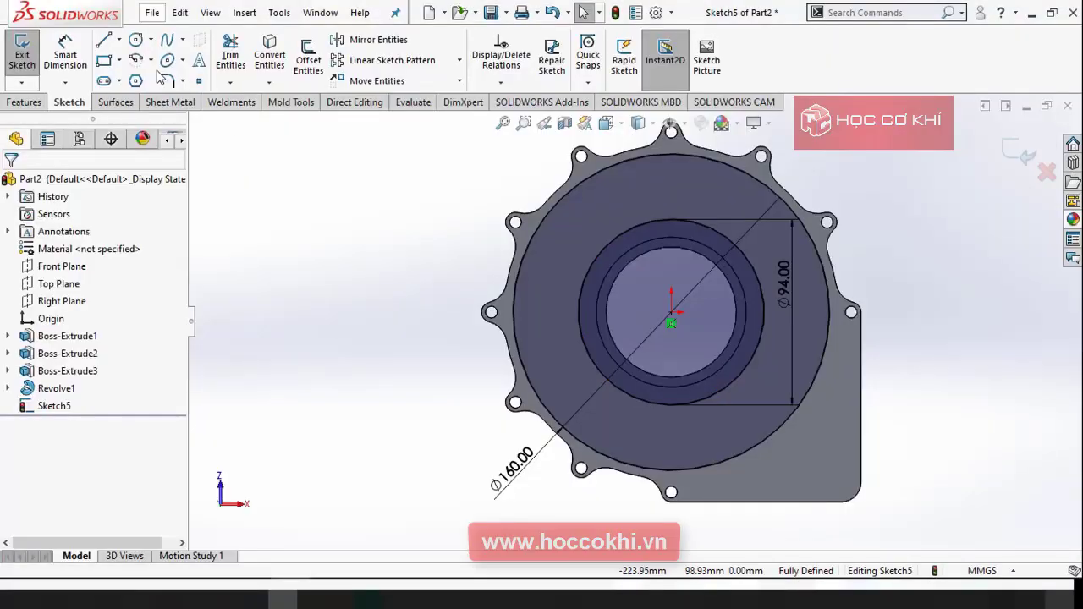
click(118, 39)
click(139, 80)
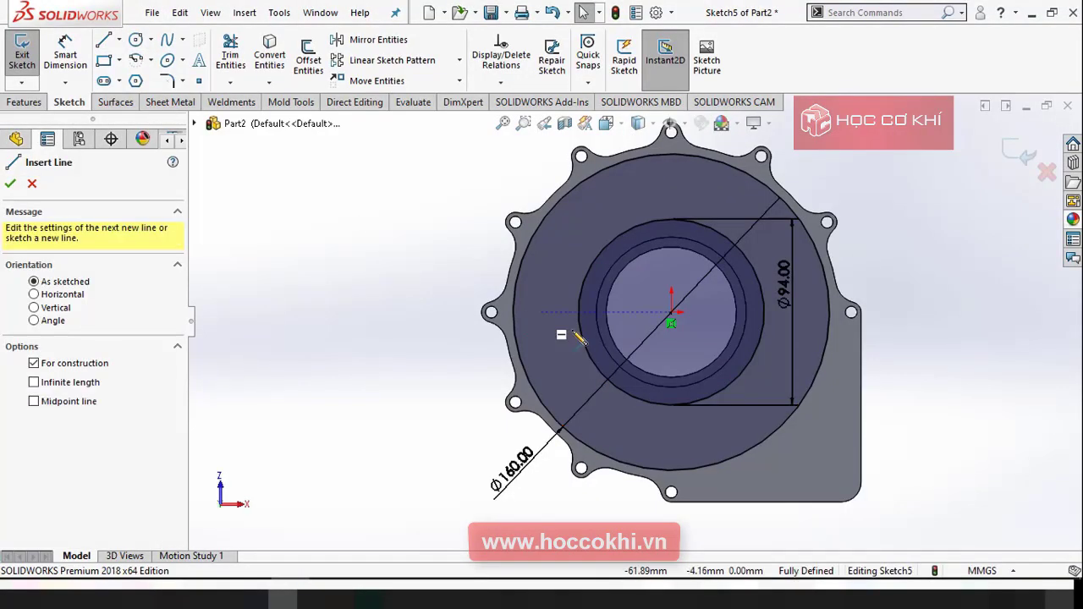
click(670, 322)
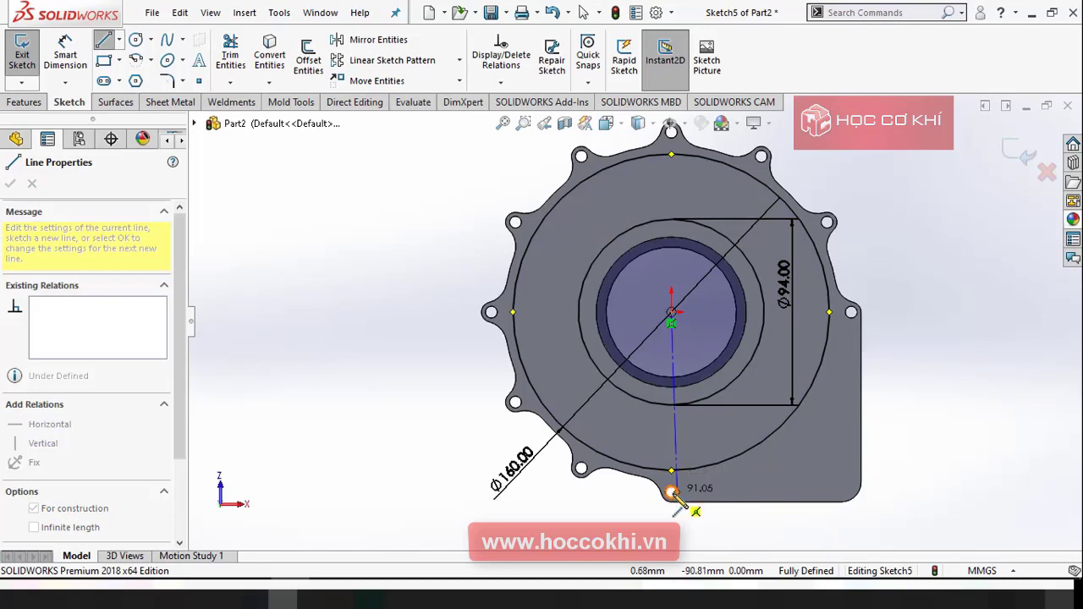
scroll(668, 495, down, 5)
scroll(659, 423, down, 1)
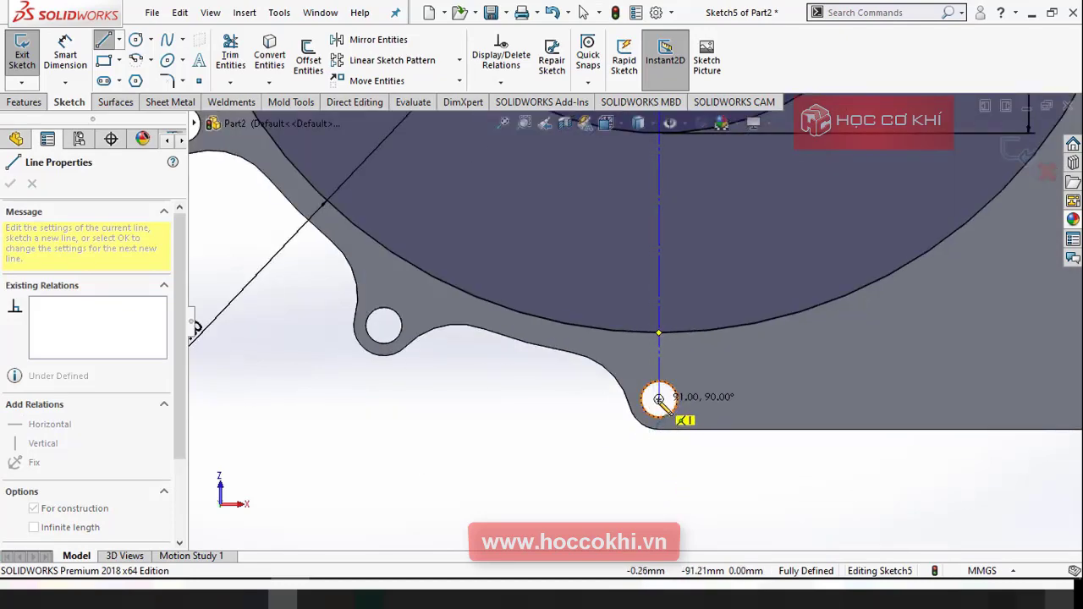
click(659, 401)
key(Escape)
key(f)
scroll(641, 193, down, 3)
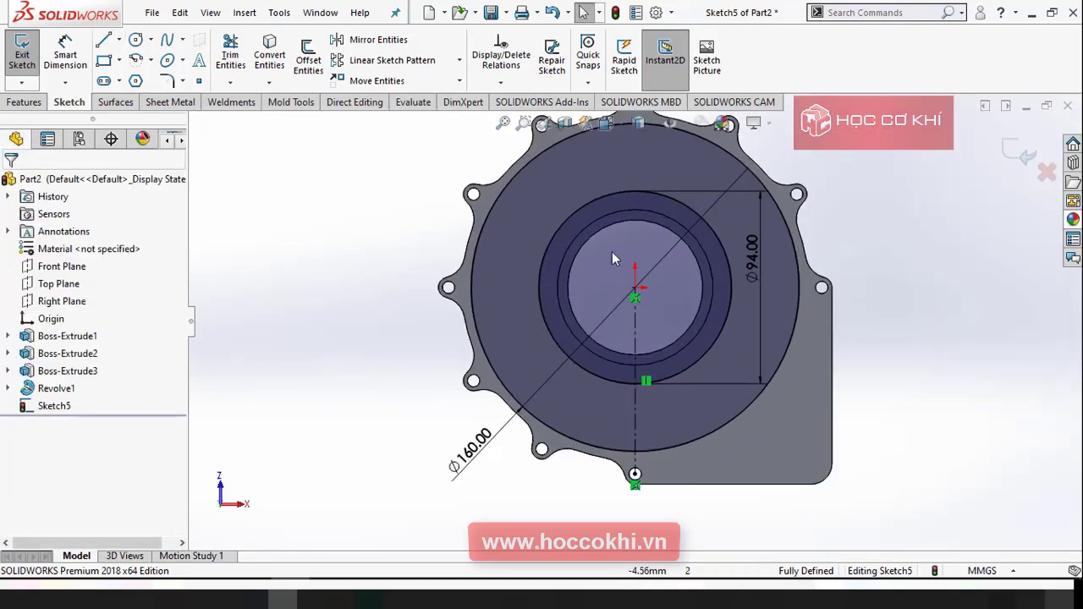
Sketch an angled centerline about 80 mm long from the origin to the lower-left part of the 160 mm circle
click(118, 40)
click(135, 79)
scroll(605, 312, down, 3)
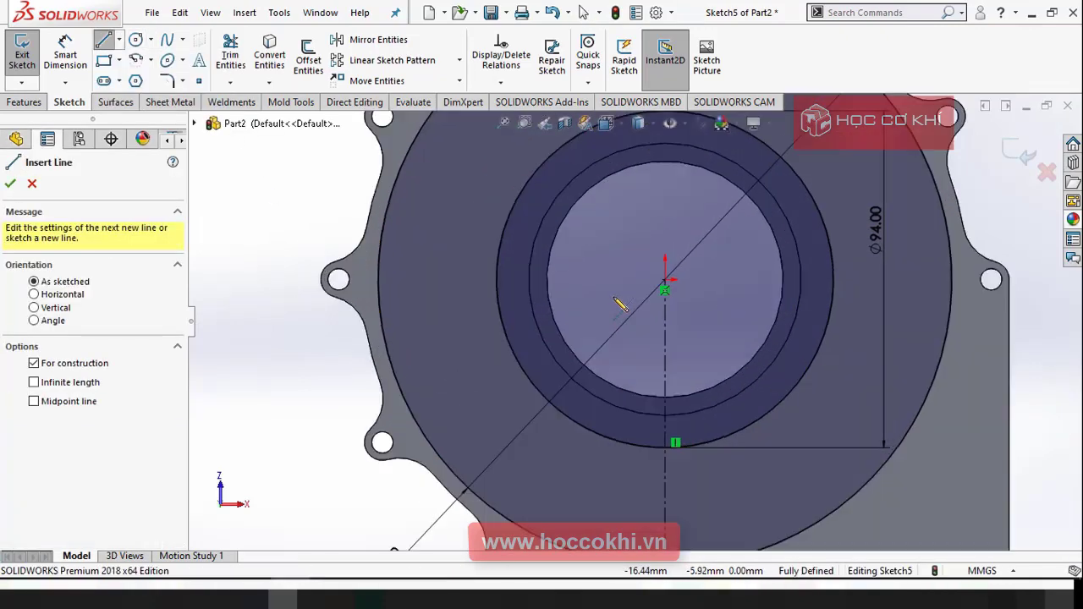
click(665, 288)
scroll(541, 479, up, 2)
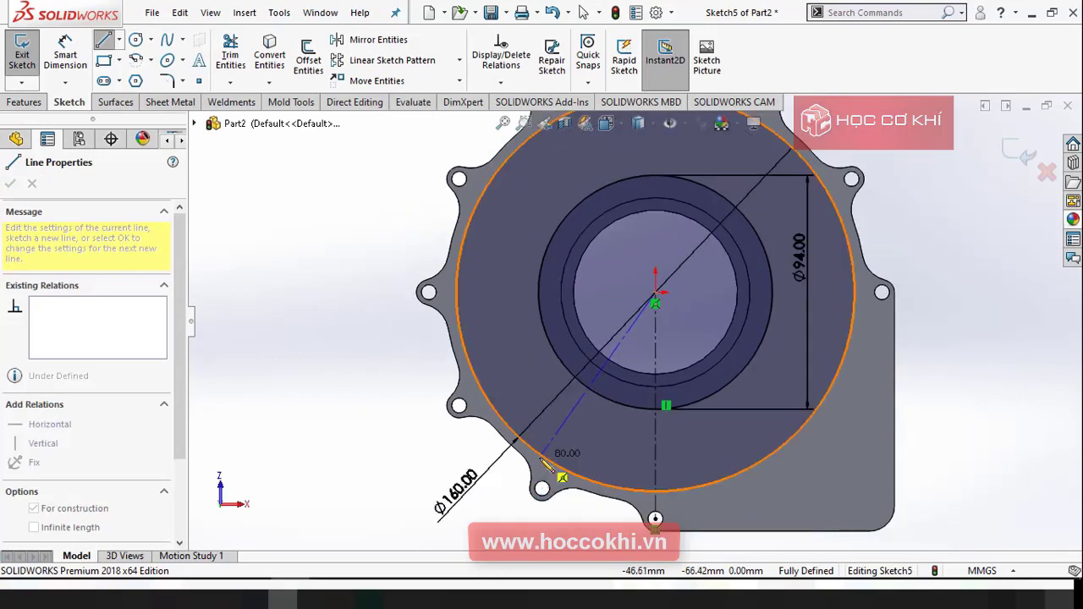
scroll(550, 449, down, 4)
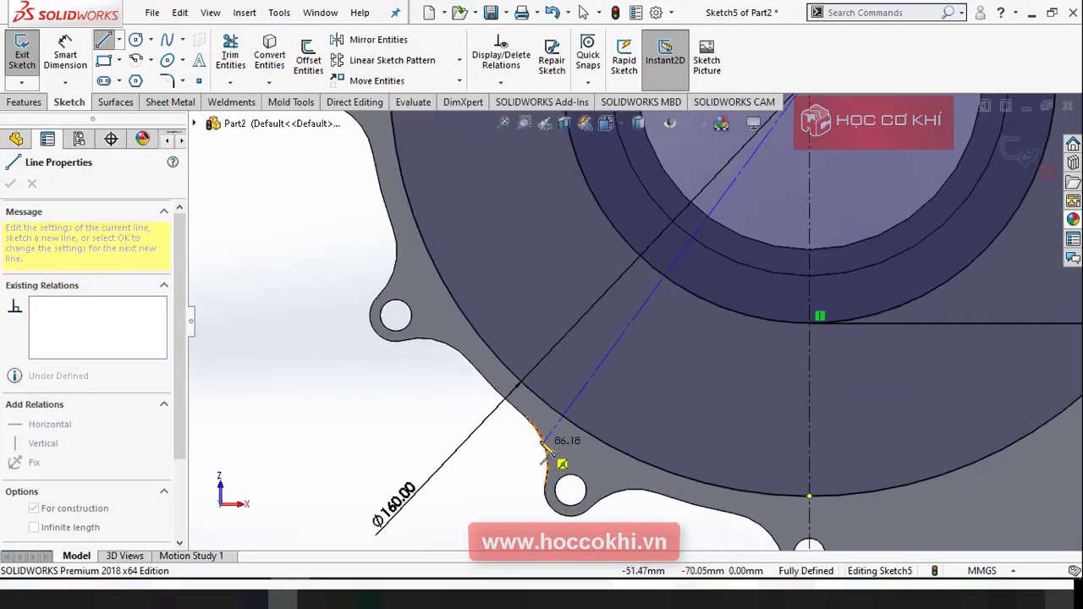
click(552, 401)
key(Escape)
scroll(655, 297, up, 3)
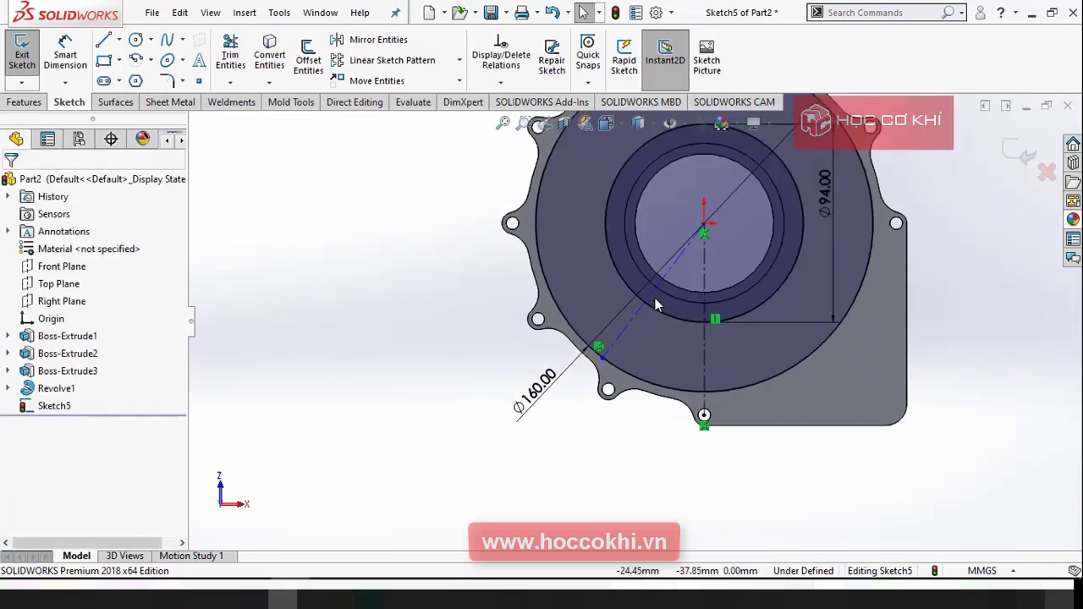
Set the angle between the vertical centerline and the angled centerline to 30°
scroll(657, 287, down, 1)
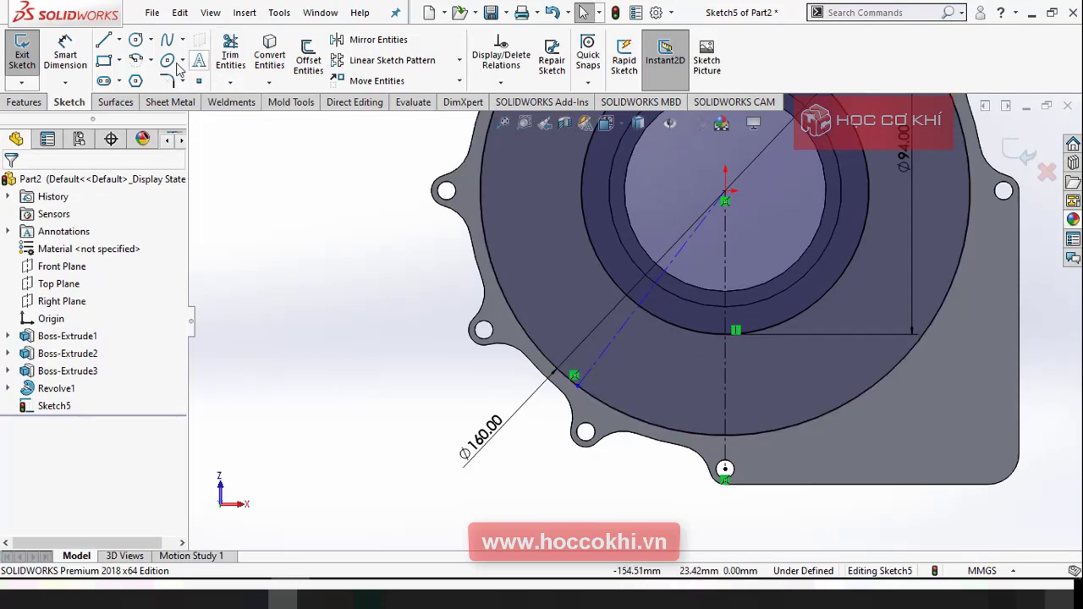
click(66, 55)
click(676, 265)
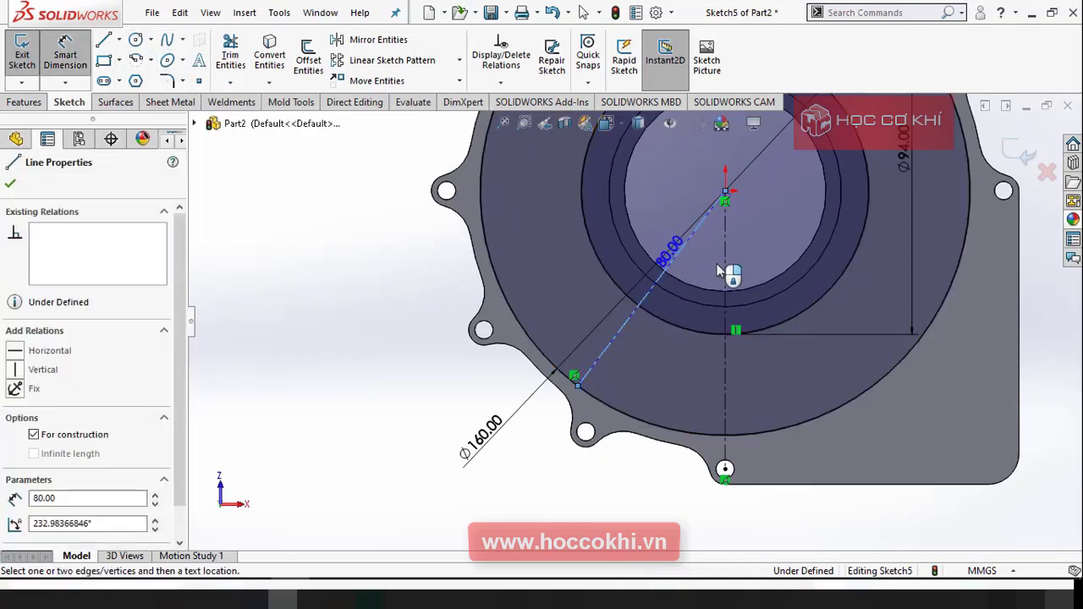
click(725, 273)
click(704, 271)
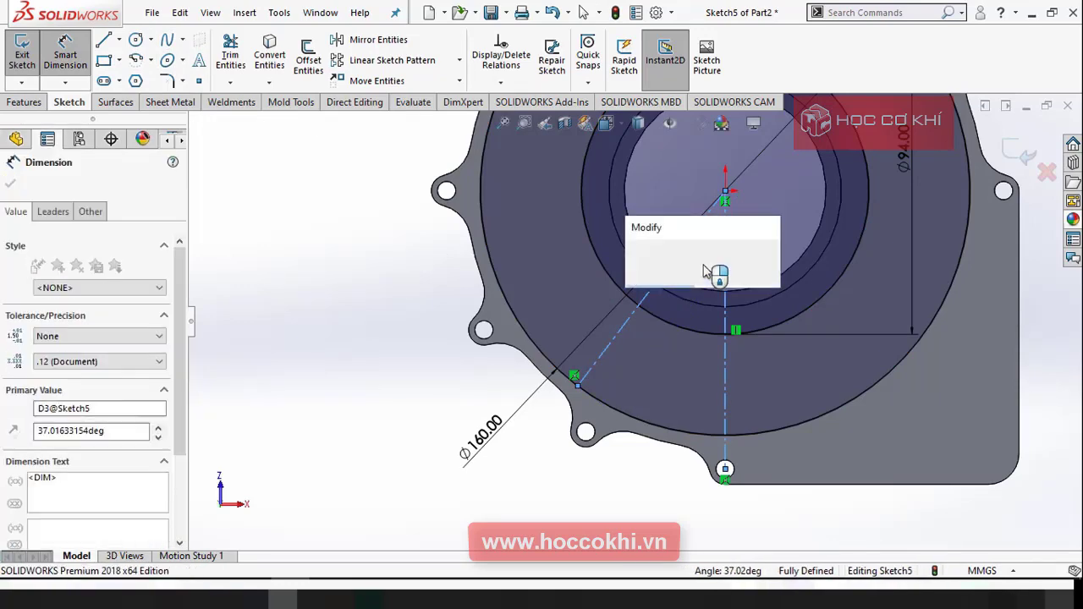
text(30)
key(Return)
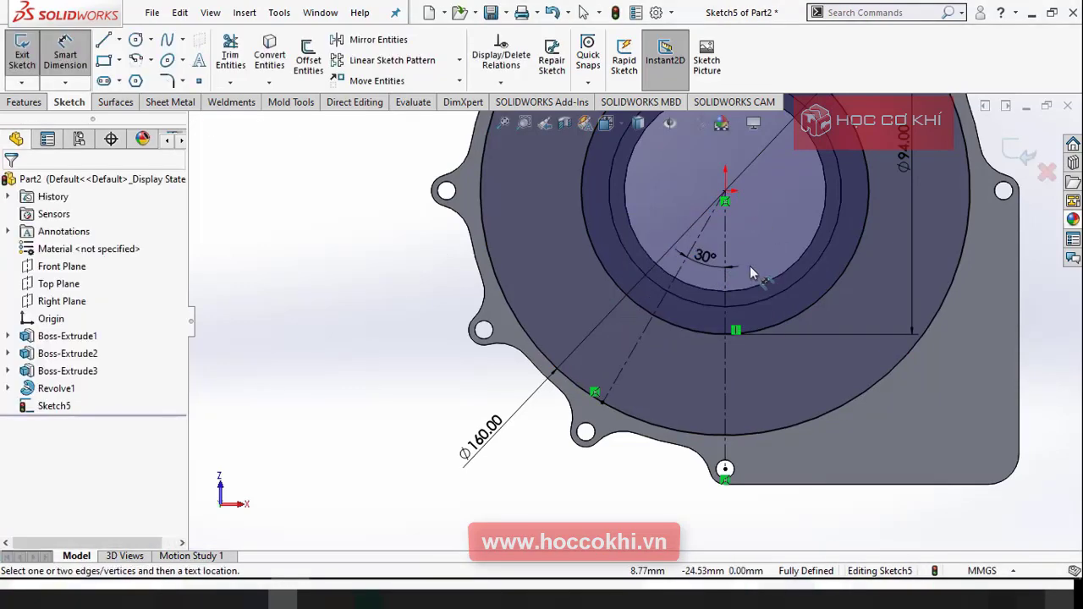
scroll(736, 268, down, 2)
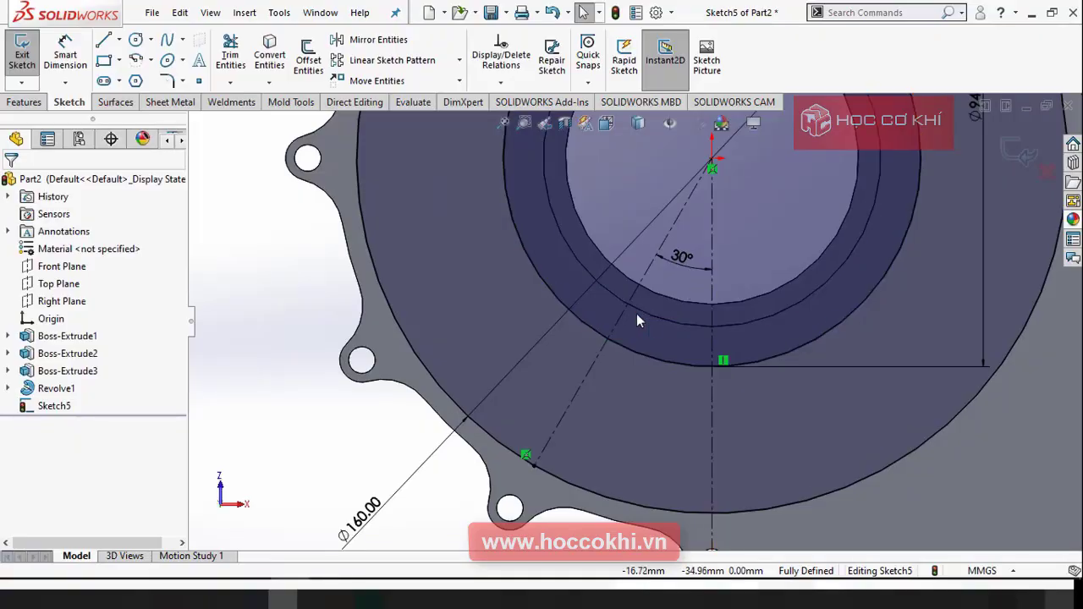
After checking the rib detail in the PDF, sketch two origin-centred circles, one just outside the 94 mm circle and one just inside the 160 mm circle
key(alt+Tab)
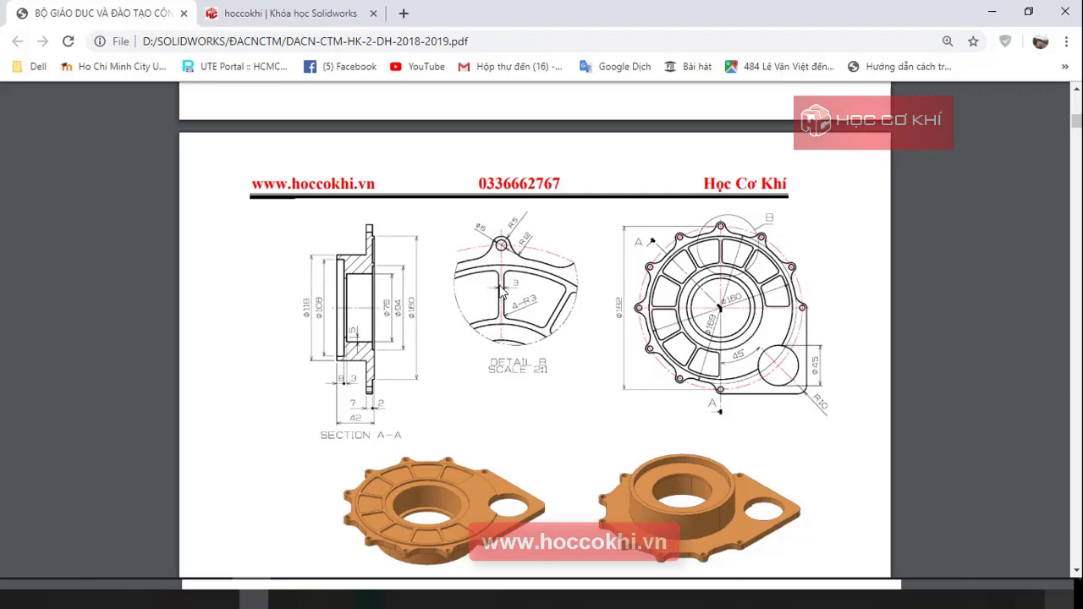
scroll(755, 264, down, 2)
scroll(716, 245, up, 1)
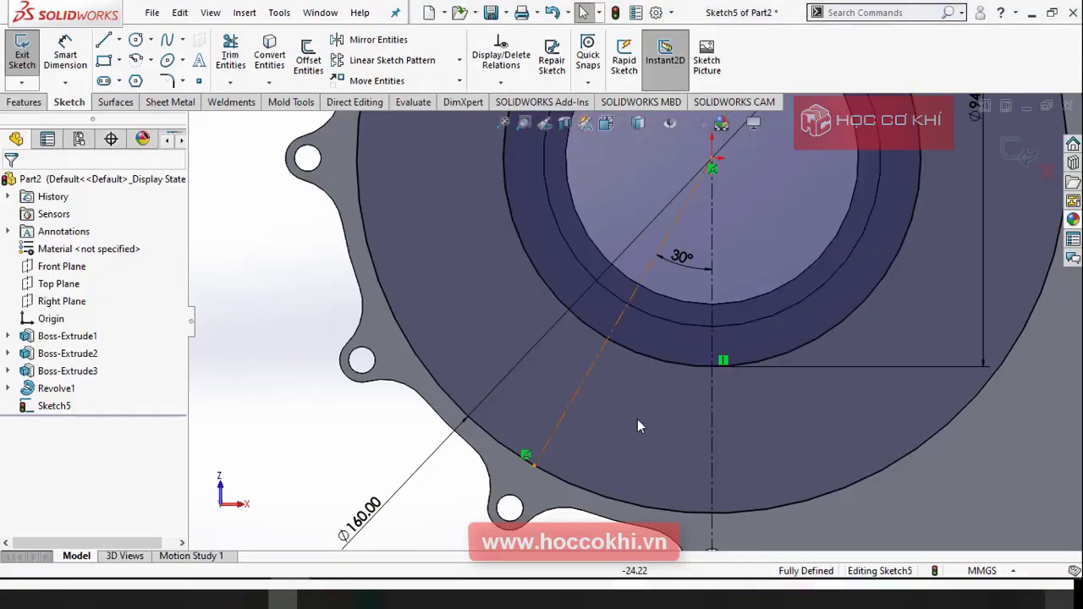
scroll(640, 420, up, 3)
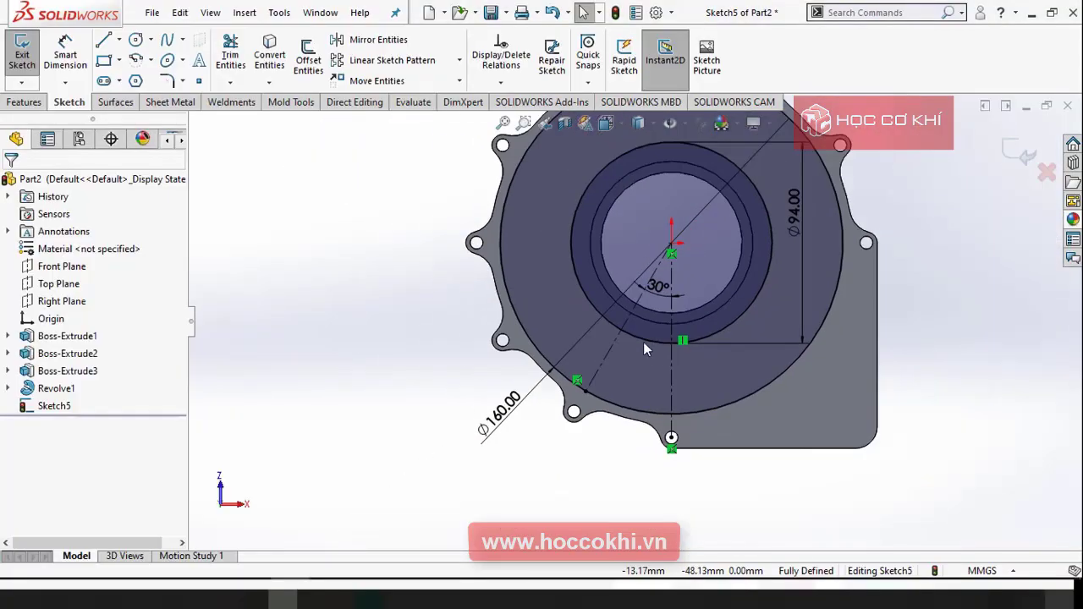
click(135, 41)
scroll(657, 258, down, 4)
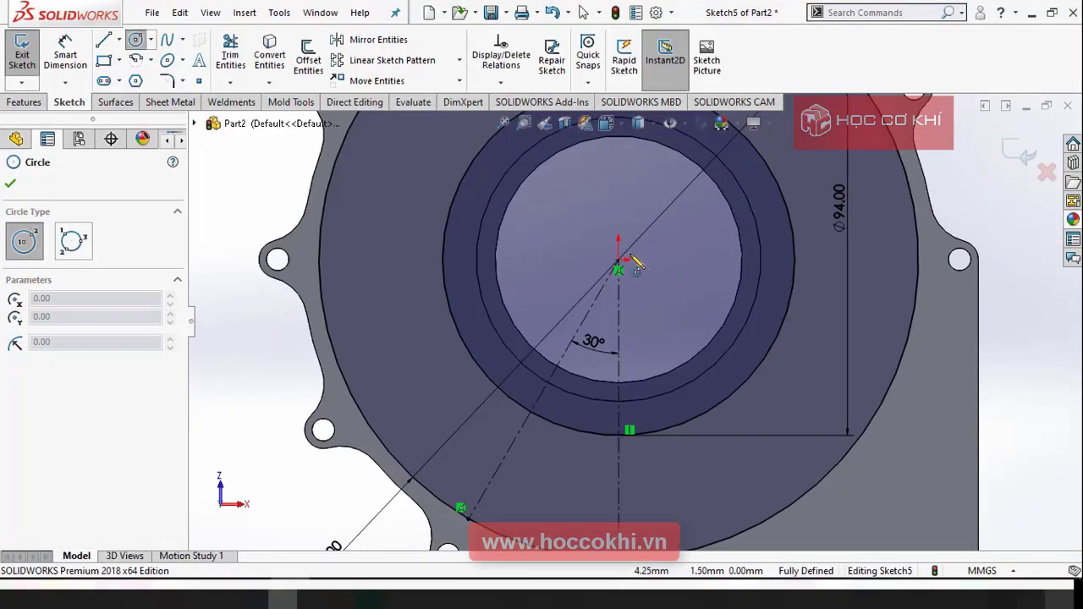
click(618, 270)
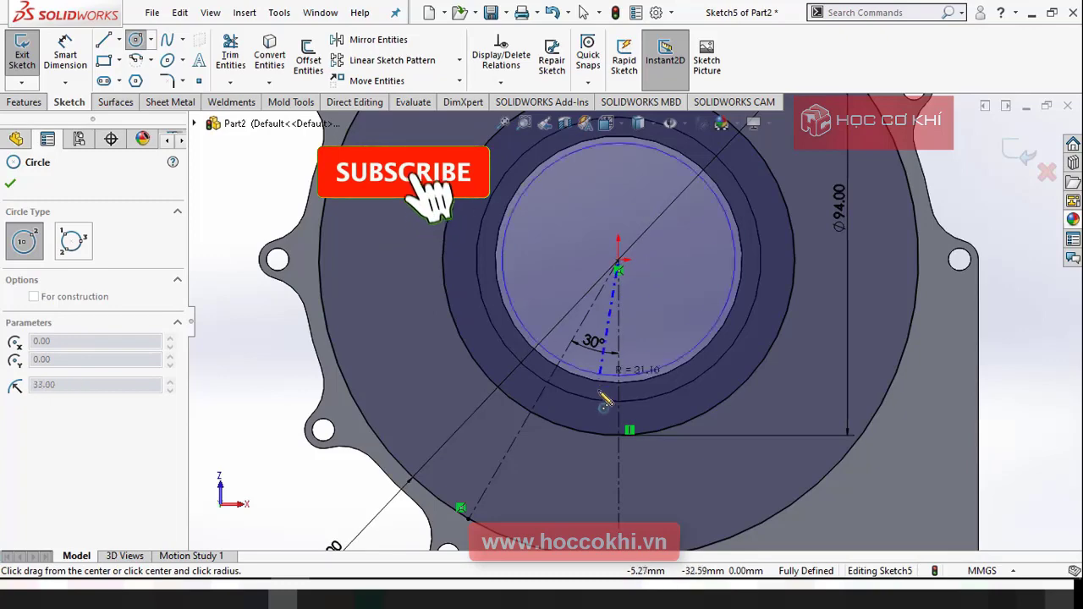
click(575, 456)
click(618, 269)
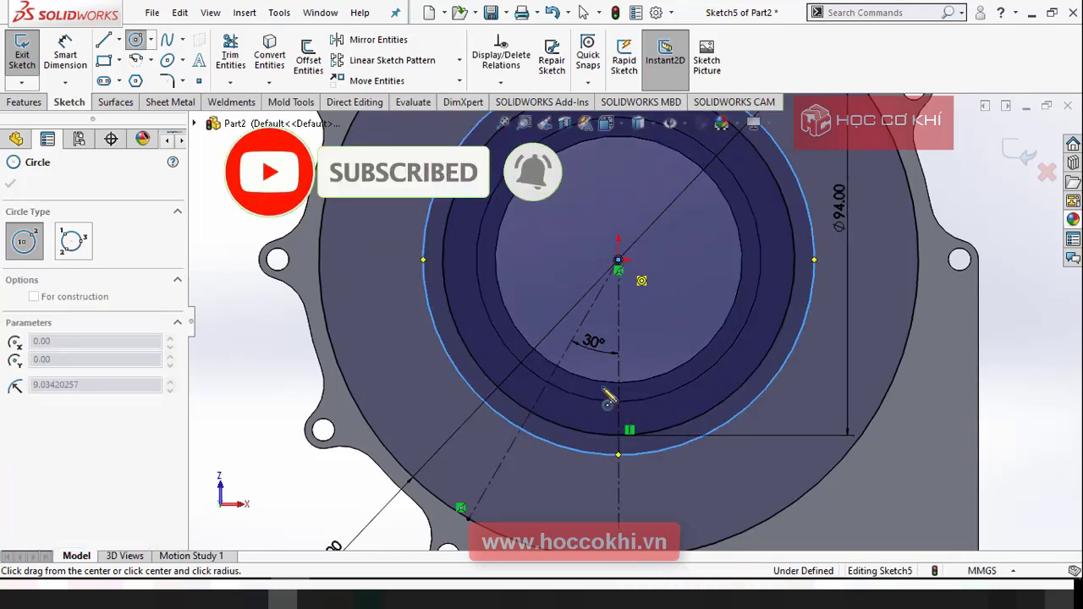
click(538, 522)
key(Escape)
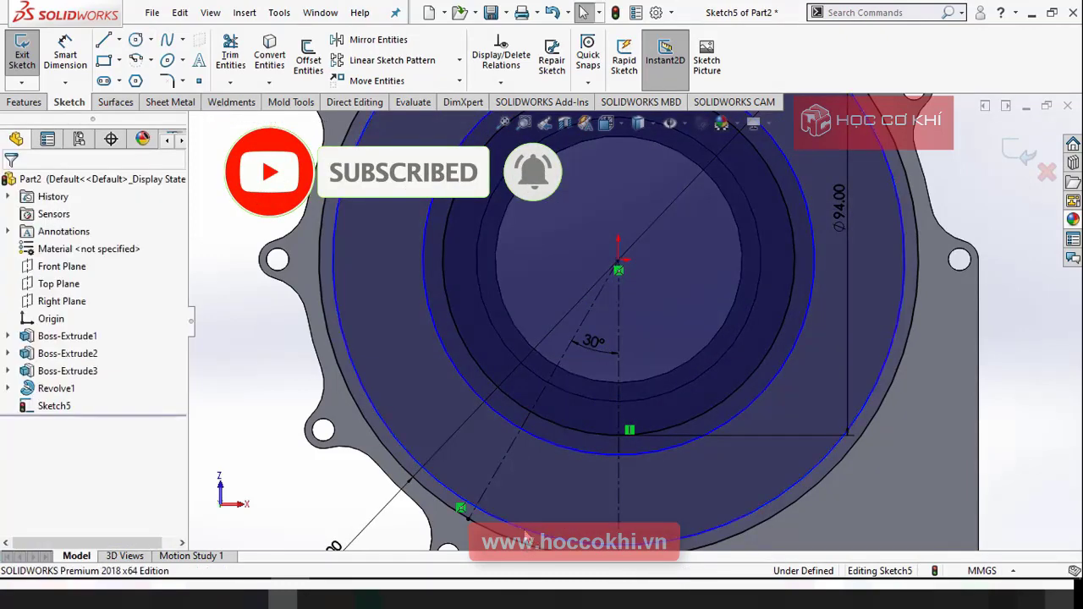
Set the radial gap between the 94 mm circle and the circle just outside it to 3 mm
scroll(631, 333, up, 3)
scroll(559, 462, down, 2)
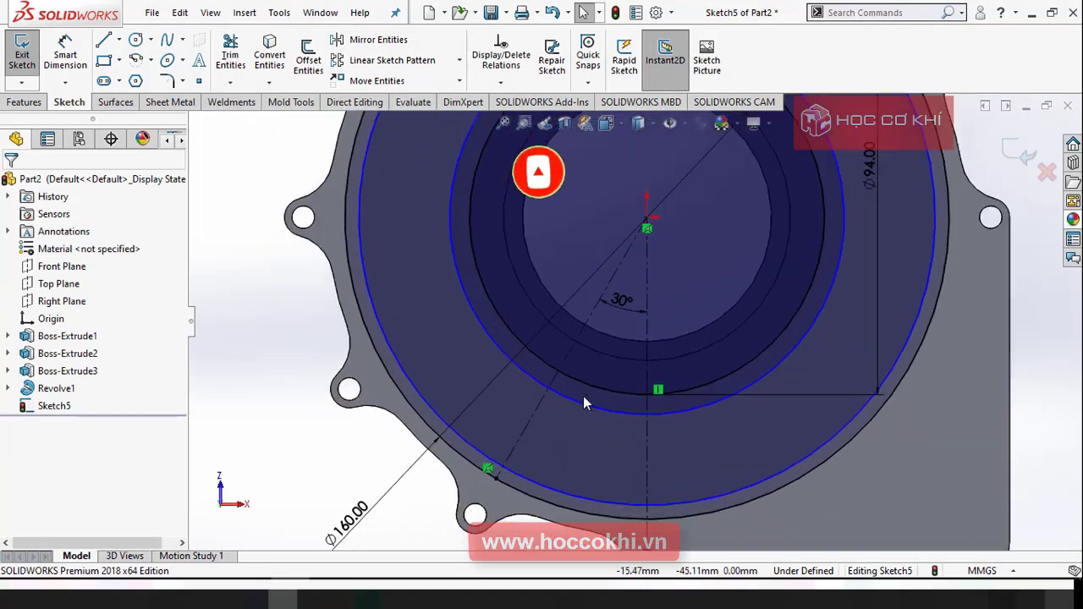
click(65, 55)
scroll(524, 306, down, 1)
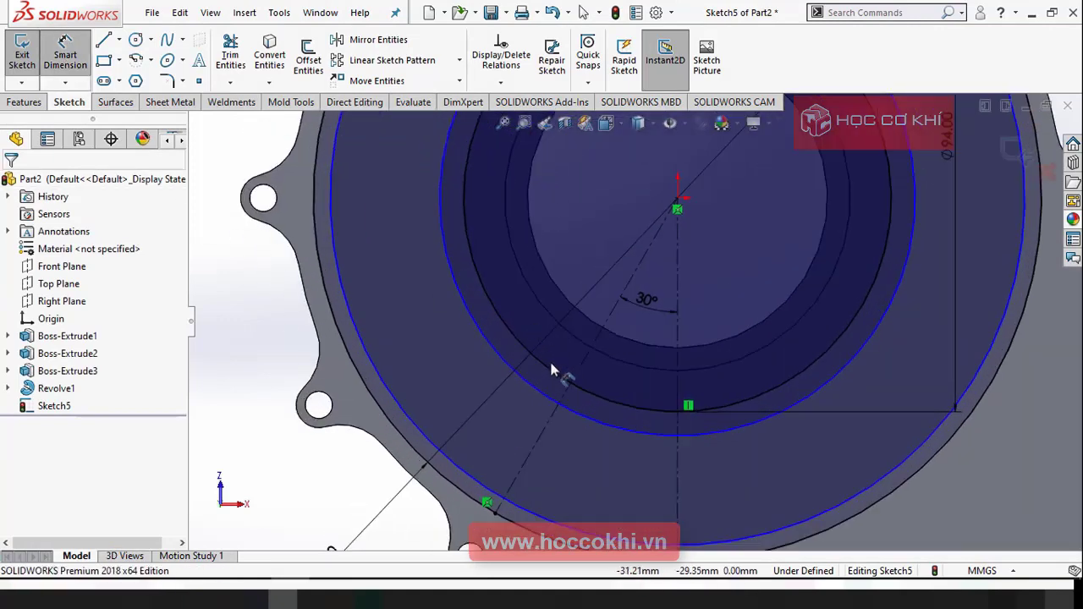
click(594, 412)
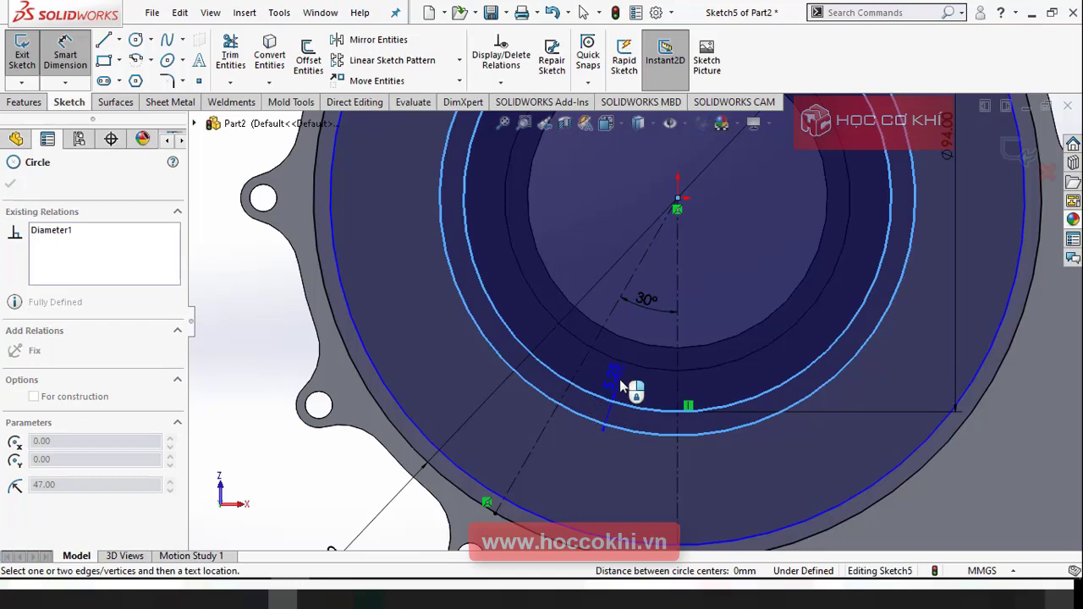
click(620, 379)
key(Return)
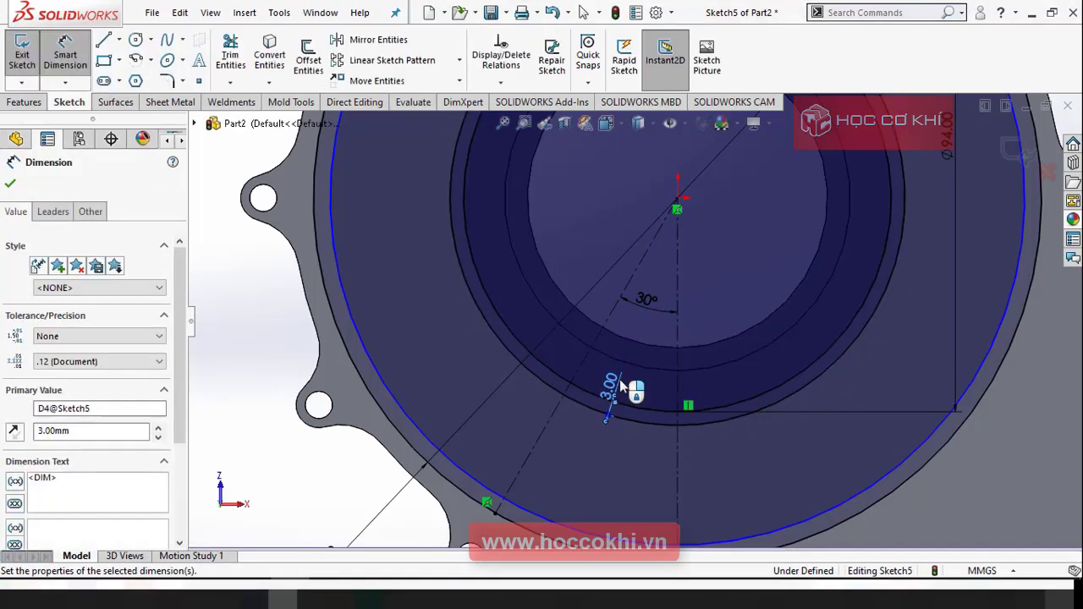
Set the radial gap between the 160 mm circle and the circle just inside it to 3 mm
key(f)
click(732, 437)
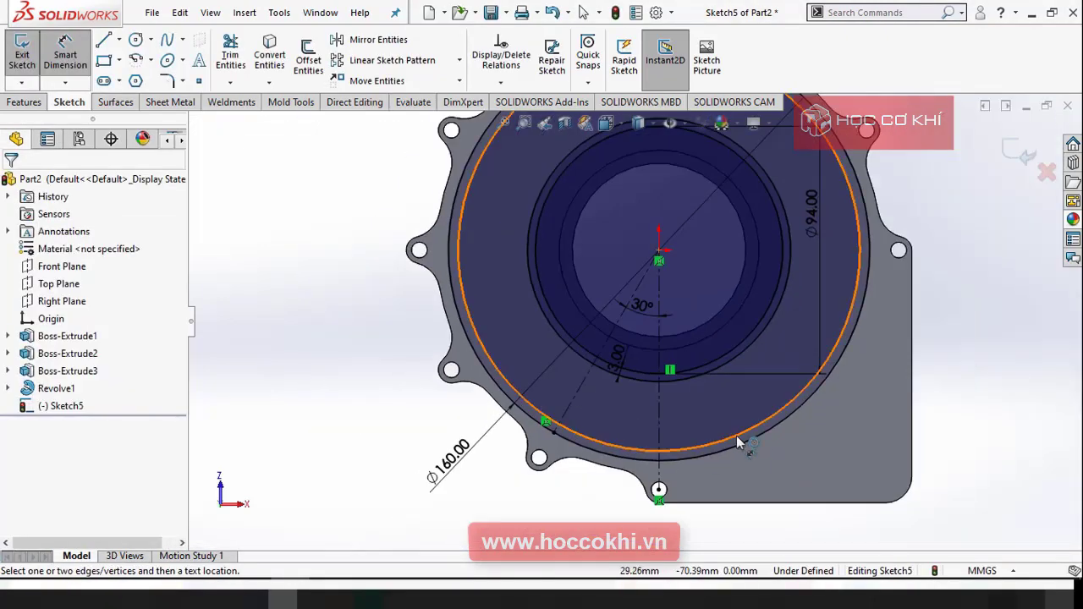
click(741, 443)
click(758, 471)
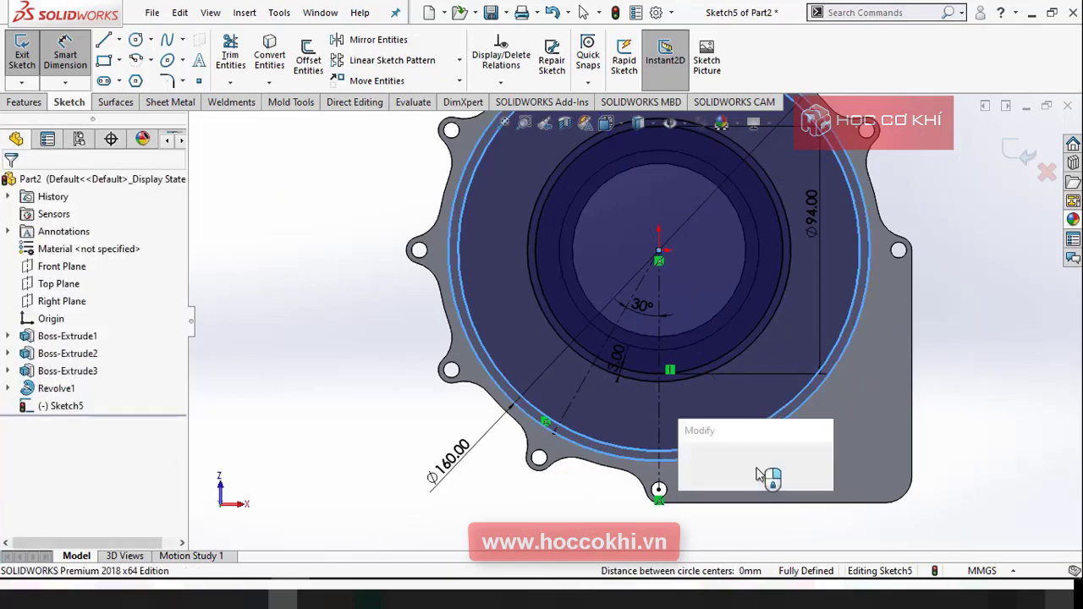
text(3)
key(Return)
key(Escape)
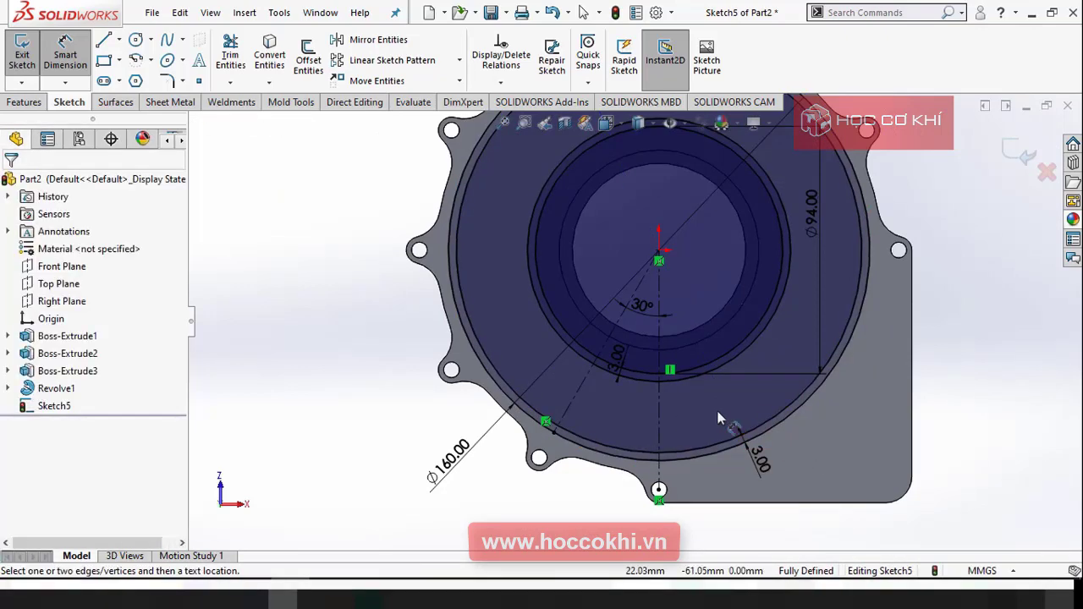
Sketch a line about 27 mm long between the two offset circles, just left of the vertical centerline, and make it parallel to that centerline
scroll(718, 416, down, 2)
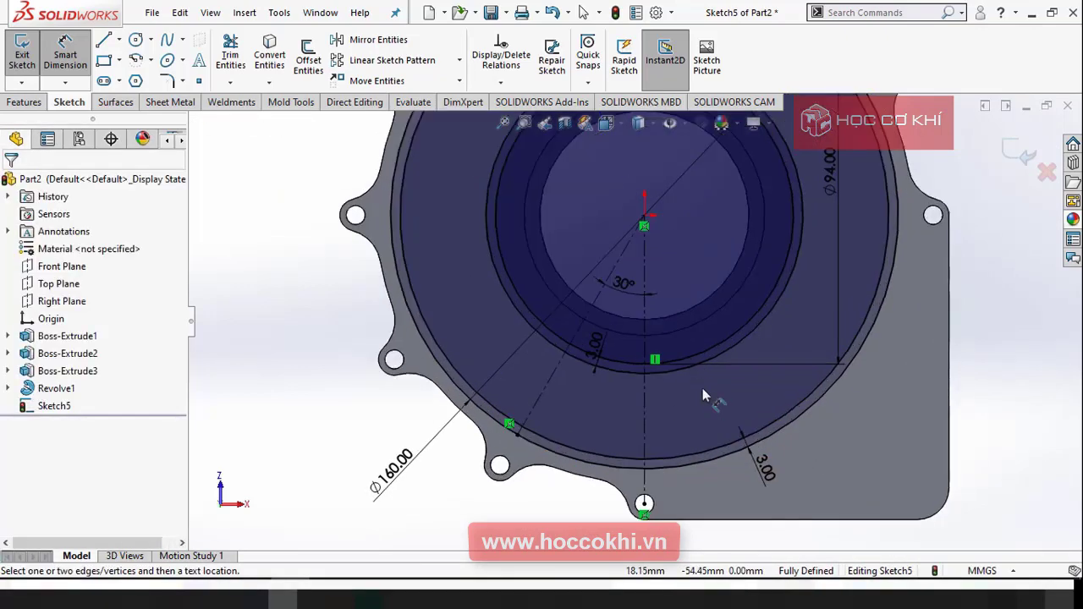
click(103, 40)
scroll(592, 365, down, 2)
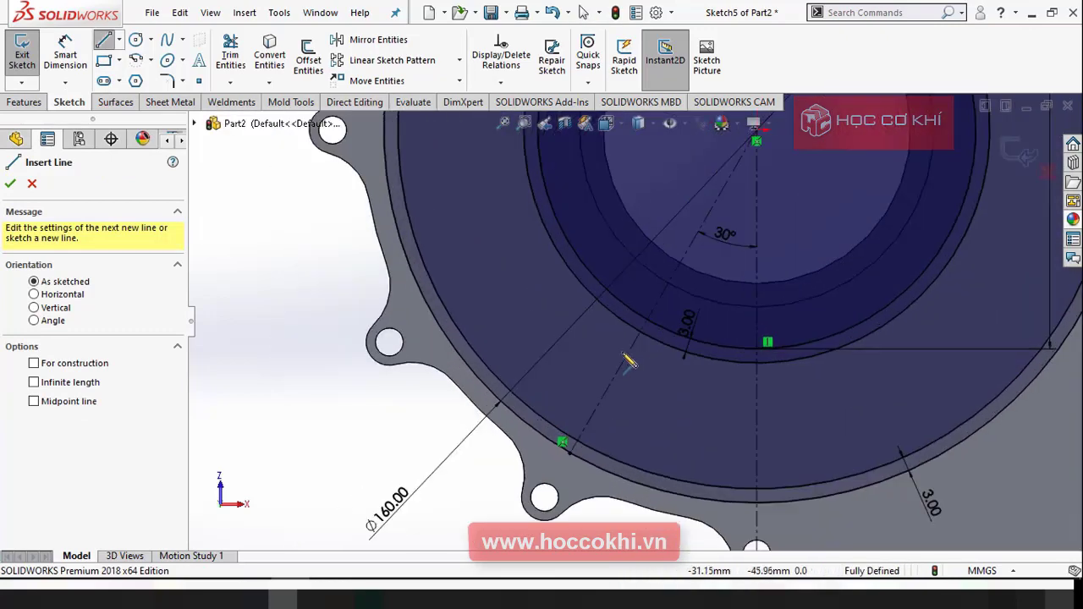
click(722, 488)
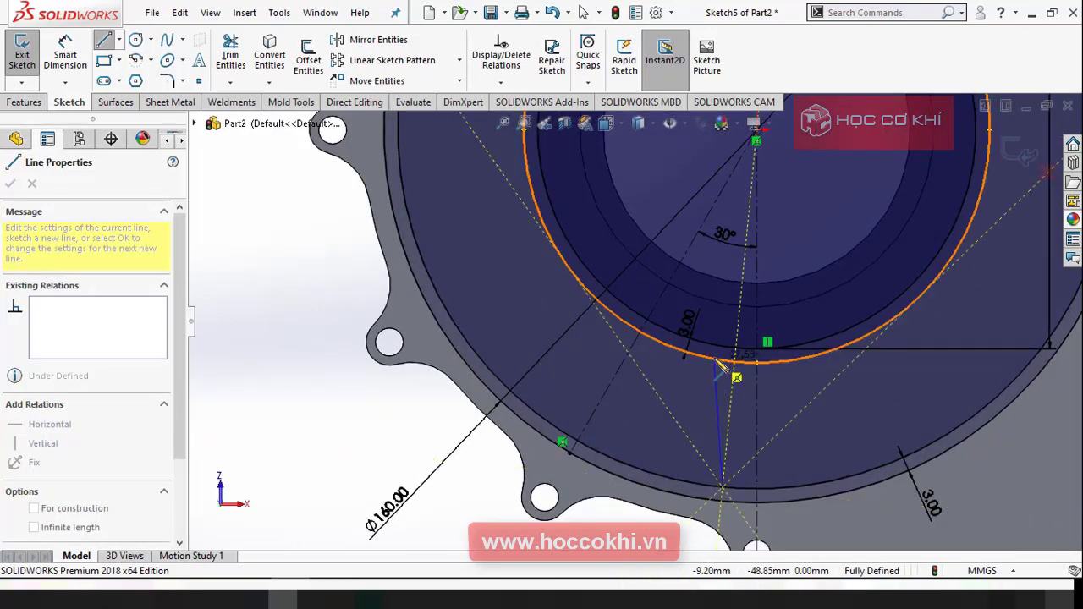
click(715, 365)
key(Escape)
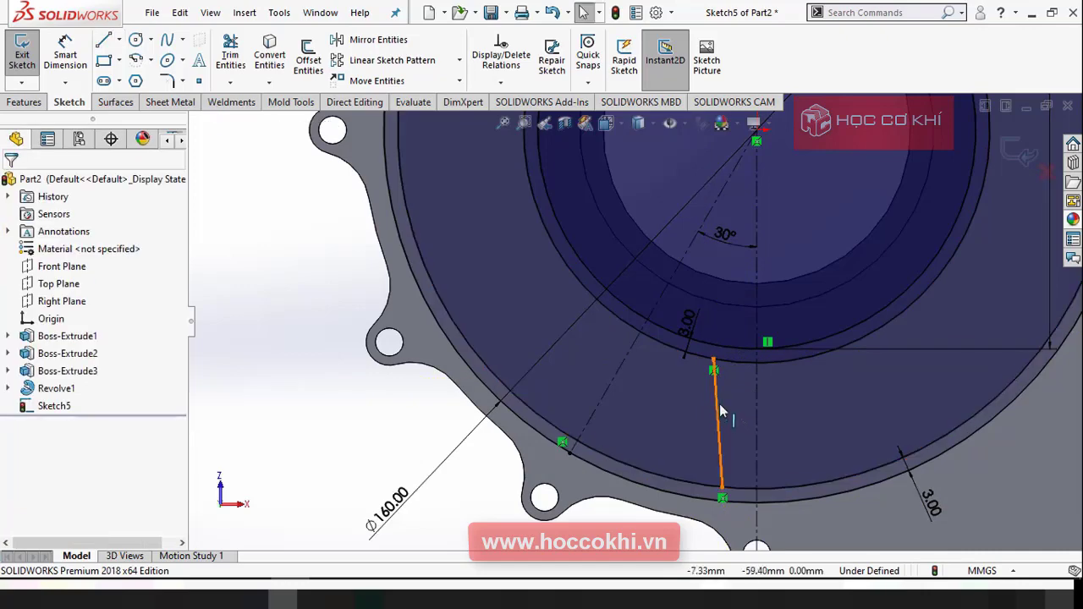
click(719, 406)
ctrl+click(756, 411)
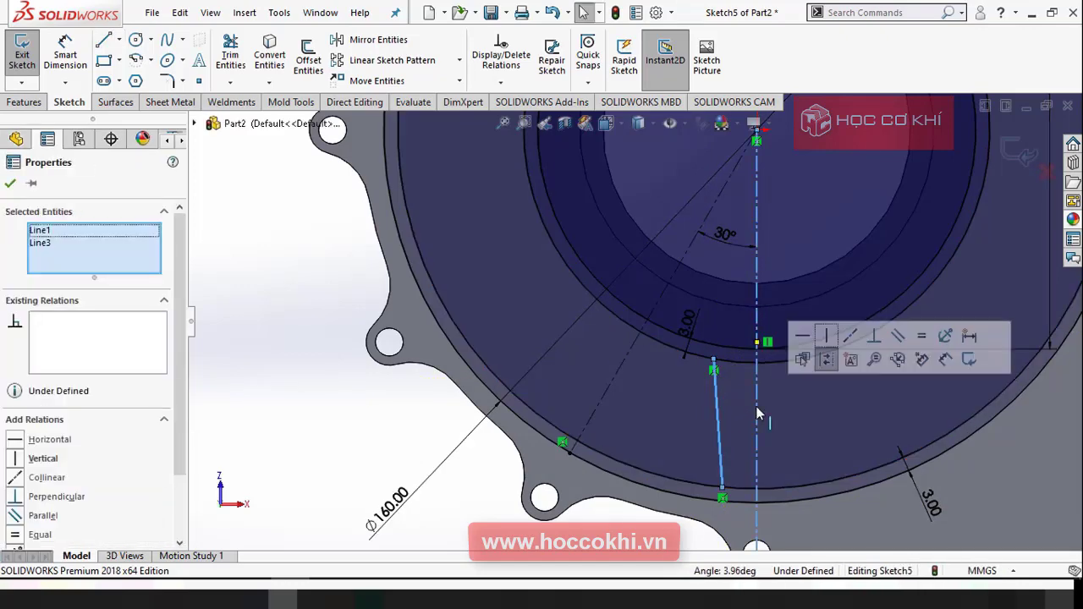
click(827, 360)
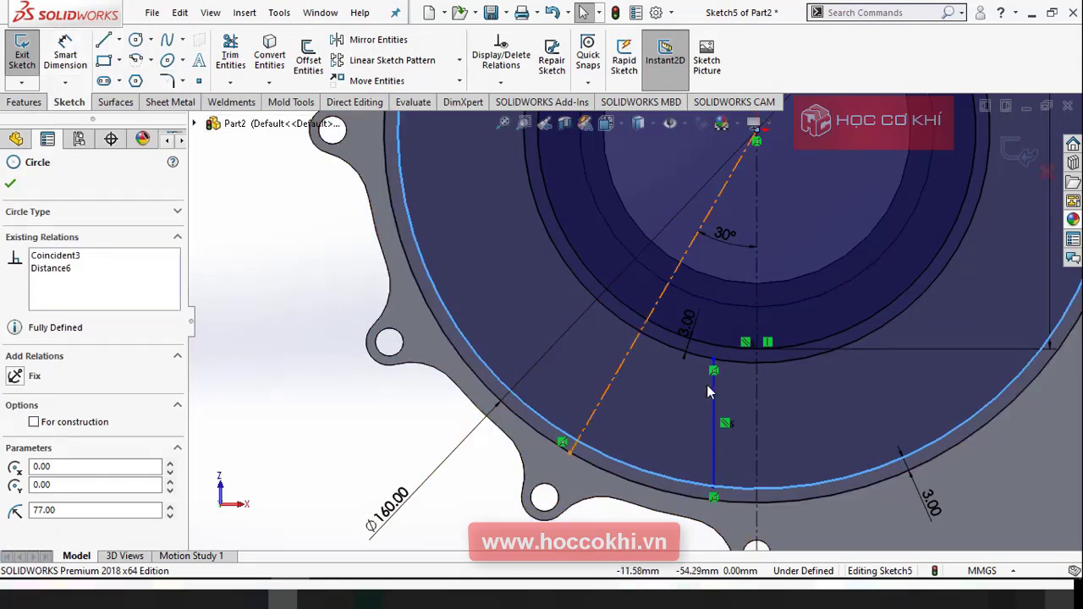
Set the distance between the near-center line and the vertical centerline to 1.5 mm
click(754, 402)
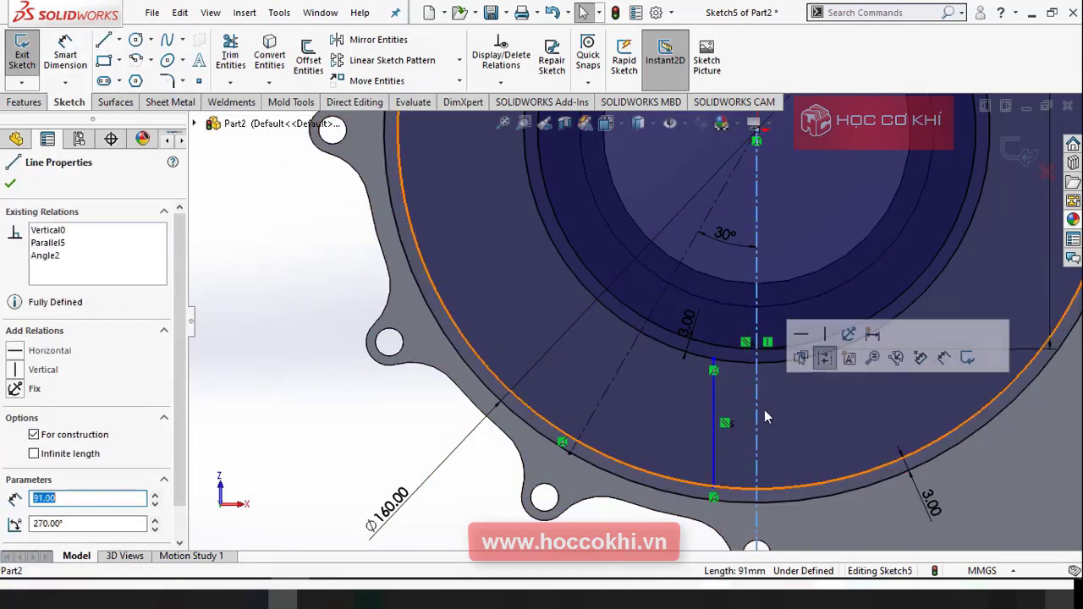
right_drag(272, 332, 272, 280)
click(713, 418)
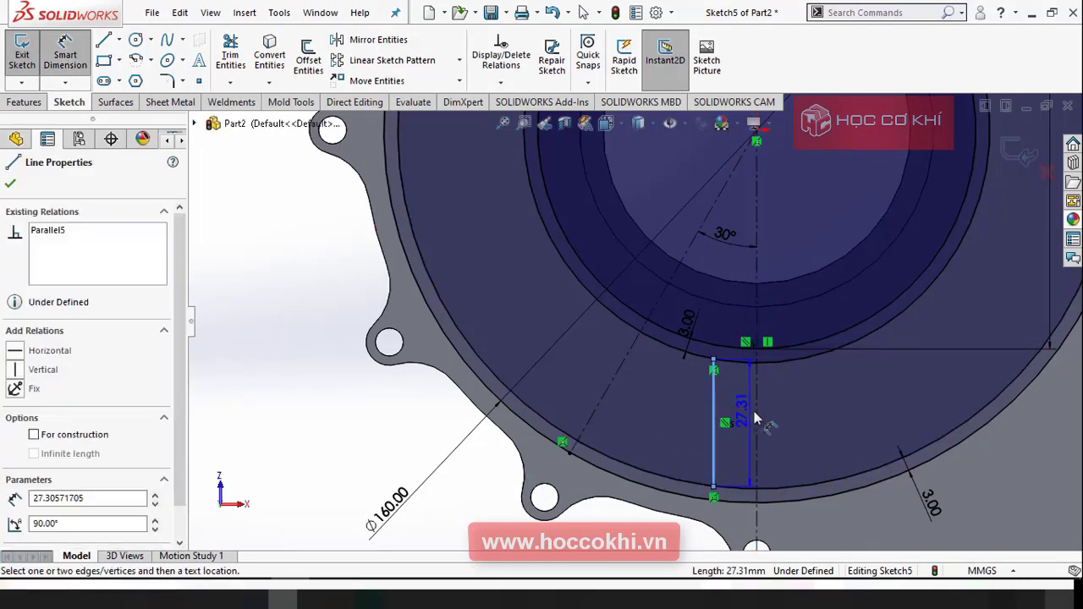
click(756, 415)
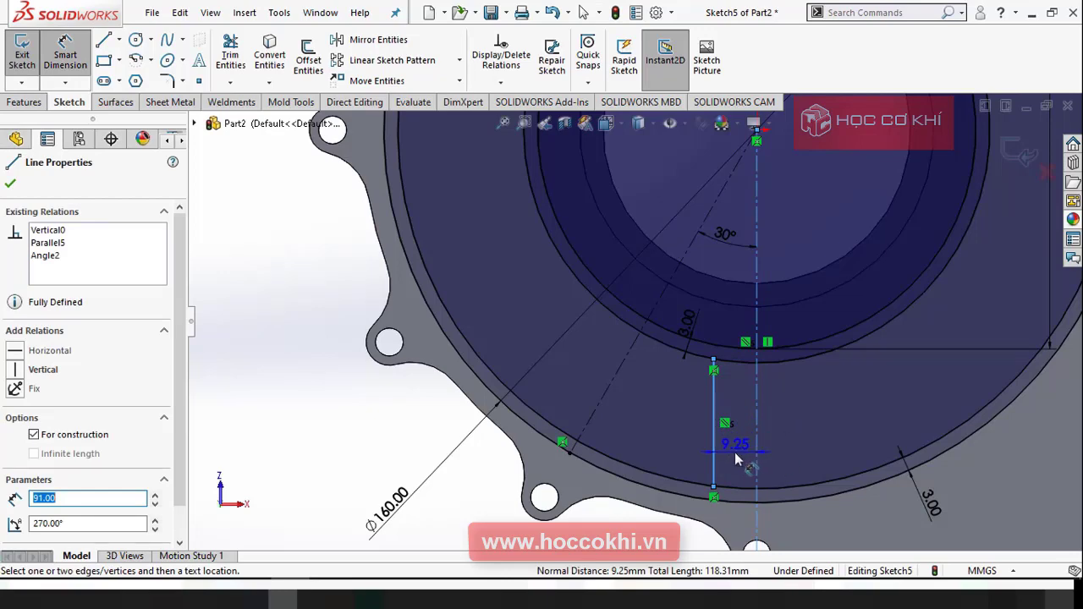
click(736, 455)
text(1.5)
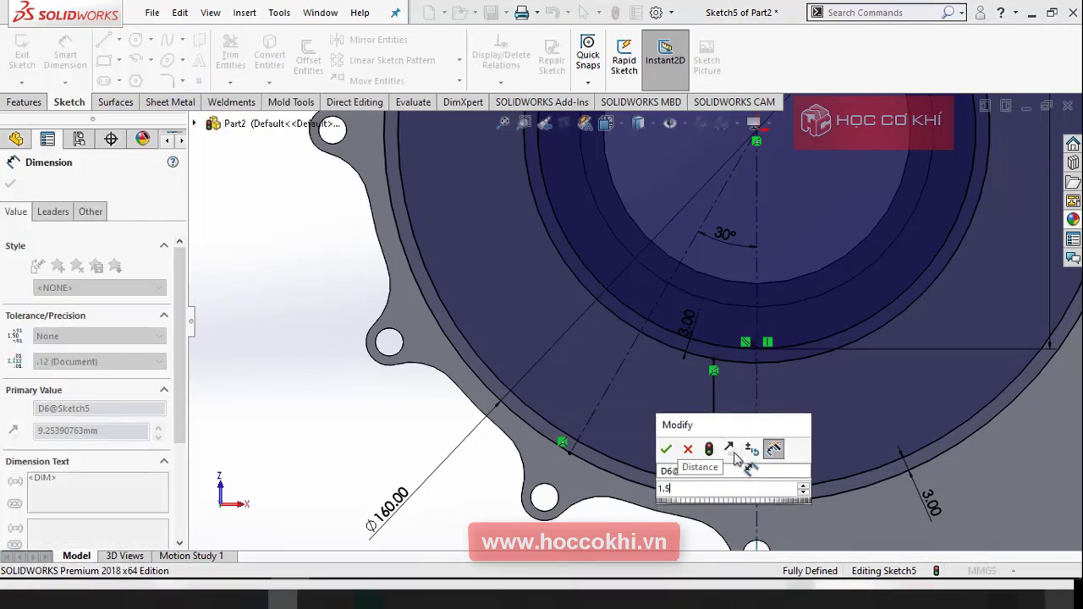
key(Return)
scroll(747, 415, down, 2)
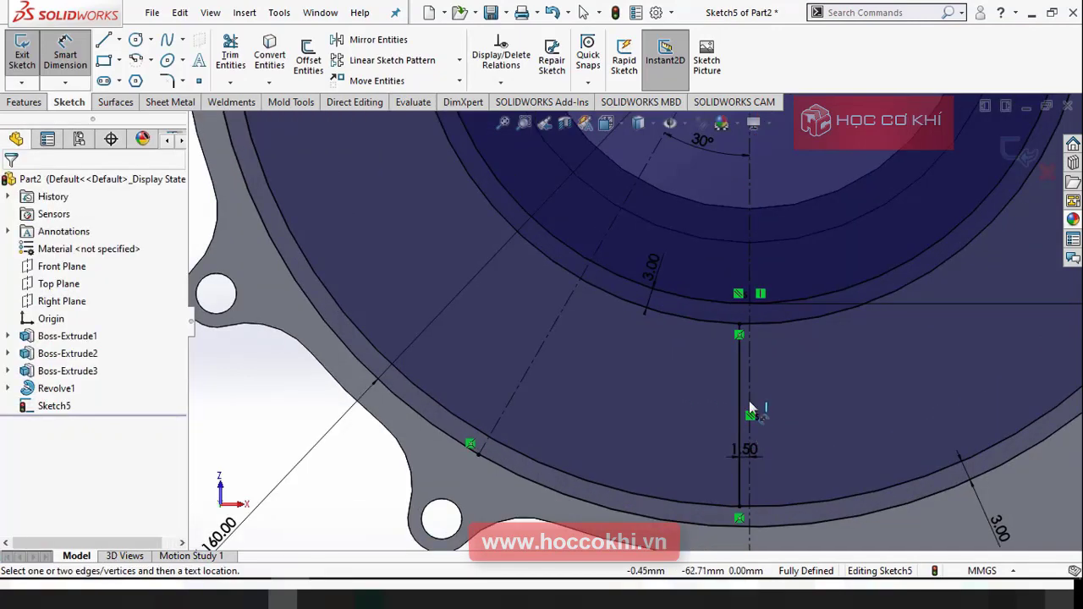
scroll(694, 381, up, 1)
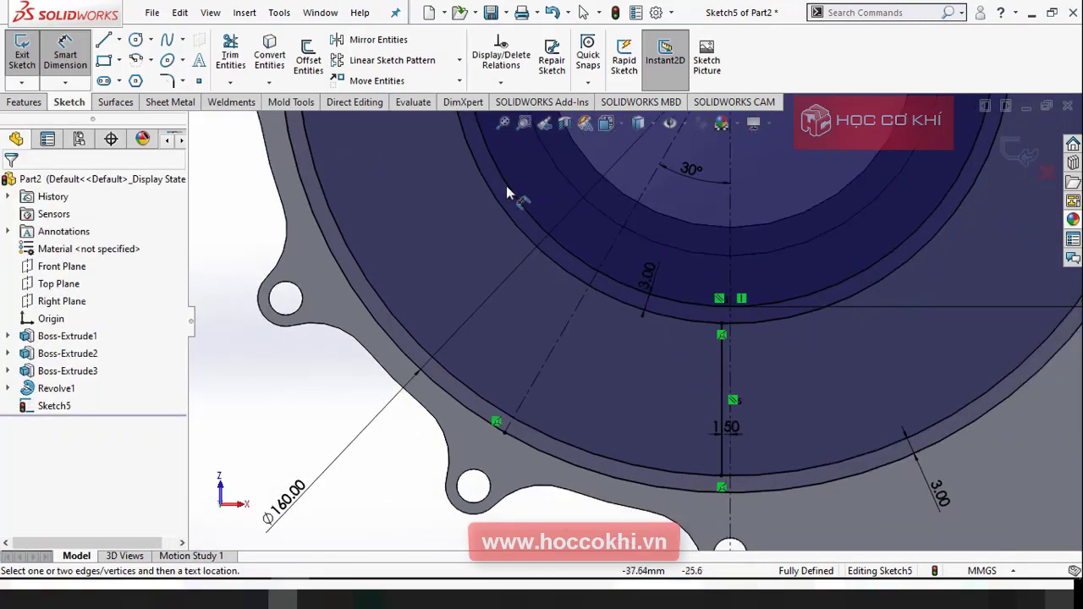
Sketch a second line between the offset circles, just right of the 30° centerline, and make it parallel to that centerline
click(103, 40)
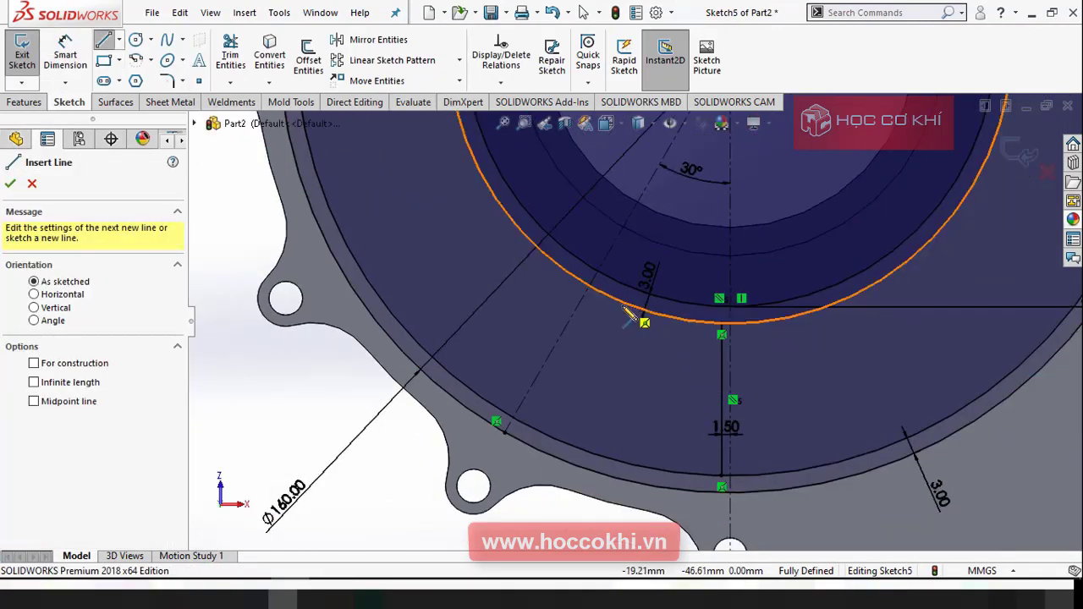
click(587, 450)
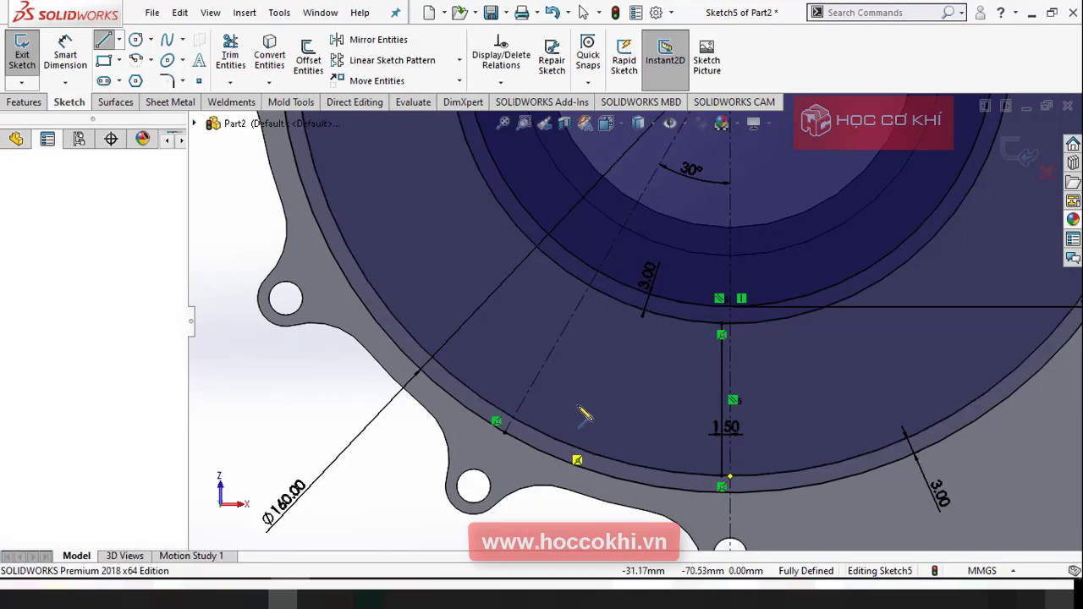
click(629, 296)
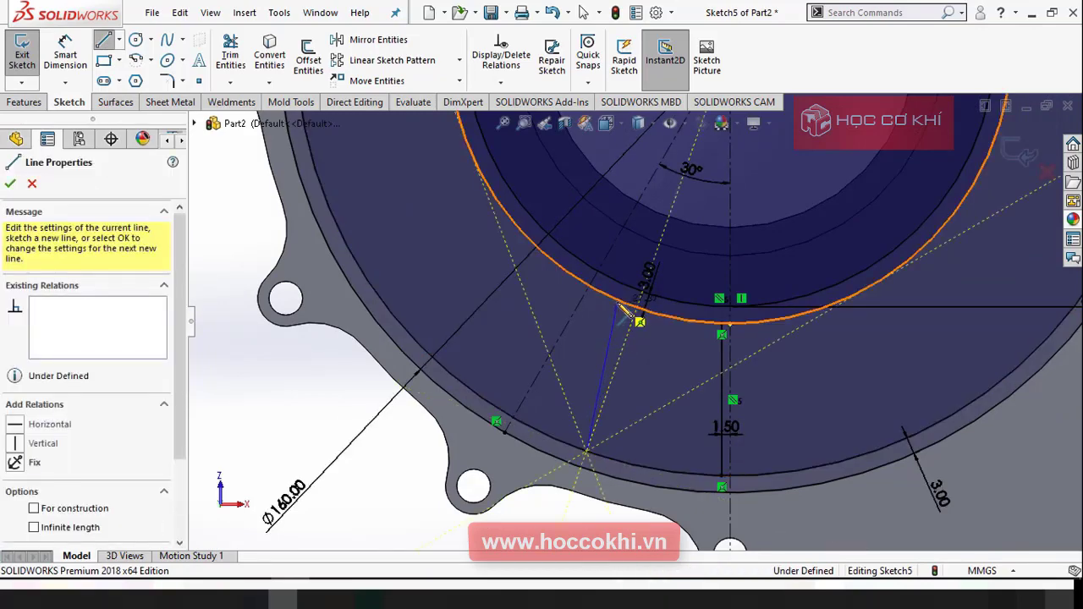
key(Escape)
click(567, 331)
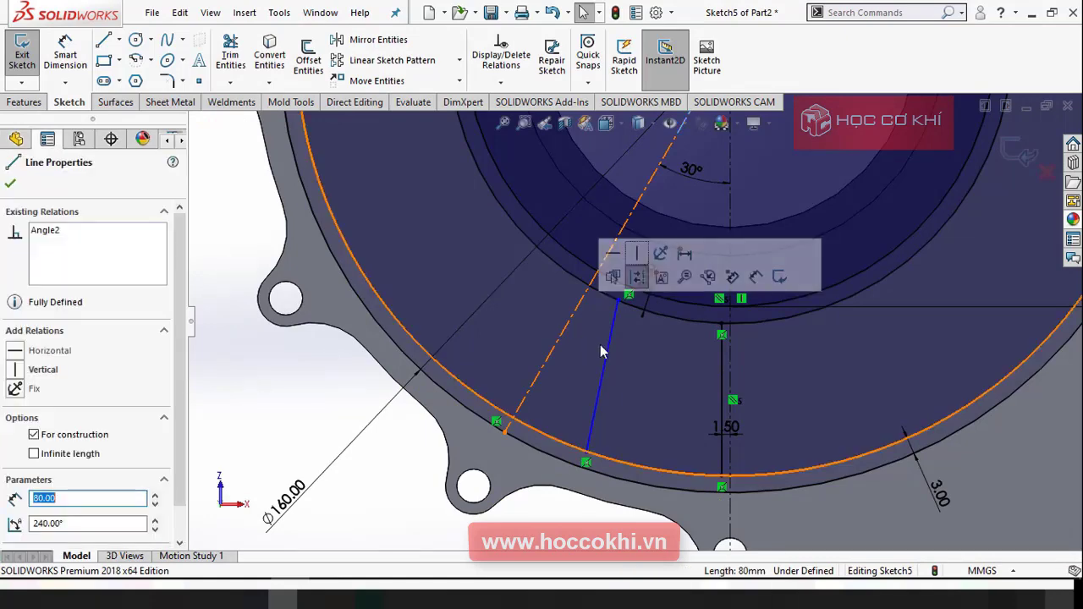
ctrl+click(610, 346)
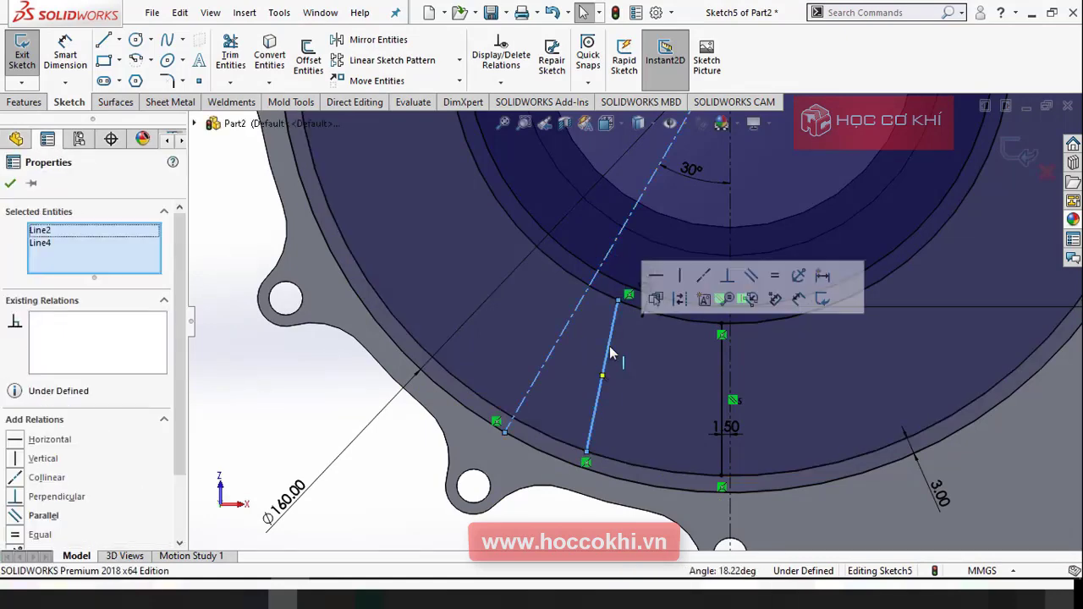
click(751, 277)
click(615, 450)
Set the distance between the second line and the angled 30° centerline to 1.5 mm
scroll(616, 450, up, 3)
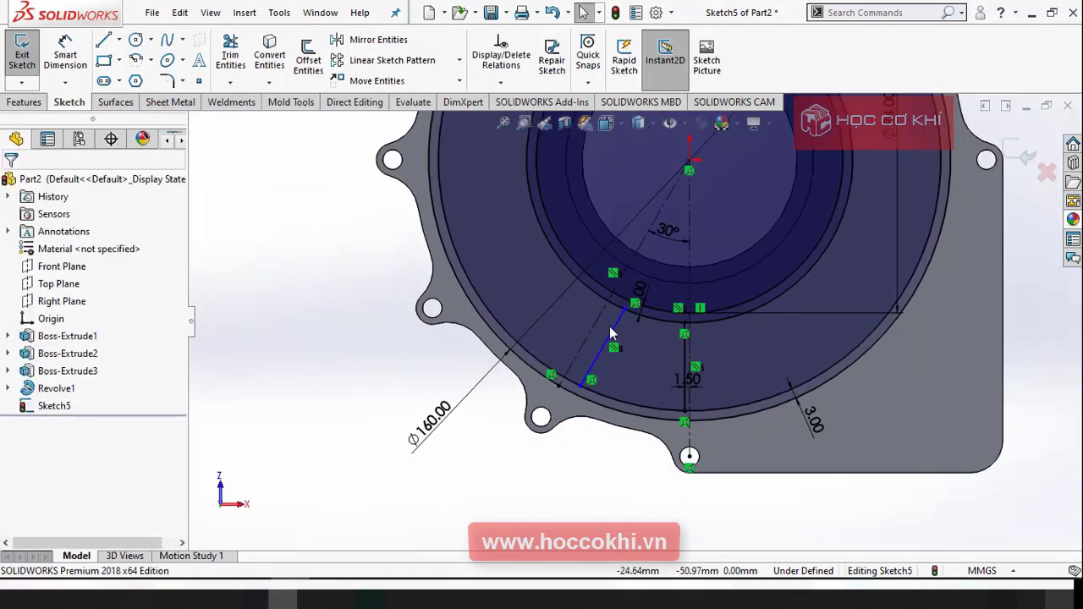
scroll(550, 356, down, 2)
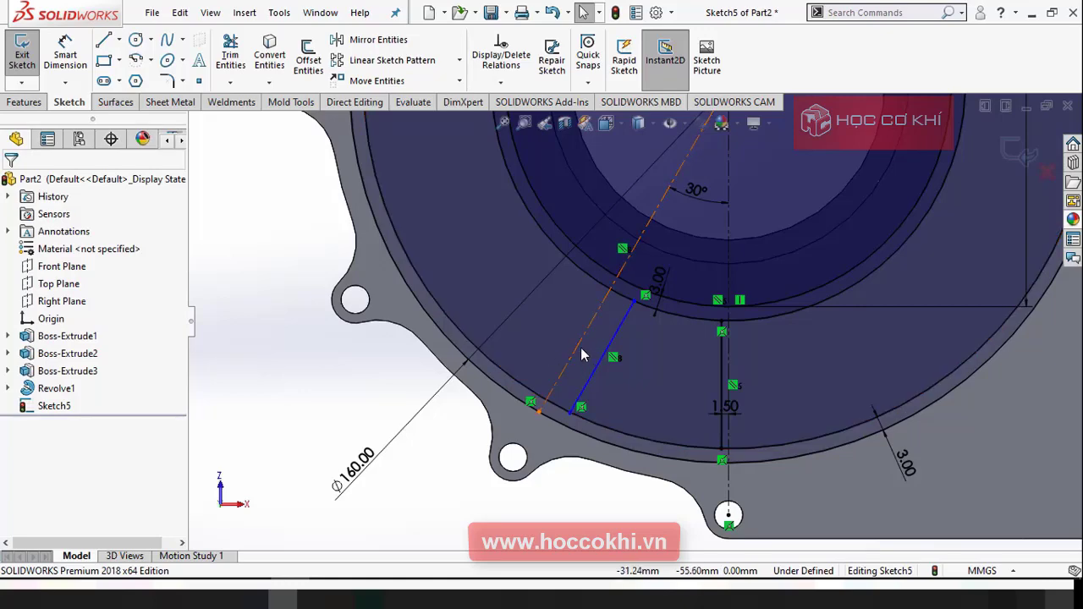
click(65, 52)
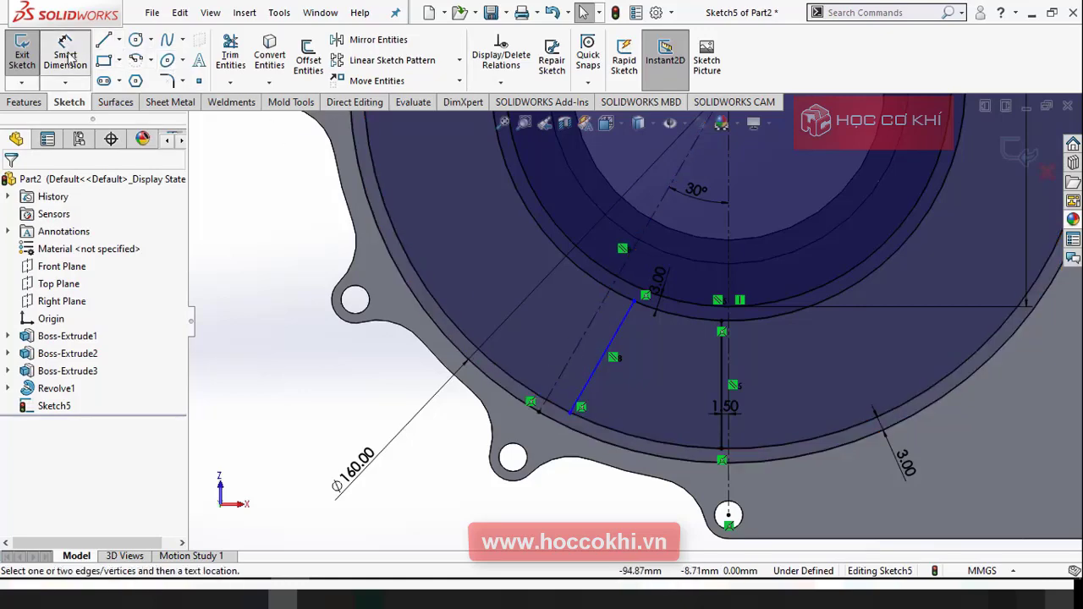
scroll(584, 355, down, 2)
click(594, 345)
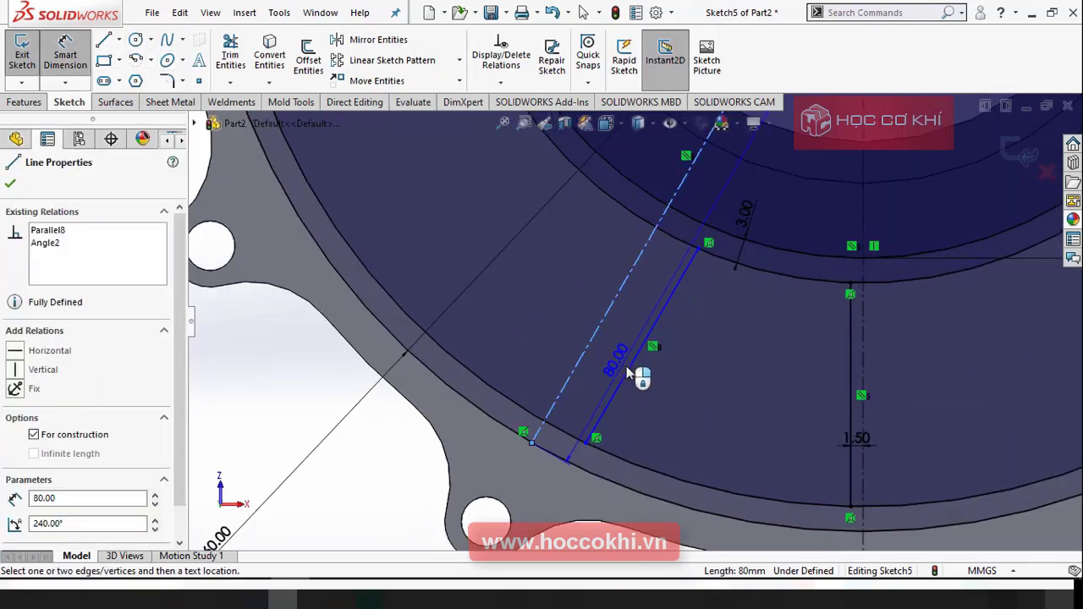
click(633, 368)
click(594, 375)
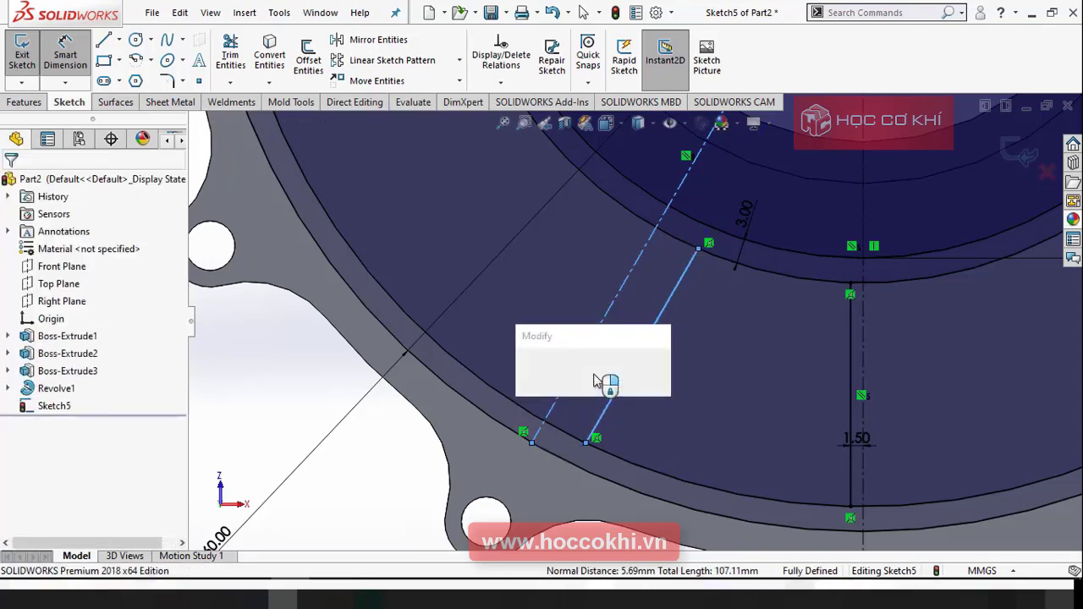
text(1.5)
key(Return)
key(Escape)
Trim the smaller offset circle to the arc between the two rib lines, removing the short stubs at both centerlines
scroll(558, 292, up, 3)
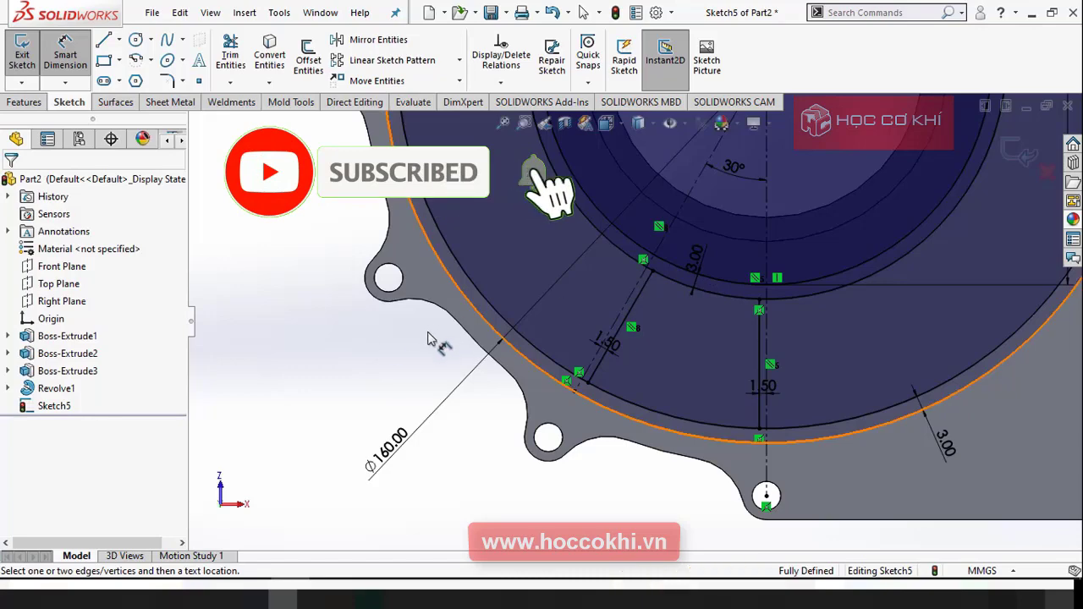
click(230, 55)
scroll(596, 296, up, 4)
drag(597, 296, 621, 260)
scroll(630, 338, down, 2)
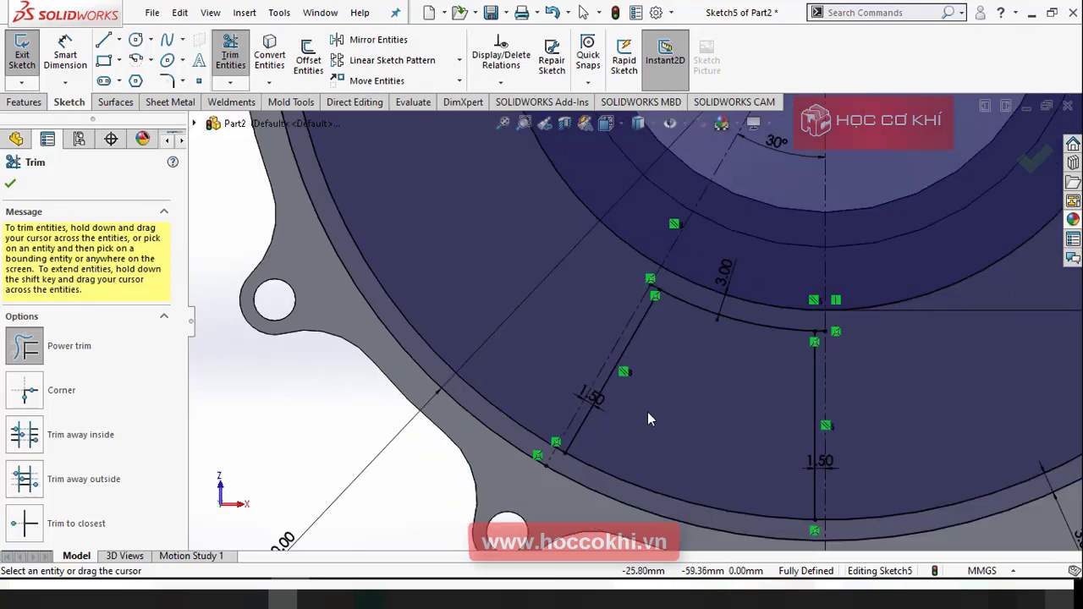
scroll(634, 313, up, 3)
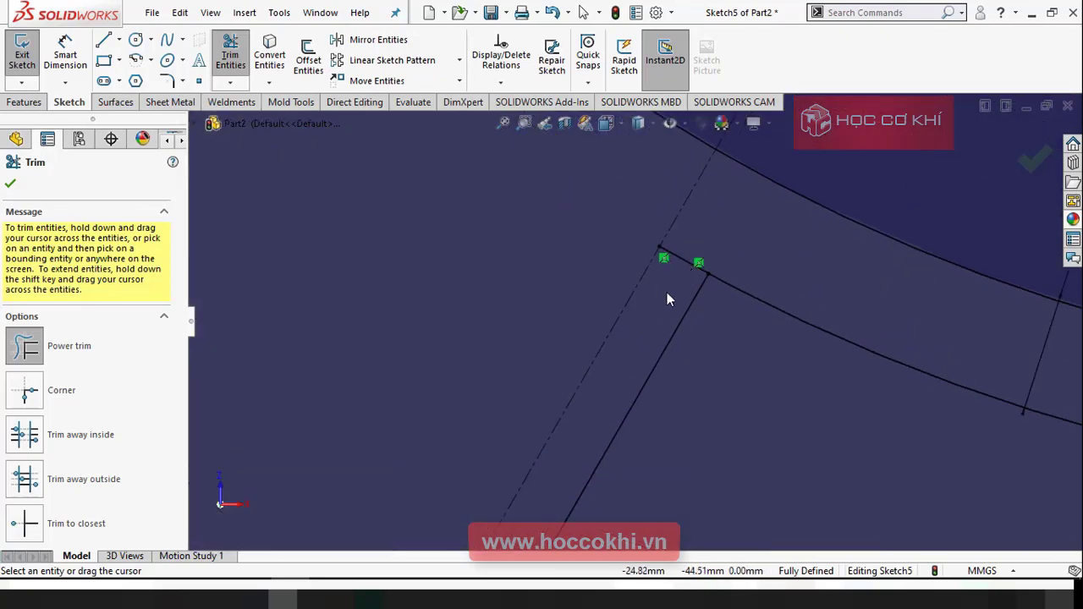
scroll(693, 247, down, 2)
scroll(874, 380, up, 3)
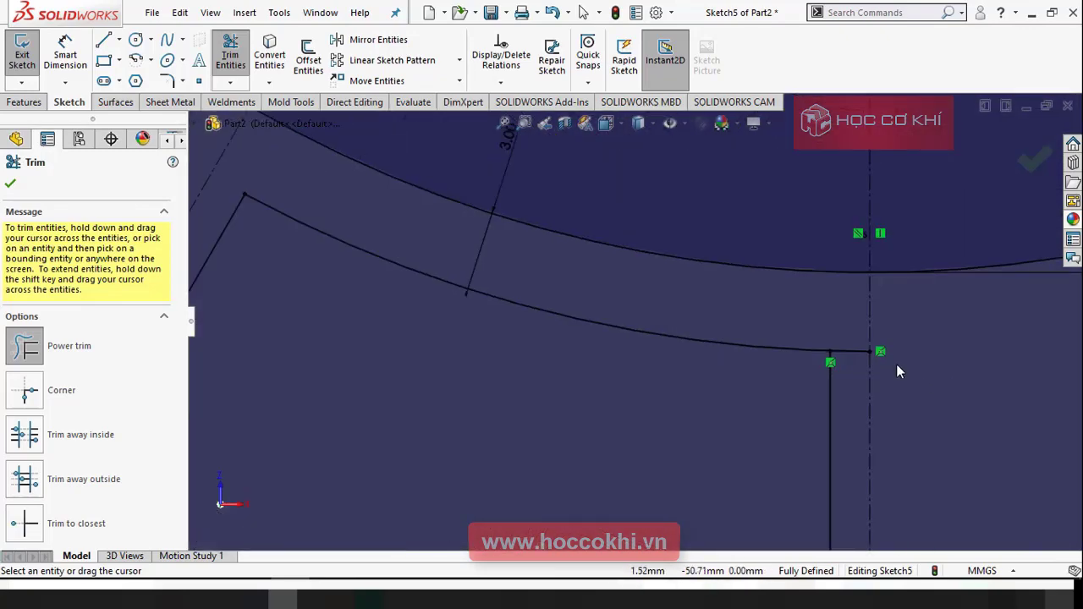
scroll(854, 382, down, 3)
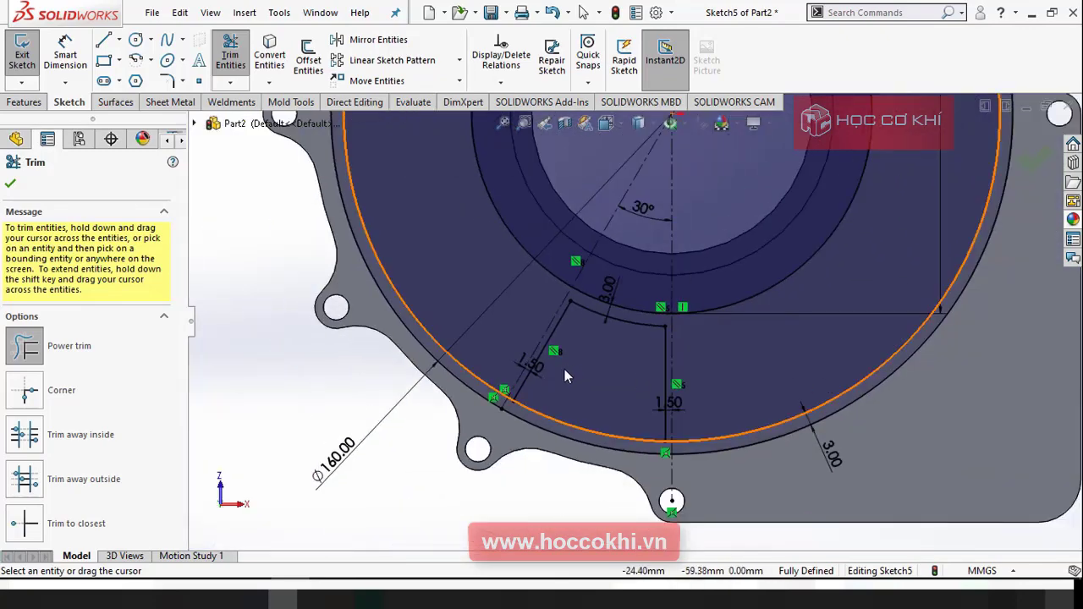
Trim the larger offset circle to the arc between the two rib lines, closing the pocket profile without overhanging stubs
scroll(431, 406, up, 3)
scroll(423, 414, up, 4)
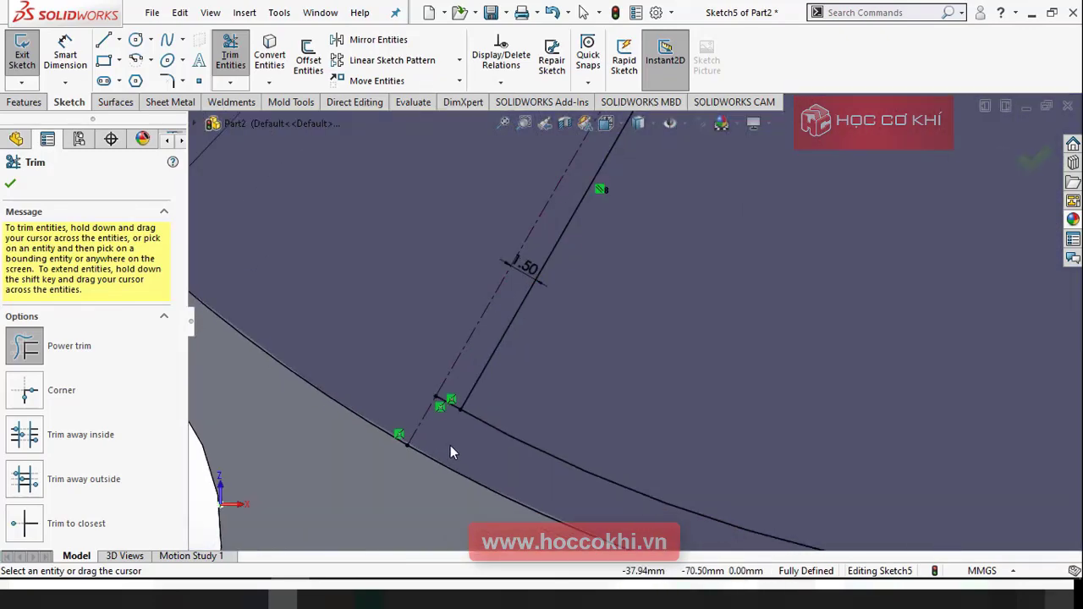
drag(517, 291, 478, 345)
scroll(549, 422, down, 4)
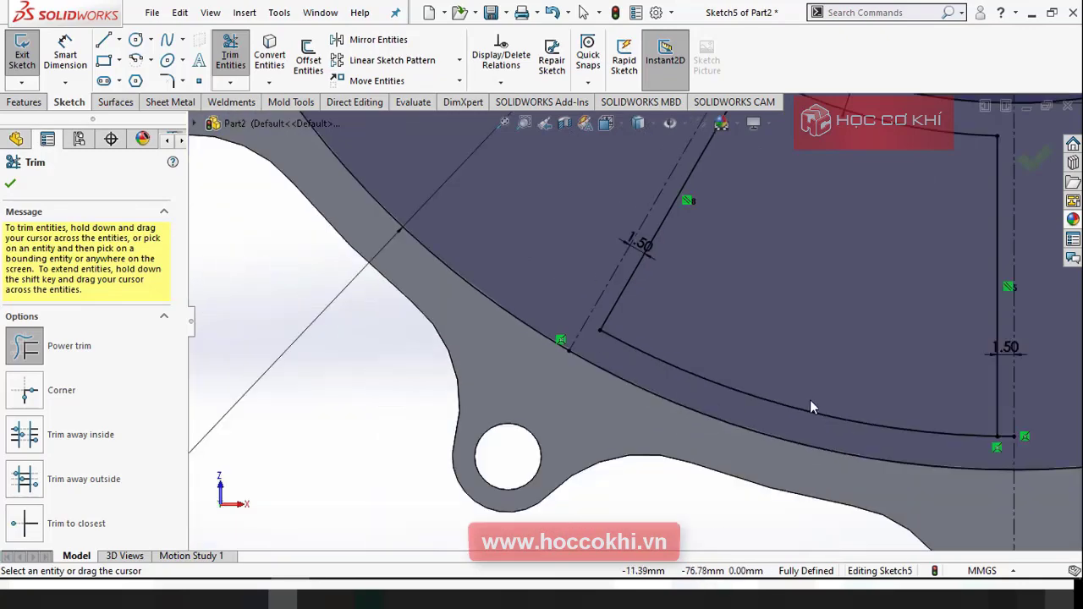
scroll(828, 382, up, 4)
scroll(707, 334, down, 4)
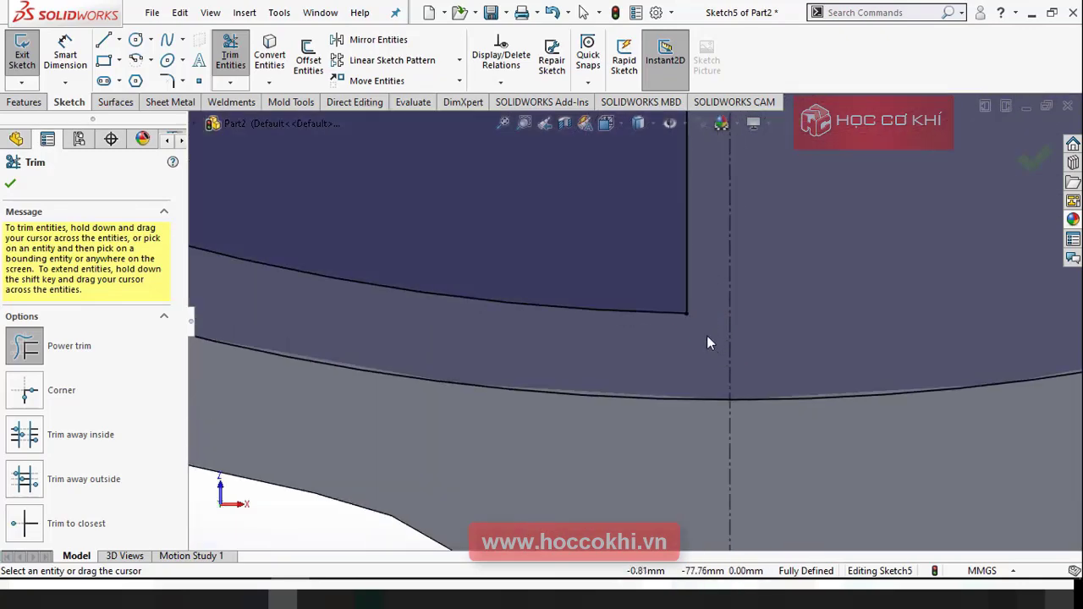
key(Escape)
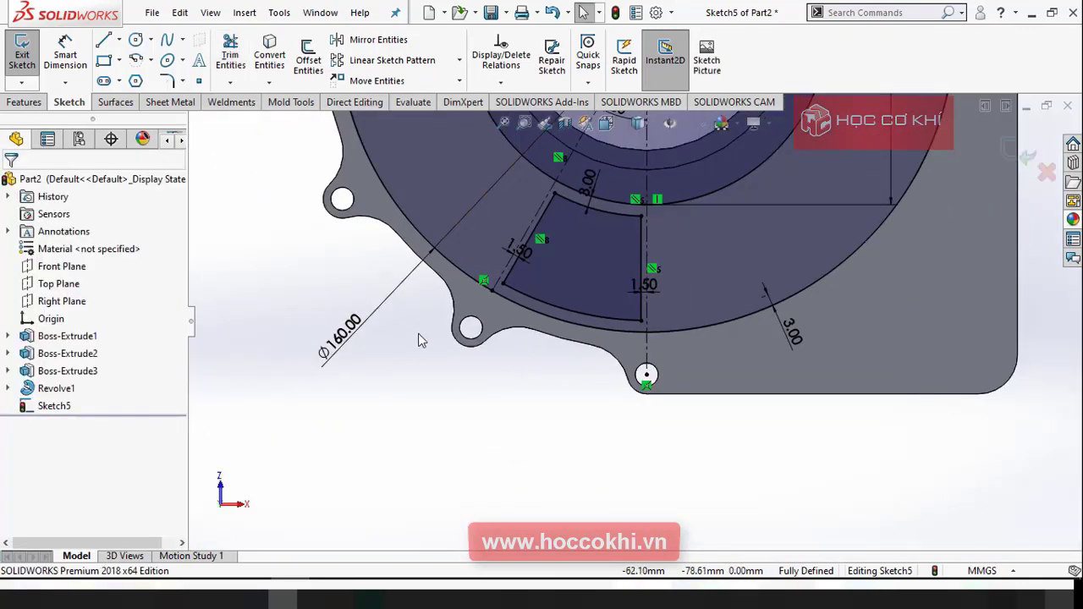
Consult the PDF drawing for the corner radius and fillet all four corners of the pocket profile at 3 mm
key(alt+Tab)
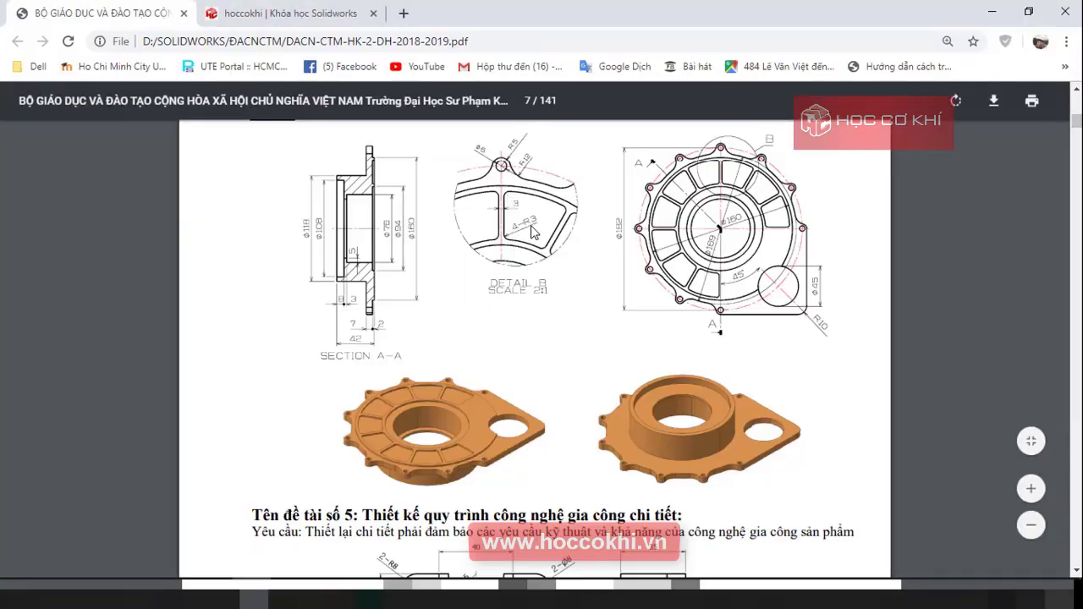
key(alt+Tab)
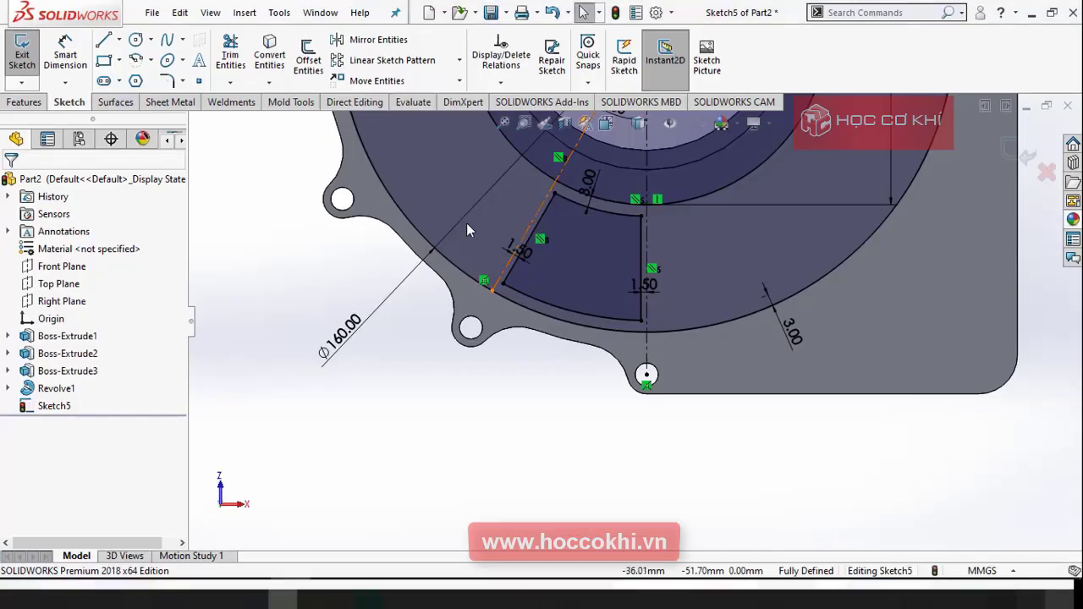
click(168, 82)
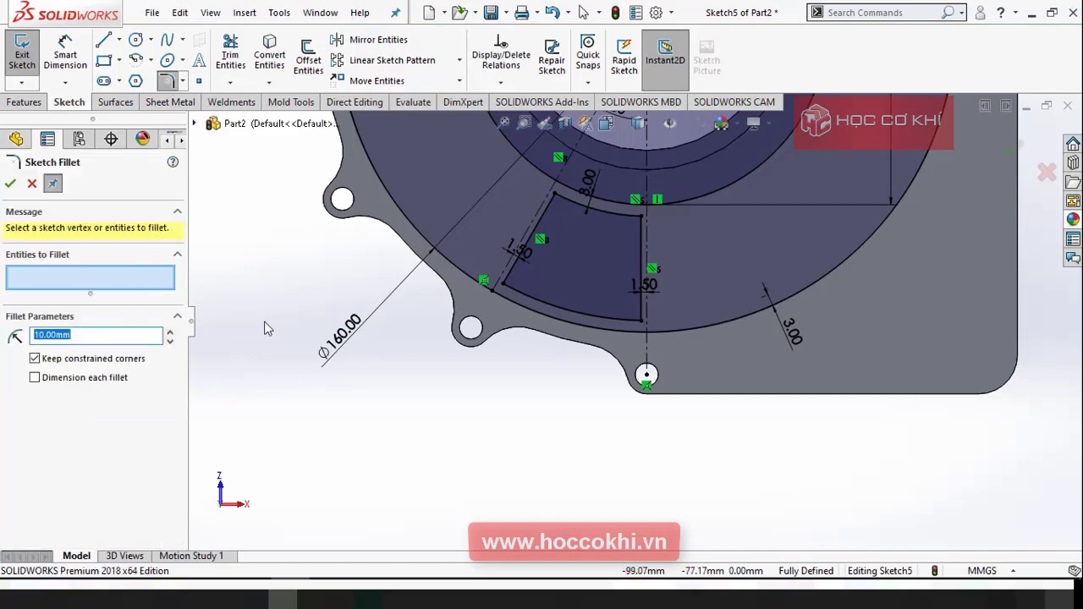
scroll(506, 316, down, 4)
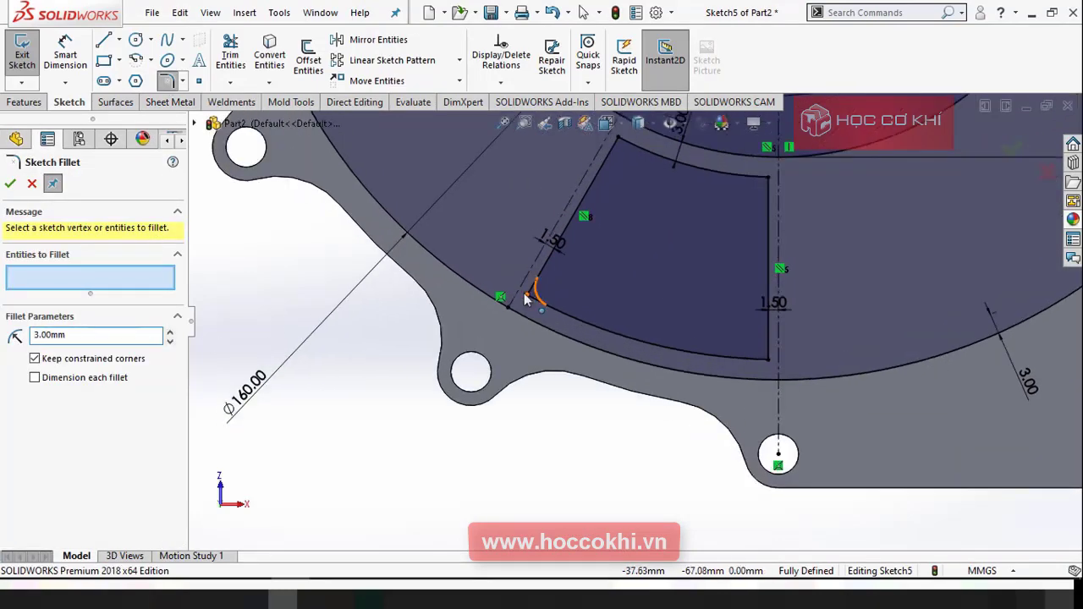
click(526, 298)
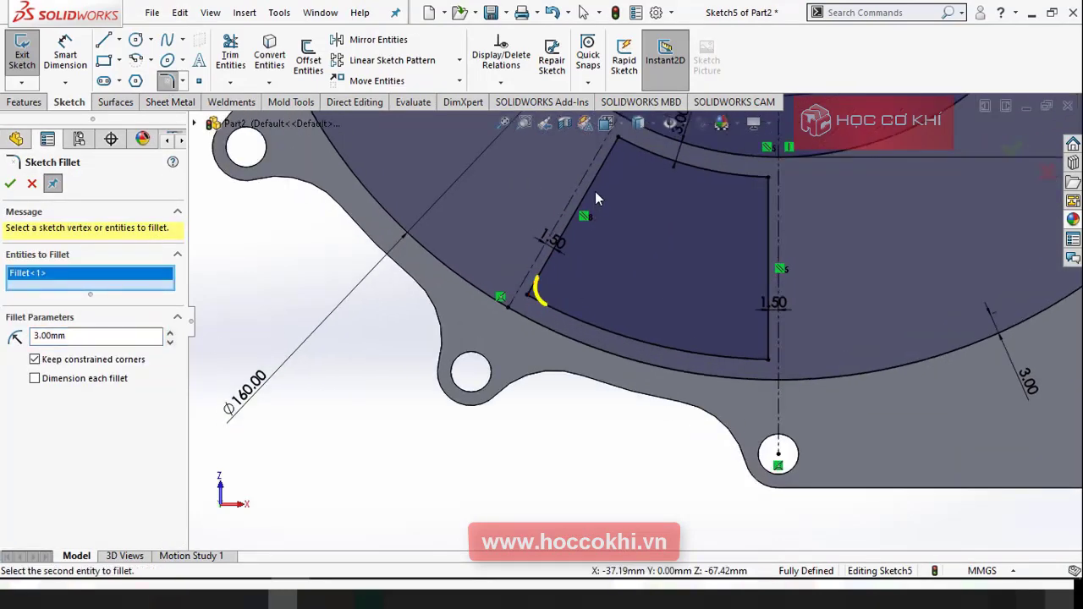
click(621, 140)
click(766, 181)
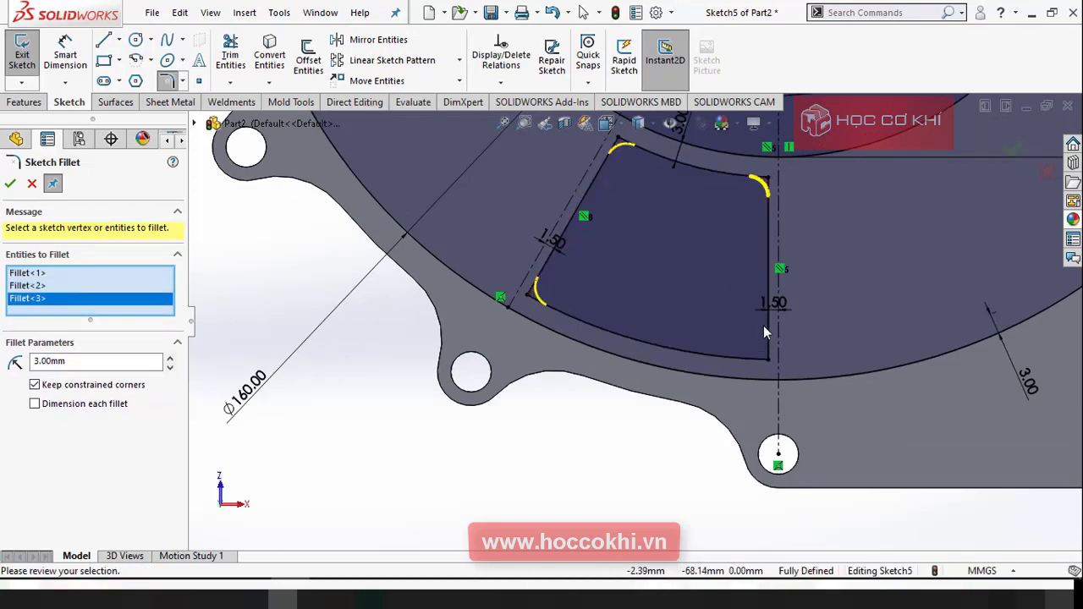
click(766, 357)
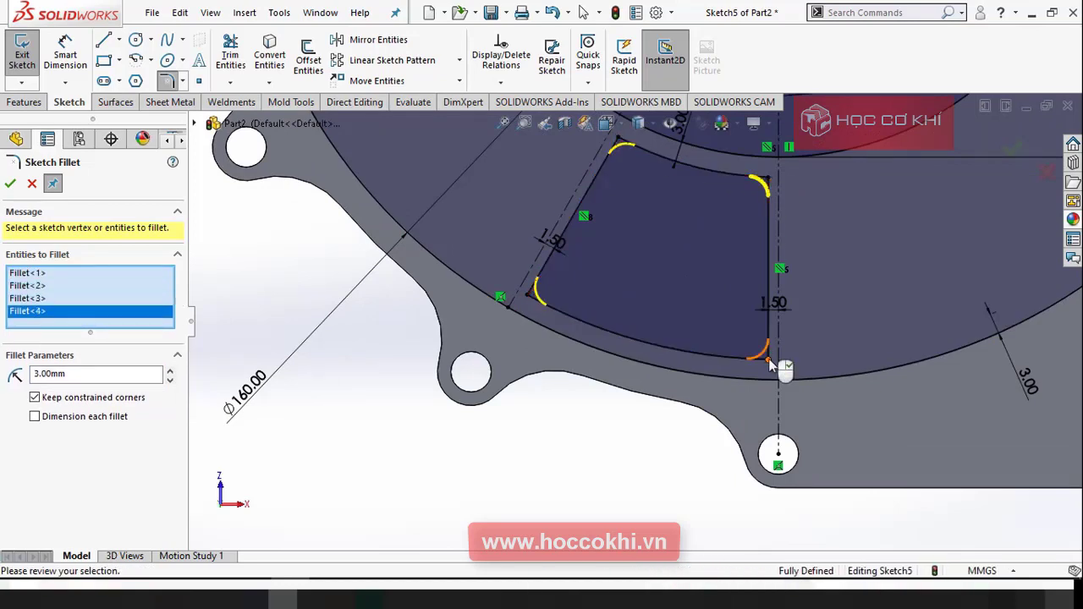
click(10, 183)
scroll(638, 455, up, 5)
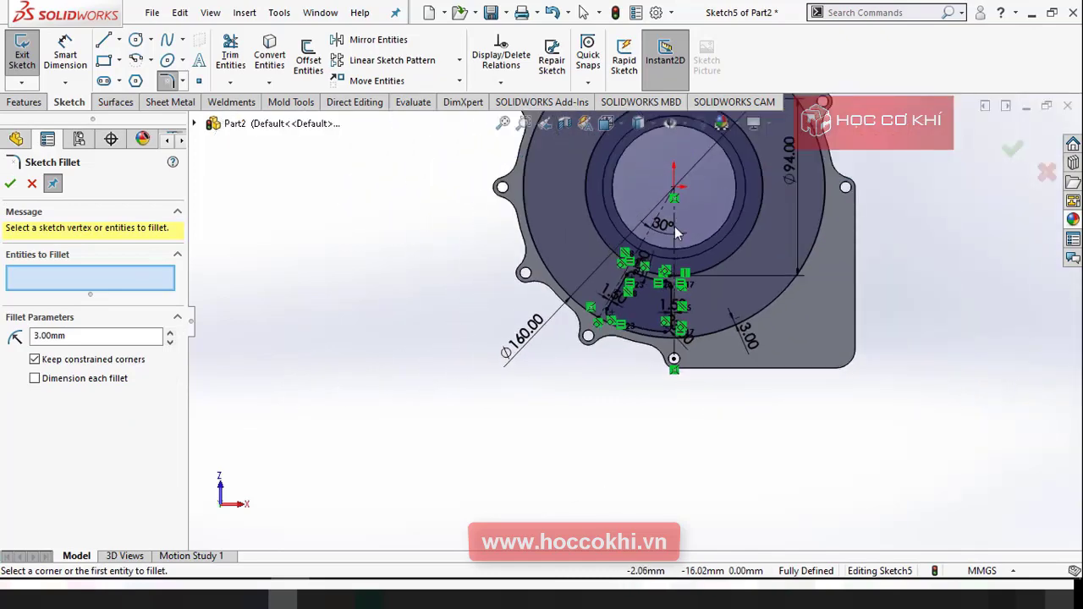
scroll(674, 226, up, 3)
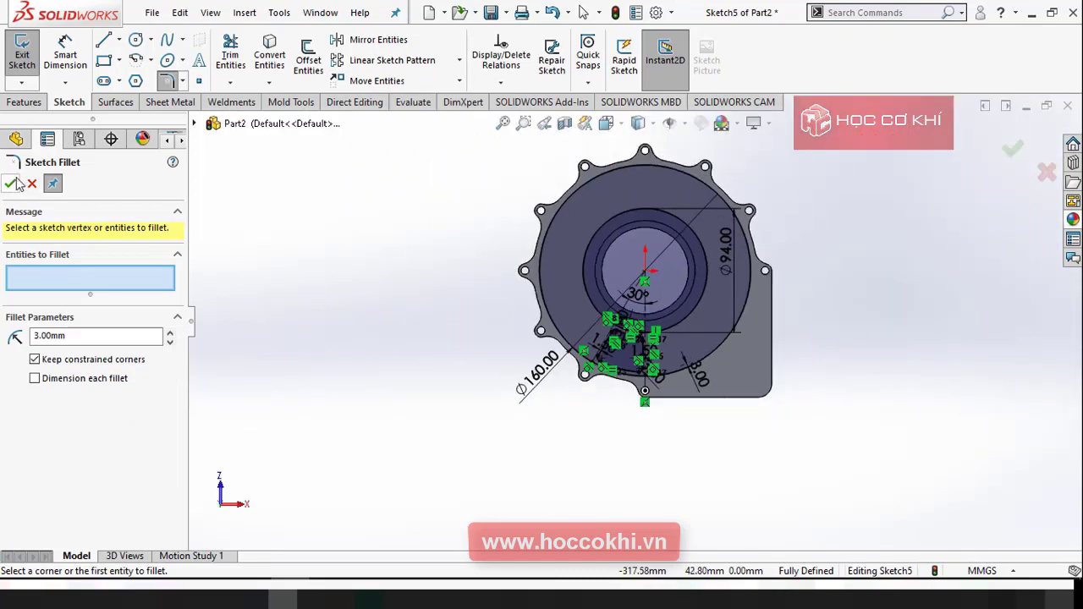
click(10, 183)
Create a circular sketch pattern of the filleted pocket profile around the origin, with 12 equally spaced instances over 360°
scroll(587, 297, down, 3)
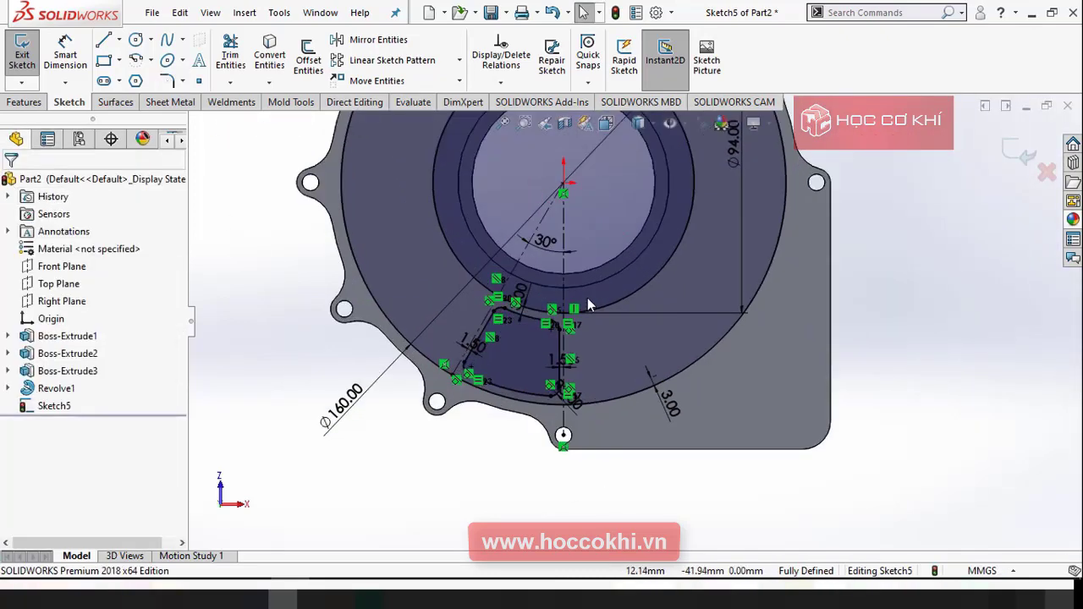
scroll(551, 290, up, 1)
scroll(351, 161, up, 2)
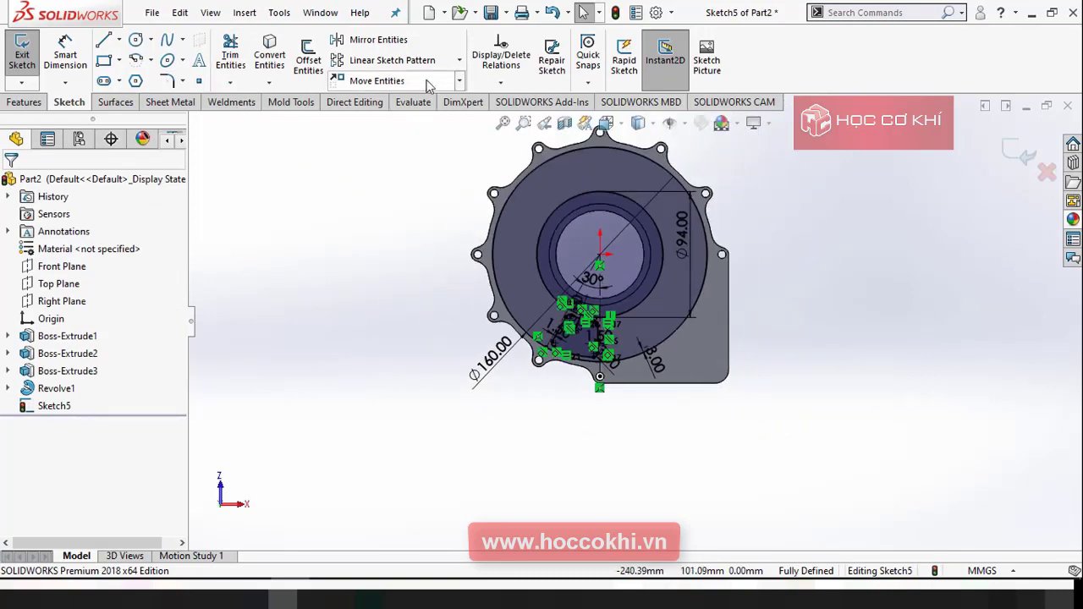
click(459, 60)
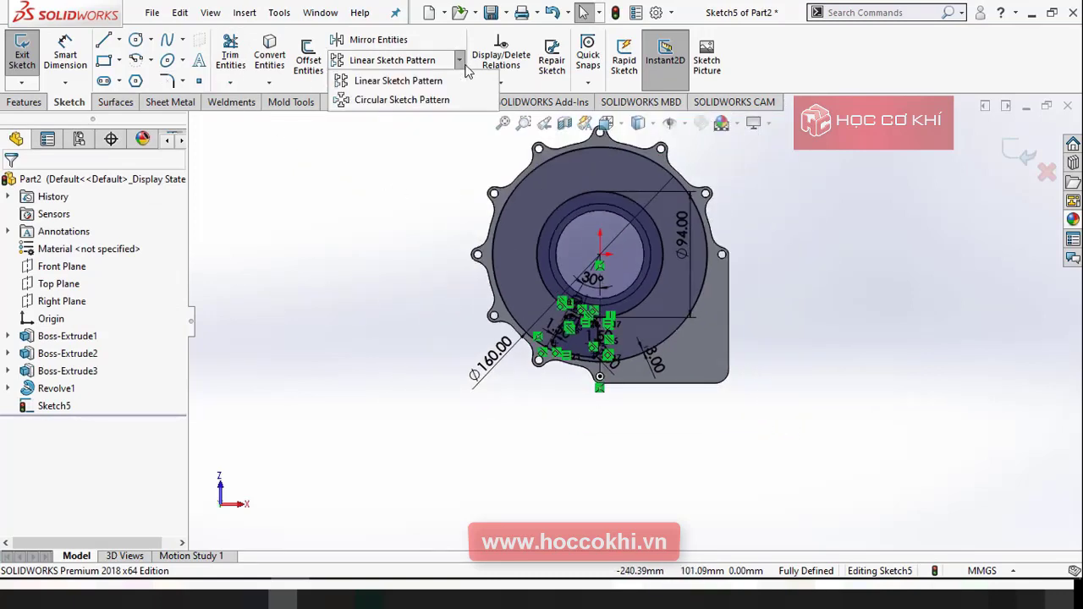
click(402, 100)
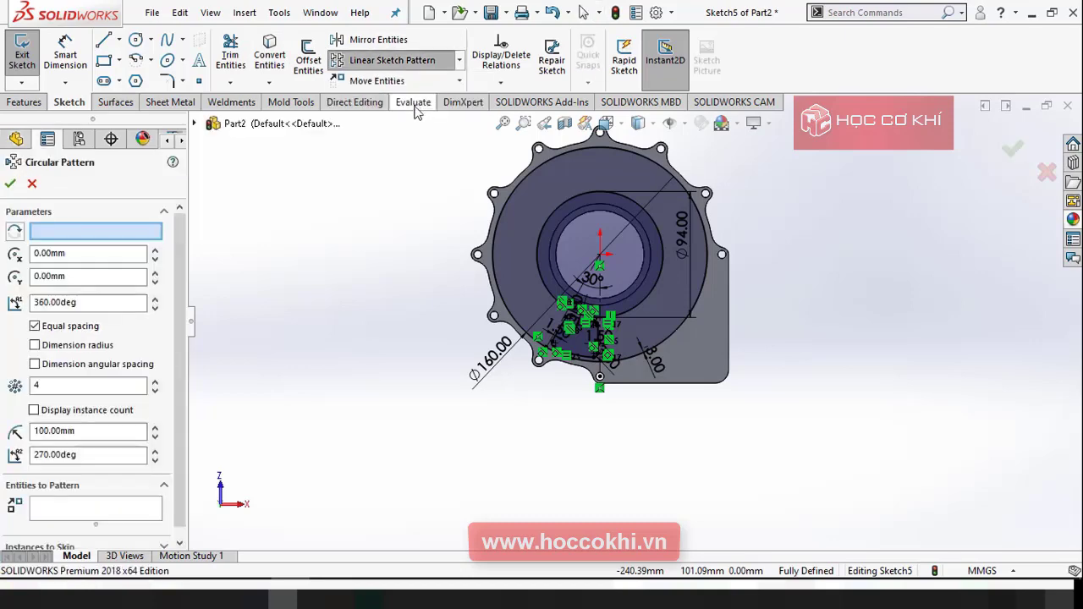
click(121, 232)
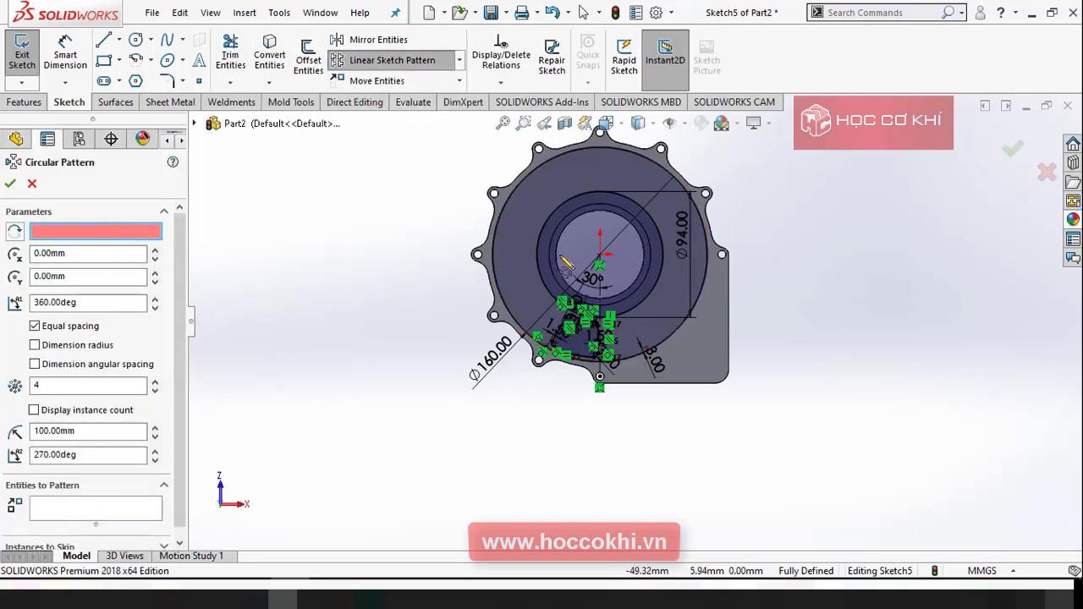
scroll(566, 264, down, 2)
click(640, 267)
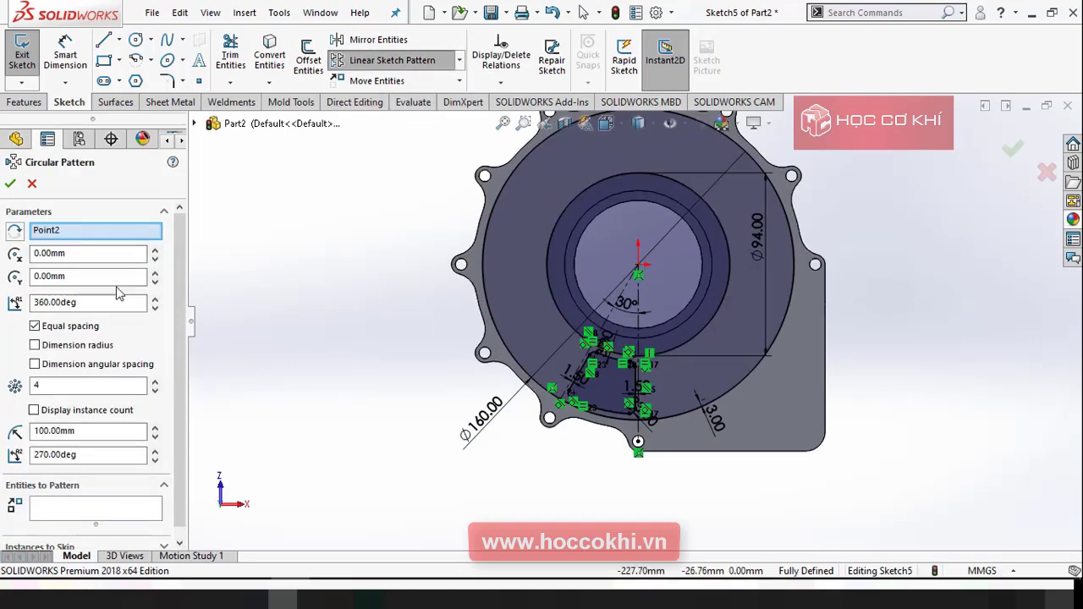
double_click(96, 388)
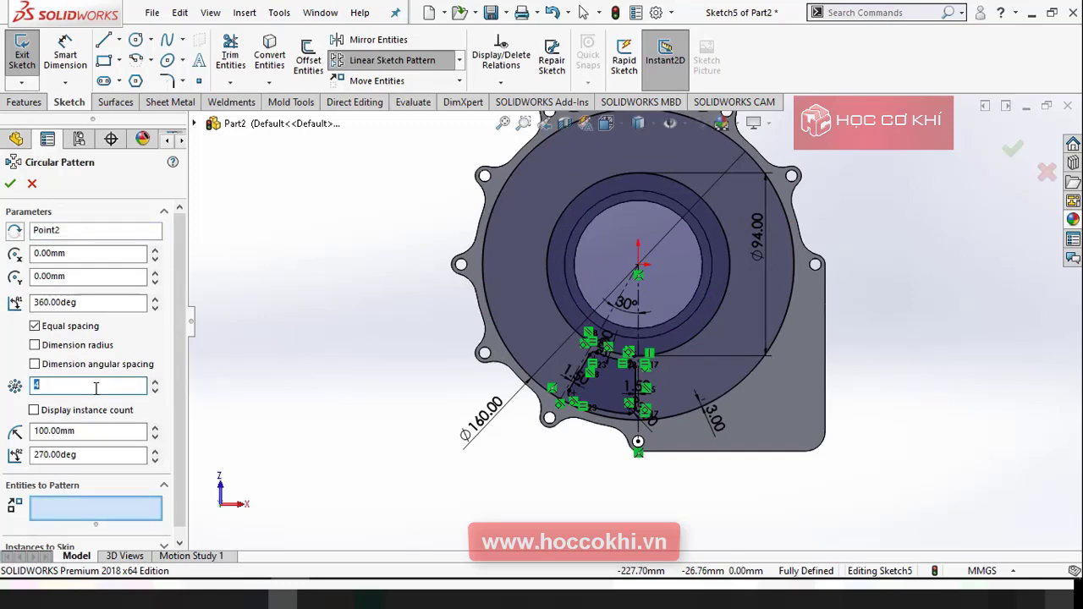
click(61, 517)
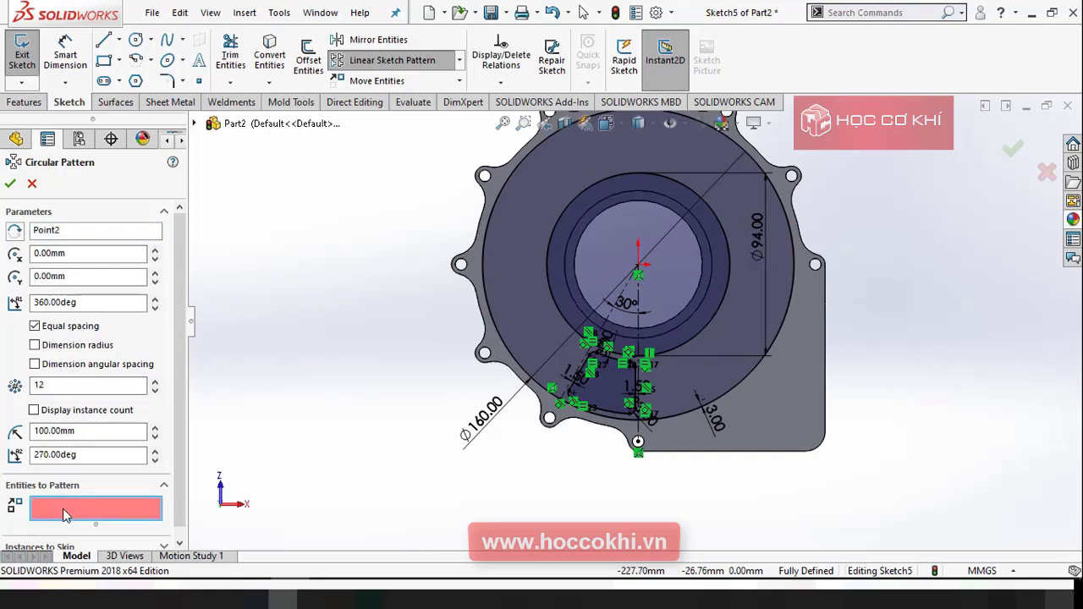
scroll(615, 406, down, 5)
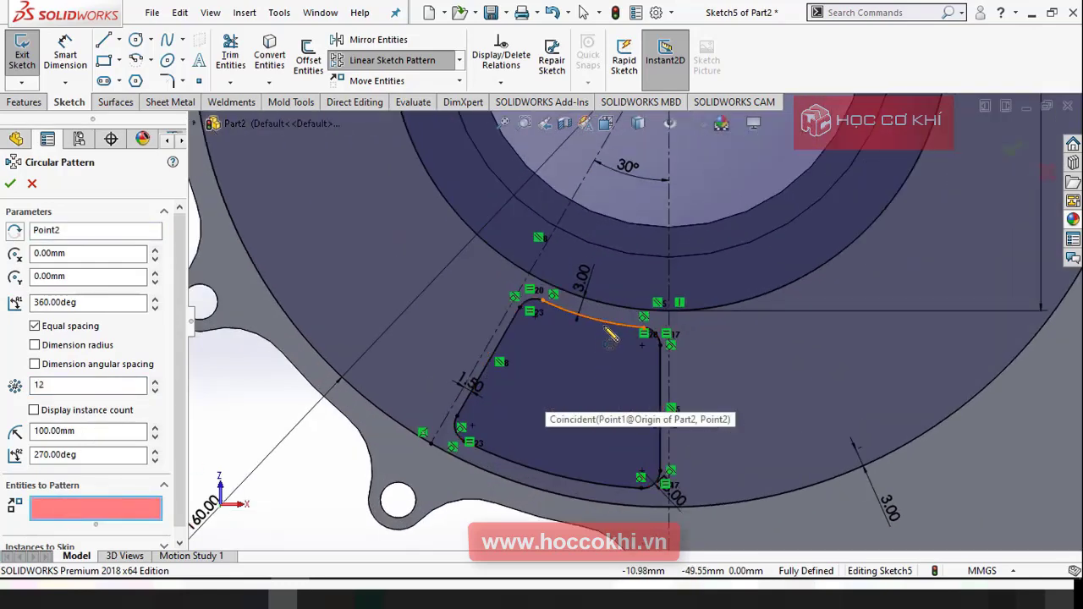
click(598, 362)
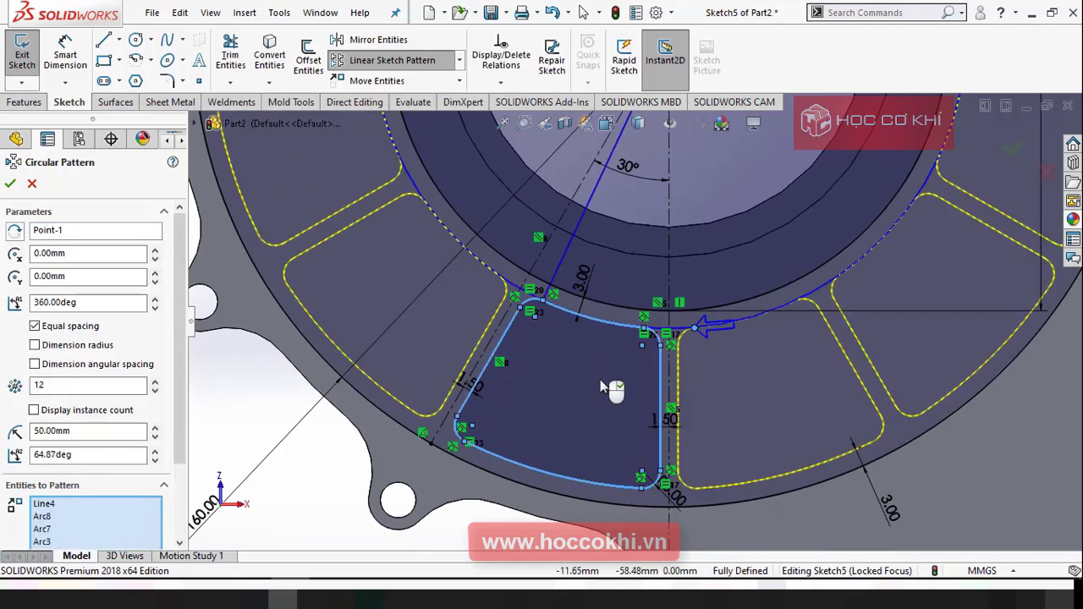
scroll(600, 387, up, 6)
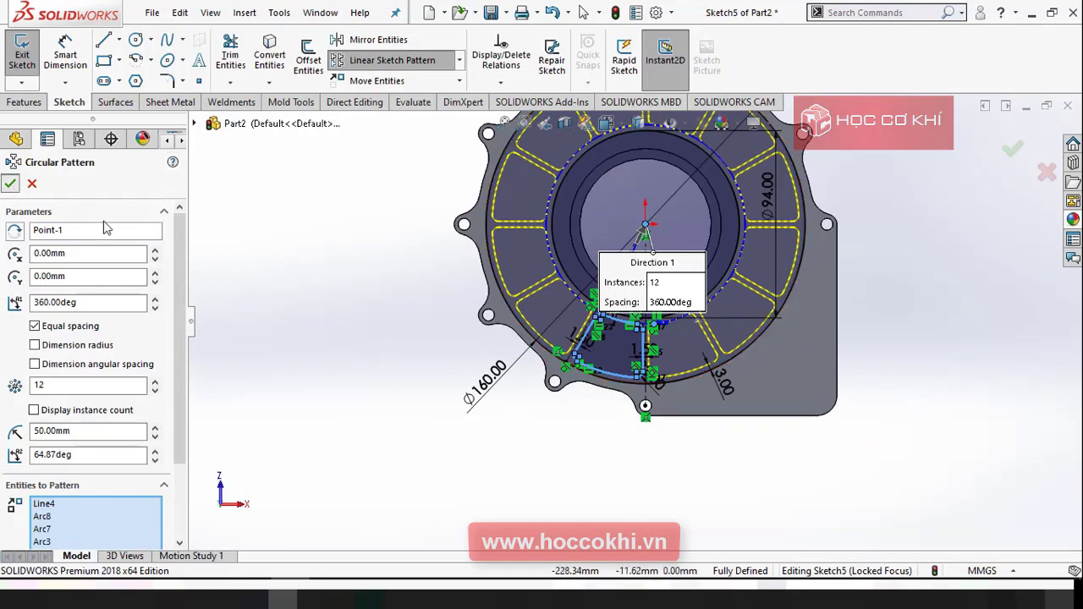
click(10, 183)
Check the pocket layout in the PDF drawing and delete the patterned pocket profile immediately right of the lower vertical centerline
scroll(674, 315, down, 3)
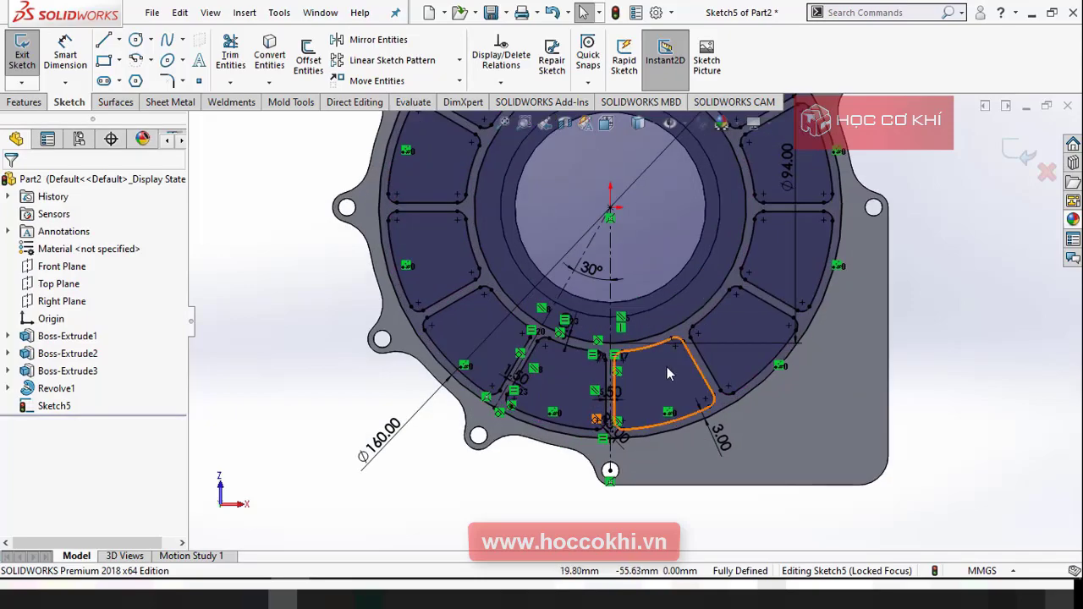
scroll(666, 375, down, 5)
scroll(605, 306, up, 5)
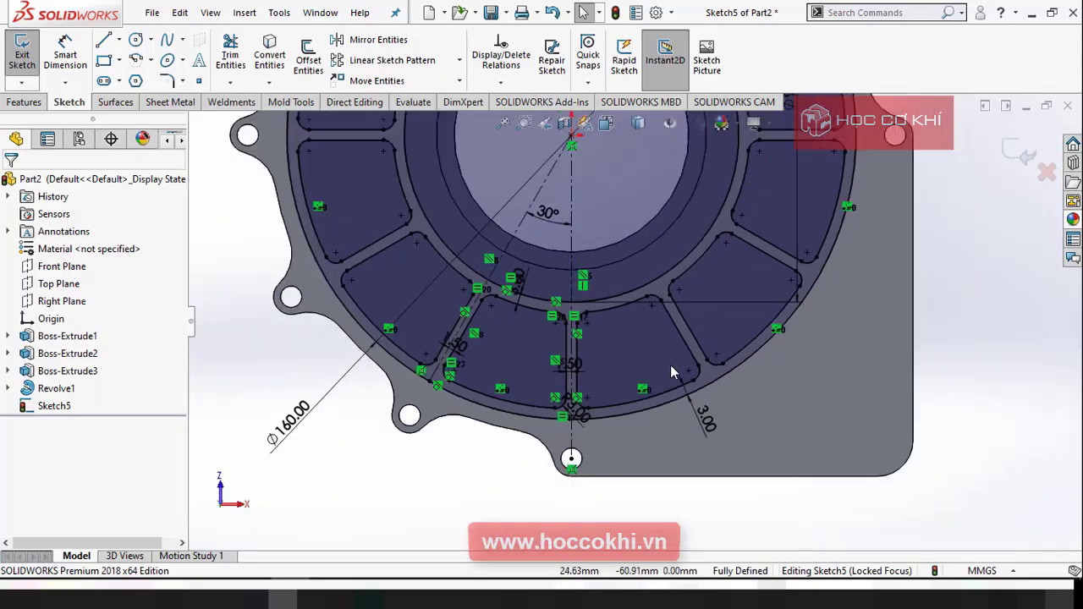
key(alt+Tab)
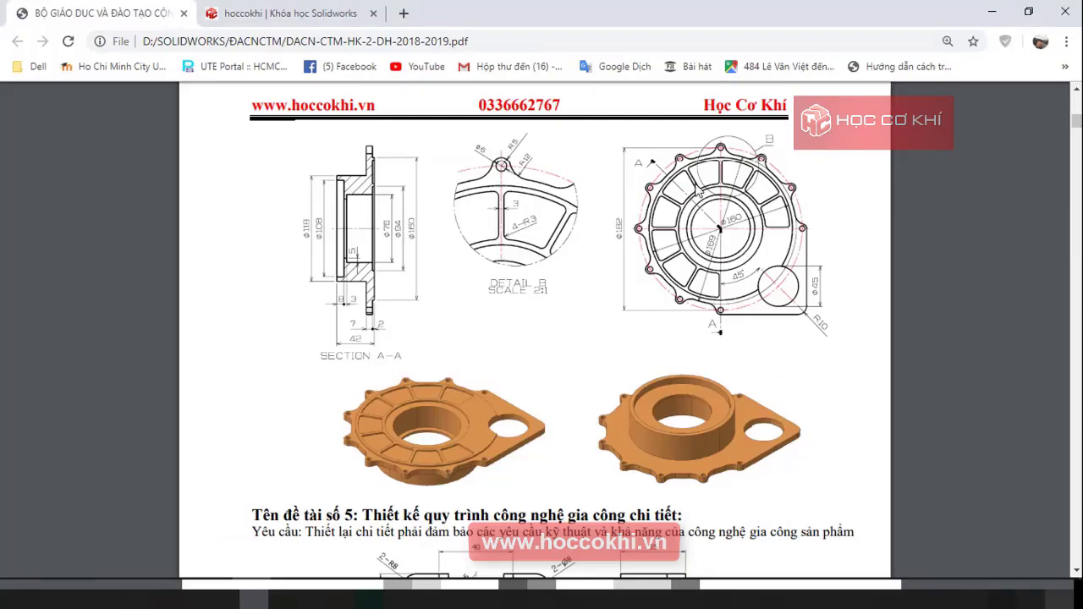
key(alt+Tab)
scroll(671, 320, up, 3)
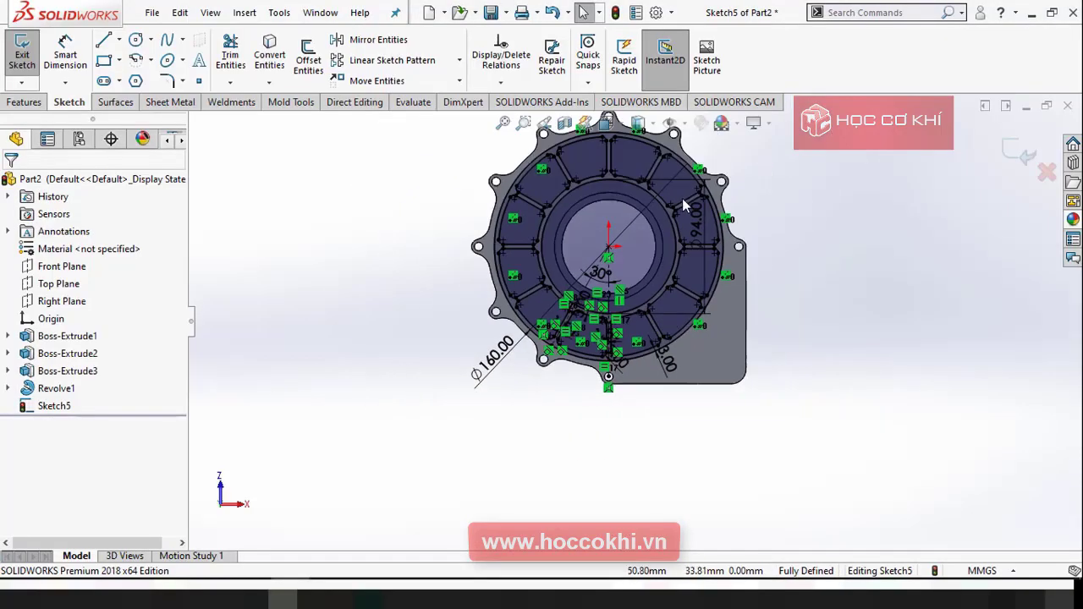
scroll(656, 328, down, 10)
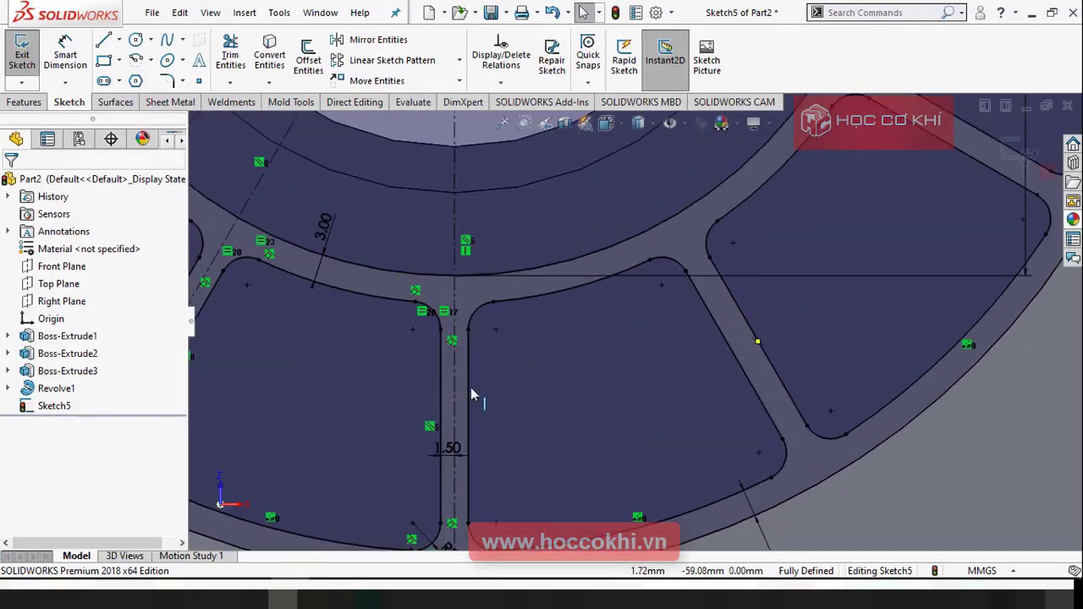
click(488, 339)
click(525, 308)
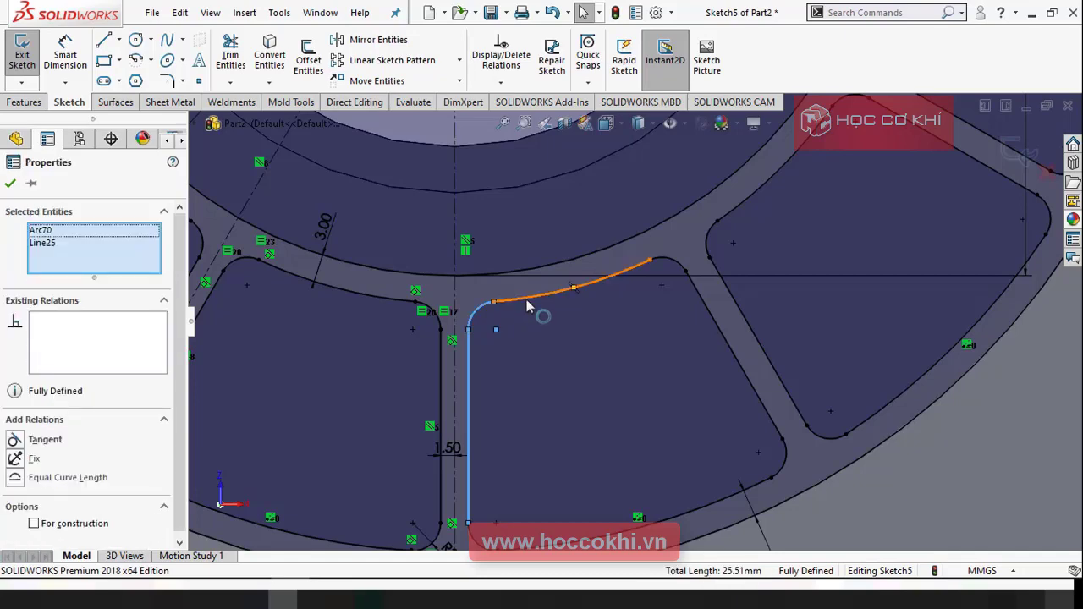
click(664, 266)
click(708, 305)
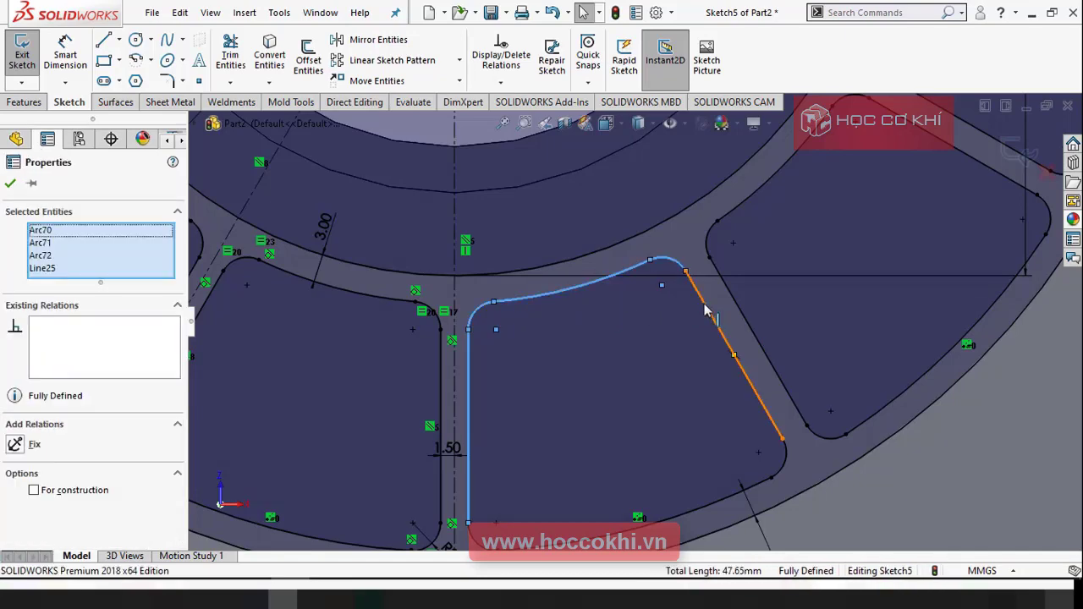
click(771, 479)
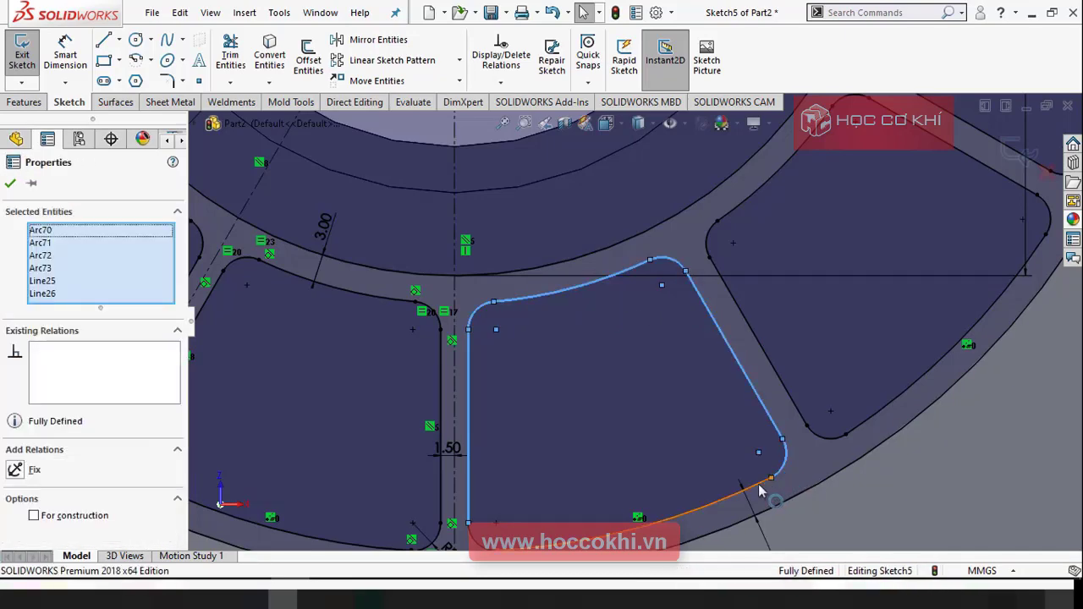
click(468, 523)
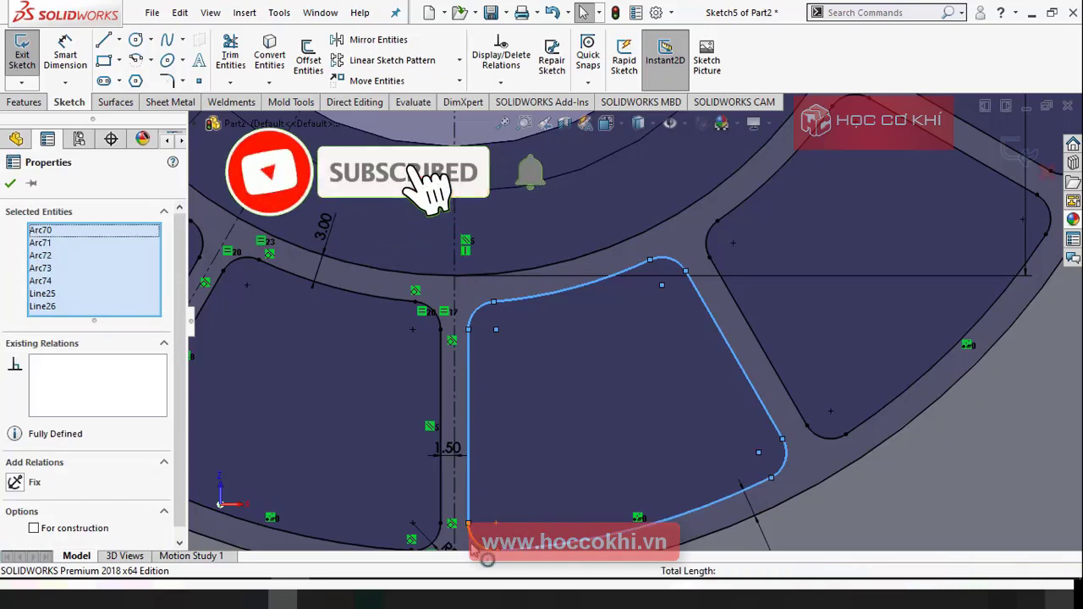
ctrl+click(500, 517)
click(512, 493)
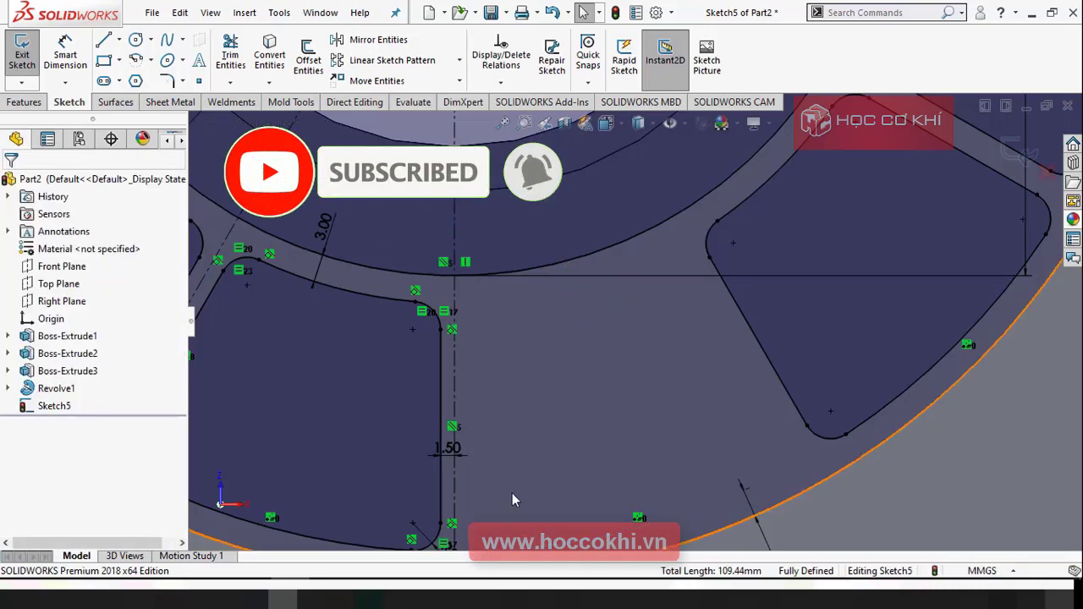
Power-trim away the other two pocket profiles in the lower-right quadrant, including the leftover corner arc below the horizontal rib
scroll(439, 370, up, 3)
click(230, 52)
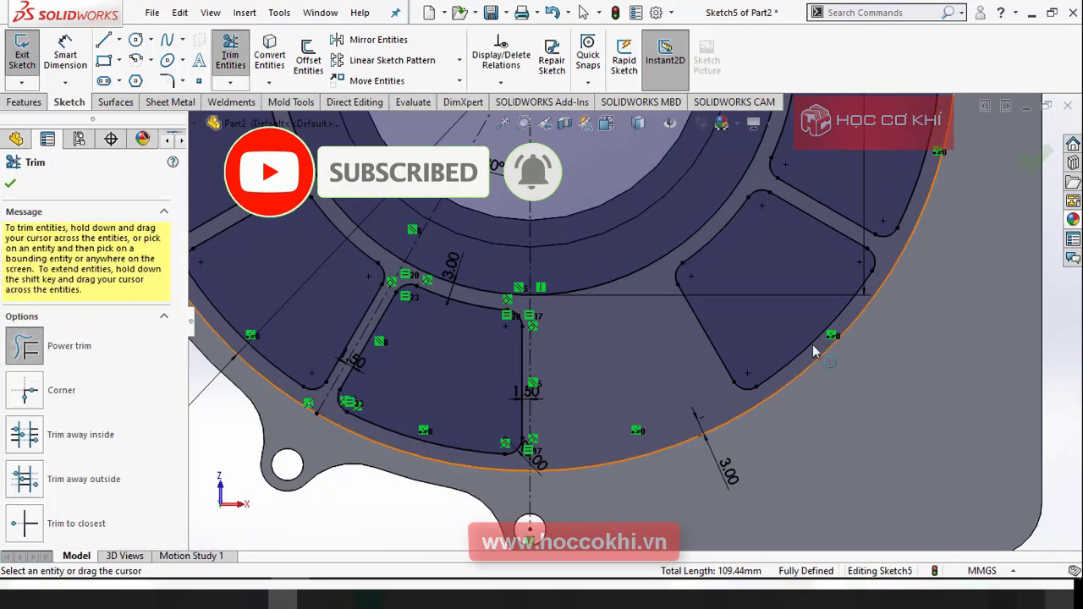
mouse_move(680, 370)
mouse_down()
mouse_move(817, 229)
mouse_move(788, 201)
mouse_up()
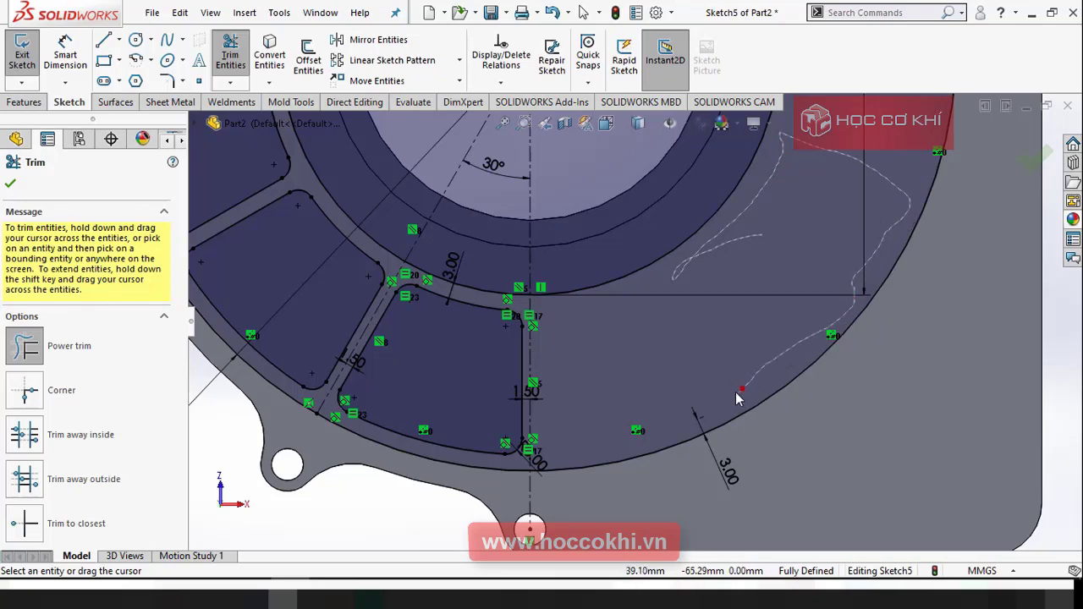
scroll(740, 326, up, 5)
scroll(709, 230, down, 6)
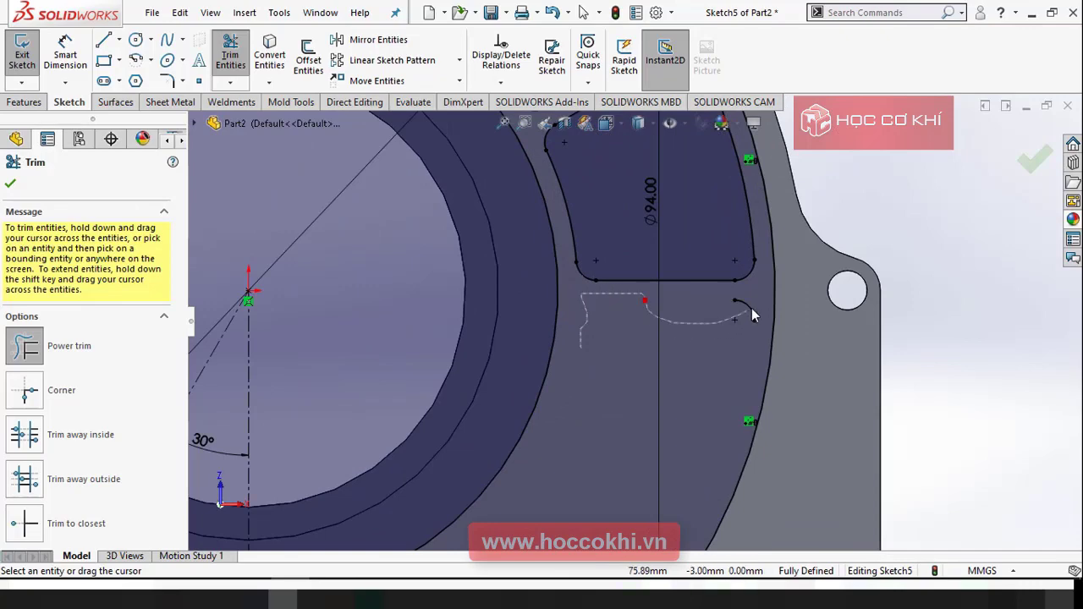
key(f)
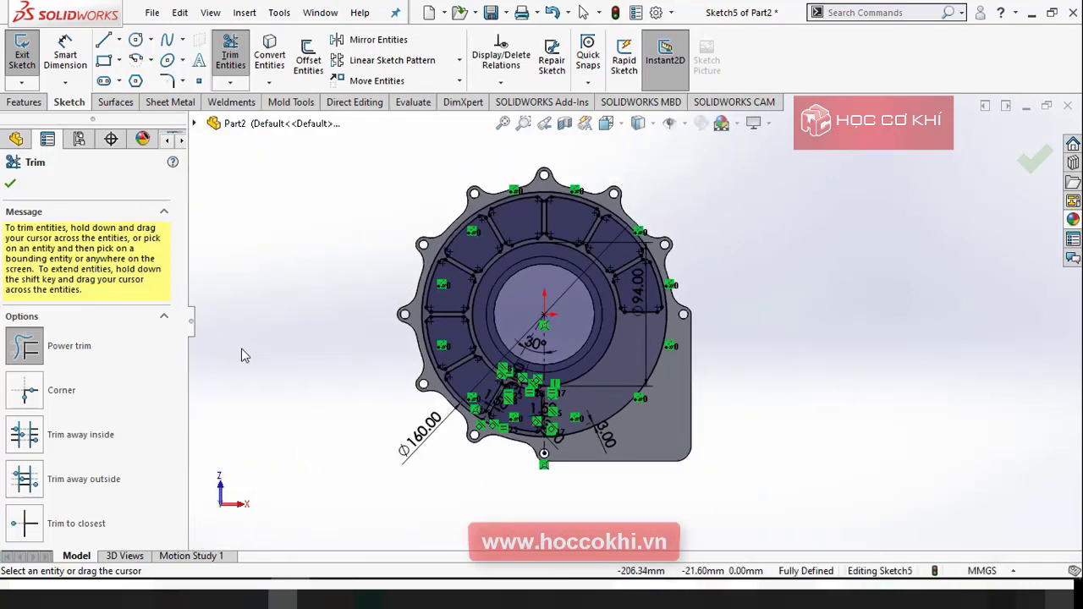
click(10, 184)
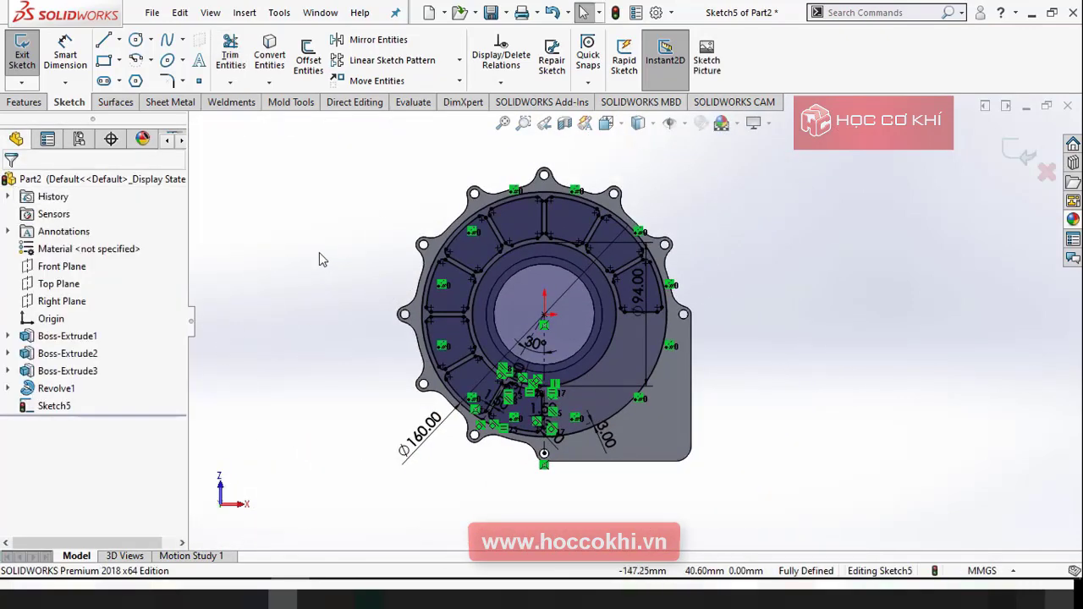
Check the rib height in the PDF drawing and extrude the pocket sketch 2 mm as a blind boss merged with the body
click(26, 102)
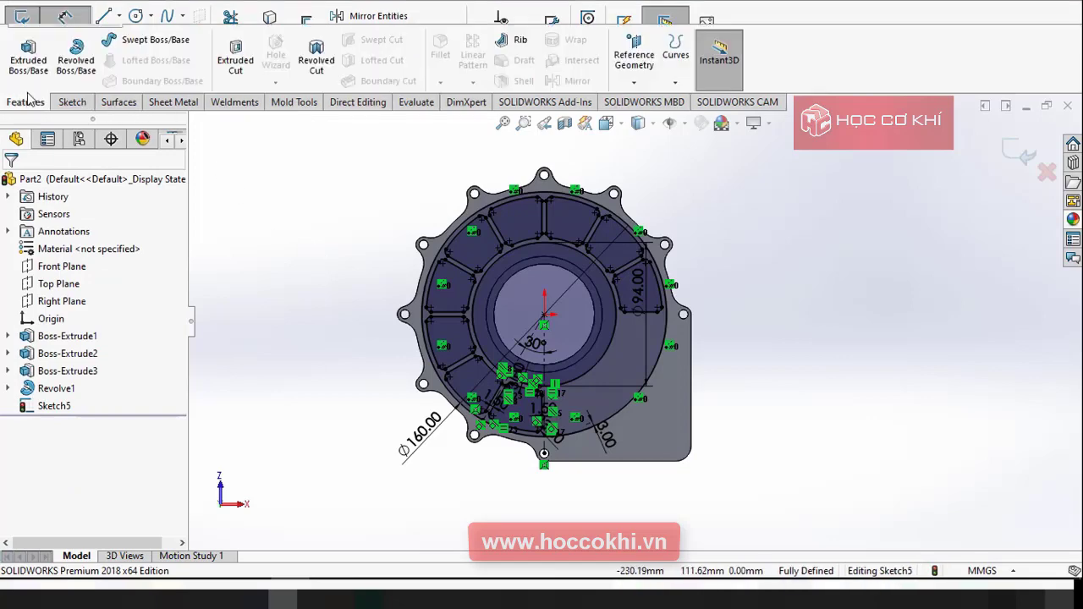
click(28, 57)
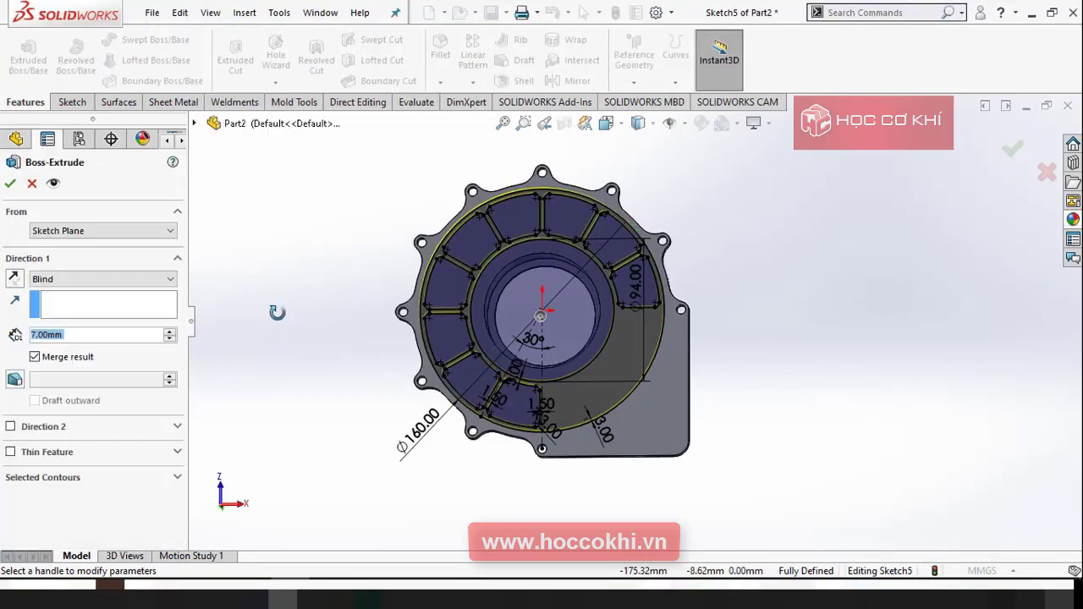
key(alt+Tab)
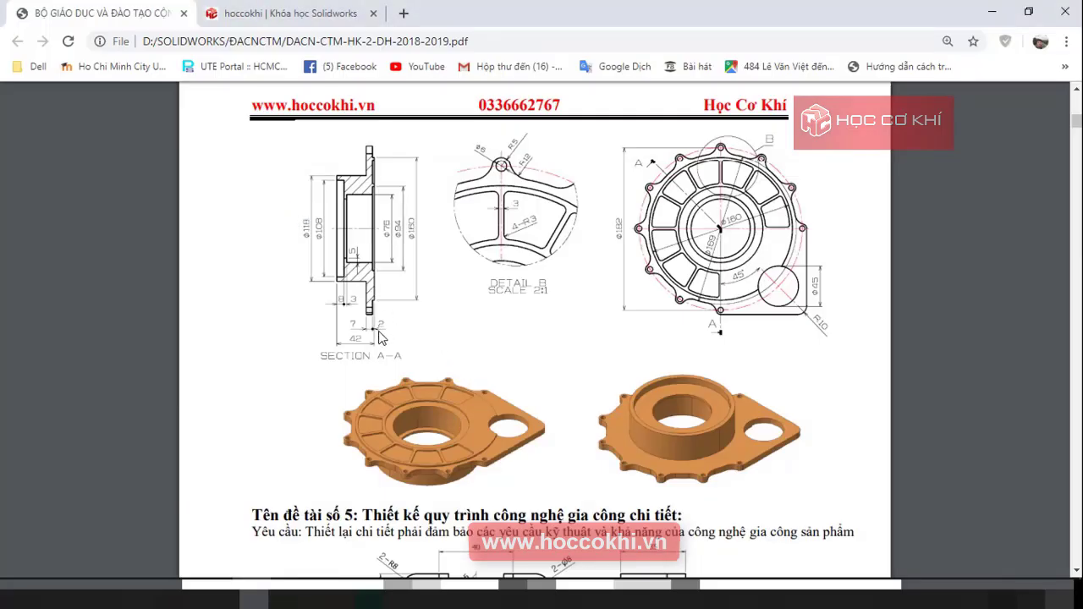
key(alt+Tab)
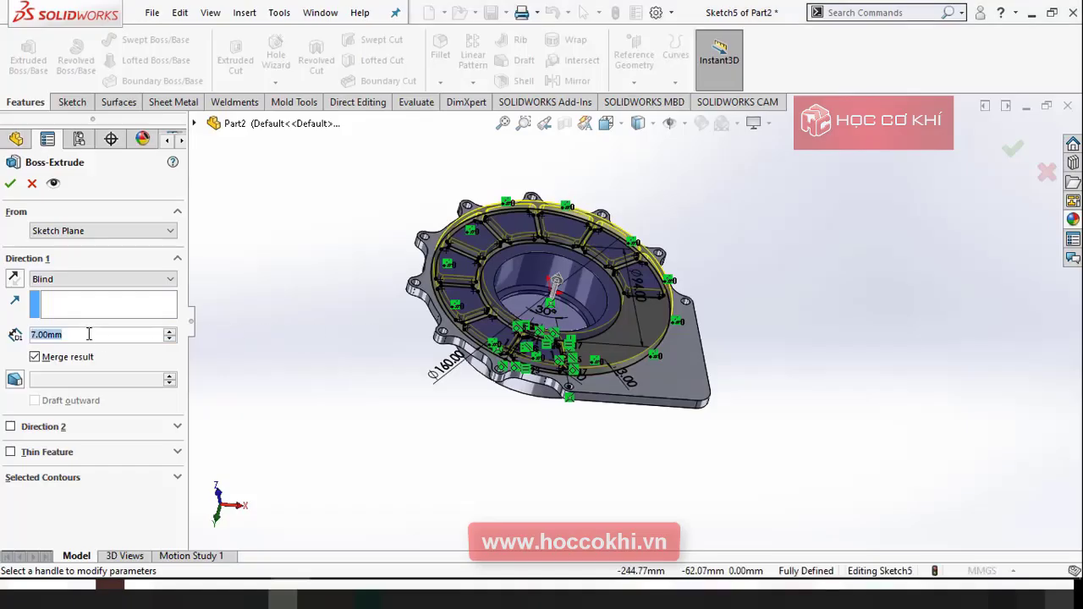
text(2)
key(Return)
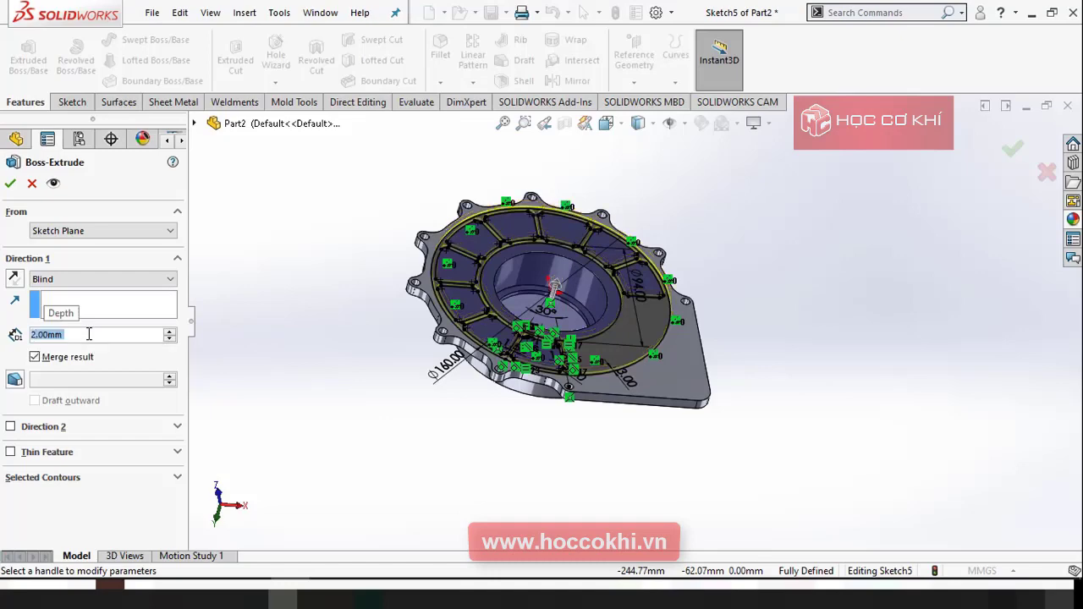
click(10, 184)
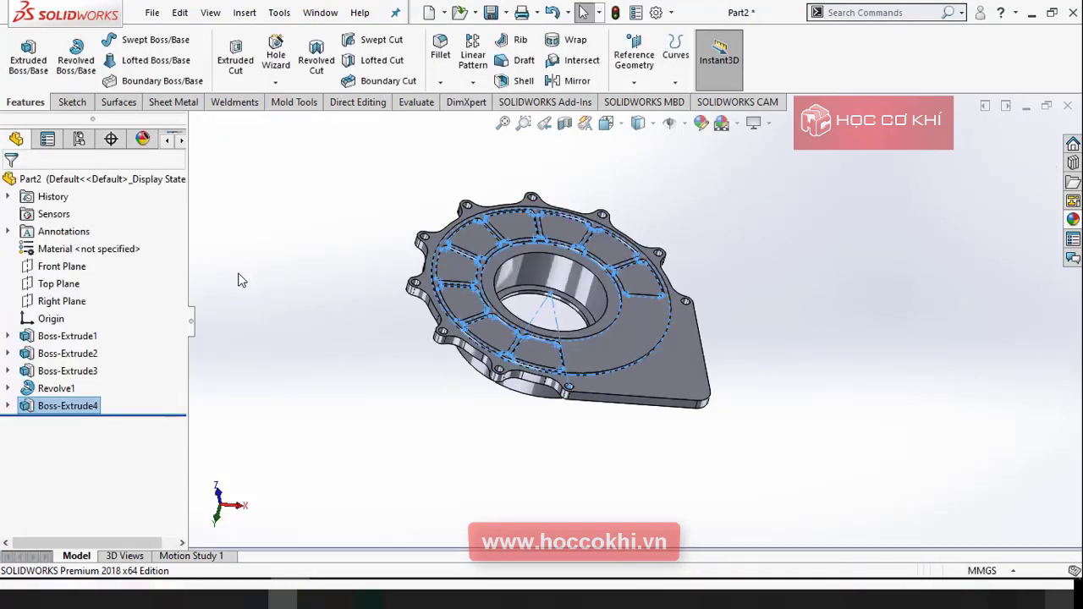
Check the corner hole in the PDF drawing and sketch a circle about 54 mm in diameter on the raised rib face, near the square corner
middle_drag(257, 419, 363, 380)
key(alt+Tab)
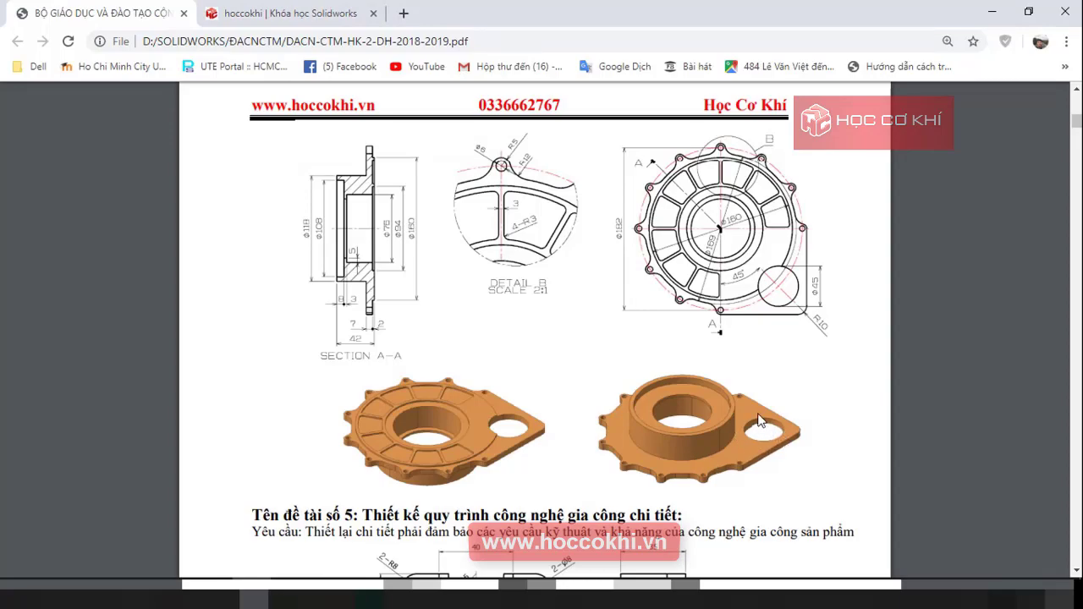
key(alt+Tab)
click(616, 357)
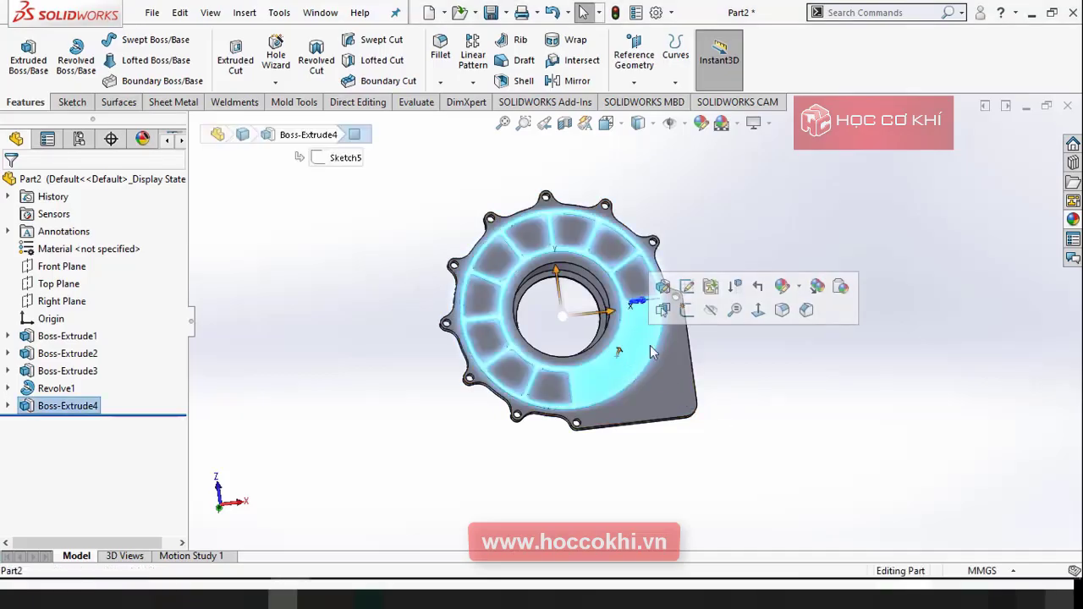
click(687, 312)
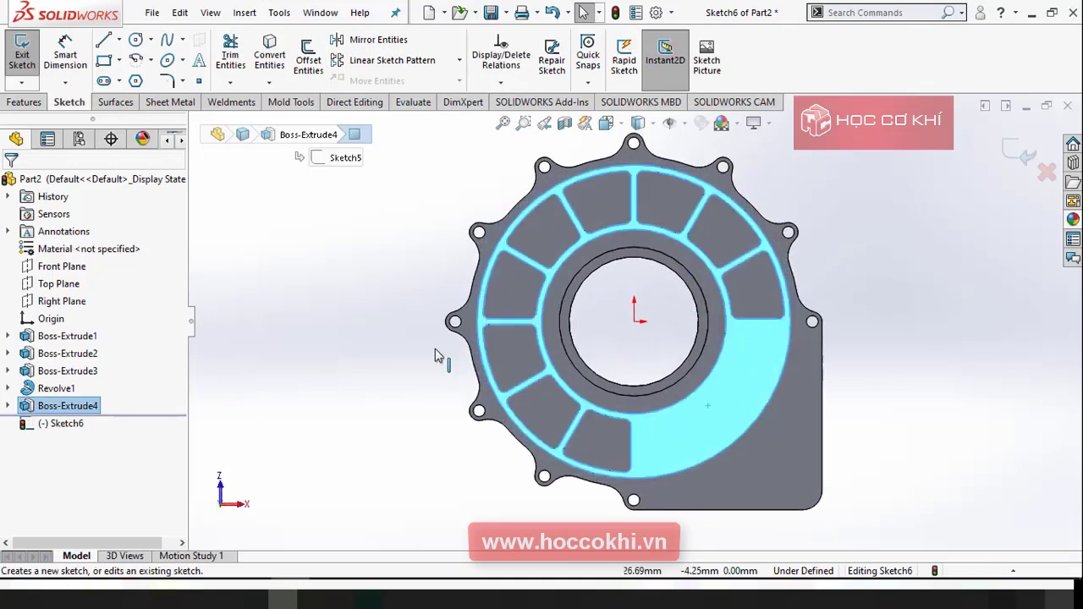
click(135, 40)
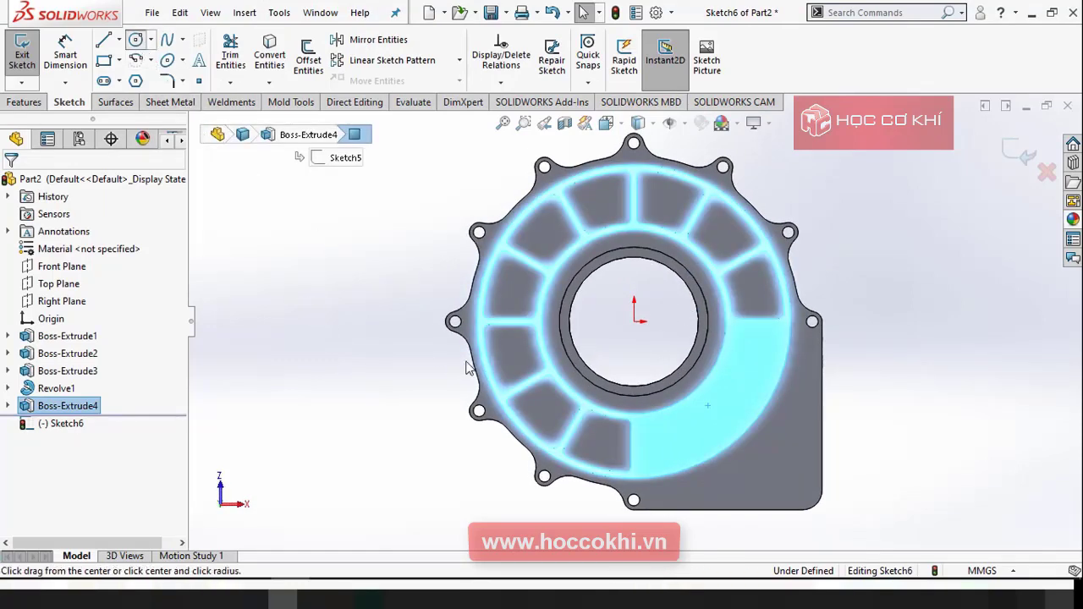
click(755, 455)
click(793, 418)
key(Escape)
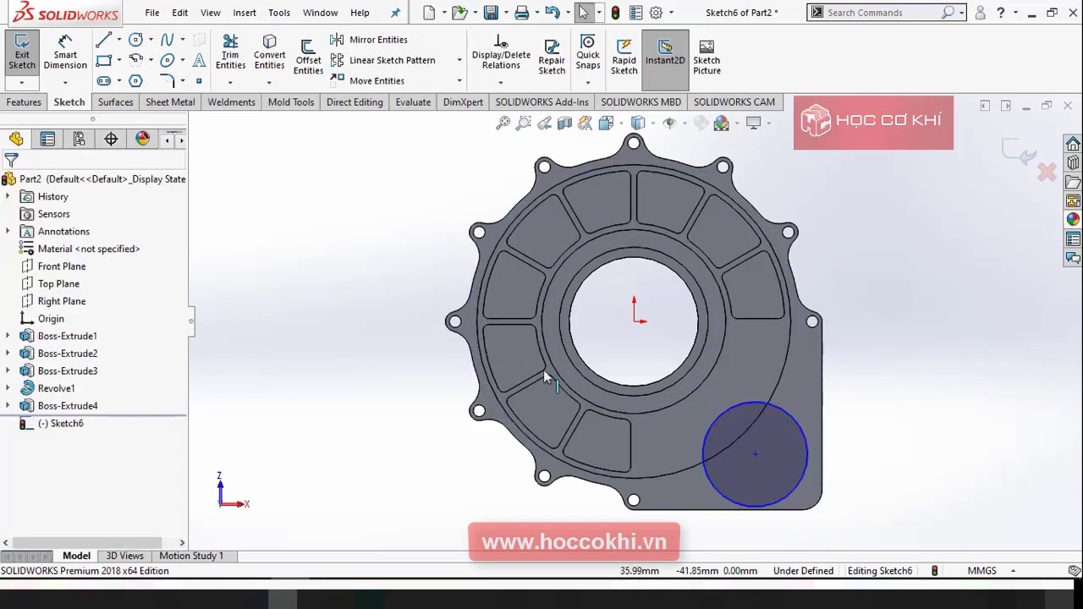
Draw a diagonal centerline from the origin to the flange's rounded corner and make the circle's center coincident with it
click(119, 40)
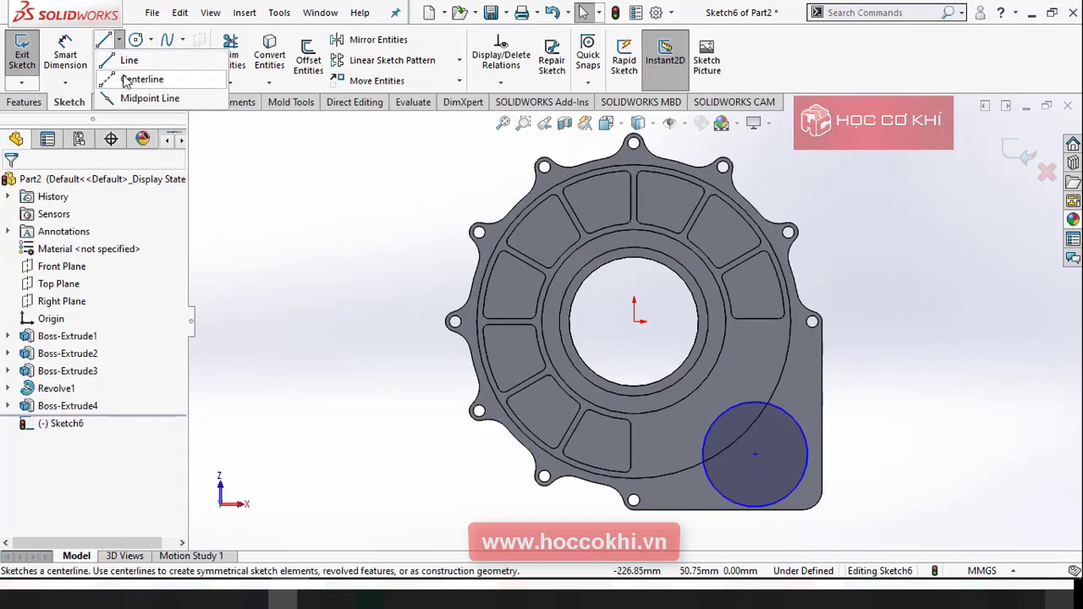
click(193, 79)
click(634, 322)
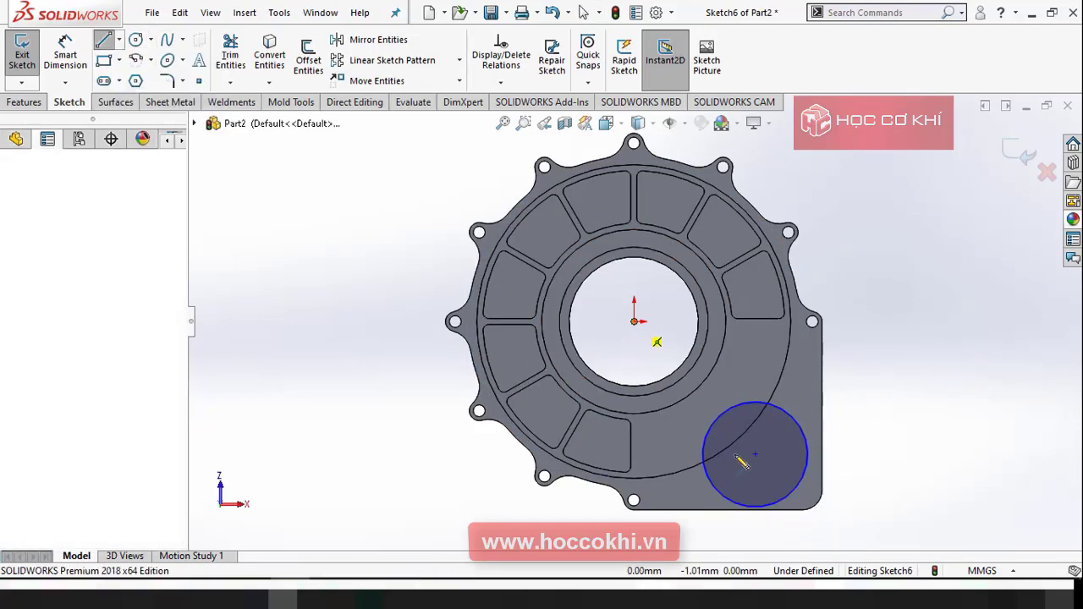
click(814, 510)
key(Escape)
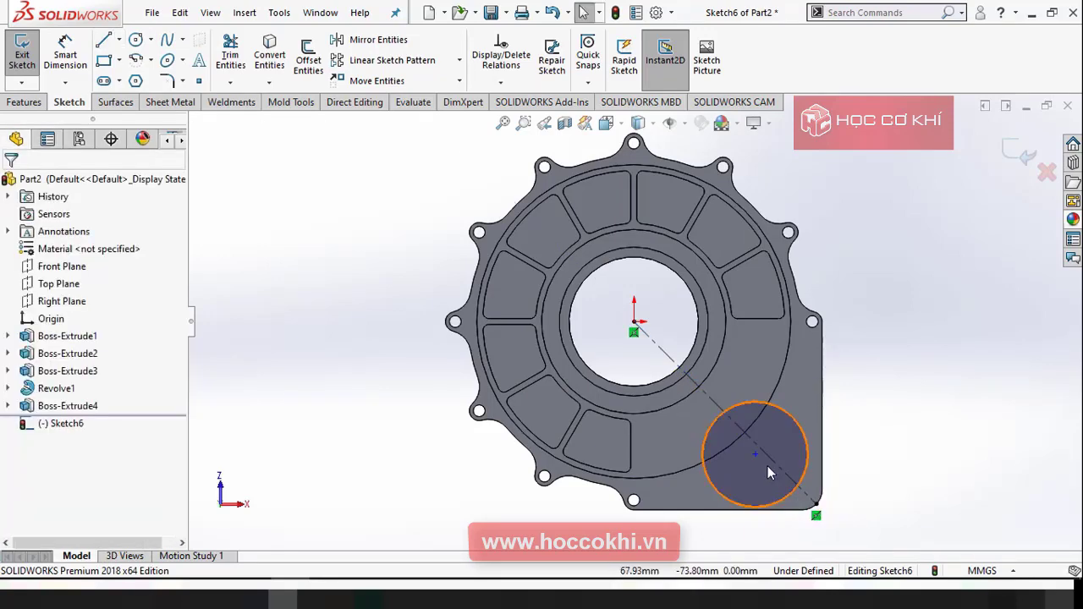
click(757, 455)
ctrl+click(771, 460)
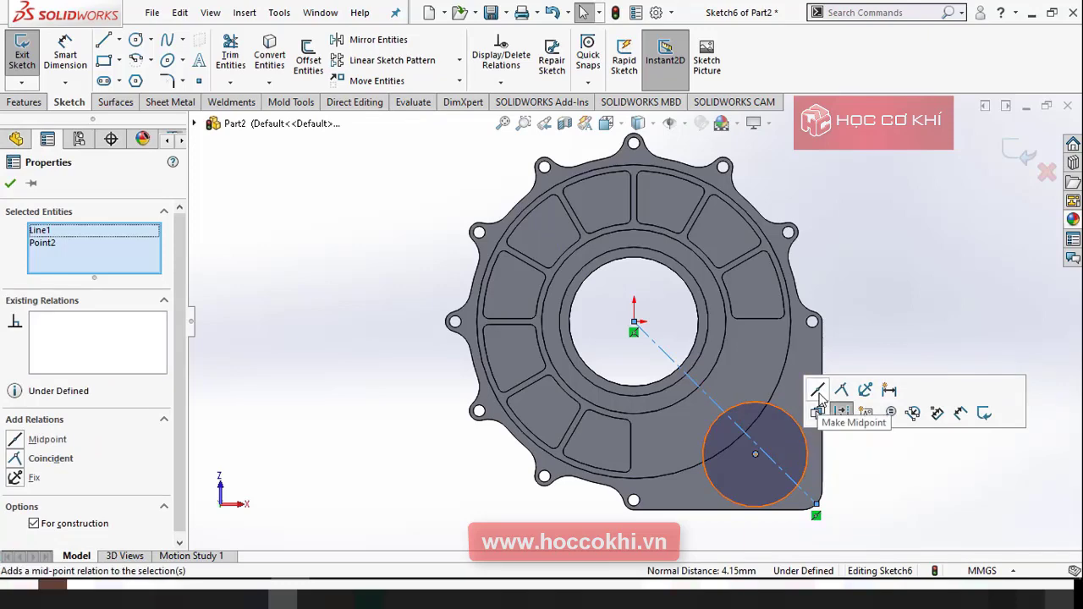
click(841, 389)
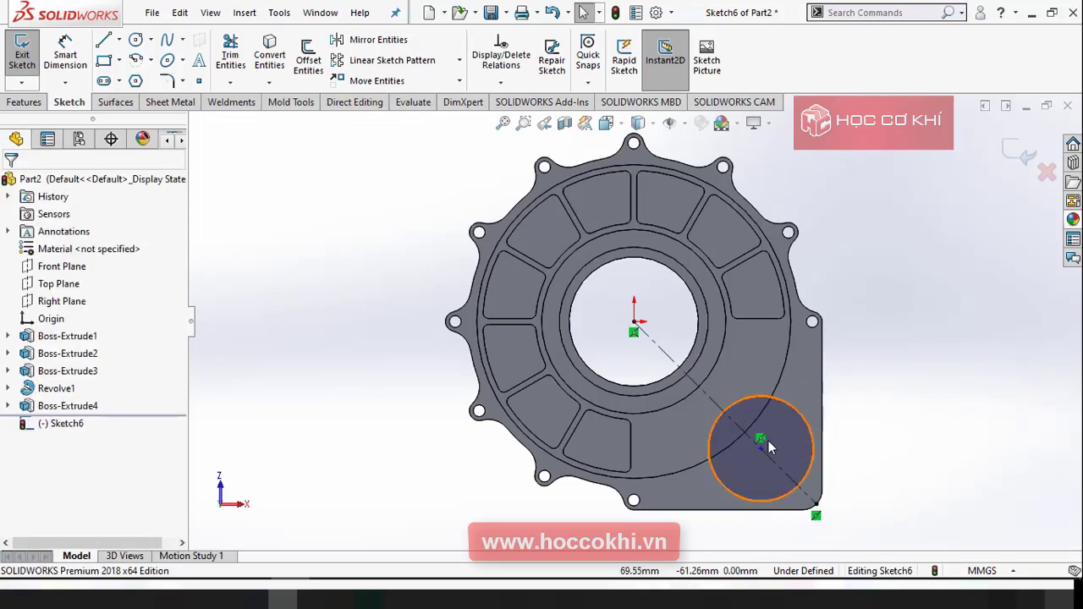
Consult the PDF drawing for the hole position and dimension the circle's center 91 mm from the origin
key(alt+Tab)
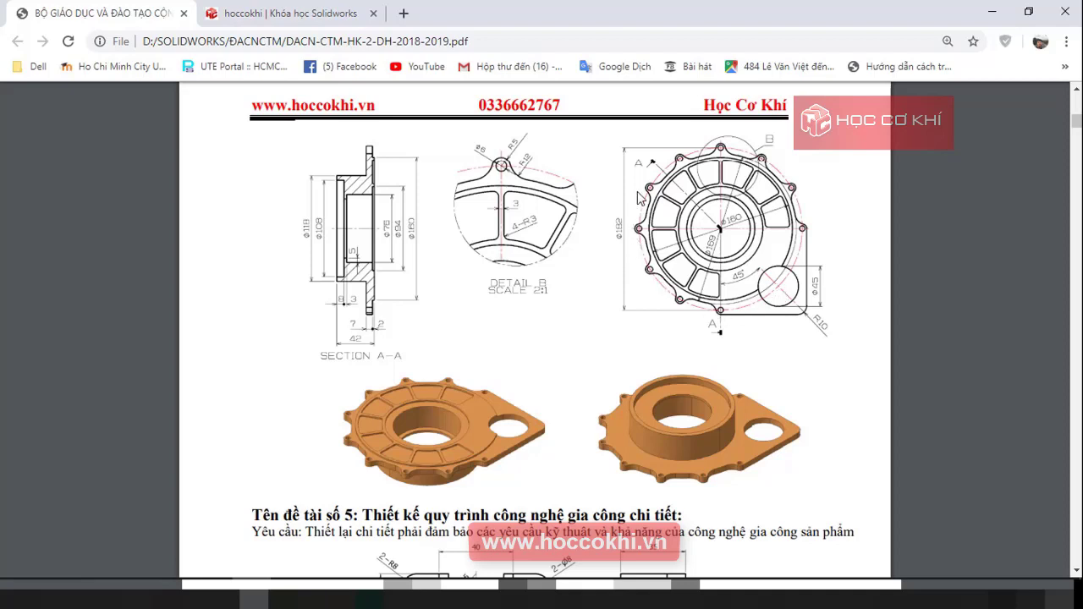
key(alt+Tab)
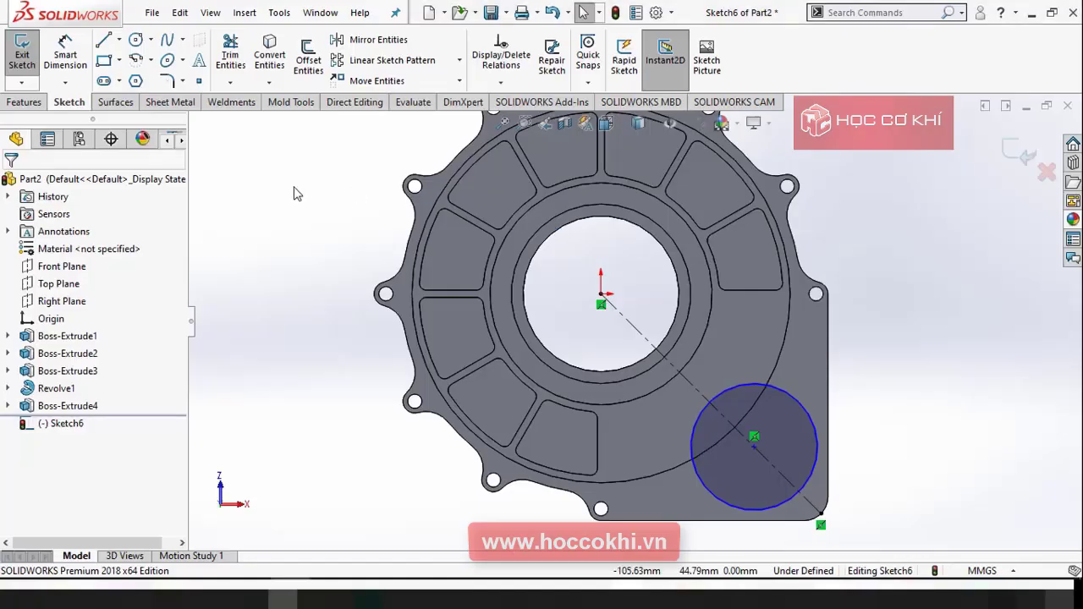
click(84, 57)
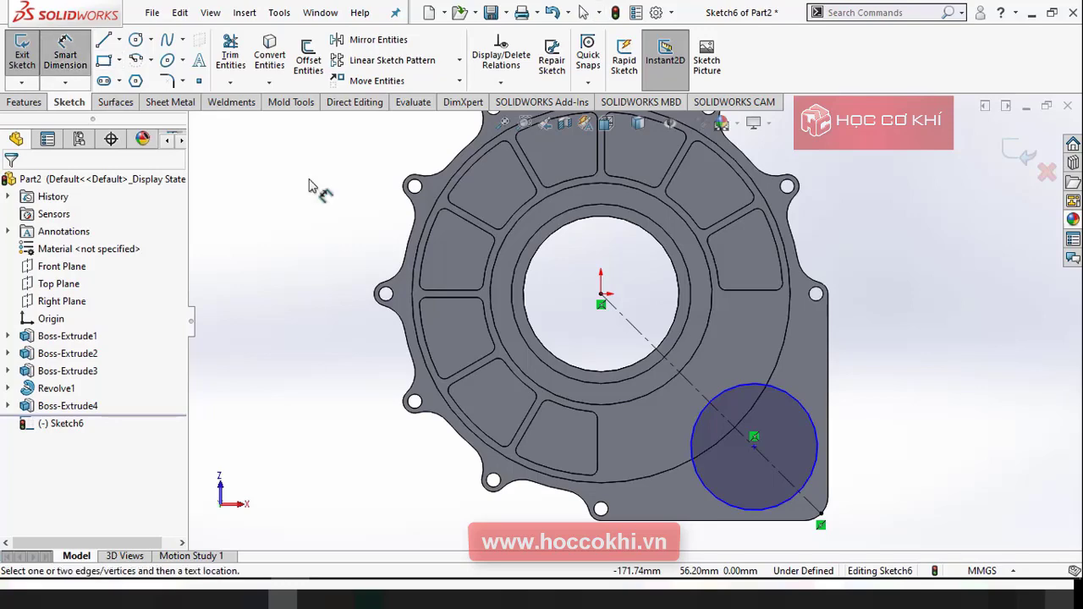
click(604, 304)
click(753, 447)
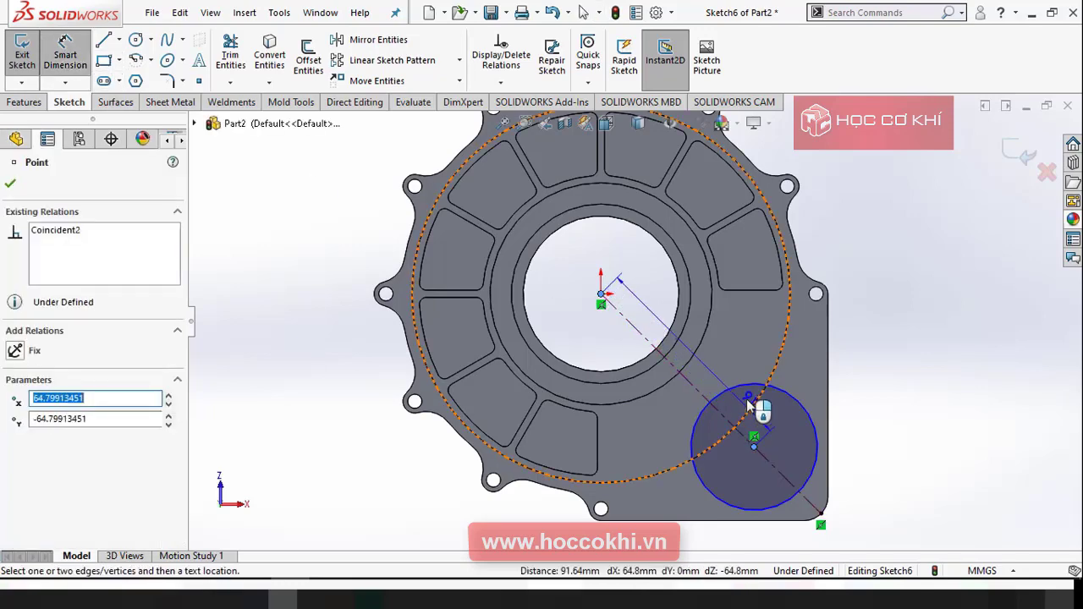
click(726, 350)
text(91)
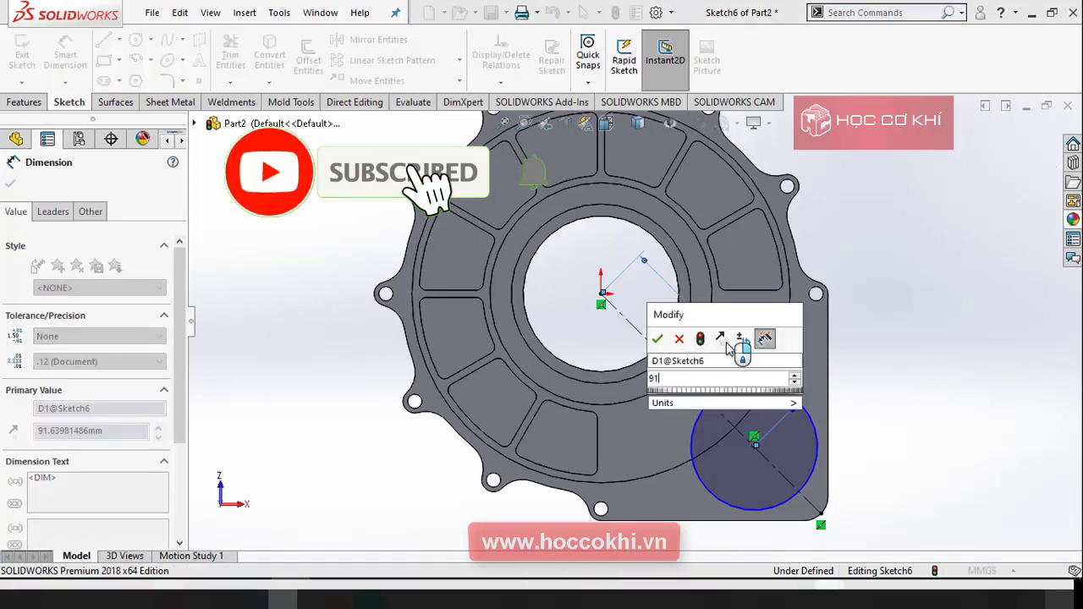
key(Return)
key(Escape)
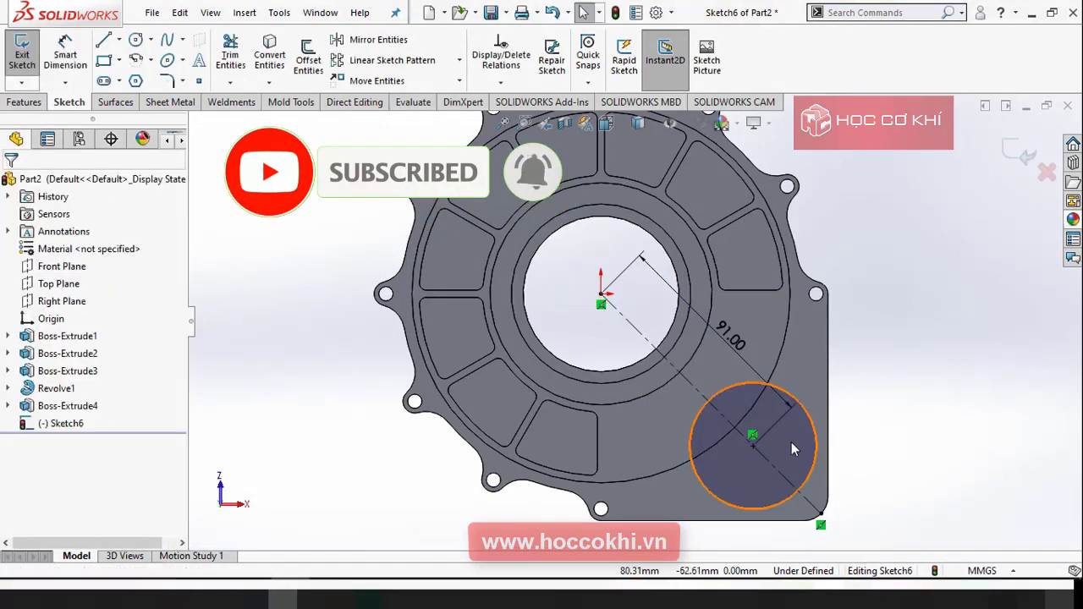
Check the hole size in the PDF drawing and set the circle's diameter to 45 mm
key(alt+Tab)
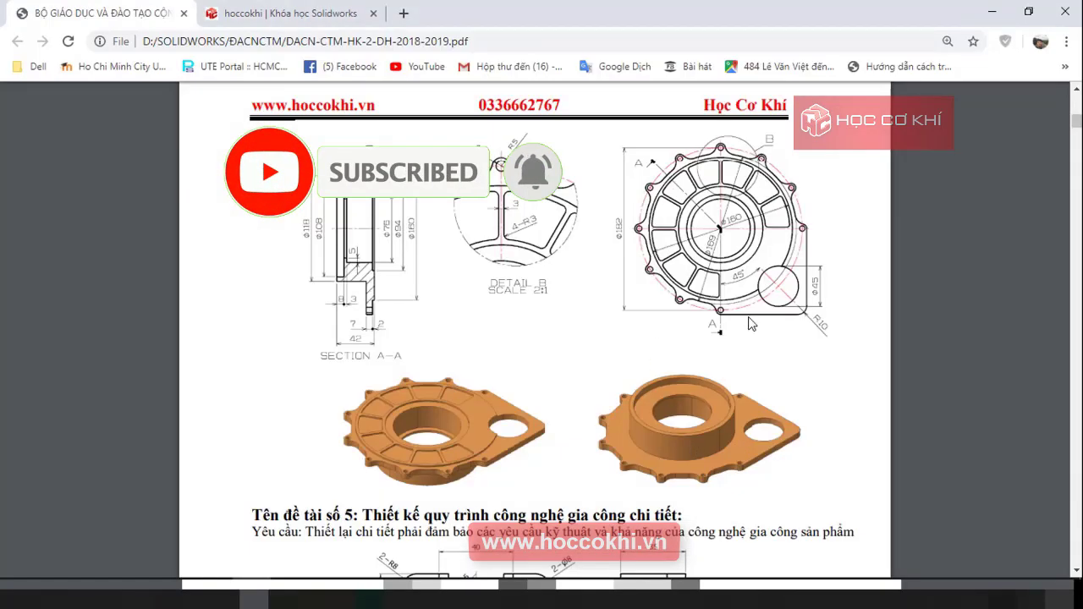
key(alt+Tab)
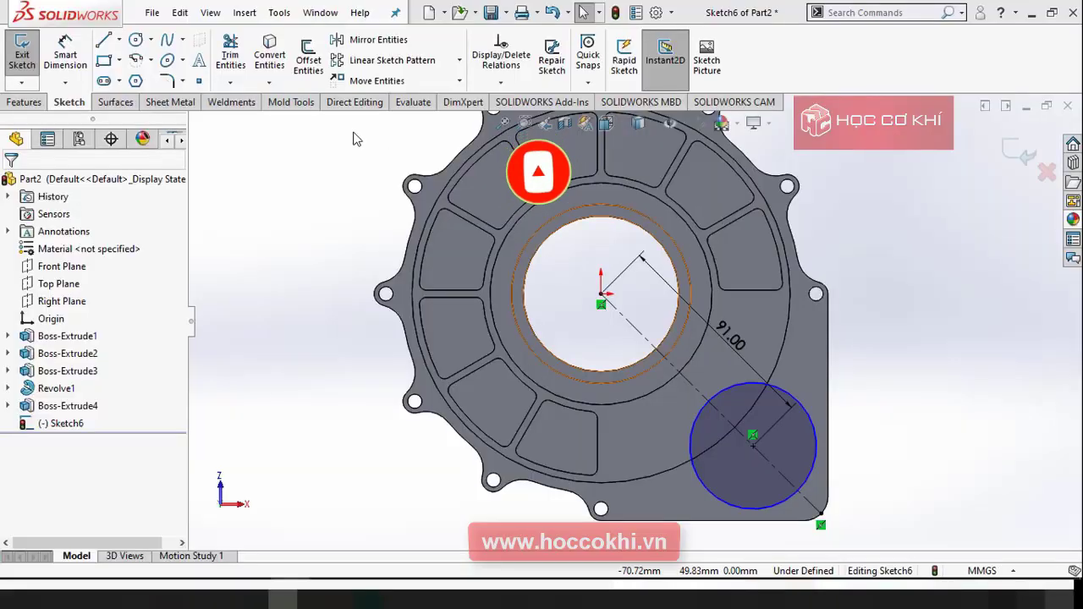
click(65, 44)
click(815, 423)
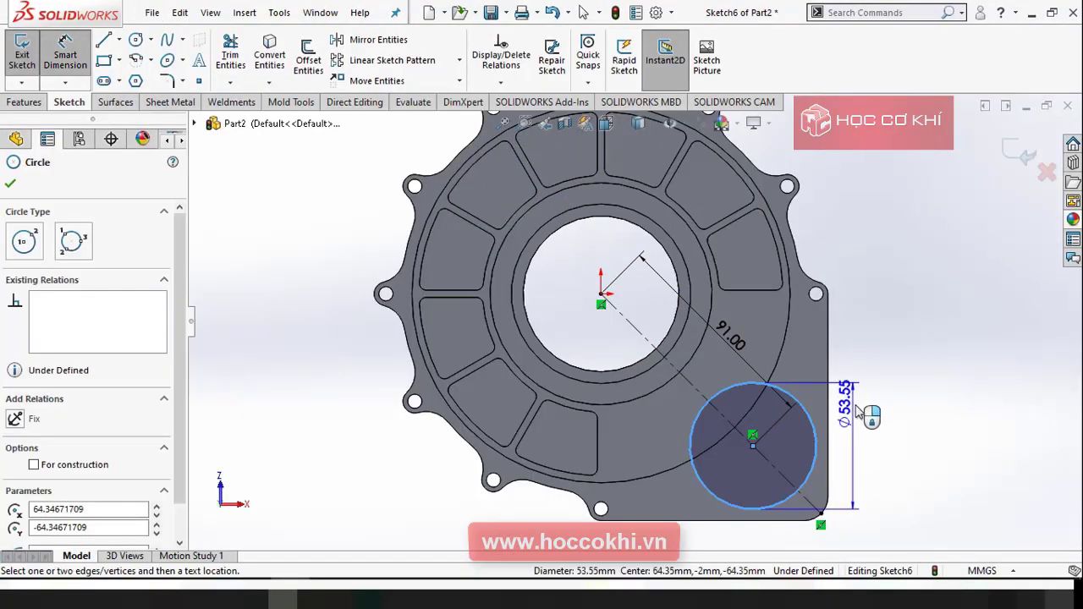
click(858, 414)
text(45)
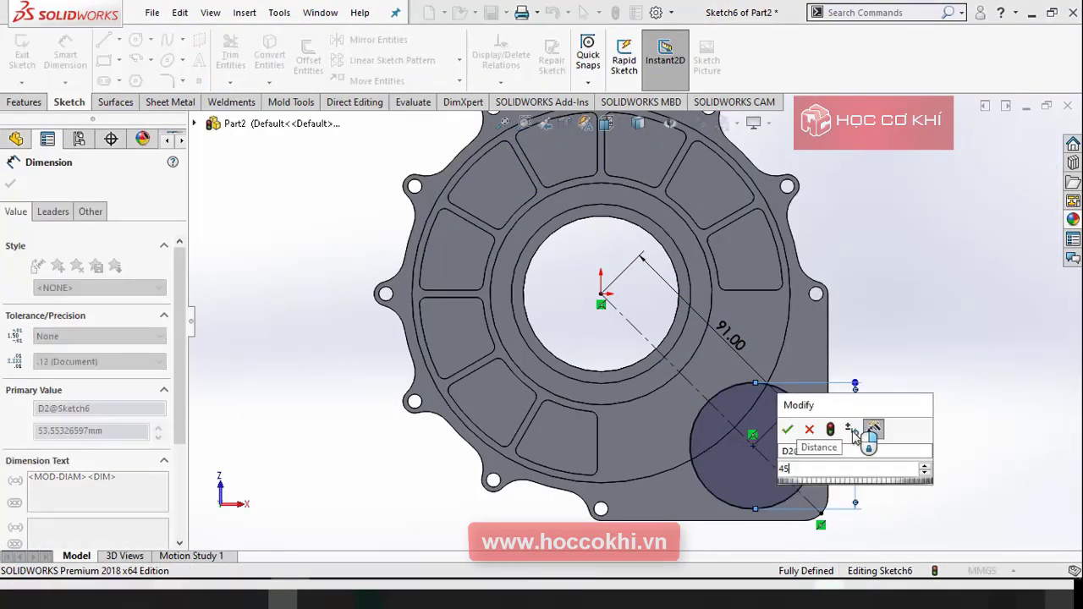
key(Return)
key(Escape)
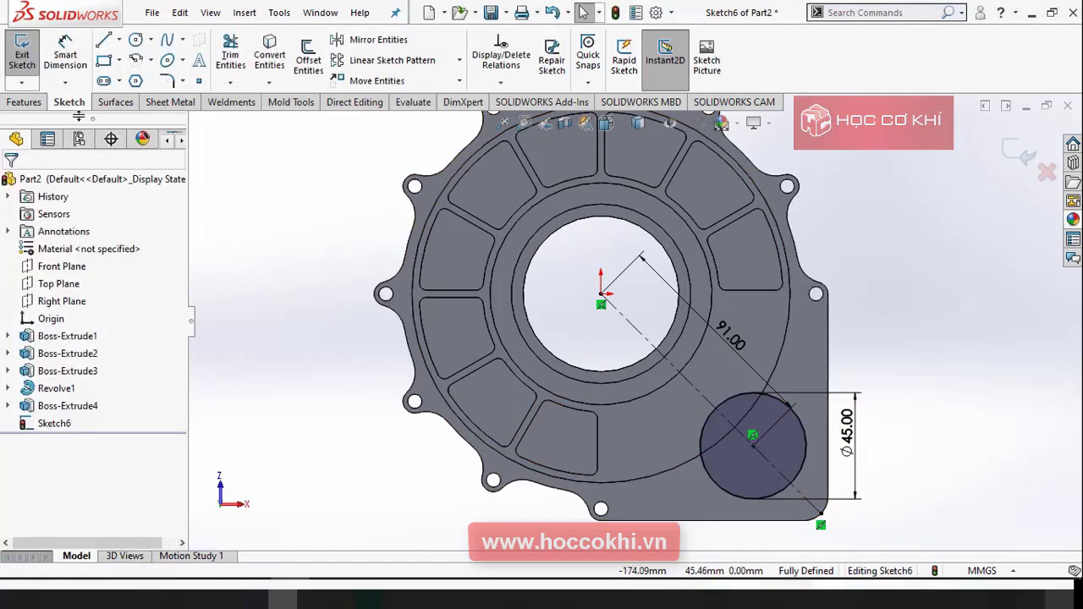
Cut-extrude the corner circle using Up To Surface, ending at the flange face on the hub side
click(24, 103)
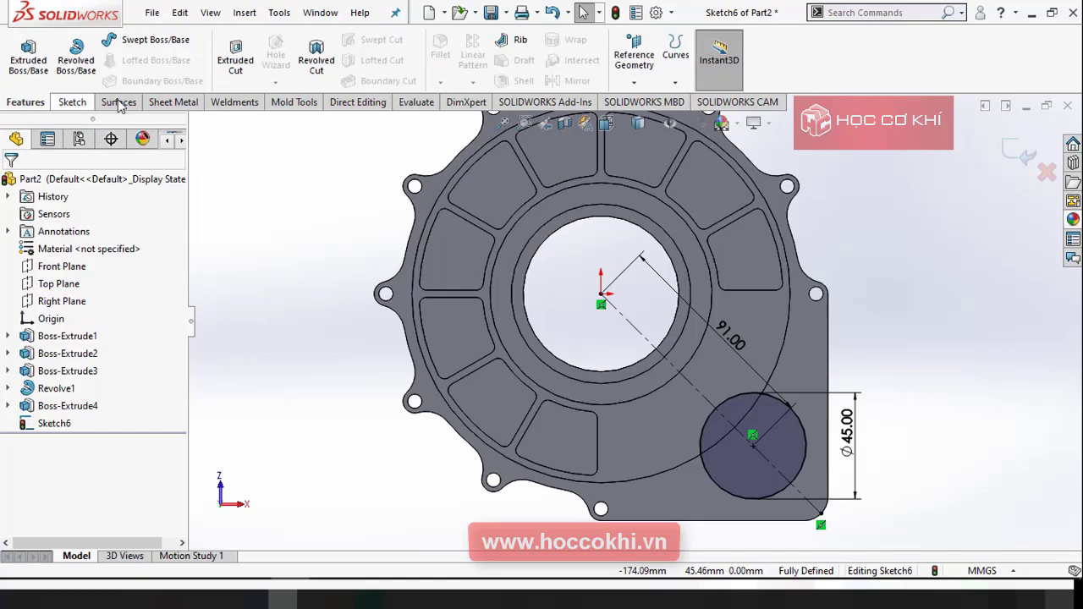
click(236, 73)
click(84, 278)
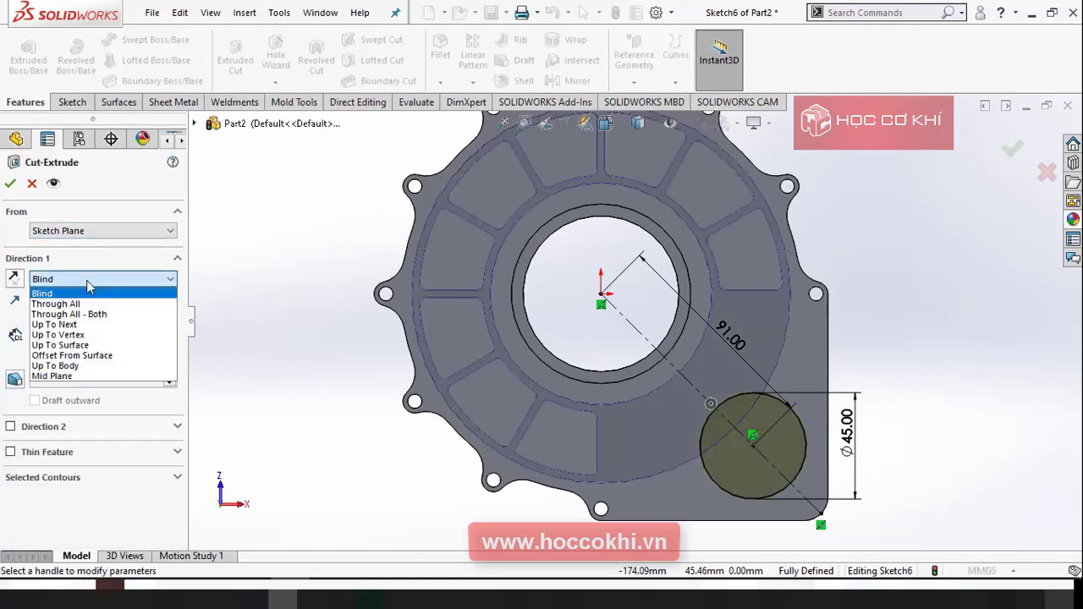
click(89, 345)
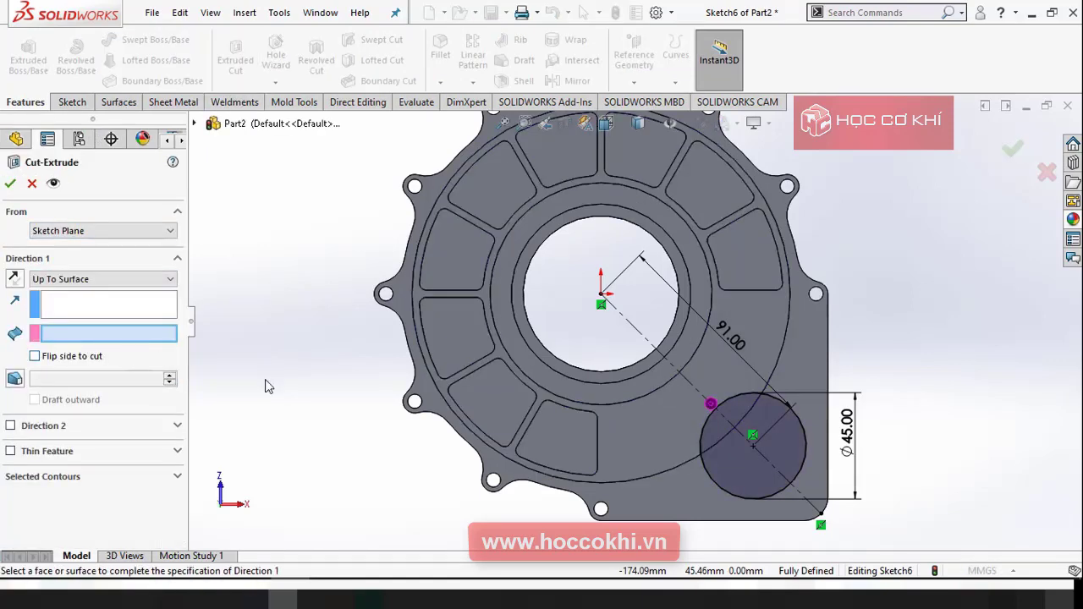
middle_drag(915, 343, 554, 485)
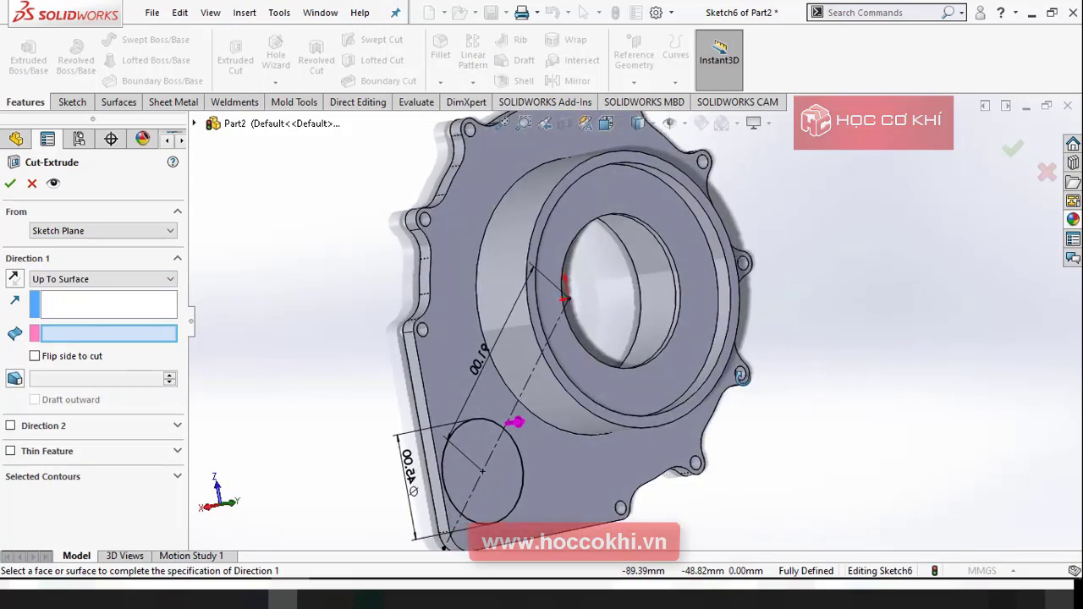
click(553, 484)
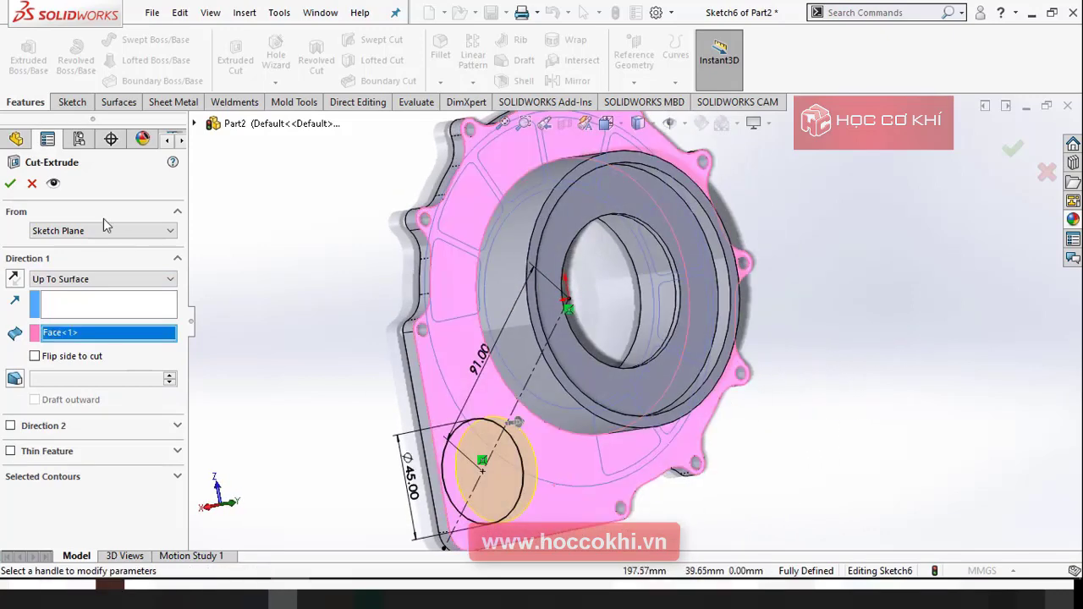
click(11, 185)
Apply the polished nickel appearance to the cover's entire solid body
middle_drag(285, 367, 396, 393)
key(ctrl+7)
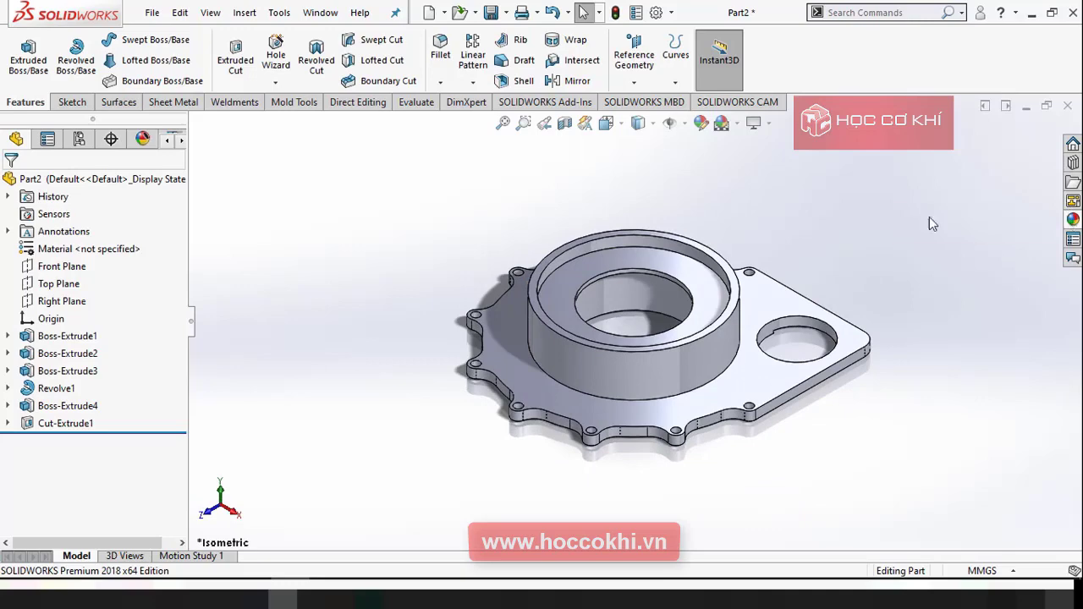
click(1073, 220)
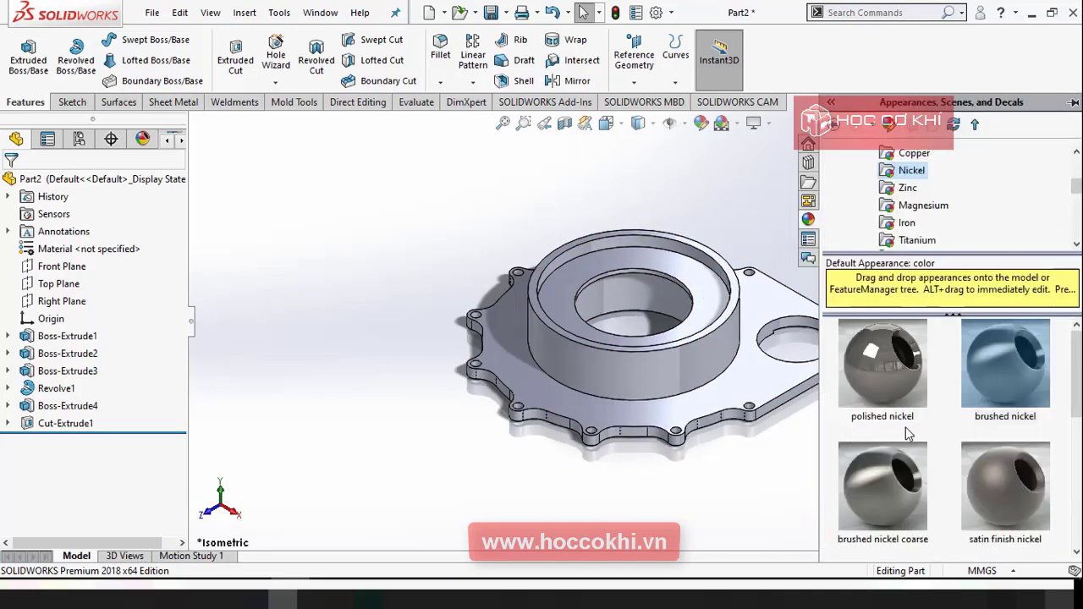
scroll(907, 433, down, 1)
scroll(908, 433, up, 1)
scroll(893, 478, down, 1)
scroll(895, 429, up, 1)
drag(893, 366, 687, 364)
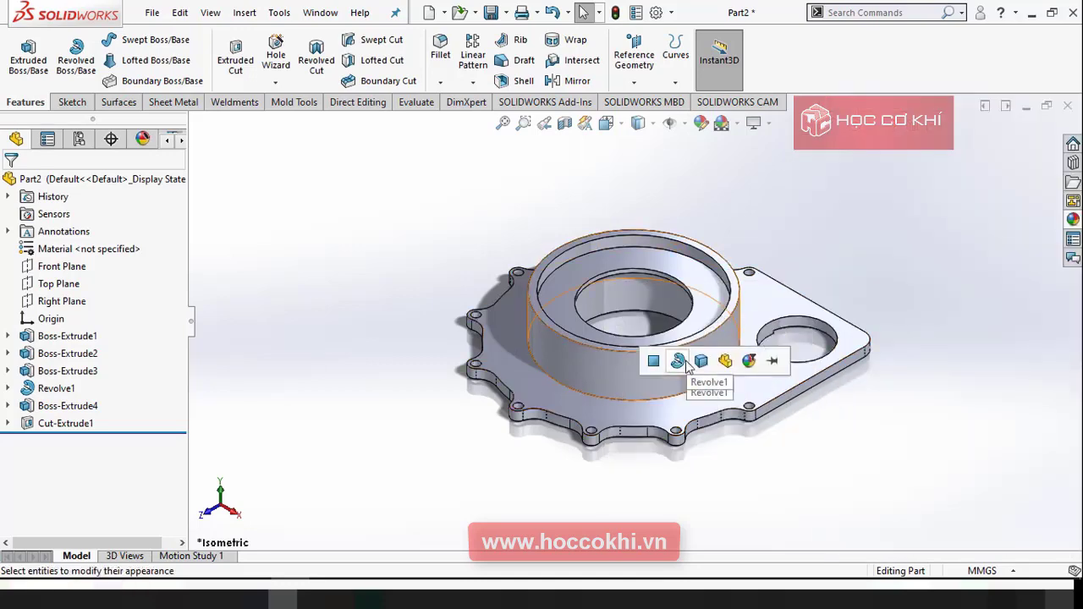
click(702, 362)
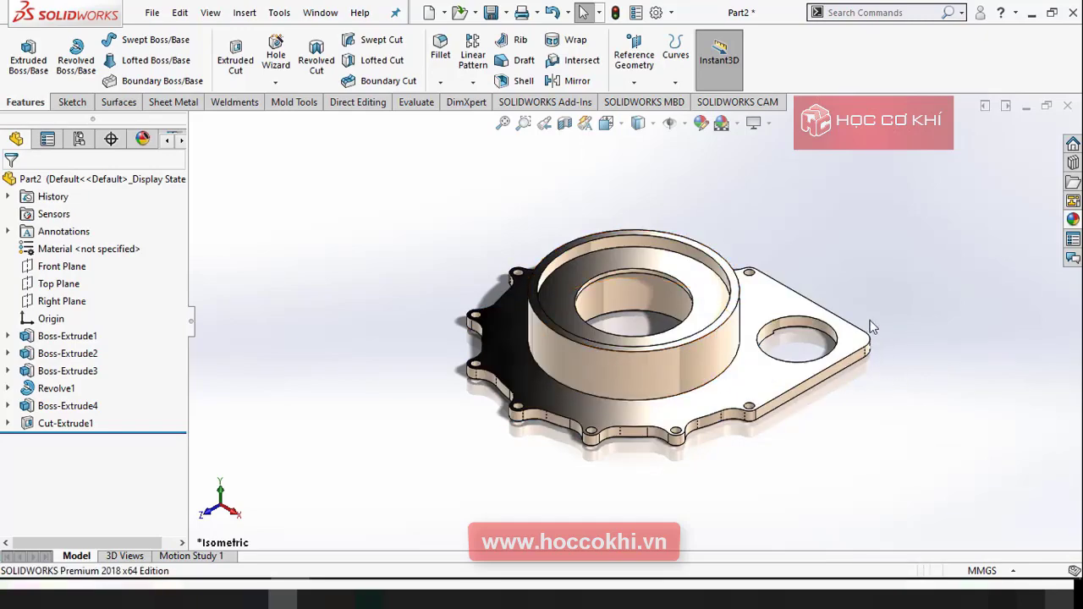
Examine the finished cover from the hub side, the ribbed underside and close up around the corner hole
scroll(688, 343, up, 3)
scroll(687, 343, up, 3)
scroll(687, 342, down, 2)
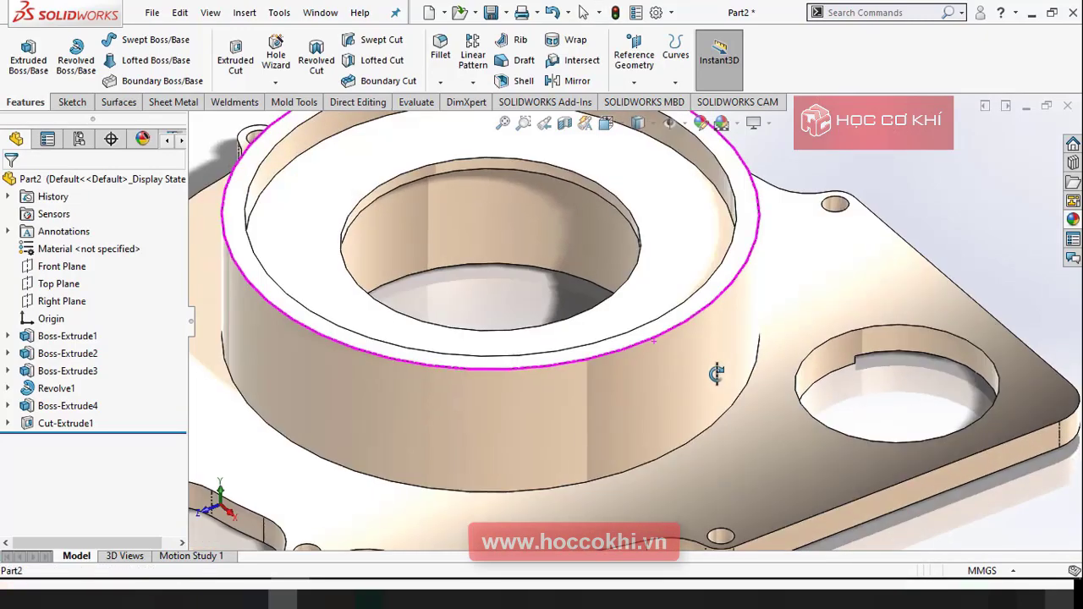
scroll(814, 262, down, 5)
scroll(815, 261, up, 5)
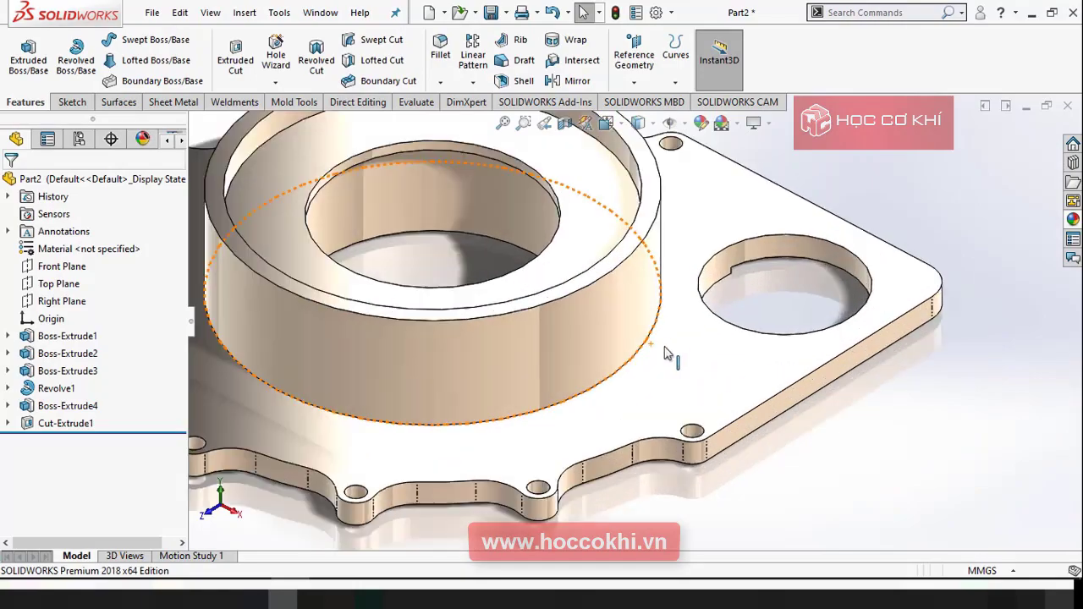
middle_drag(814, 262, 550, 460)
scroll(551, 460, down, 5)
scroll(572, 401, up, 5)
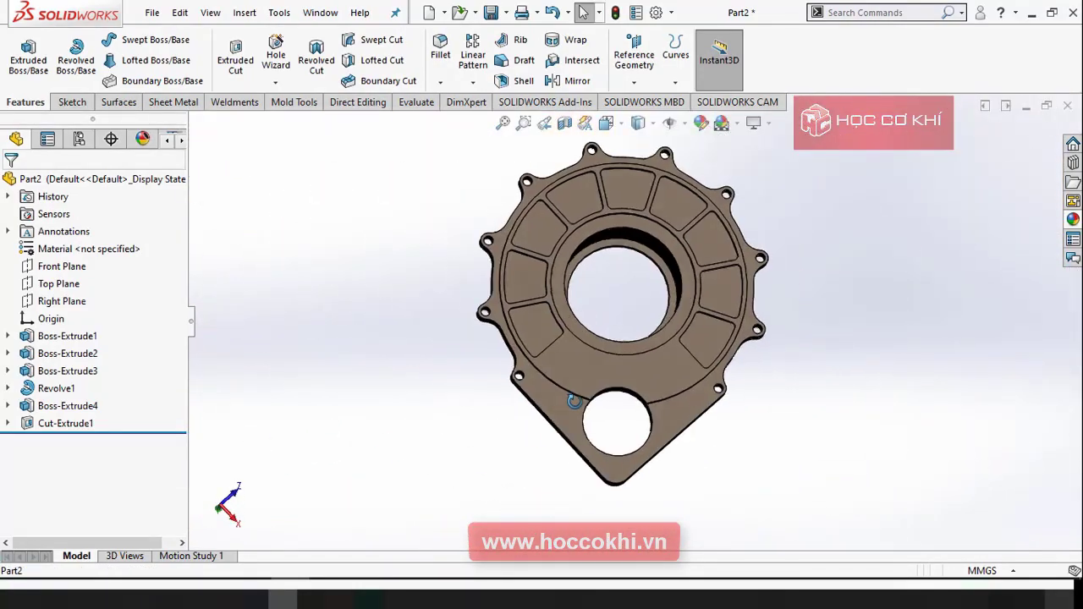
middle_drag(573, 401, 653, 382)
scroll(656, 381, up, 3)
scroll(664, 376, down, 1)
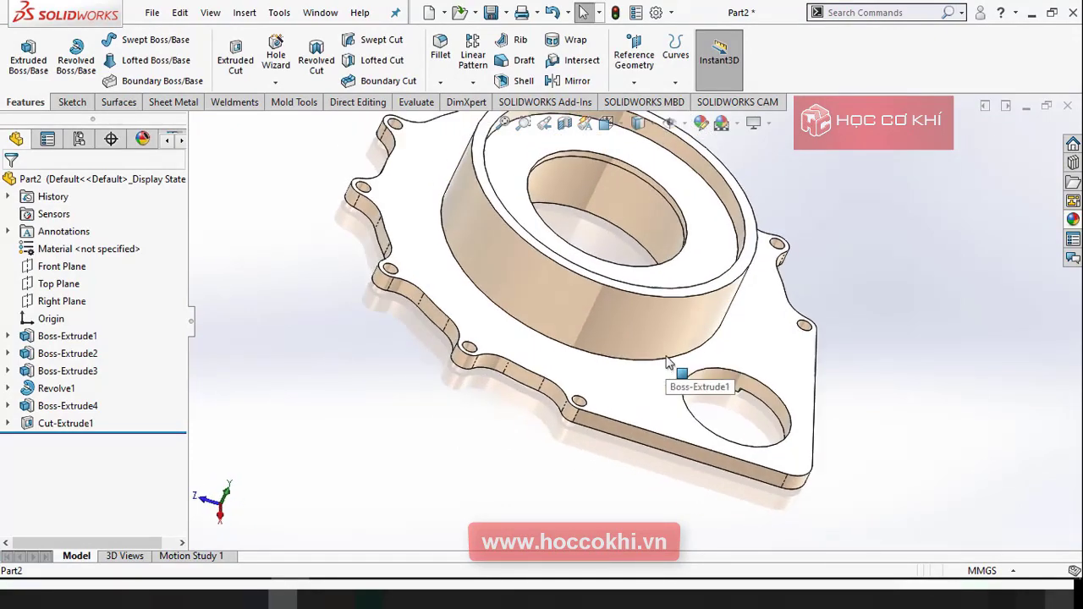
key(ctrl+7)
scroll(708, 362, up, 5)
scroll(708, 362, up, 2)
scroll(712, 317, down, 8)
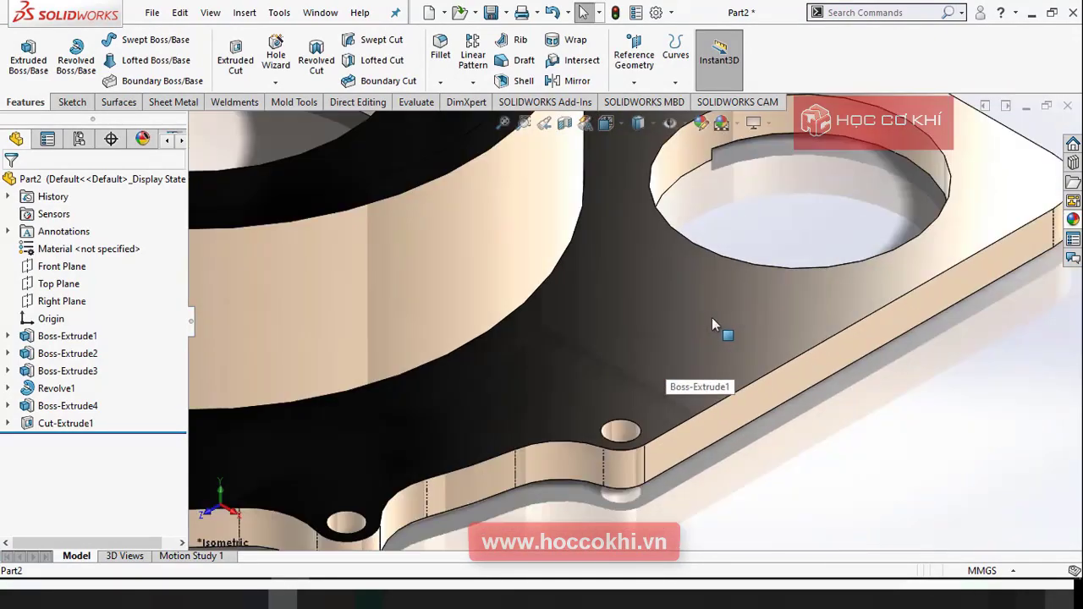
middle_drag(552, 251, 577, 275)
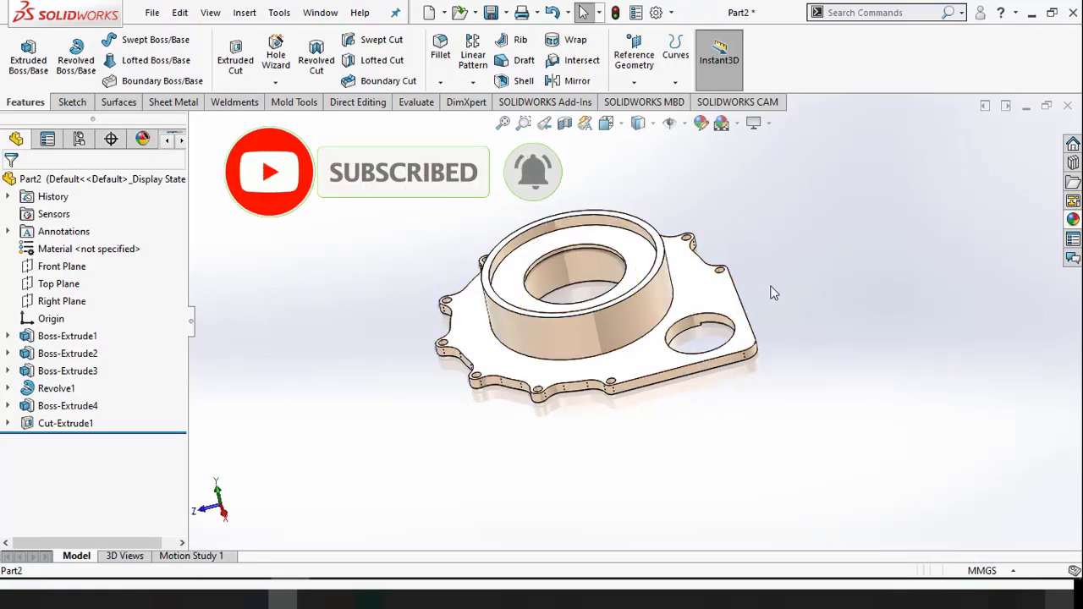
click(368, 599)
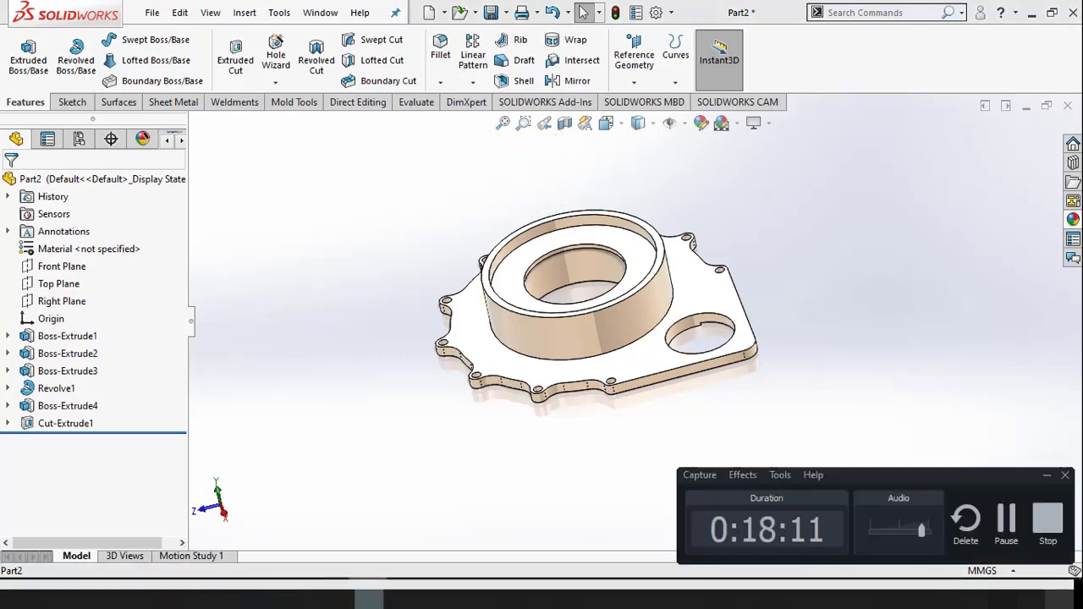